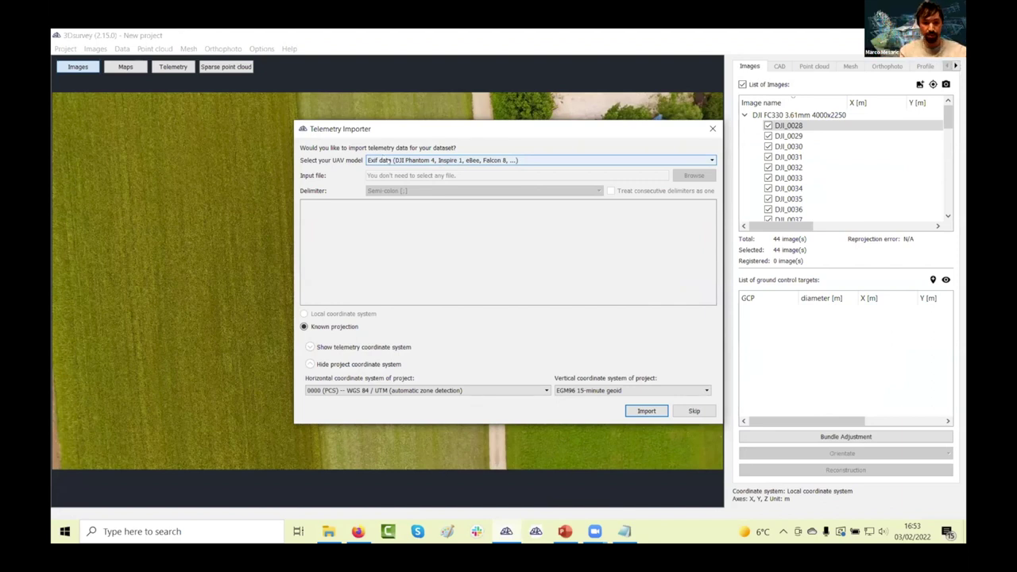
# - Import the images' EXIF telemetry using 3794 Slovenia 1996 / Slovene National Grid as the horizontal system
pyautogui.click(343, 390)
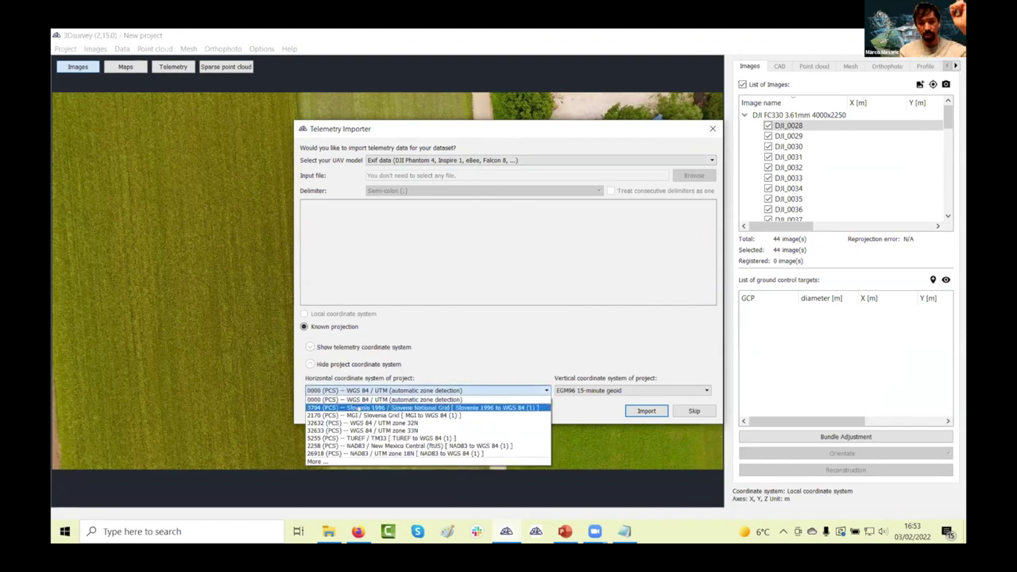
pyautogui.click(359, 408)
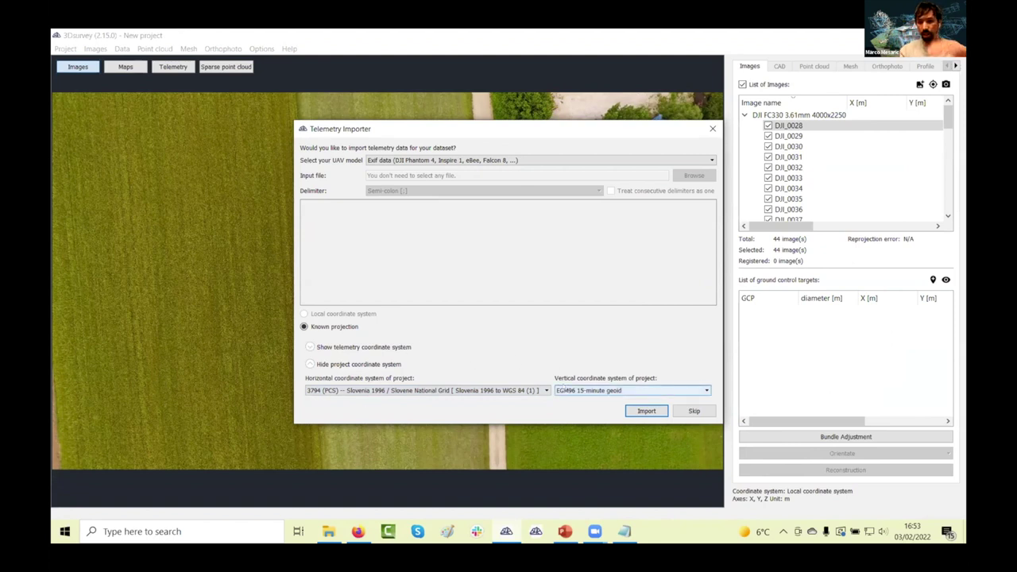
pyautogui.click(646, 411)
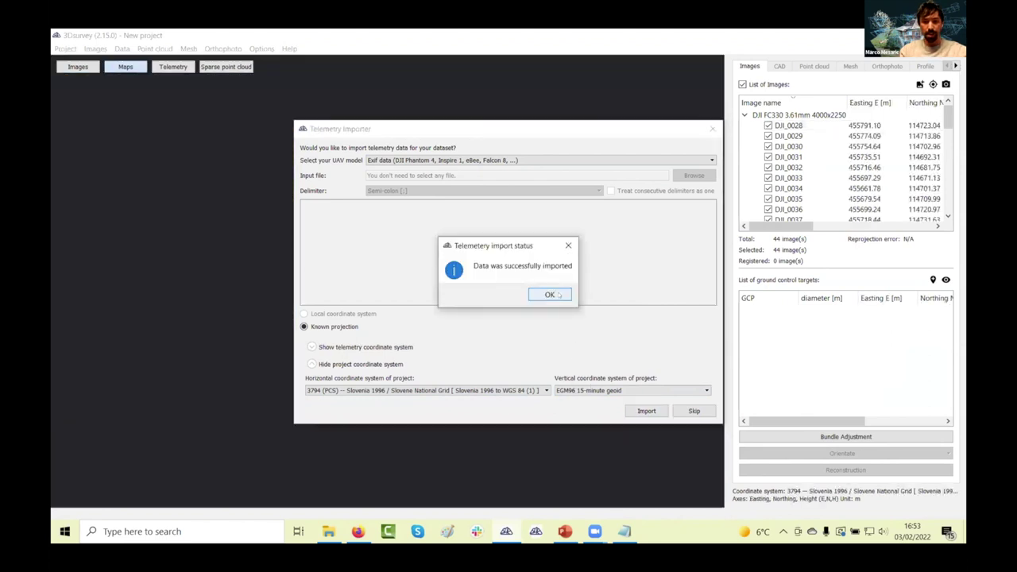
pyautogui.click(560, 296)
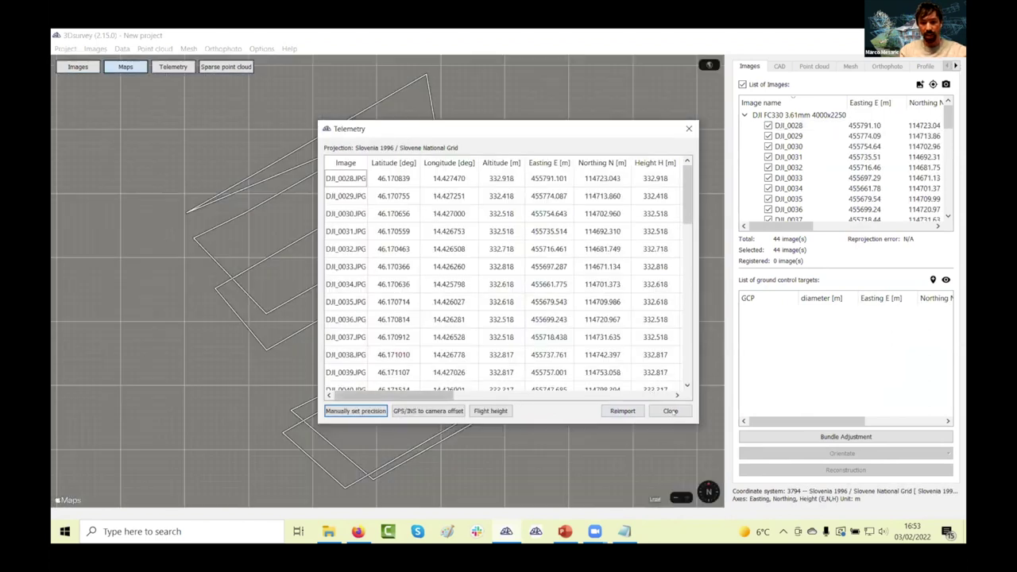
# - Close the telemetry table and display the 44 camera positions in the 3-D view
pyautogui.press('Escape')
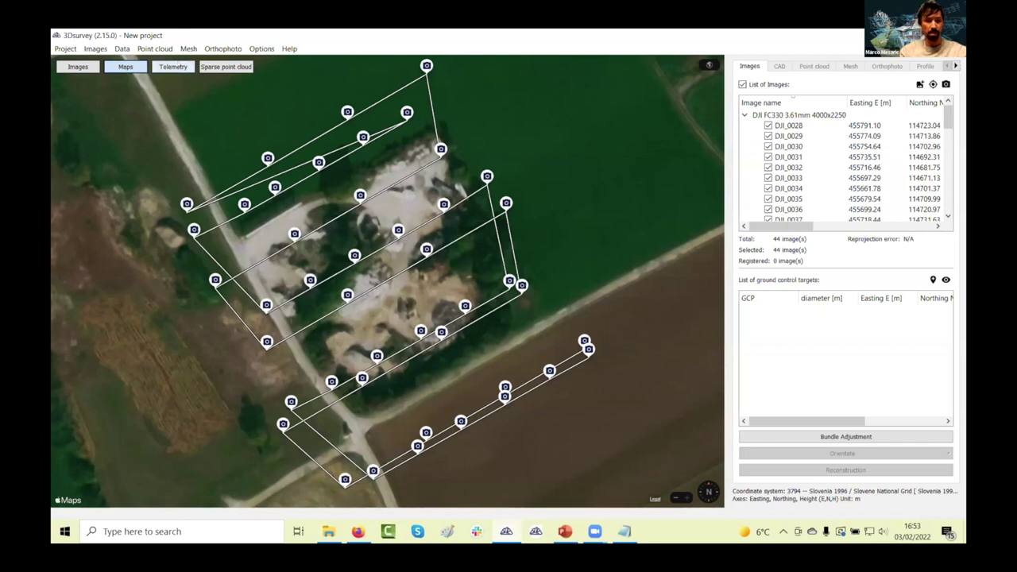
pyautogui.click(172, 66)
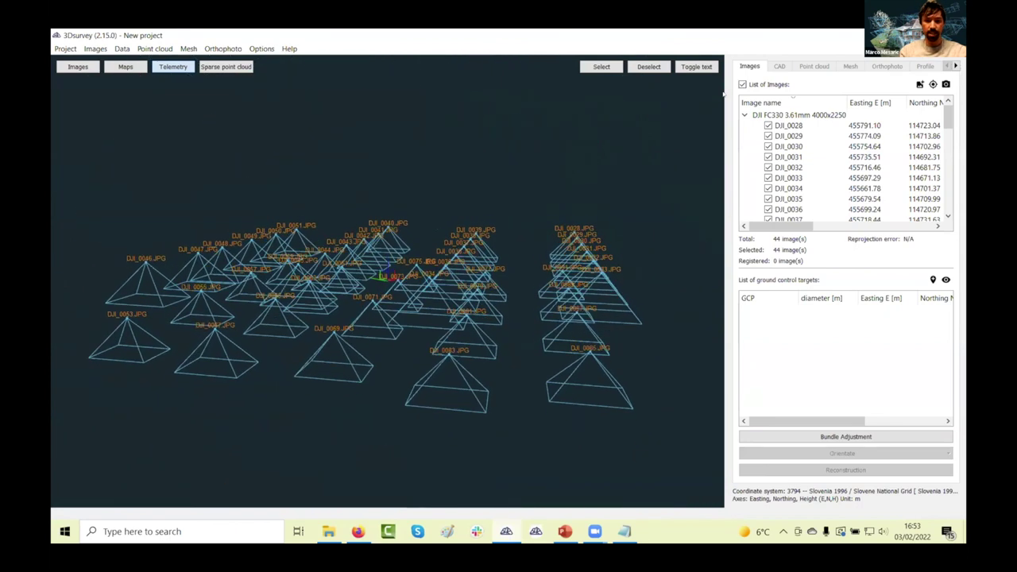
# - Hide the image name labels and run bundle adjustment on all 44 images
pyautogui.click(696, 66)
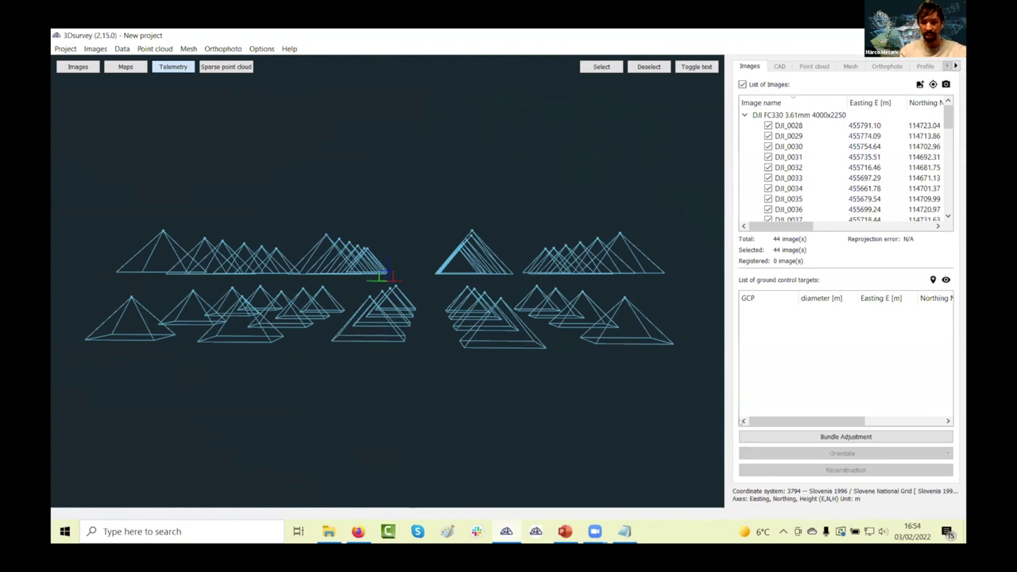
pyautogui.click(846, 437)
pyautogui.click(505, 332)
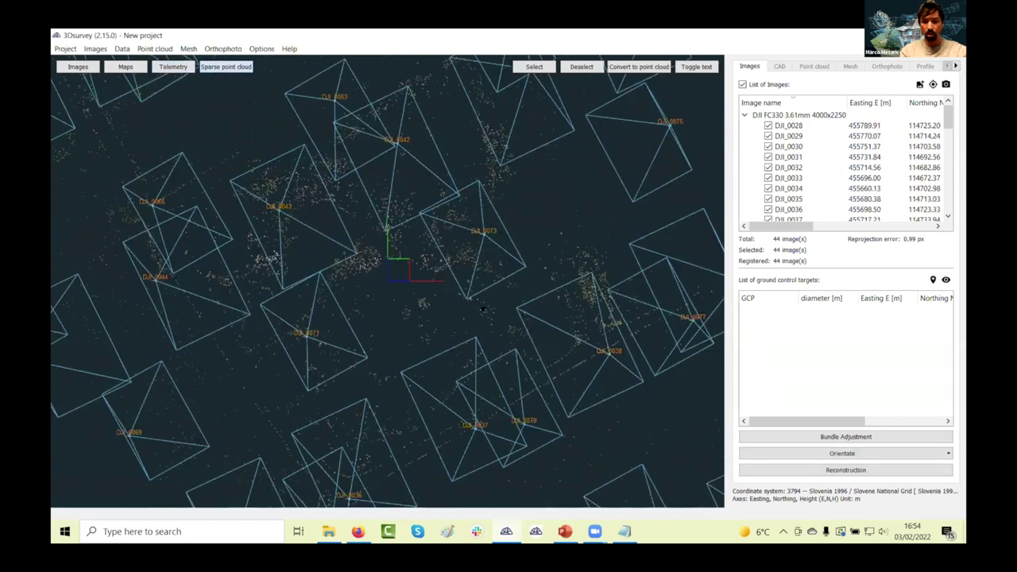
# - Rotate the view to see the cameras above the sparse cloud, then choose Orientate with GCP data
pyautogui.moveTo(504, 257); pyautogui.dragTo(380, 347)
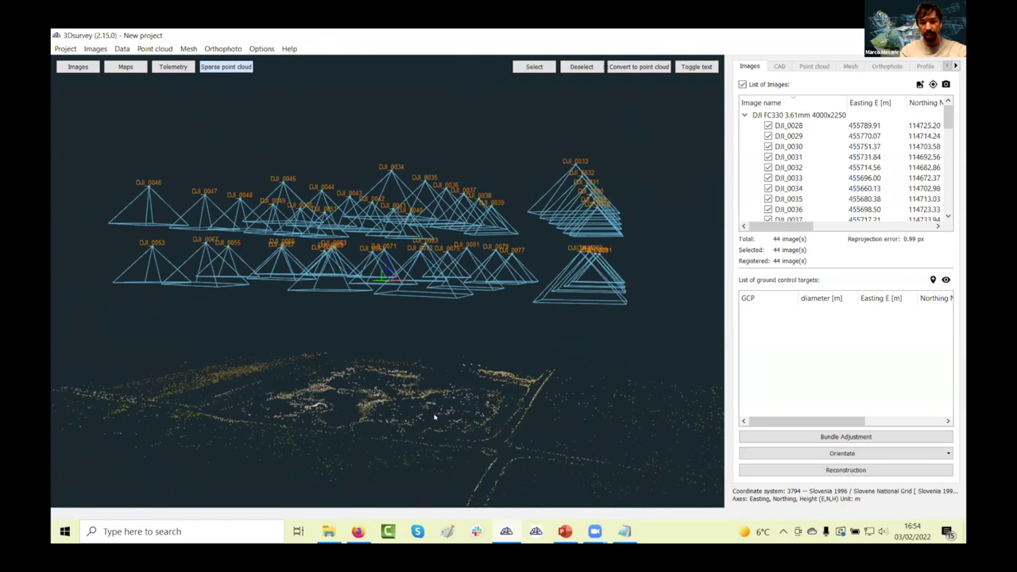
pyautogui.click(755, 454)
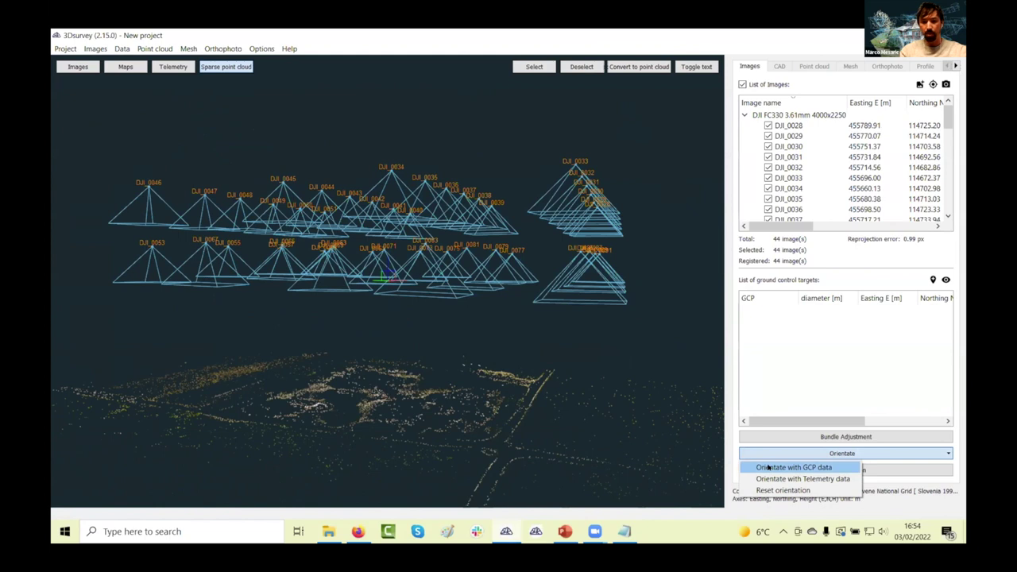
pyautogui.click(769, 469)
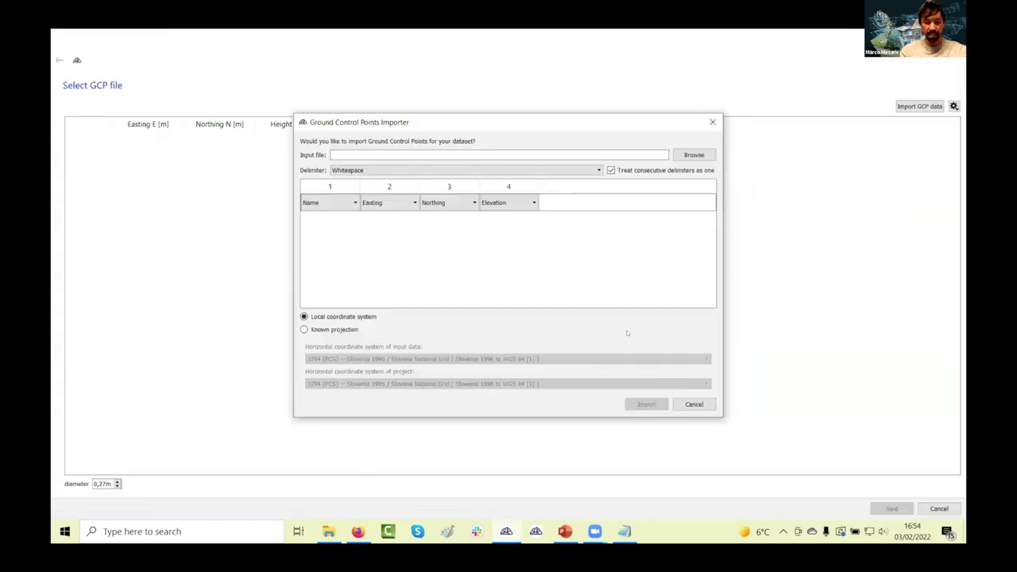
# - Import the nine GCPs from PH4-TM_just_GCP.koo and continue to locating them in the images
pyautogui.click(685, 155)
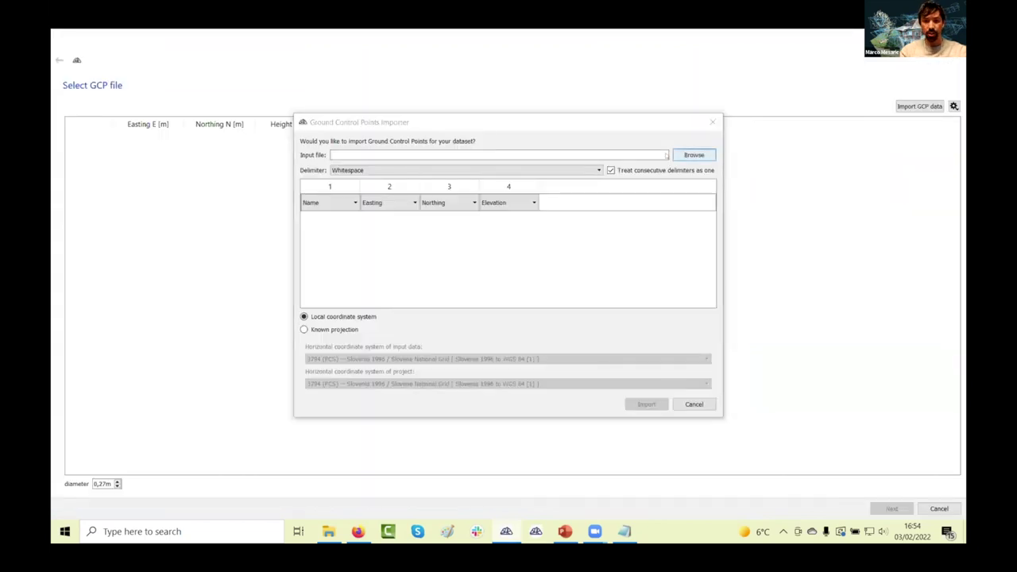
pyautogui.scroll(-3, 493, 412)
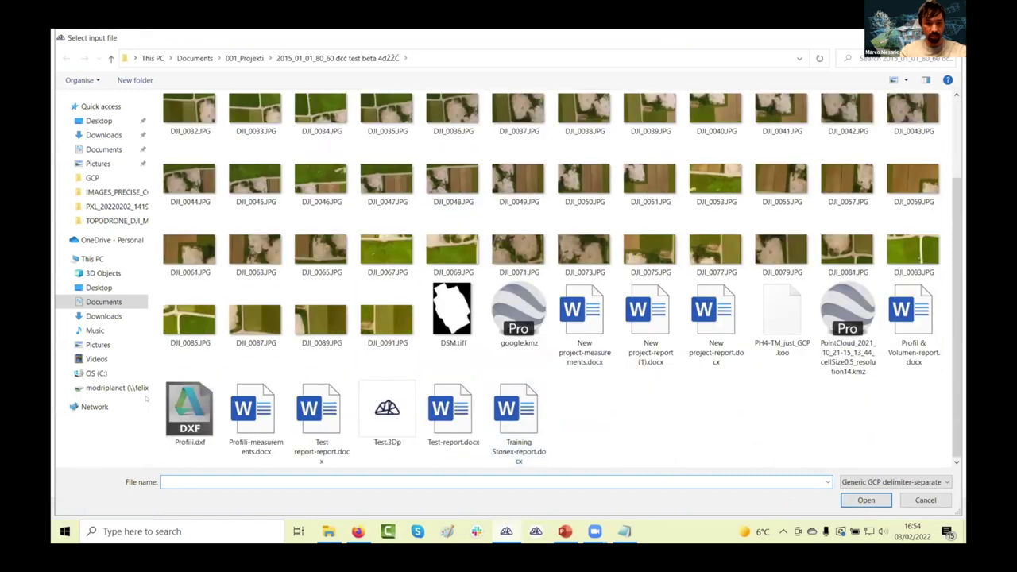
pyautogui.doubleClick(783, 318)
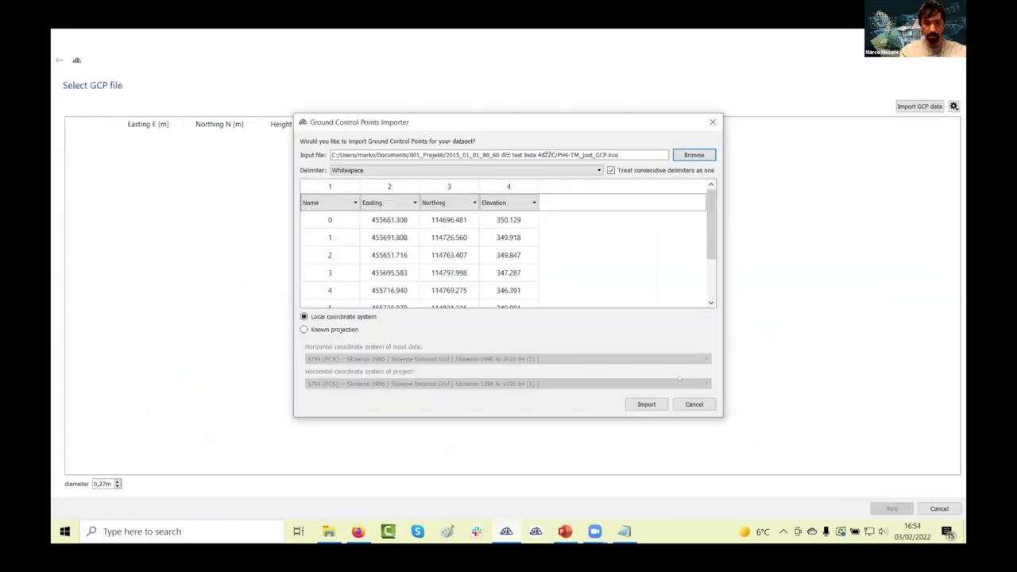
pyautogui.click(647, 404)
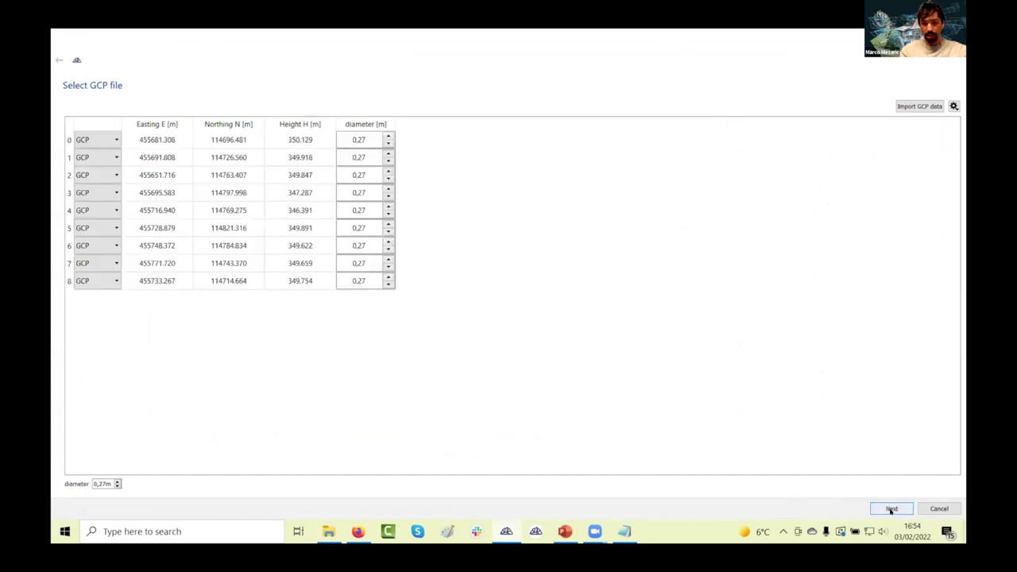
pyautogui.click(892, 509)
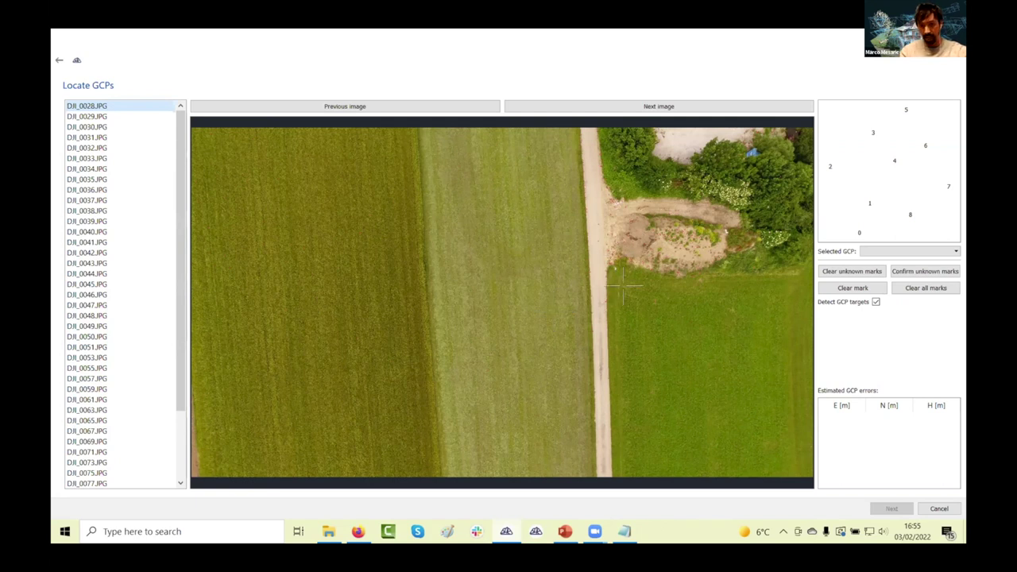
# - Mark the GCP targets in the first drone images, beside the road and near the crossroads
pyautogui.scroll(5, 630, 270)
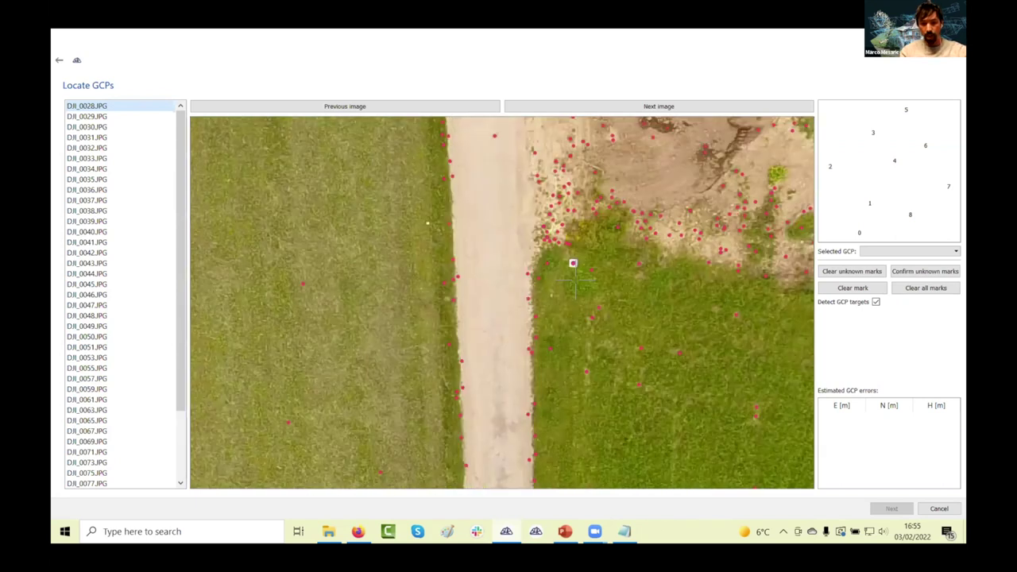
pyautogui.scroll(3, 552, 266)
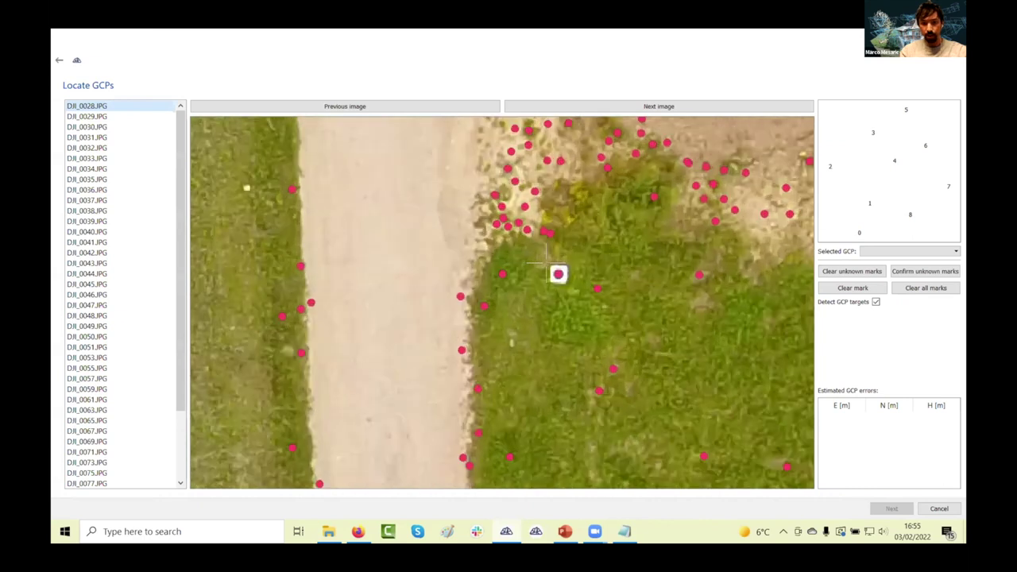
pyautogui.click(548, 265)
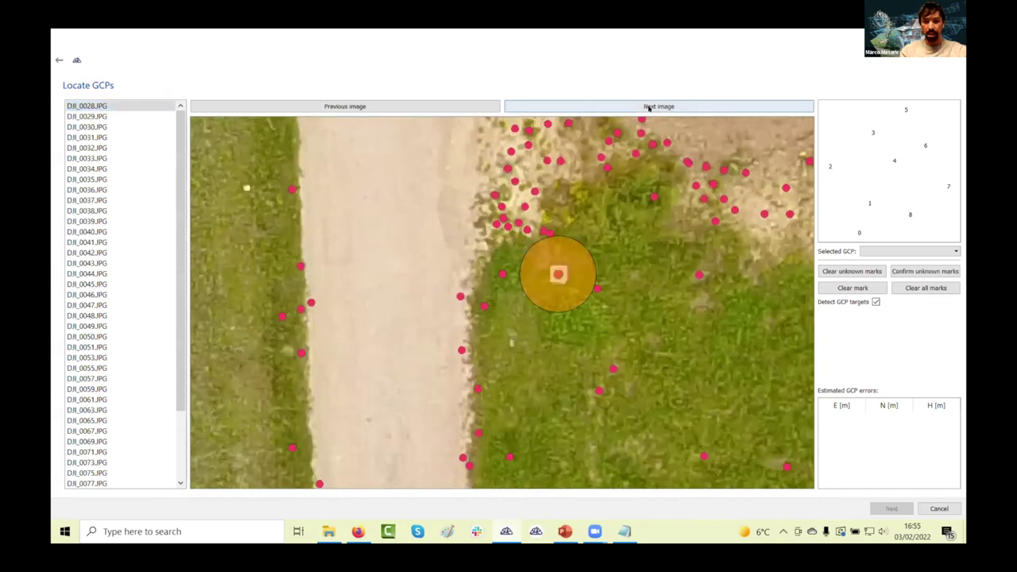
pyautogui.click(649, 107)
pyautogui.press('space')
pyautogui.scroll(3, 548, 241)
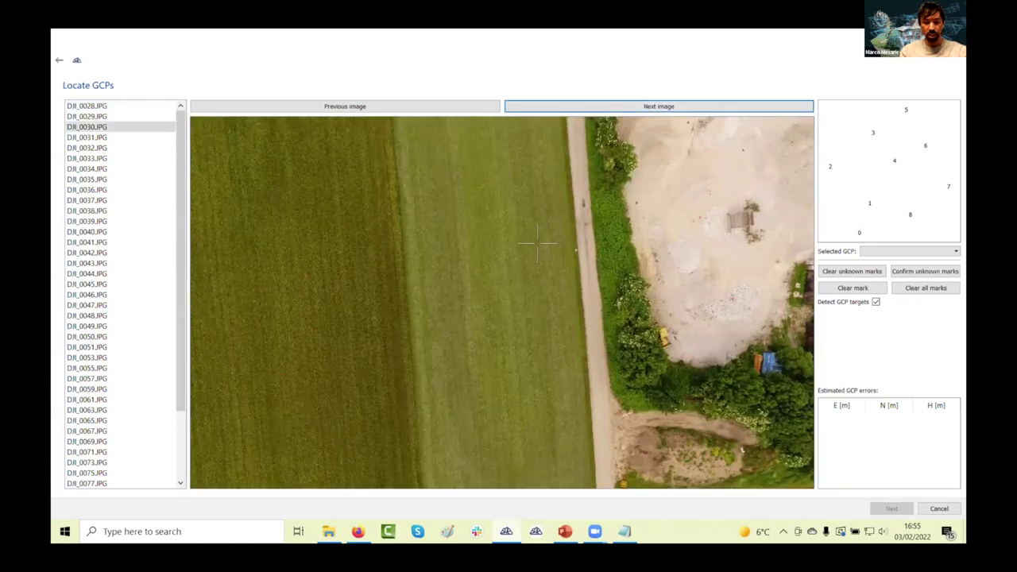
pyautogui.scroll(2, 502, 242)
pyautogui.click(513, 256)
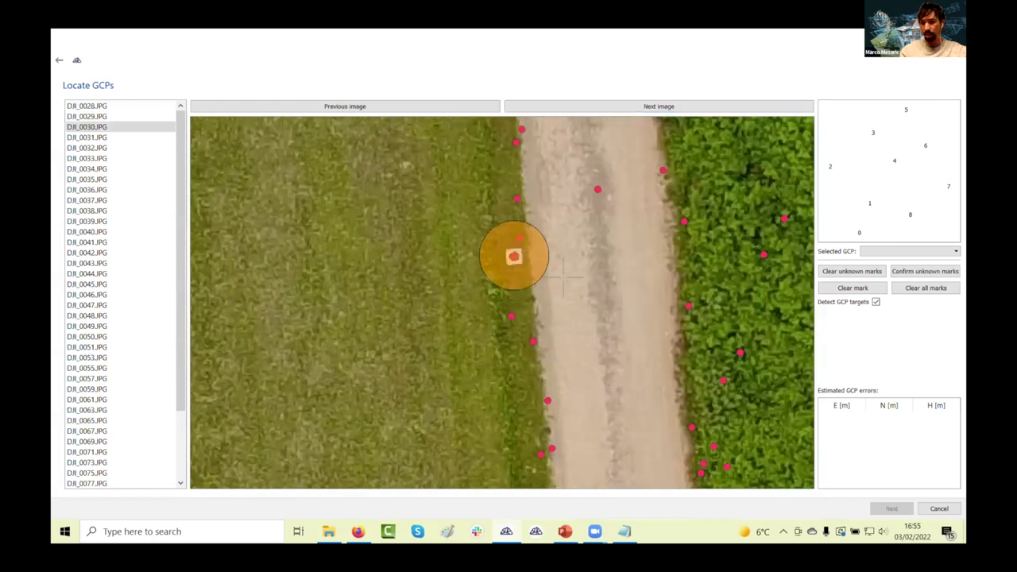
pyautogui.click(641, 108)
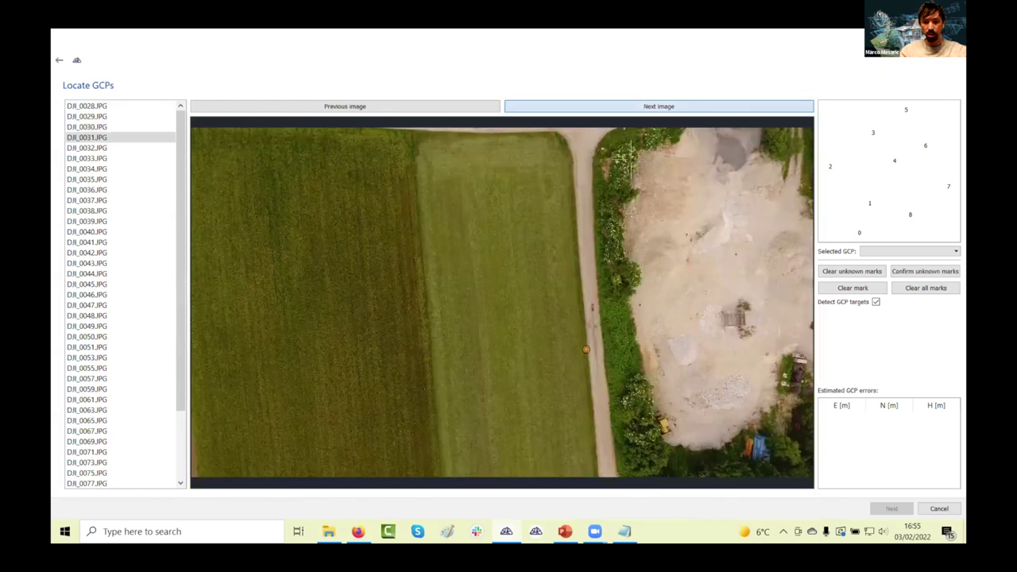
pyautogui.click(641, 108)
pyautogui.scroll(4, 569, 195)
pyautogui.click(580, 214)
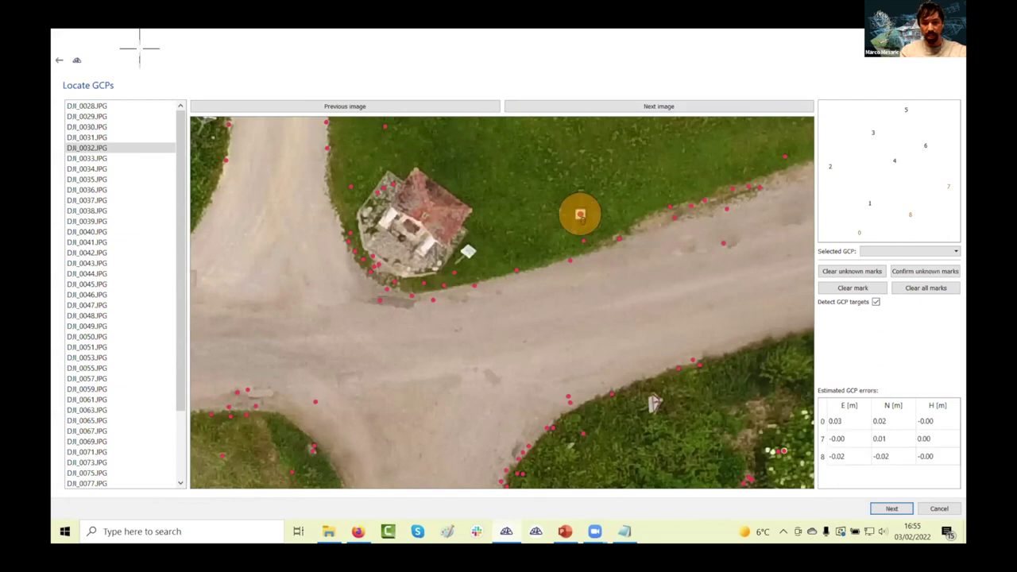
# - Skip through the remaining drone images and run automatic GCP detection across all images
pyautogui.click(659, 107)
pyautogui.click(659, 107)
pyautogui.click(659, 106)
pyautogui.click(659, 106)
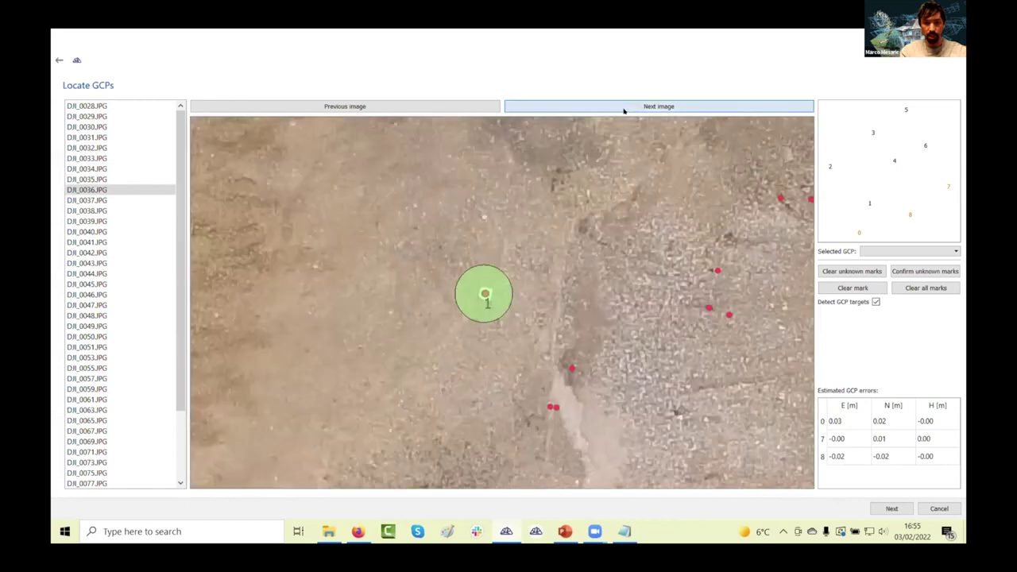
pyautogui.click(624, 108)
pyautogui.click(624, 108)
pyautogui.click(623, 108)
pyautogui.click(624, 108)
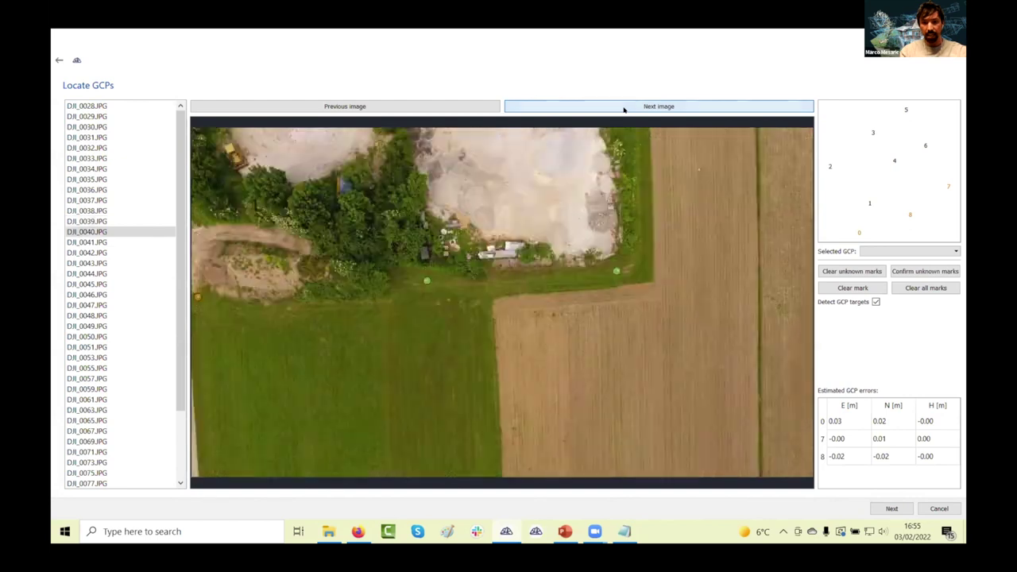
pyautogui.click(624, 108)
pyautogui.click(624, 108)
pyautogui.click(624, 108)
pyautogui.click(623, 108)
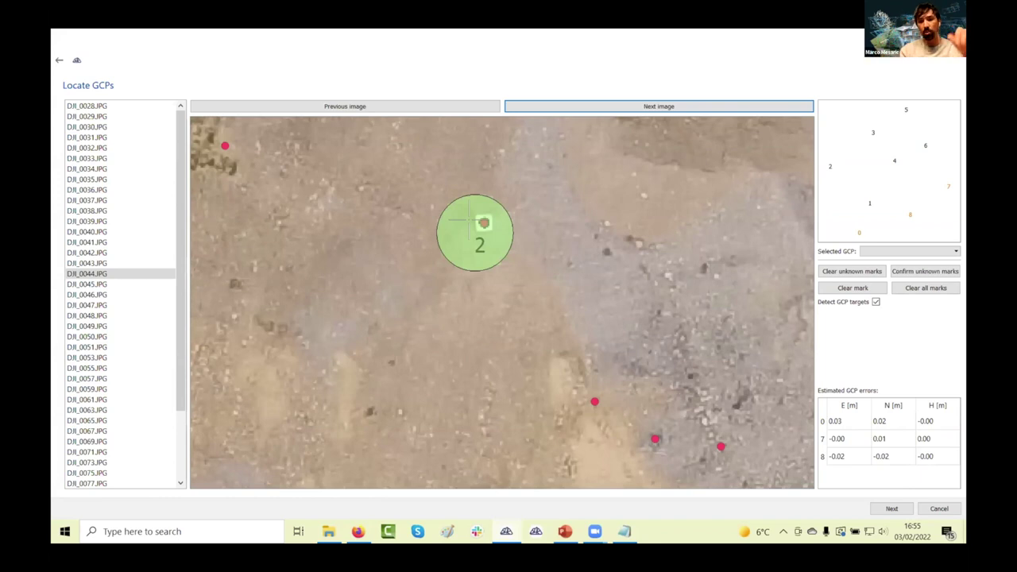
pyautogui.click(889, 508)
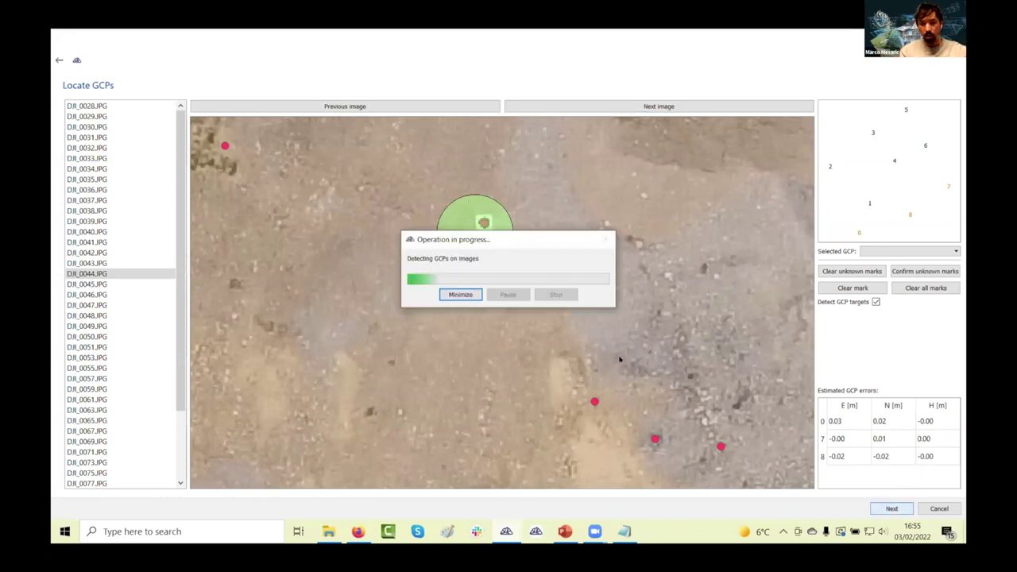
# - Enlarge the detection thumbnails, review the detected GCPs, and compute the orientation
pyautogui.moveTo(376, 483); pyautogui.dragTo(957, 483)
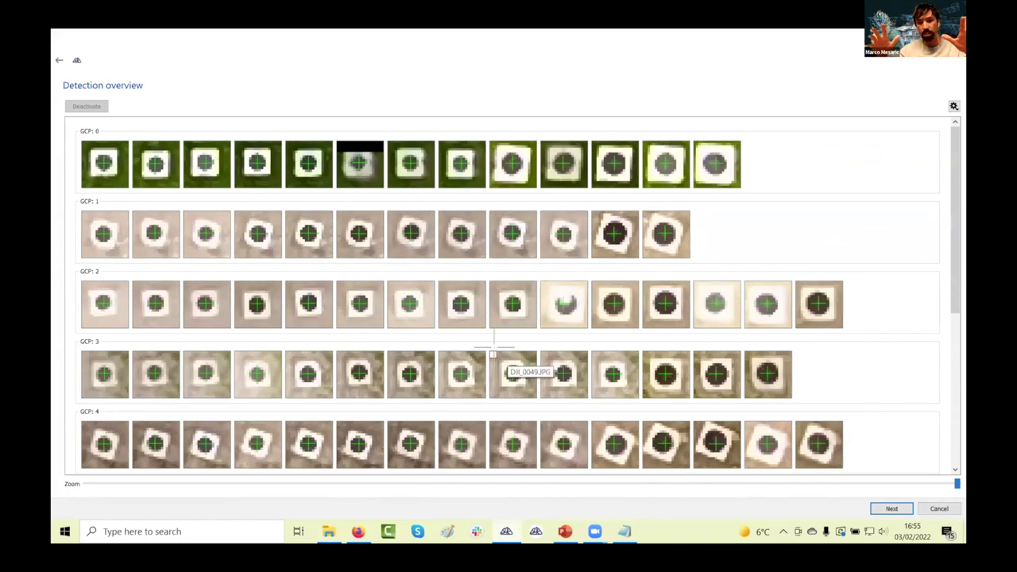
pyautogui.scroll(-4, 493, 356)
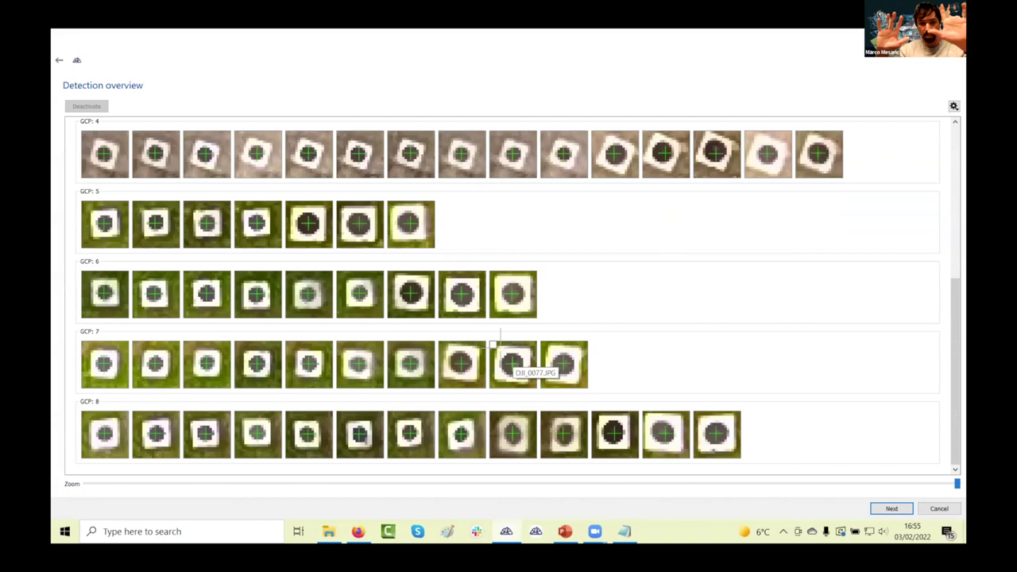
pyautogui.click(892, 509)
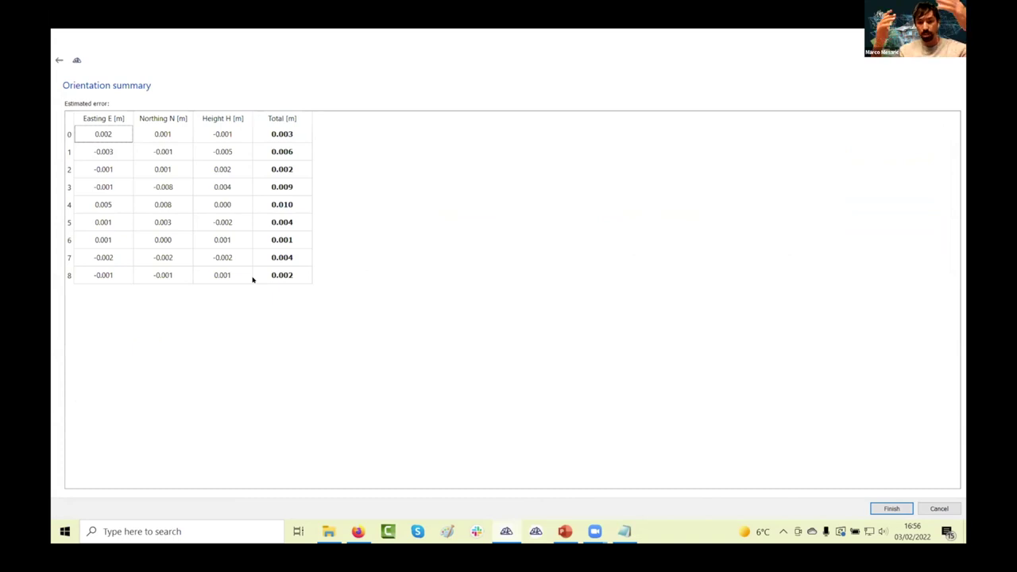
# - Finish the GCP orientation, cancel dense reconstruction after setting High level, and open the point cloud commands
pyautogui.click(891, 509)
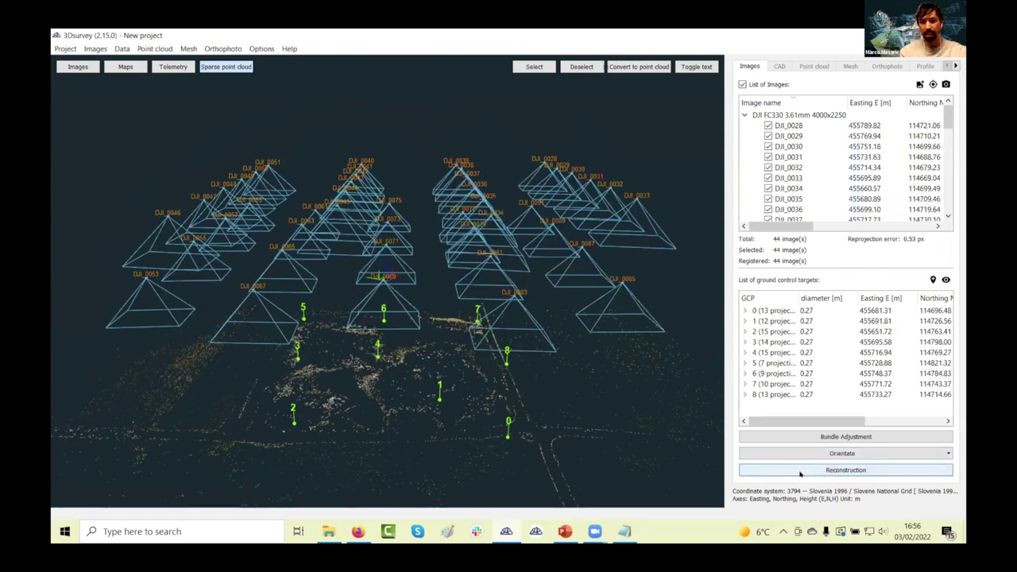
pyautogui.click(800, 472)
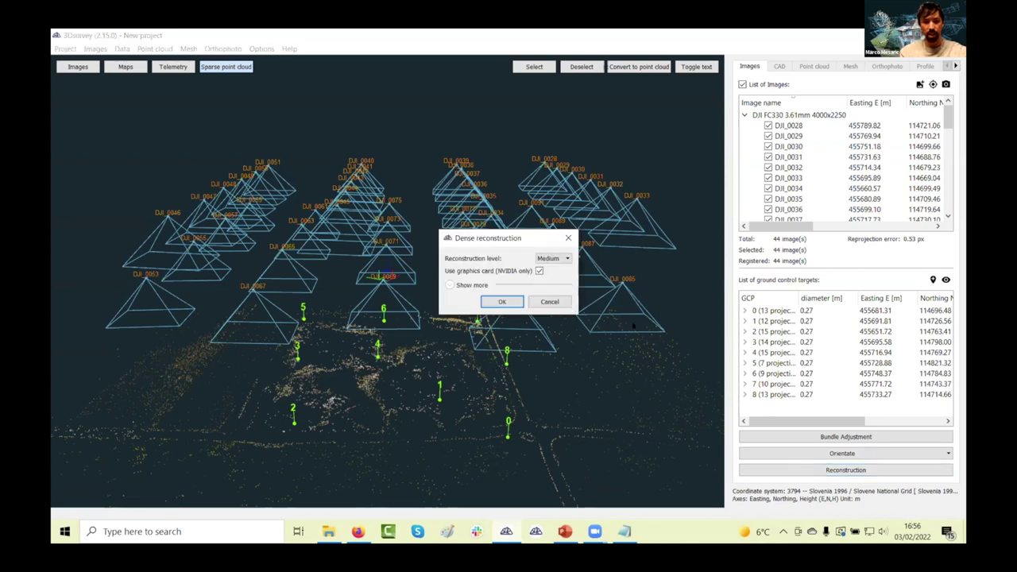
pyautogui.click(550, 259)
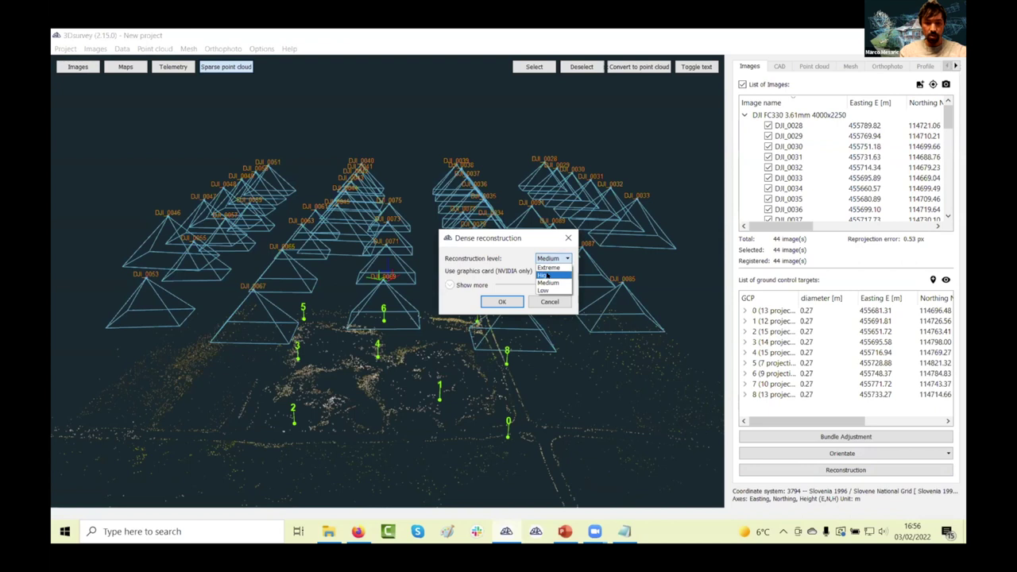
pyautogui.click(547, 275)
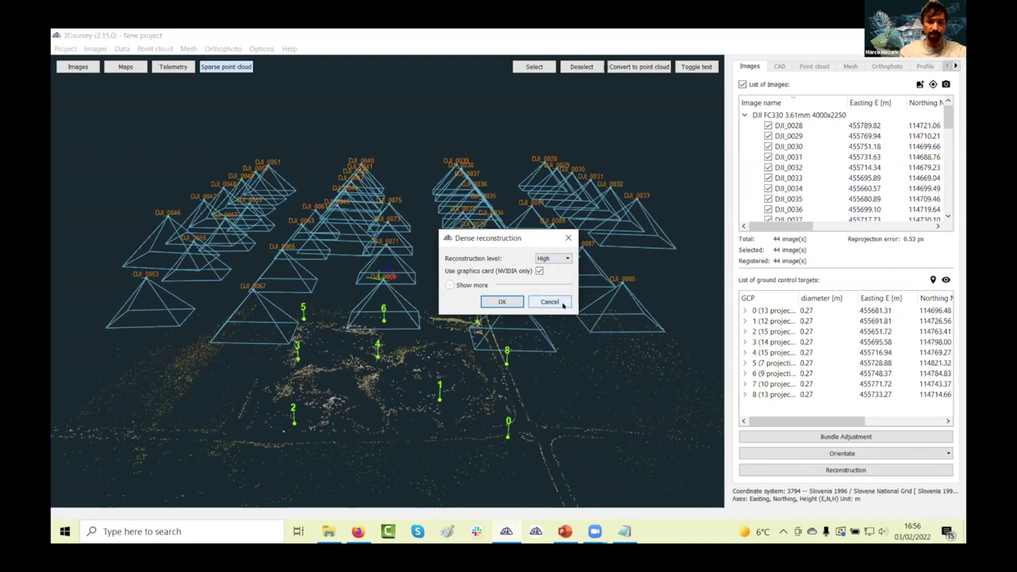
pyautogui.click(561, 303)
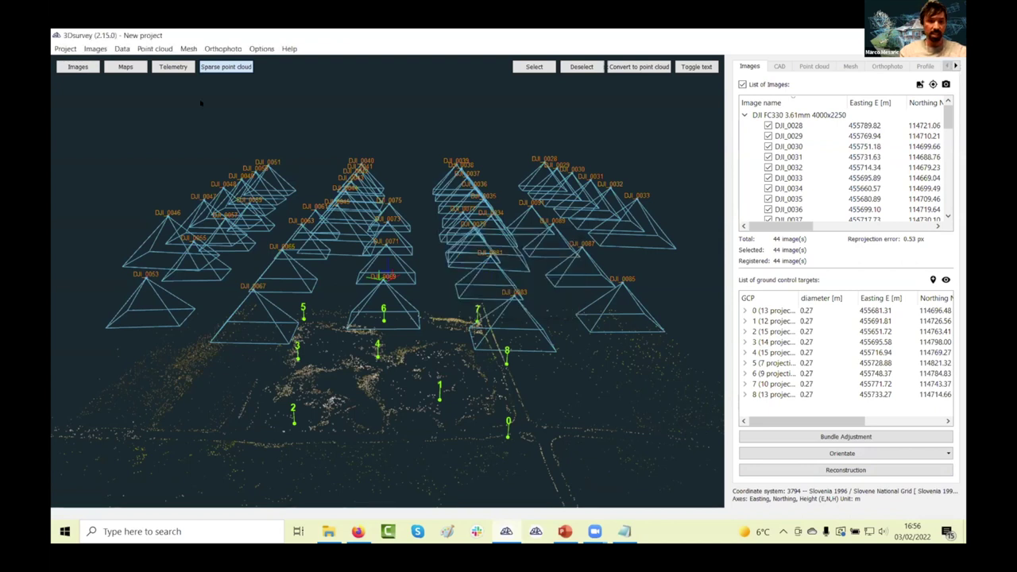
pyautogui.click(154, 49)
# - Load PointCloud_2021_11_26-22_17_58 from the 3Dproject results folder
pyautogui.click(175, 63)
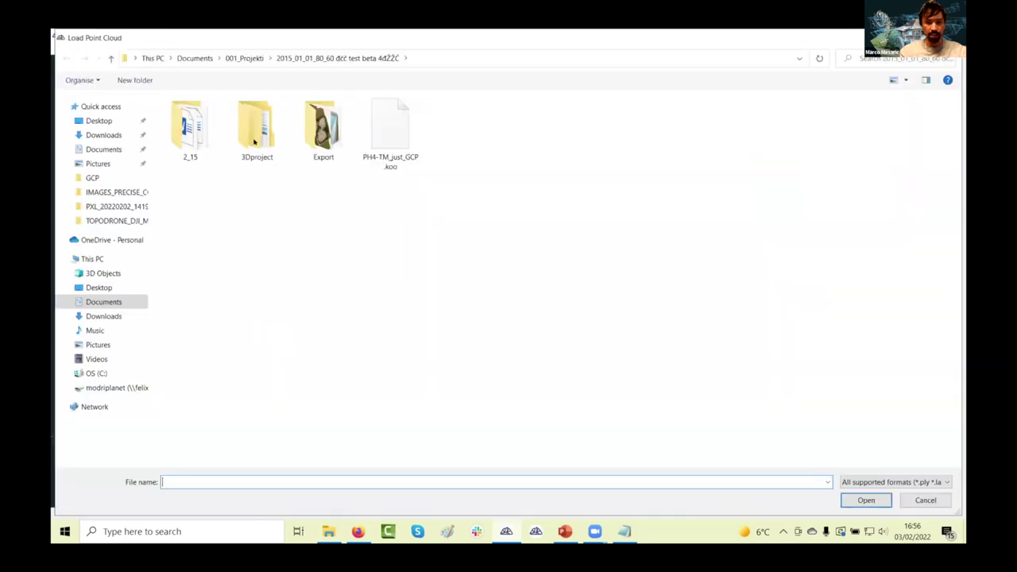
pyautogui.doubleClick(254, 131)
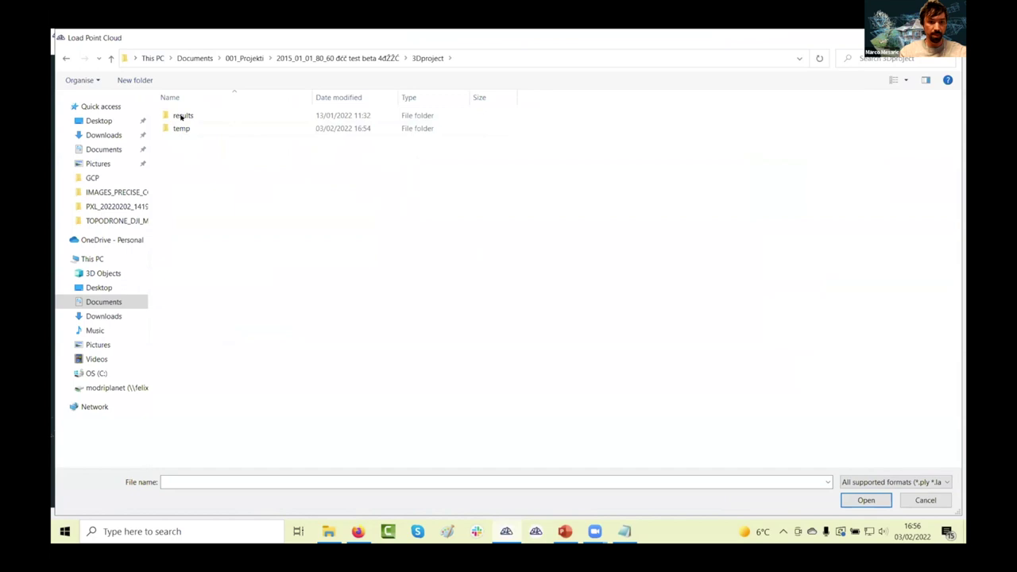
pyautogui.doubleClick(181, 116)
pyautogui.click(190, 117)
pyautogui.press('Return')
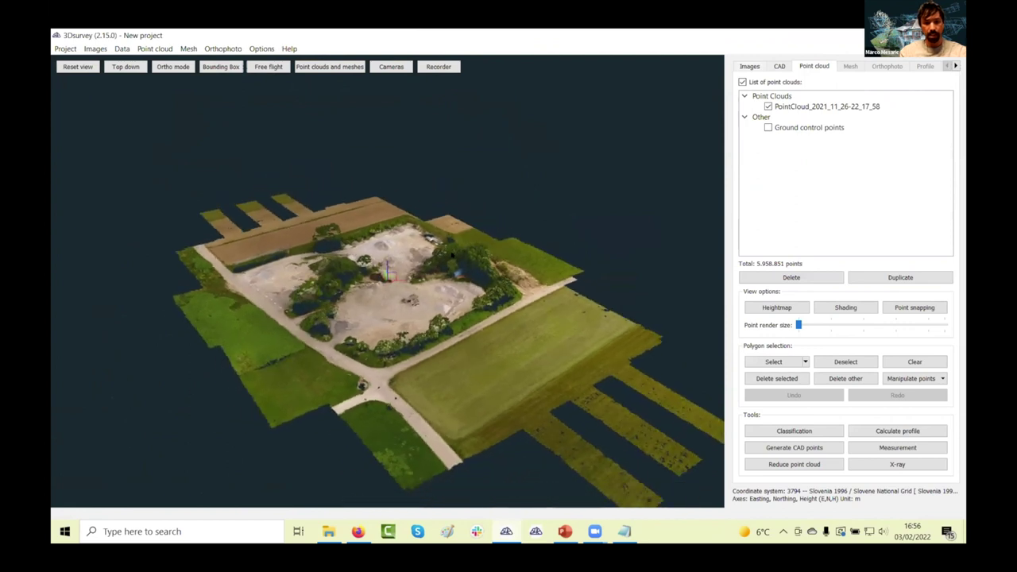
# - Show the cameras, orbit to a near top-down view of the site, and start point cloud Classification
pyautogui.click(391, 67)
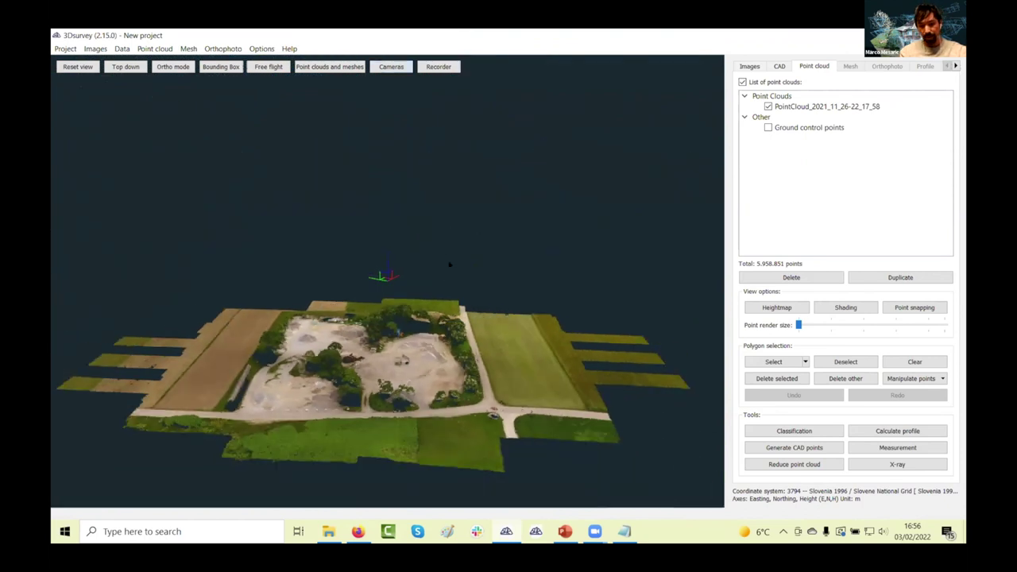
pyautogui.moveTo(450, 264); pyautogui.dragTo(490, 355)
pyautogui.scroll(4, 467, 300)
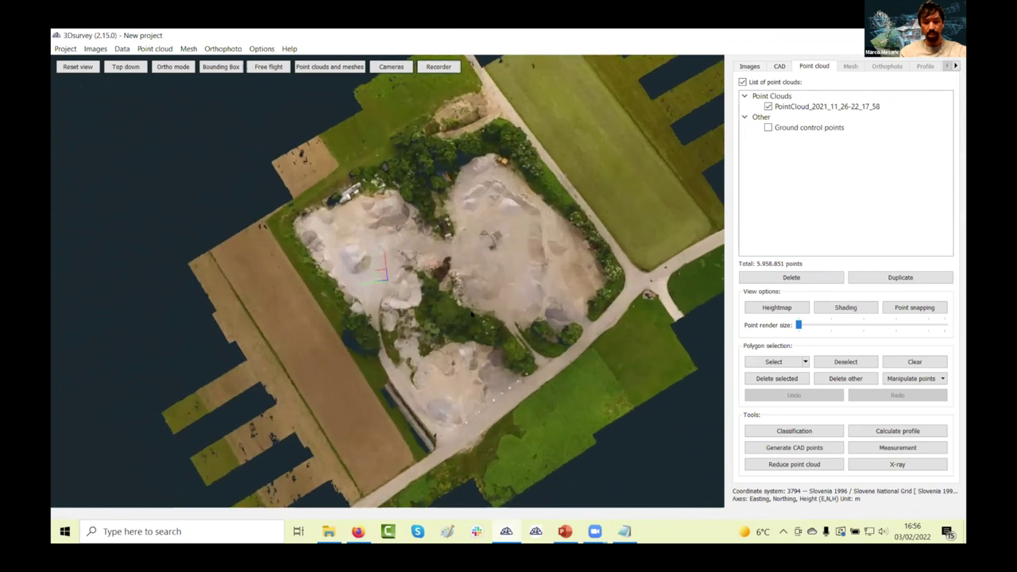
pyautogui.scroll(2, 719, 373)
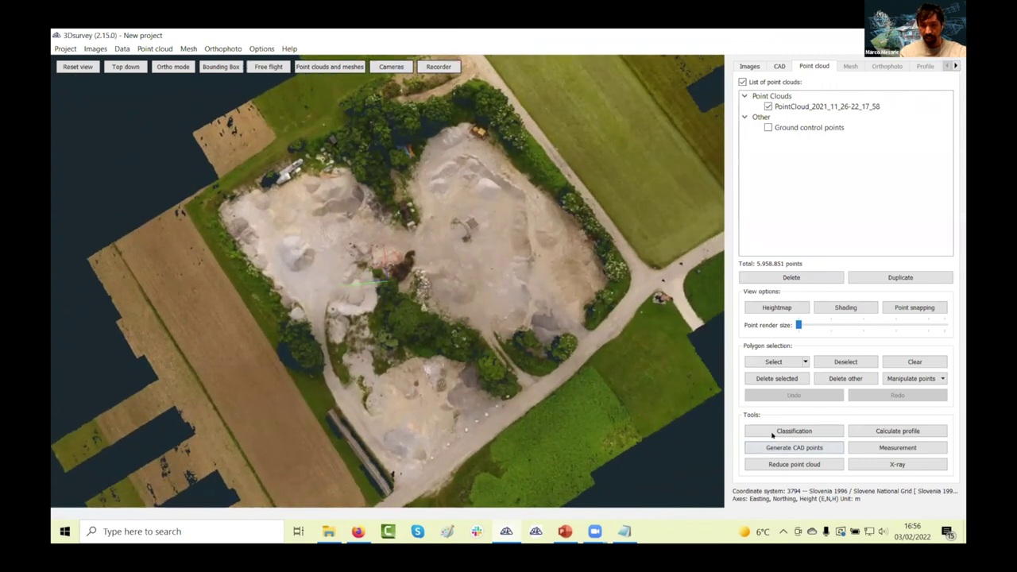
pyautogui.click(771, 435)
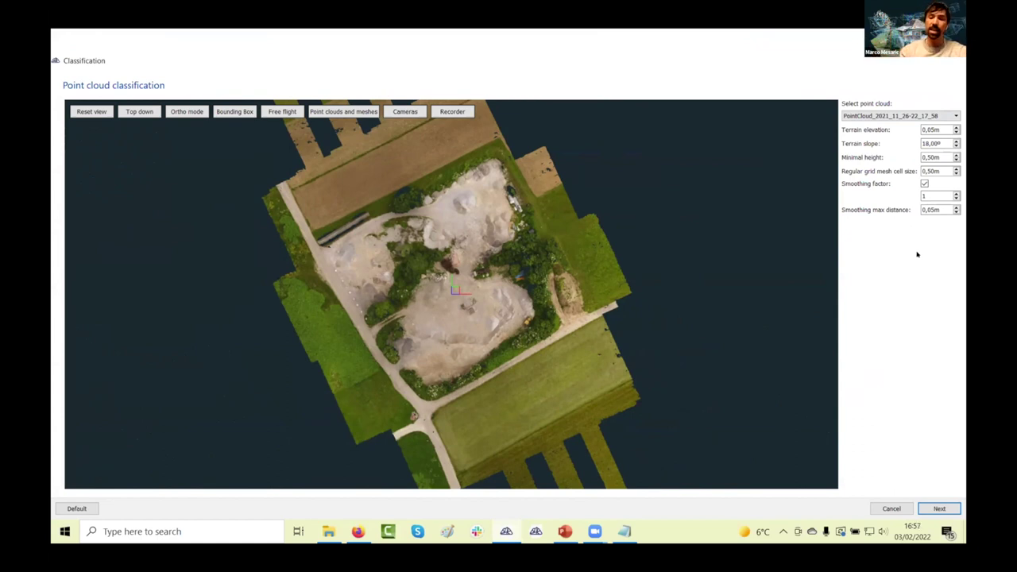
# - Run the classification wizard, marking a large terrain area as ground, and finish it
pyautogui.click(940, 508)
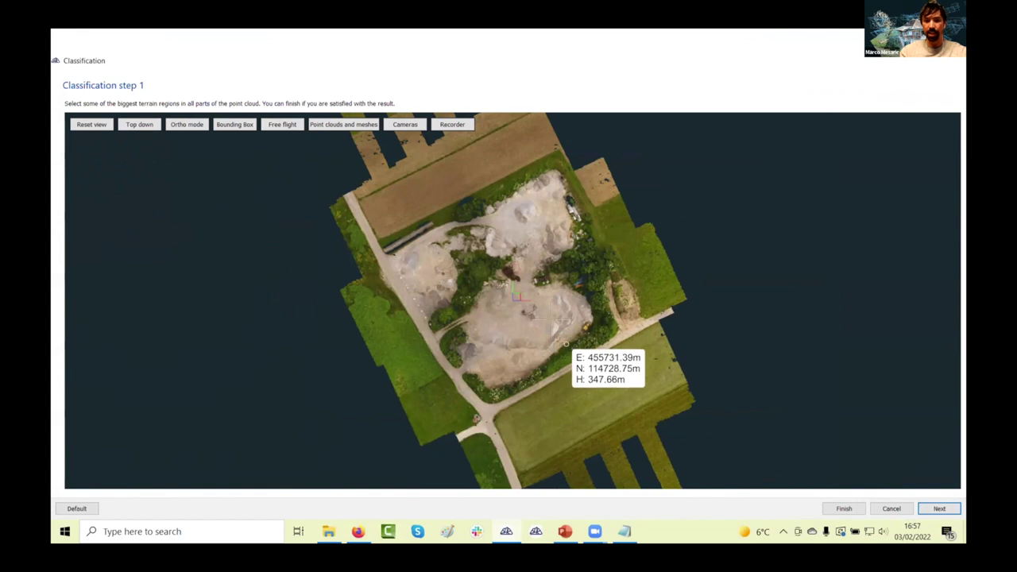
pyautogui.click(509, 326)
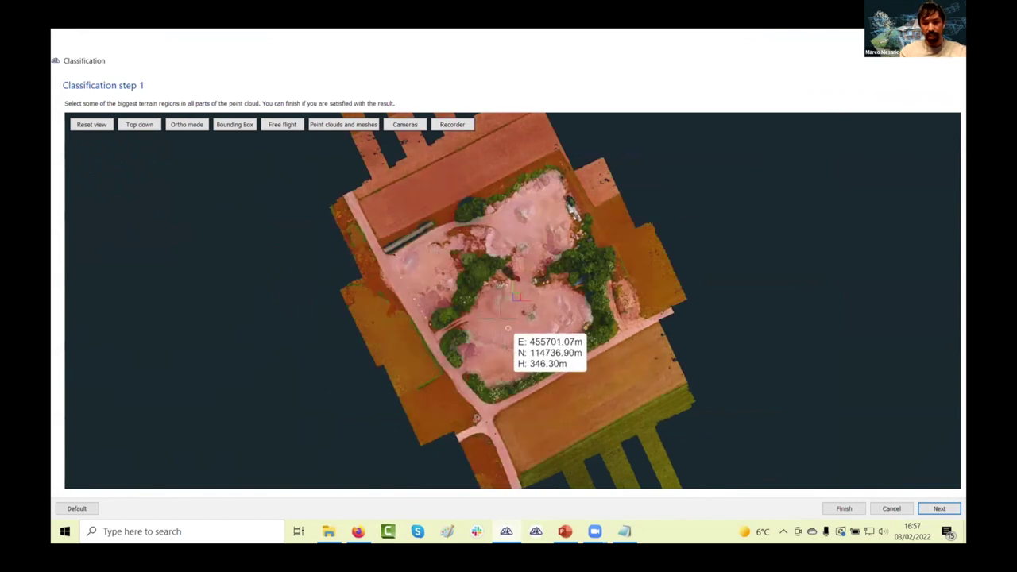
pyautogui.click(939, 507)
pyautogui.click(940, 509)
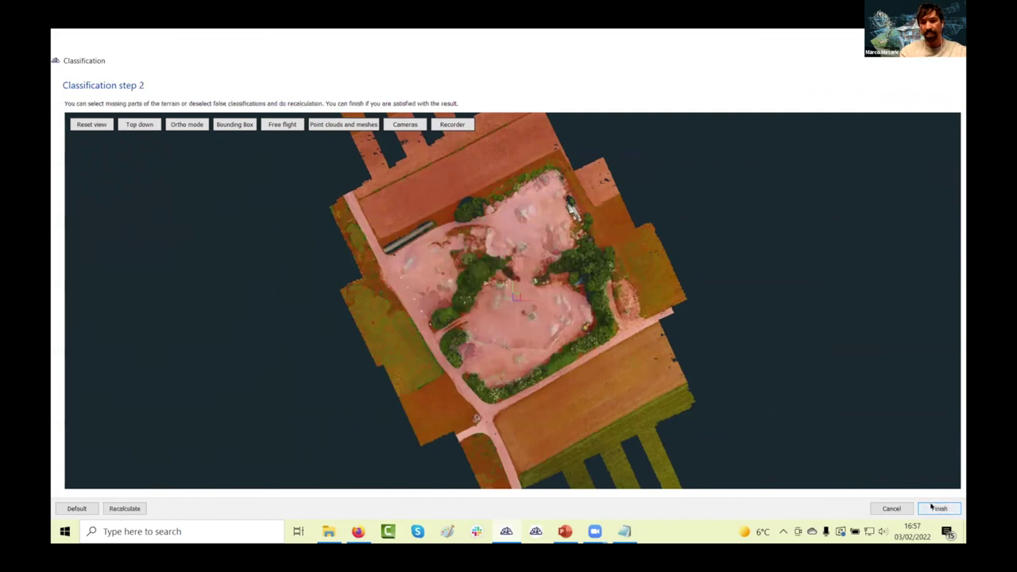
pyautogui.moveTo(640, 333); pyautogui.dragTo(643, 217)
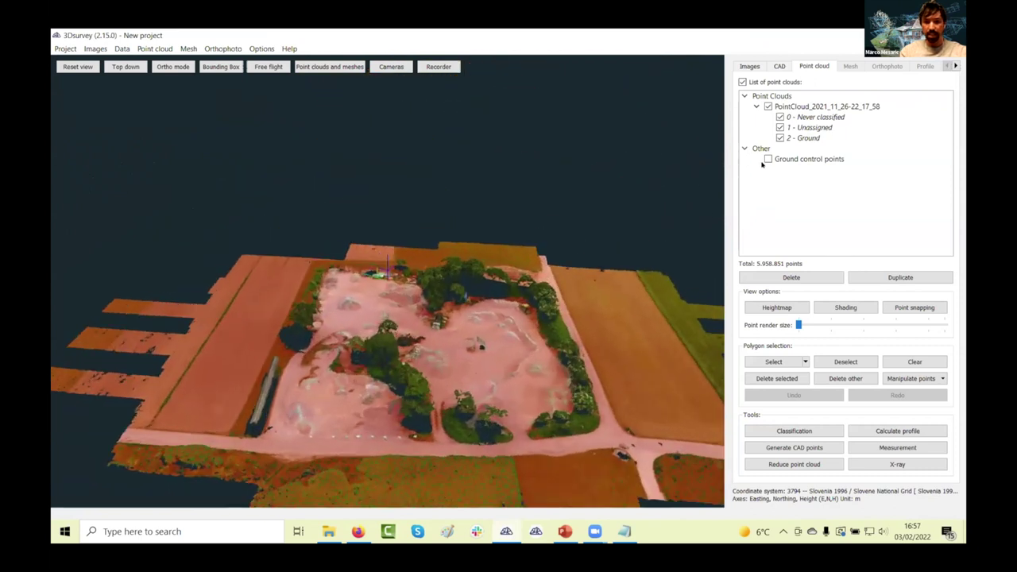
# - Display only Unassigned points and reassign the central and right-hand clusters to the Ground class
pyautogui.click(780, 117)
pyautogui.click(779, 128)
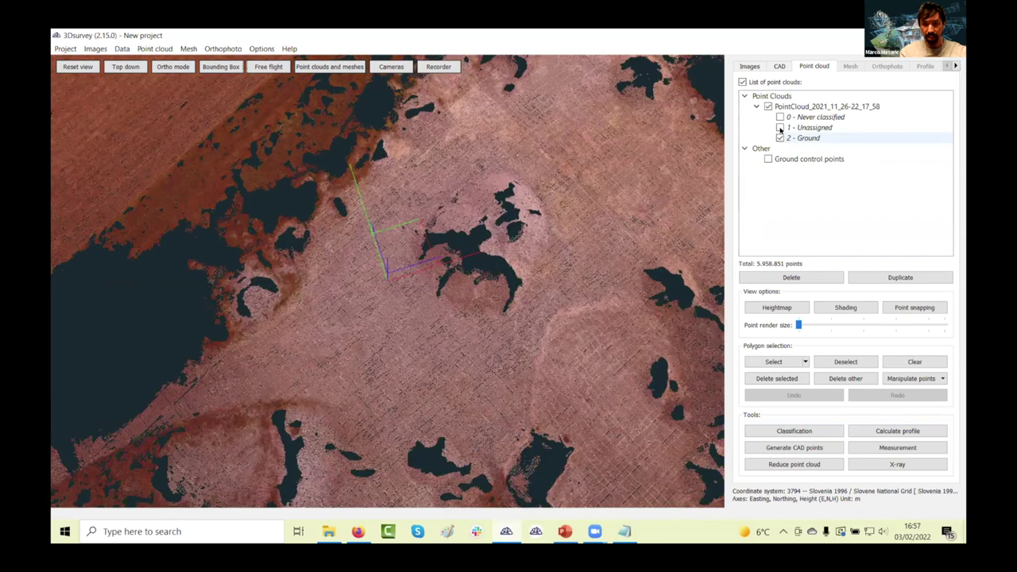
pyautogui.click(780, 127)
pyautogui.click(780, 137)
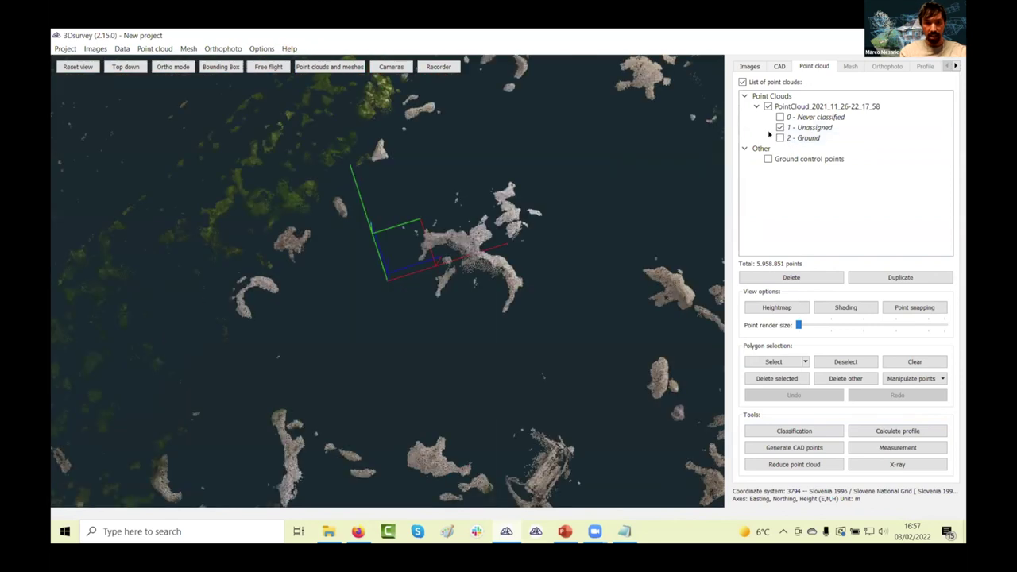
pyautogui.click(773, 362)
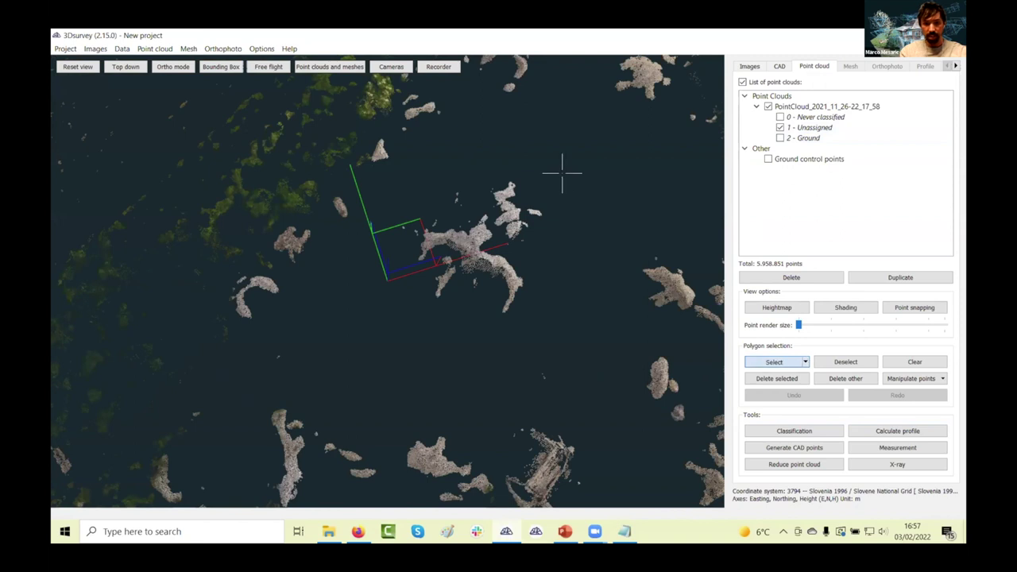
pyautogui.moveTo(424, 158)
pyautogui.mouseDown()
pyautogui.moveTo(461, 345)
pyautogui.moveTo(586, 243)
pyautogui.moveTo(565, 291)
pyautogui.mouseUp()
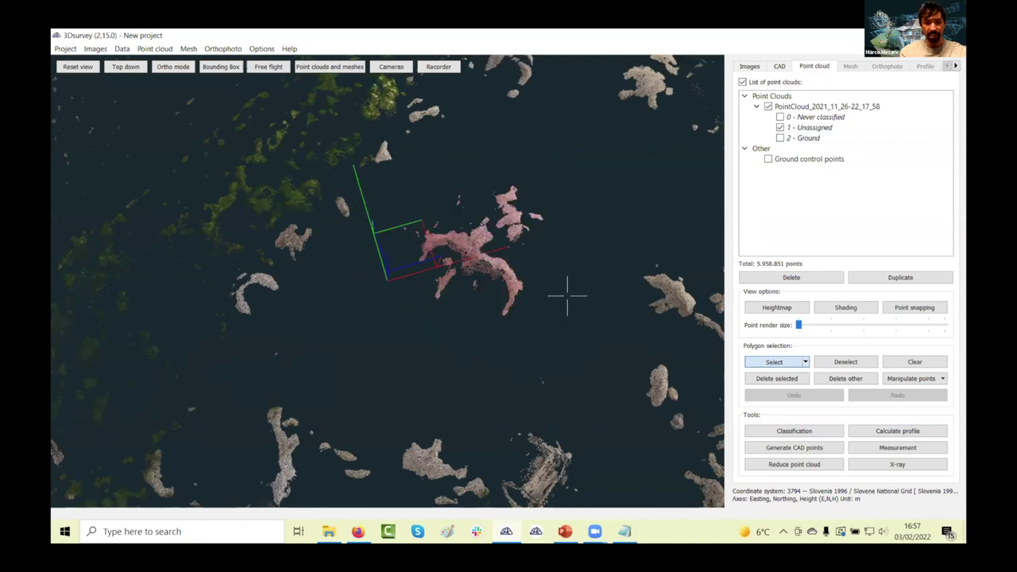
pyautogui.moveTo(525, 260)
pyautogui.mouseDown()
pyautogui.moveTo(513, 401)
pyautogui.moveTo(574, 460)
pyautogui.moveTo(643, 262)
pyautogui.moveTo(608, 215)
pyautogui.moveTo(594, 246)
pyautogui.mouseUp()
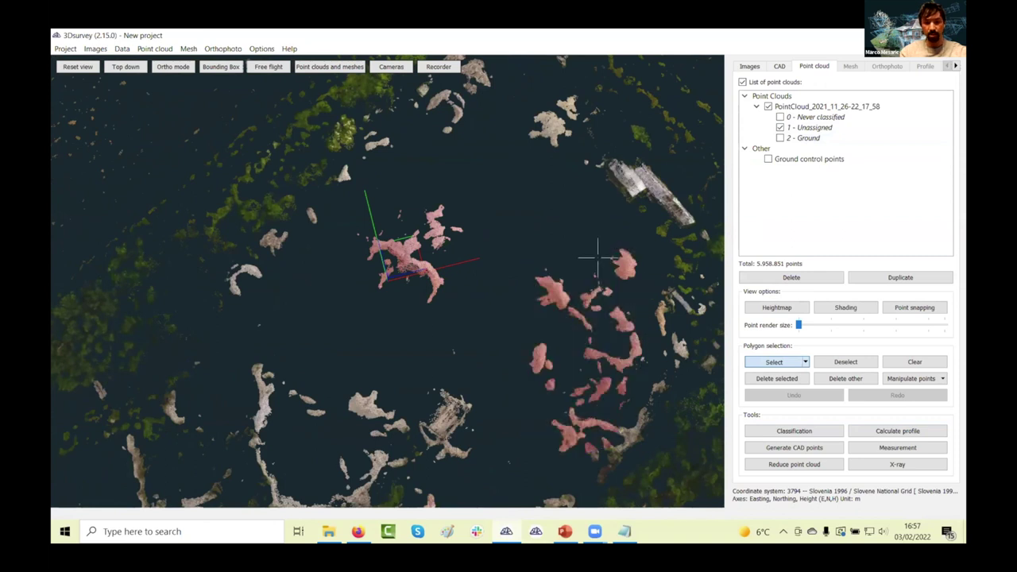
pyautogui.rightClick(798, 139)
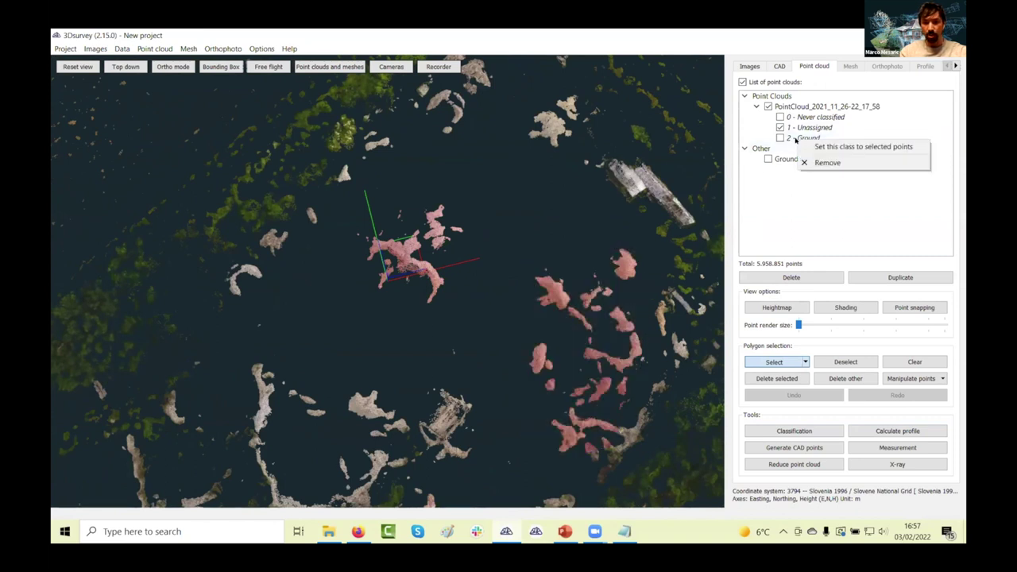
pyautogui.click(847, 147)
# - Show only the Ground class in an oblique view and clear the point selection
pyautogui.click(780, 127)
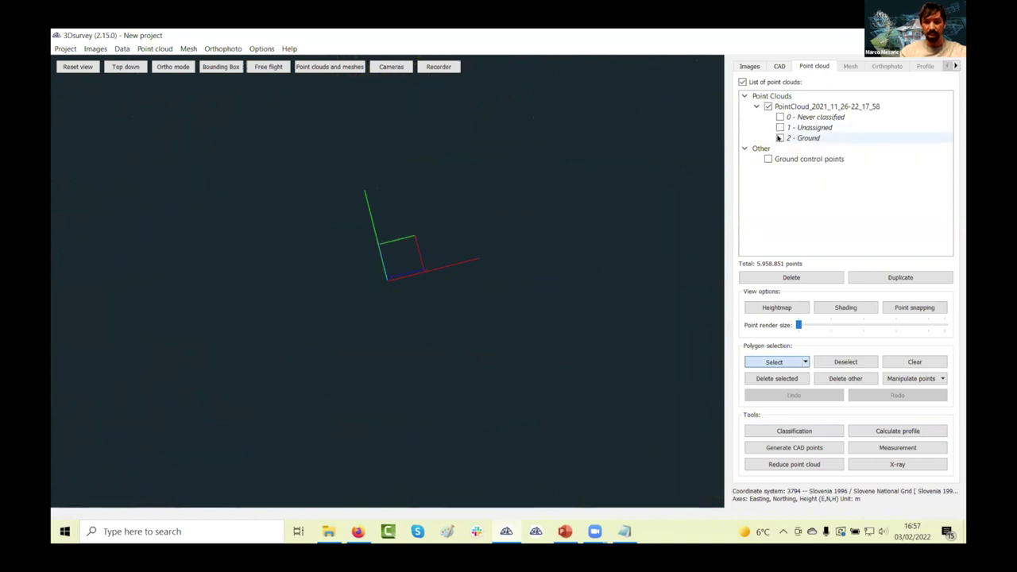
pyautogui.click(780, 137)
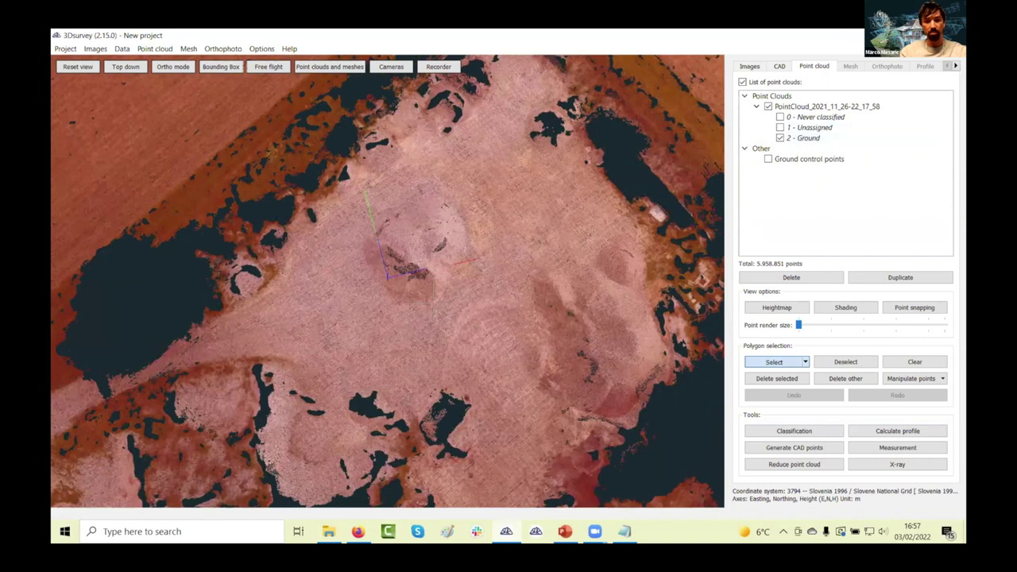
pyautogui.scroll(2, 399, 304)
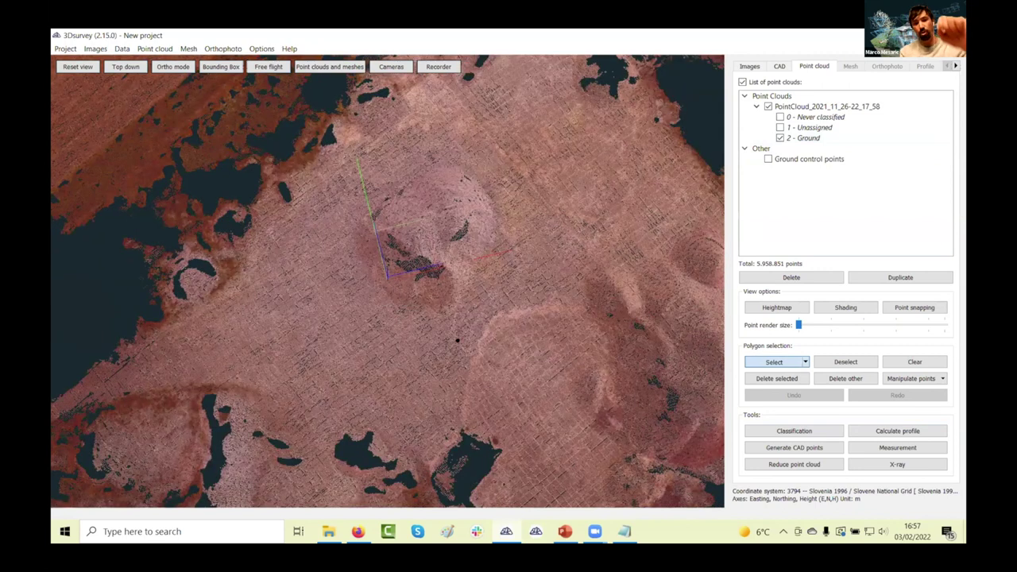
pyautogui.moveTo(506, 324); pyautogui.dragTo(441, 95)
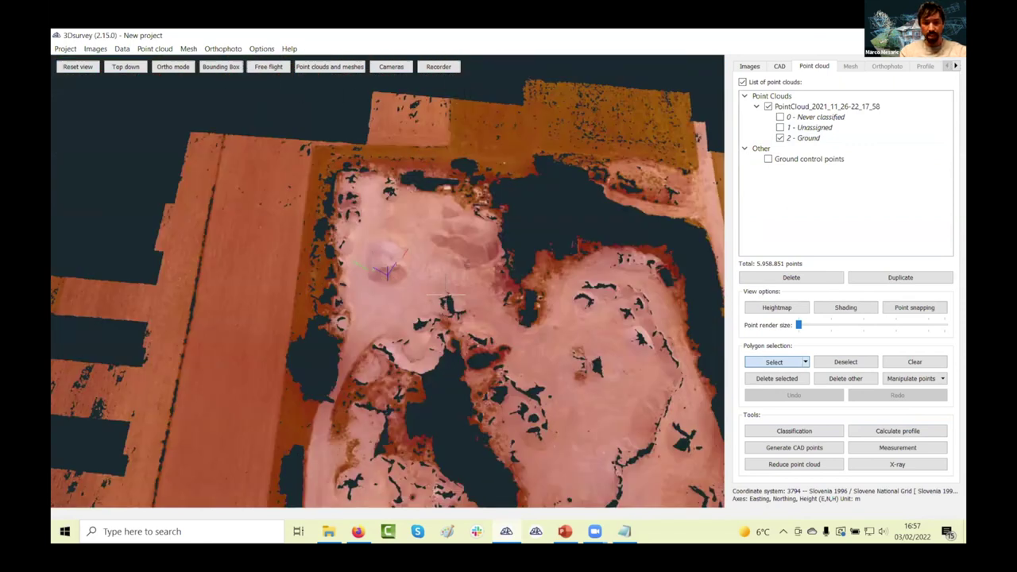
pyautogui.moveTo(445, 295); pyautogui.dragTo(246, 164)
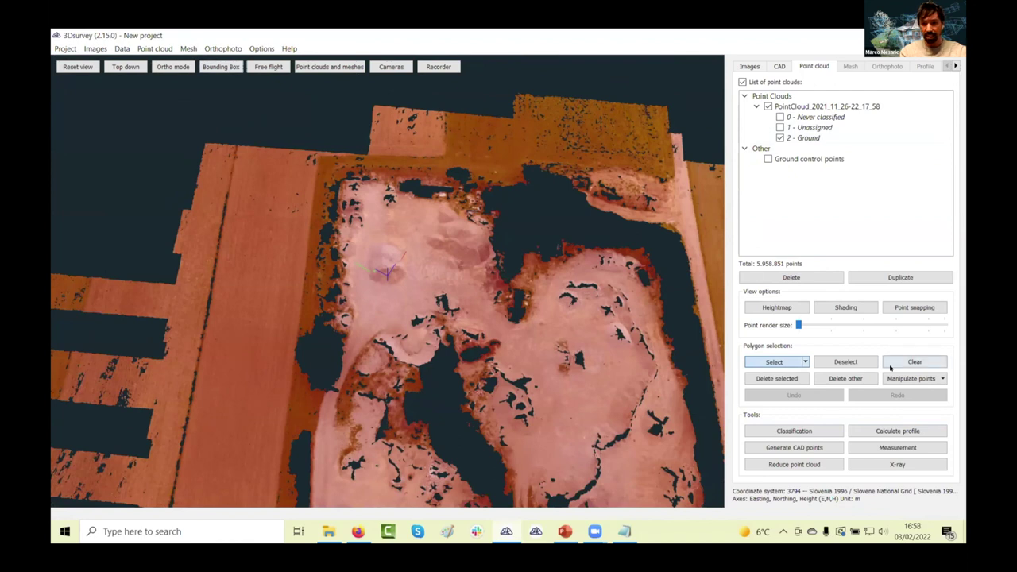
pyautogui.click(891, 364)
pyautogui.click(185, 49)
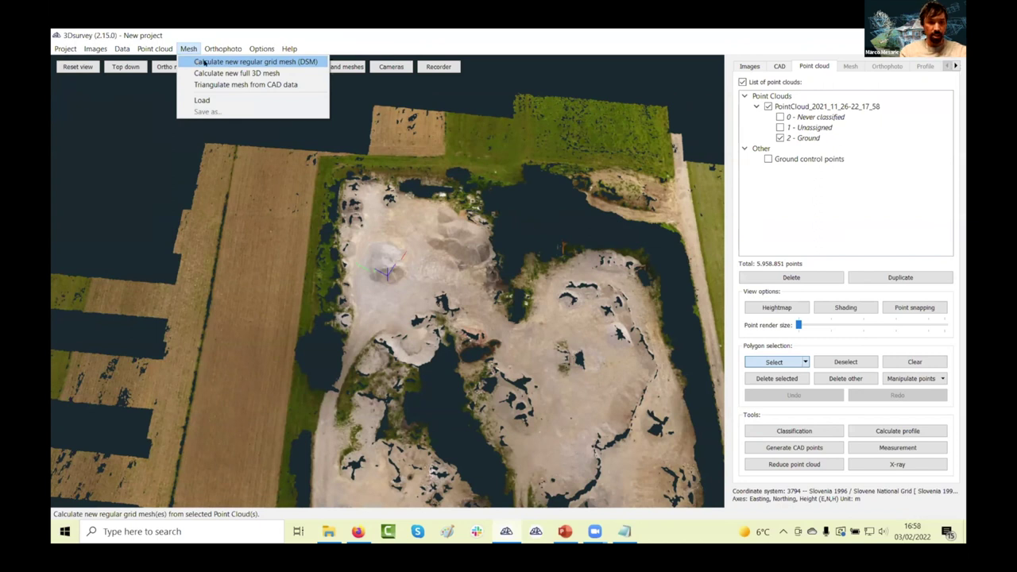
# - Calculate a regular grid mesh from the Ground points, shaded and coloured by height
pyautogui.click(205, 62)
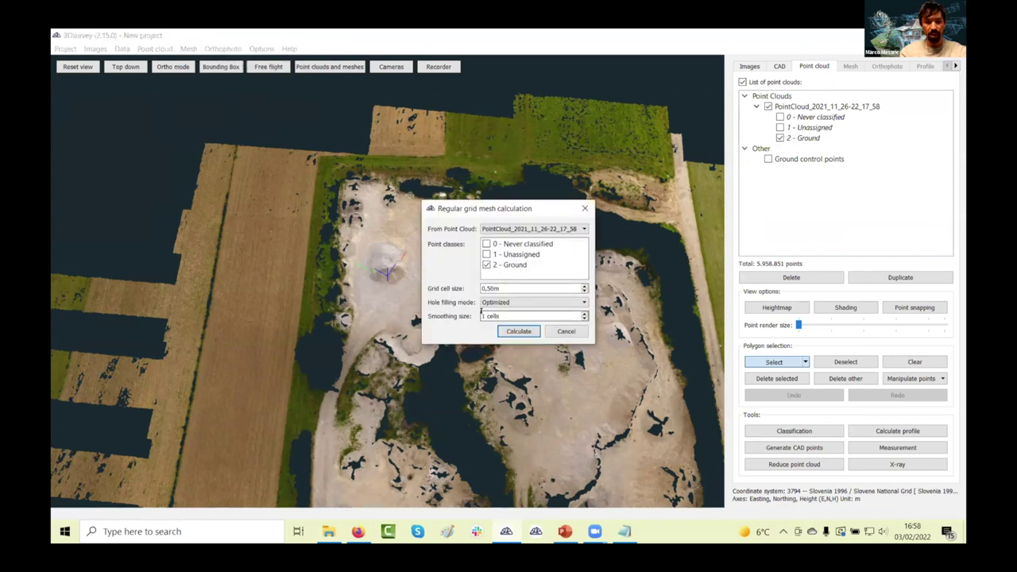
pyautogui.click(519, 330)
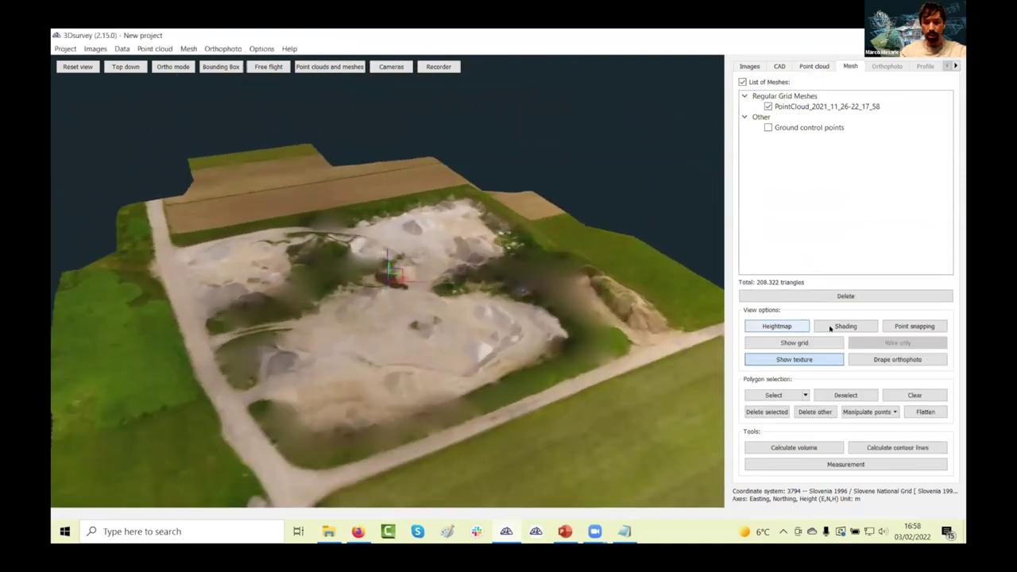
pyautogui.click(845, 326)
pyautogui.click(795, 326)
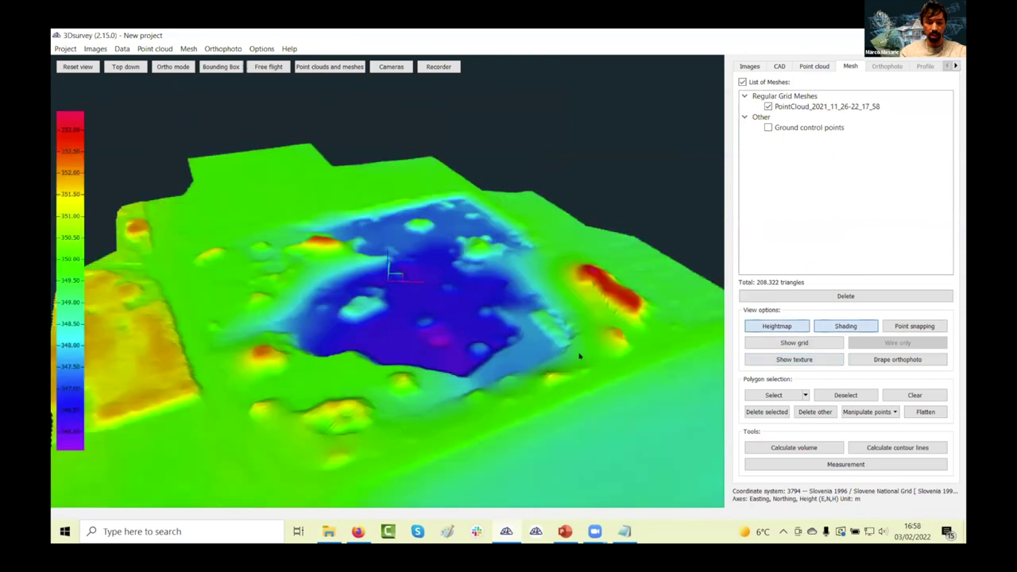
pyautogui.moveTo(468, 308); pyautogui.dragTo(549, 329)
pyautogui.scroll(5, 548, 329)
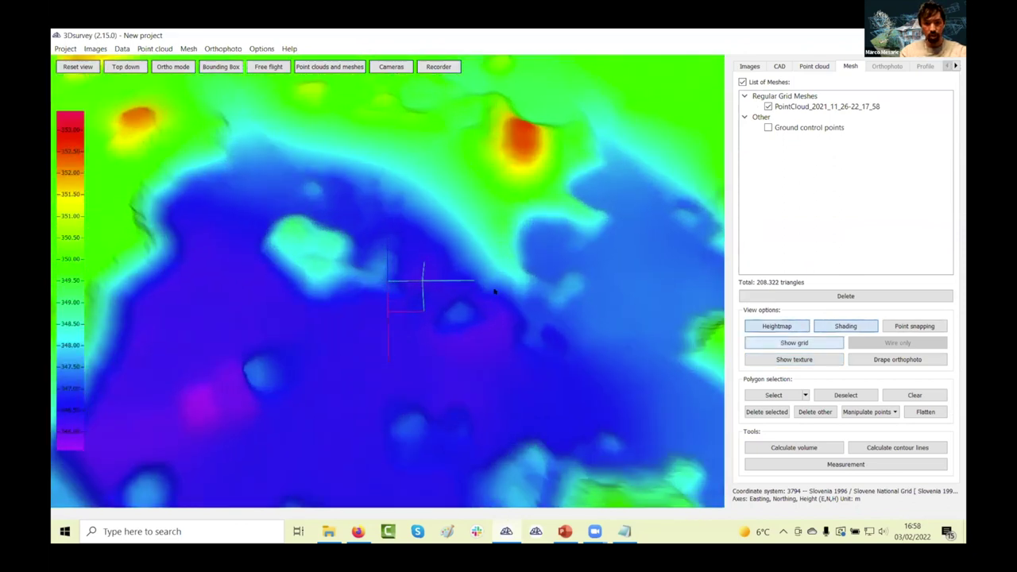
pyautogui.scroll(3, 504, 331)
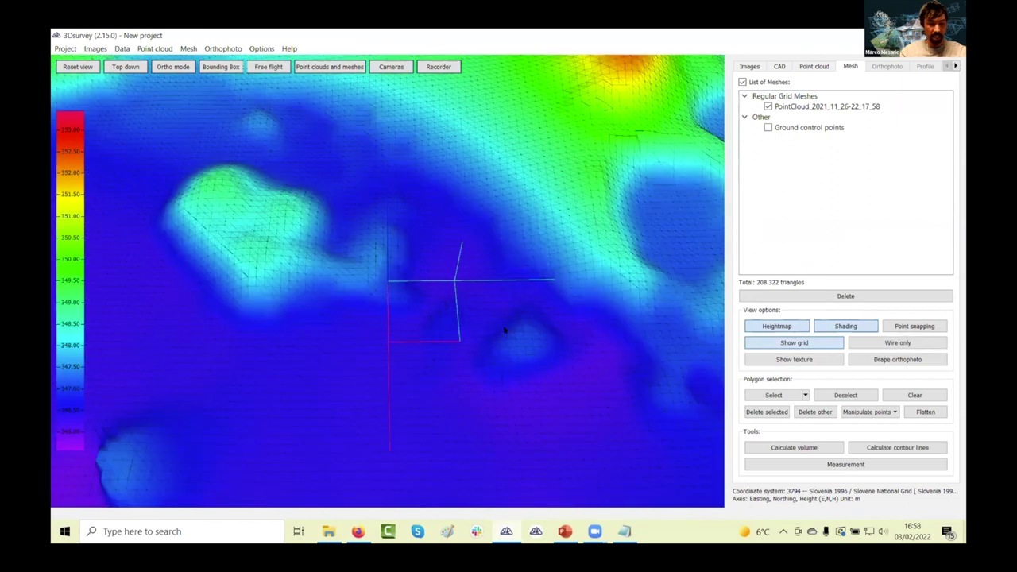
pyautogui.scroll(-5, 504, 331)
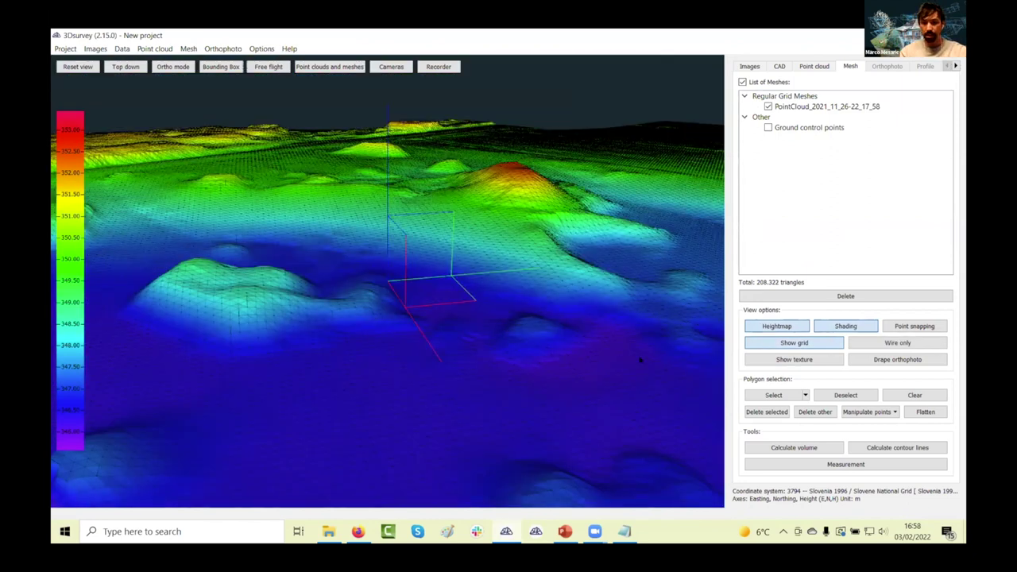
# - Turn off grid lines, heightmap and shading, and view the textured mesh top-down
pyautogui.click(772, 343)
pyautogui.click(775, 325)
pyautogui.click(843, 325)
pyautogui.press('t')
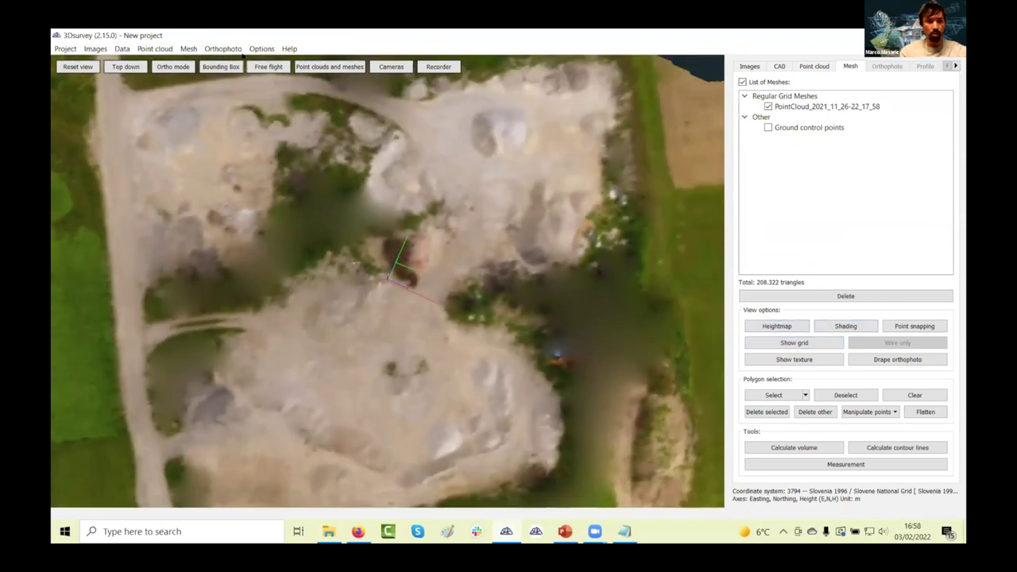
pyautogui.click(222, 49)
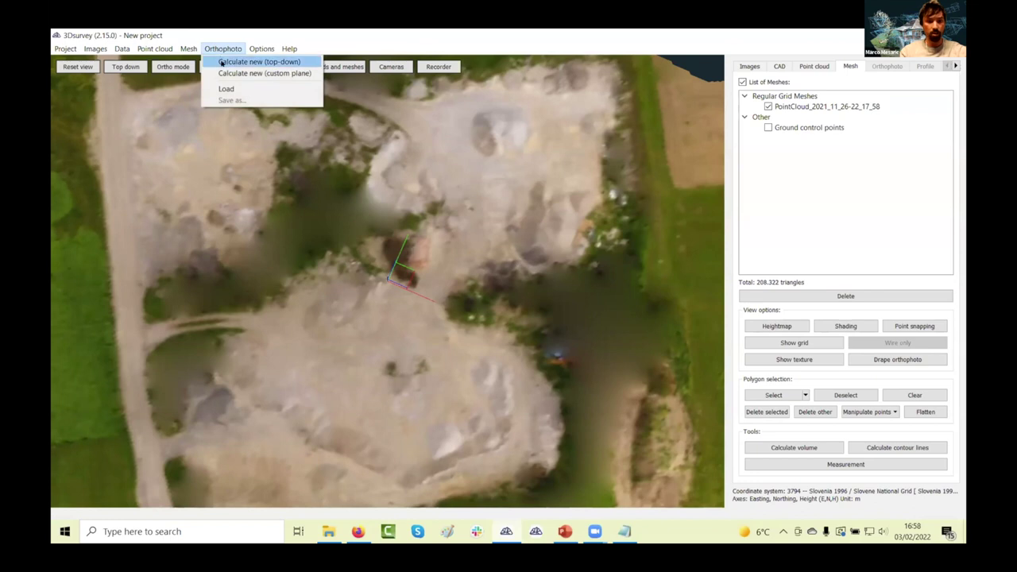
# - Calculate a new top-down orthophoto at resolution 16 and zoom in to inspect it
pyautogui.click(223, 62)
pyautogui.moveTo(451, 260); pyautogui.dragTo(416, 261)
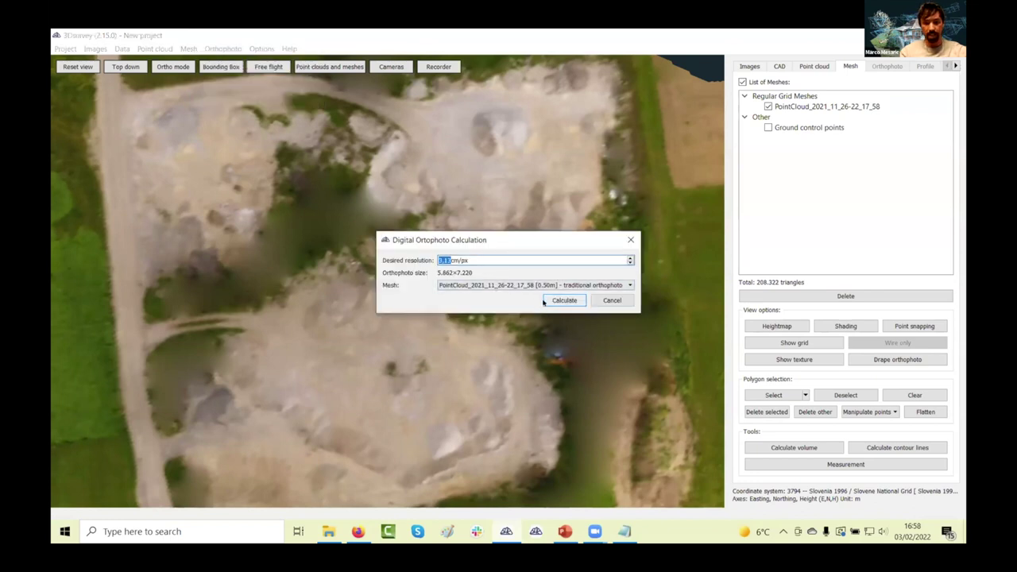
pyautogui.click(563, 300)
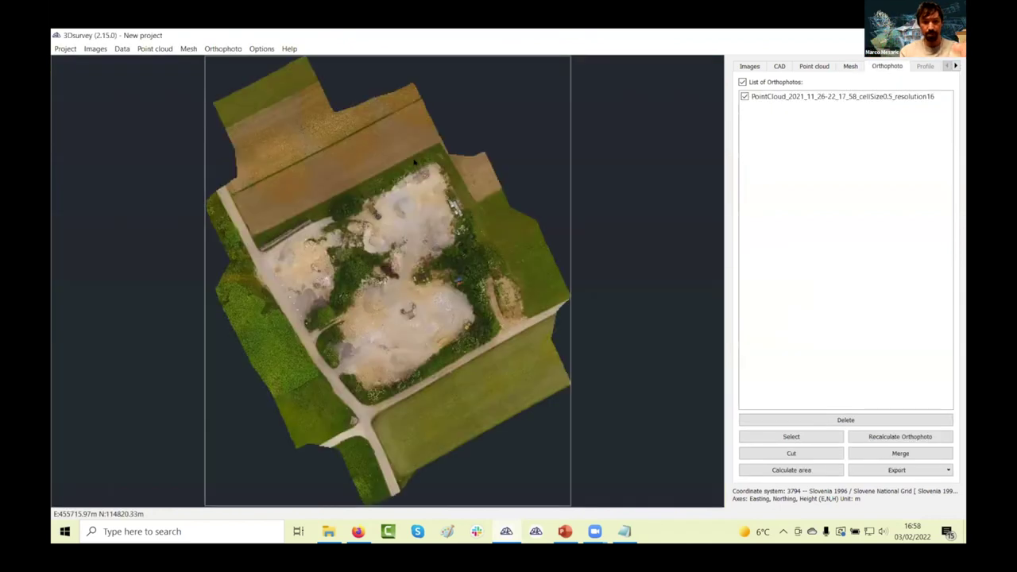
pyautogui.scroll(3, 345, 302)
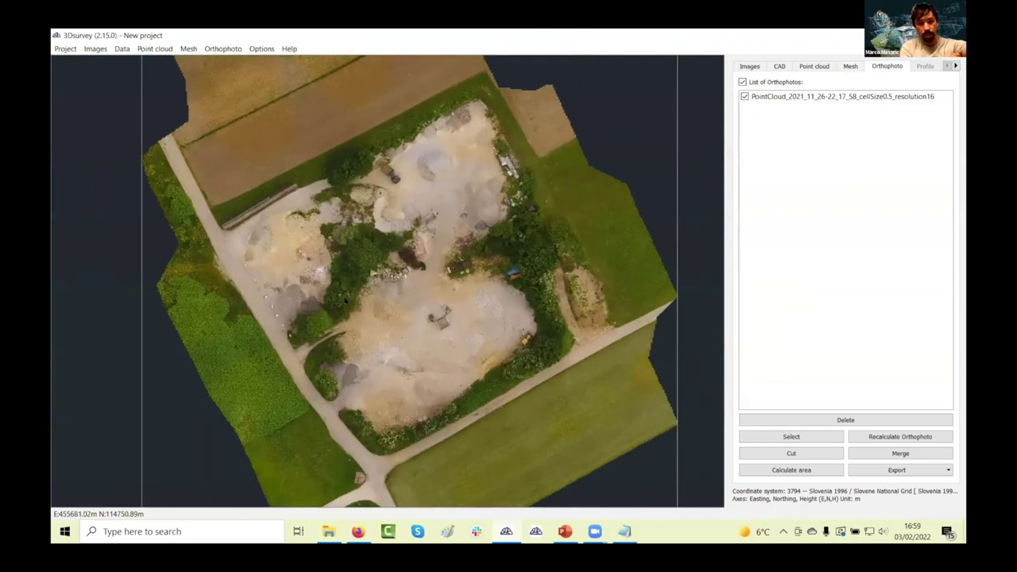
pyautogui.scroll(5, 388, 361)
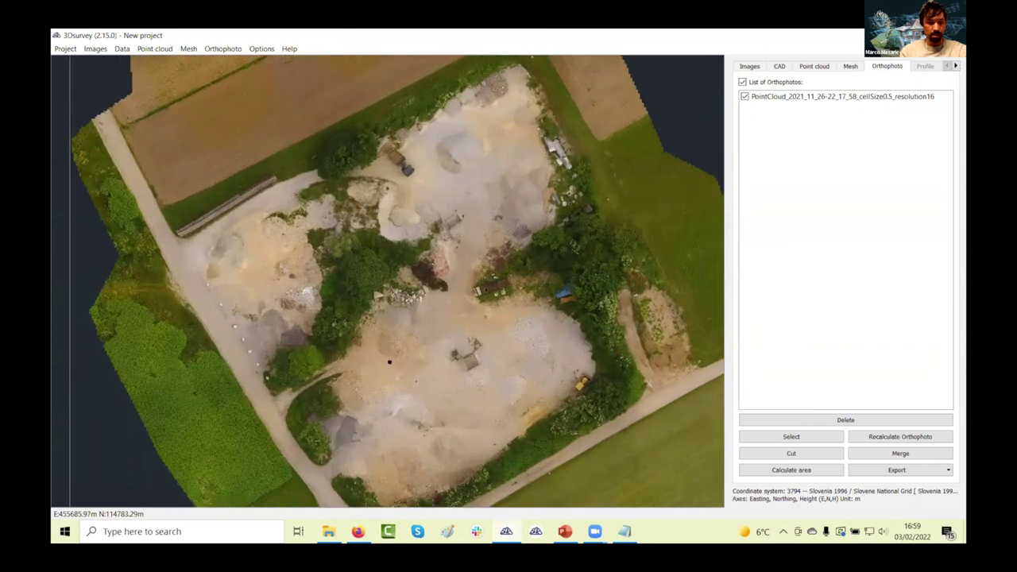
pyautogui.scroll(6, 457, 360)
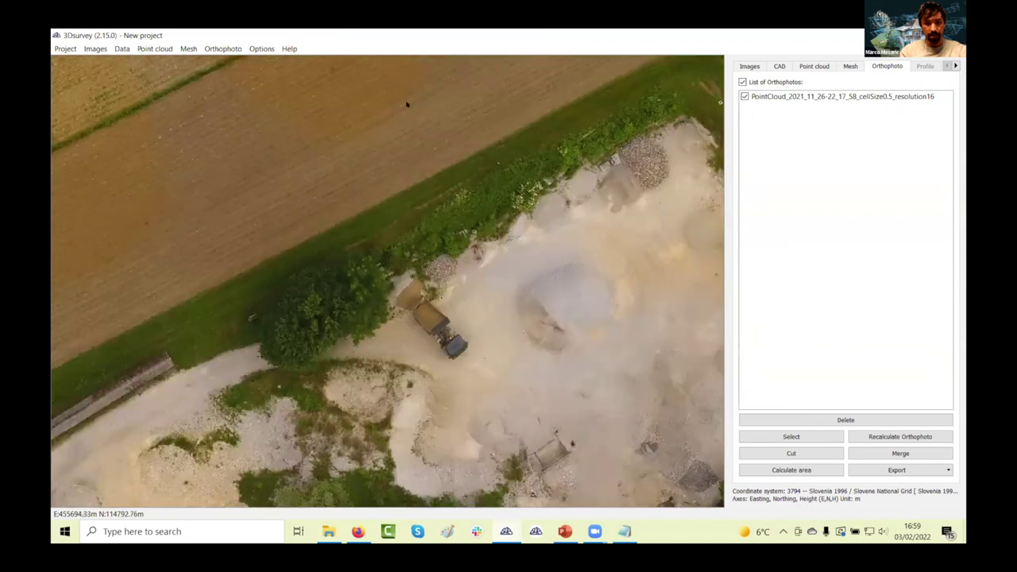
pyautogui.scroll(6, 416, 188)
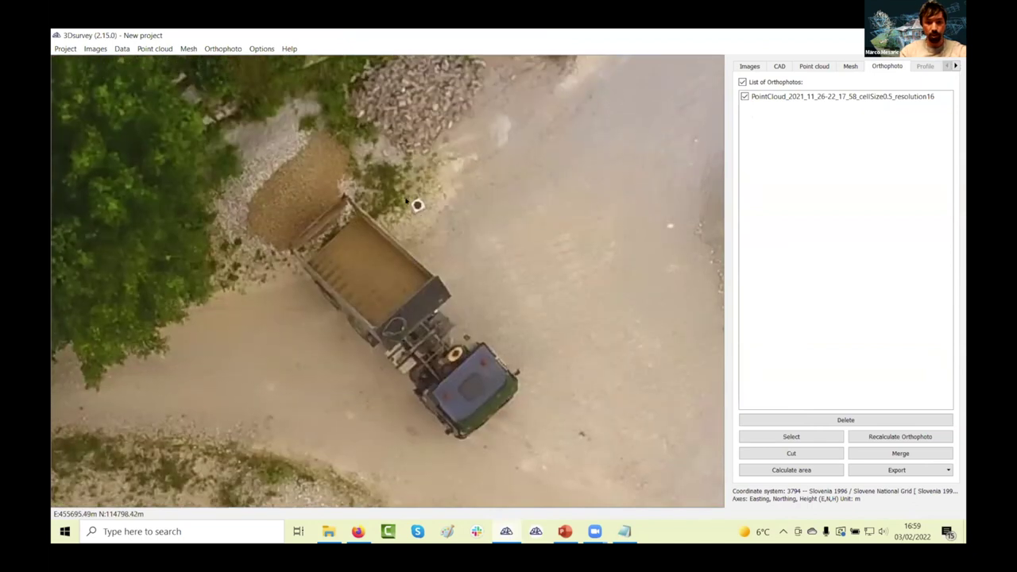
pyautogui.scroll(-5, 412, 211)
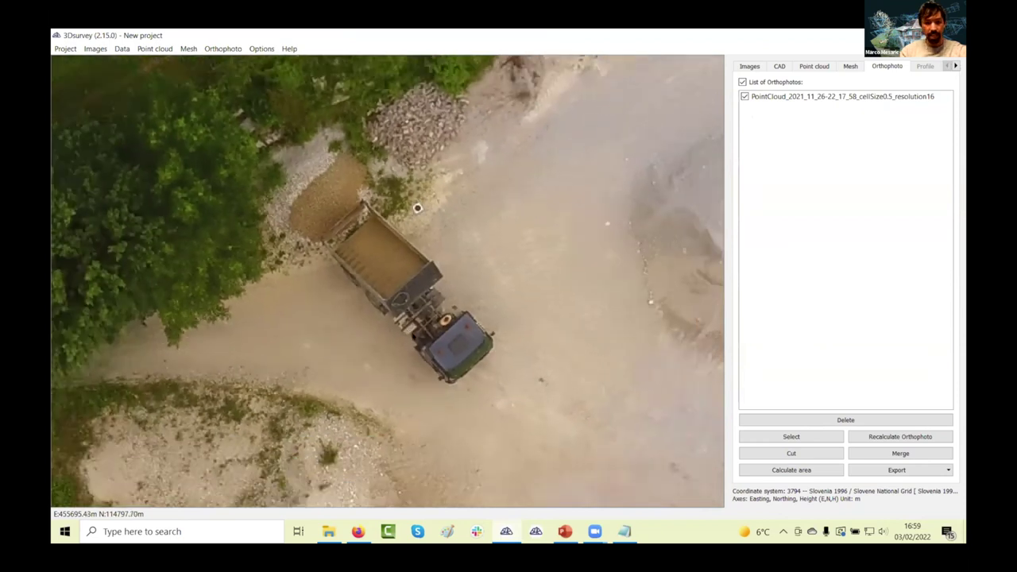
pyautogui.scroll(-1, 453, 237)
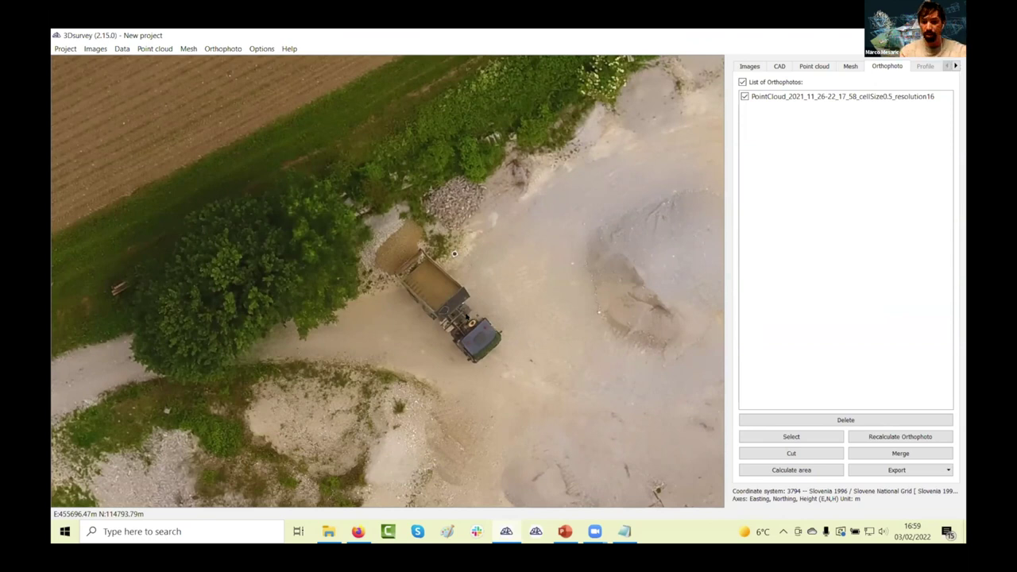
# - Outline the truck area and preview source photos DJI_0042, DJI_0043, DJI_0050 and DJI_0063
pyautogui.click(769, 439)
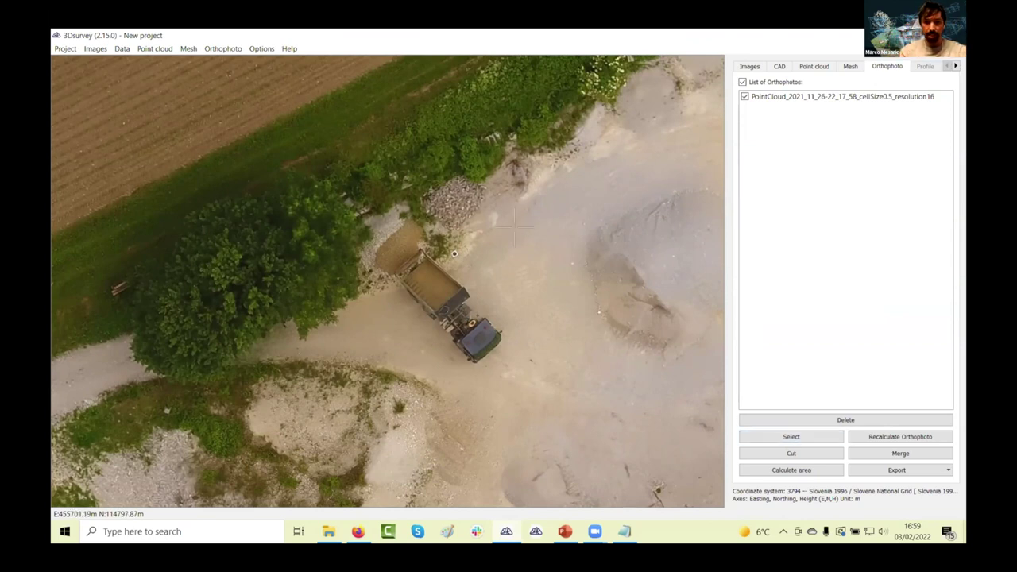
pyautogui.moveTo(453, 168)
pyautogui.mouseDown()
pyautogui.moveTo(318, 228)
pyautogui.moveTo(309, 262)
pyautogui.moveTo(320, 303)
pyautogui.moveTo(434, 370)
pyautogui.moveTo(516, 367)
pyautogui.moveTo(543, 327)
pyautogui.moveTo(543, 272)
pyautogui.mouseUp()
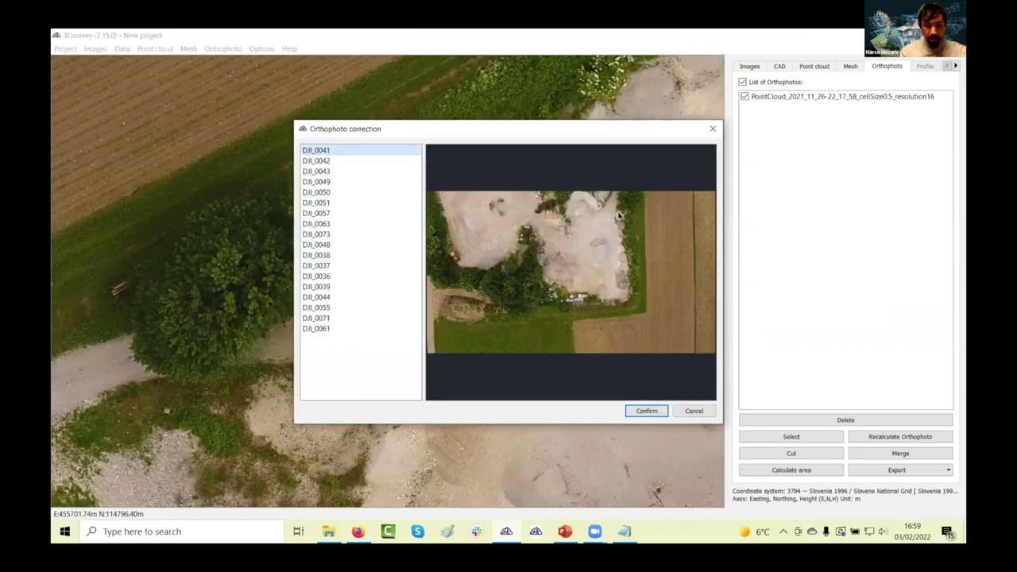
pyautogui.scroll(5, 619, 215)
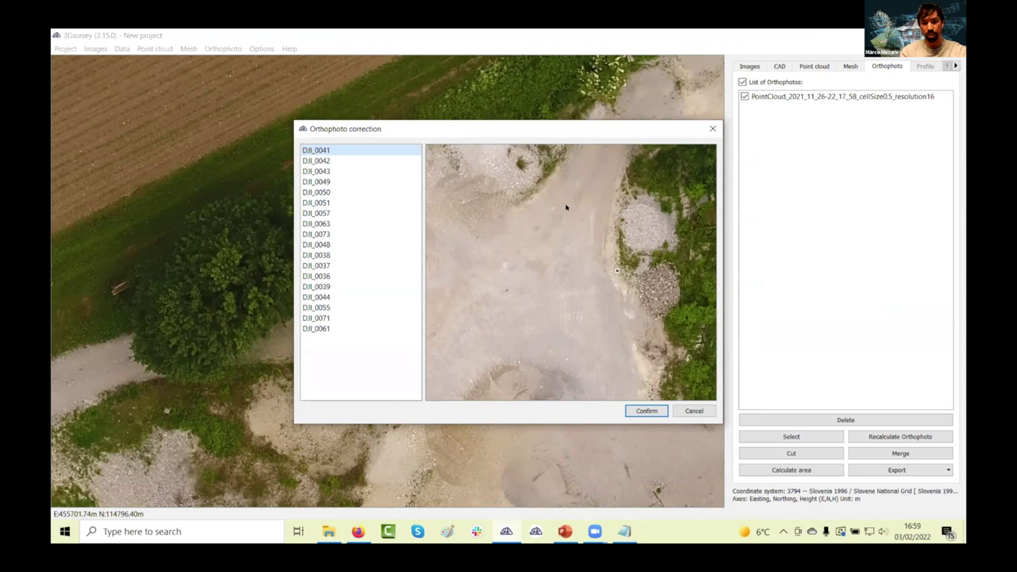
pyautogui.click(389, 162)
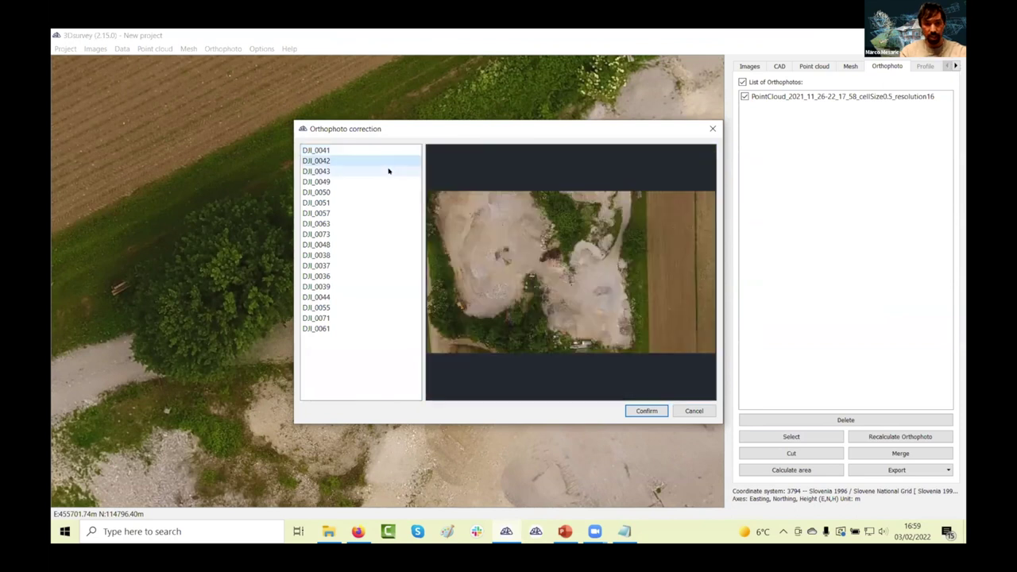
pyautogui.click(389, 171)
pyautogui.click(380, 193)
pyautogui.click(372, 224)
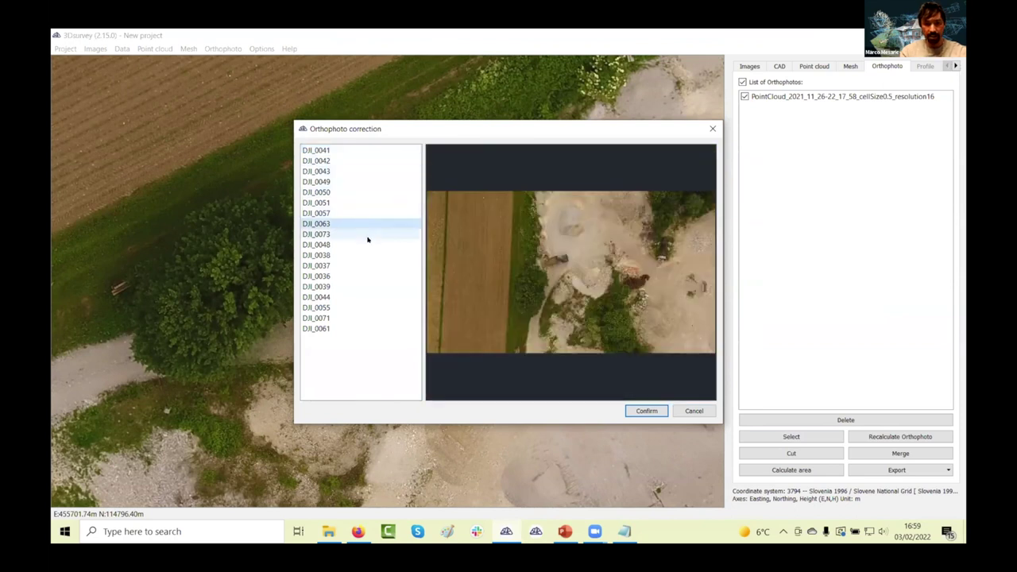
pyautogui.scroll(2, 527, 276)
pyautogui.scroll(3, 527, 276)
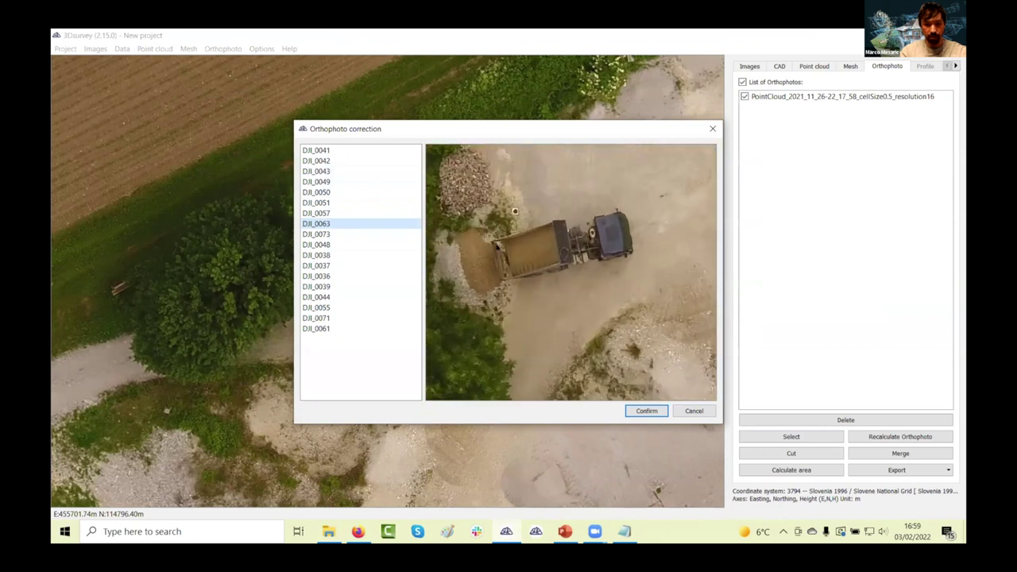
# - Patch the truck area with photo DJI_0041 and recalculate the orthophoto
pyautogui.click(395, 154)
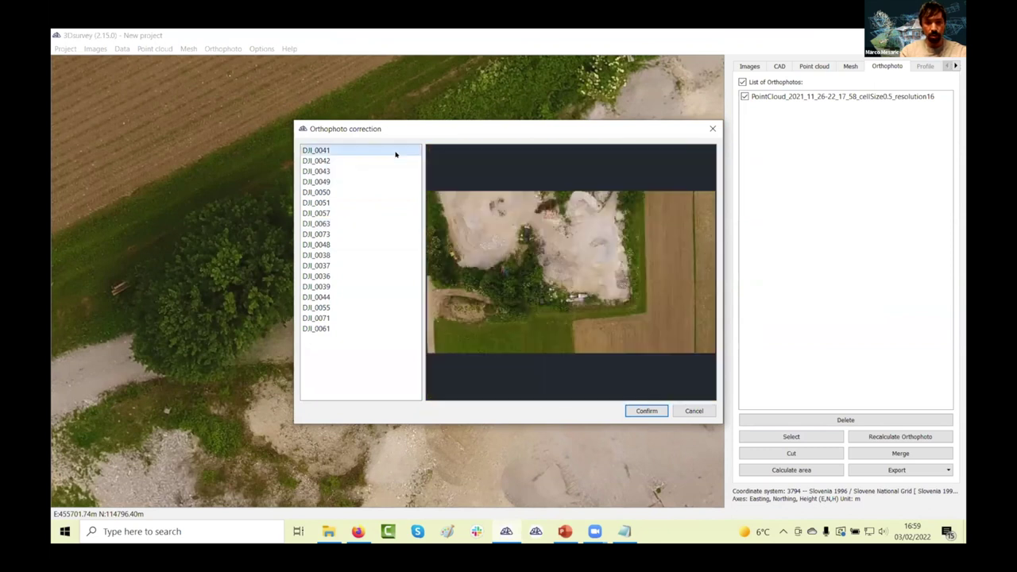
pyautogui.scroll(5, 588, 239)
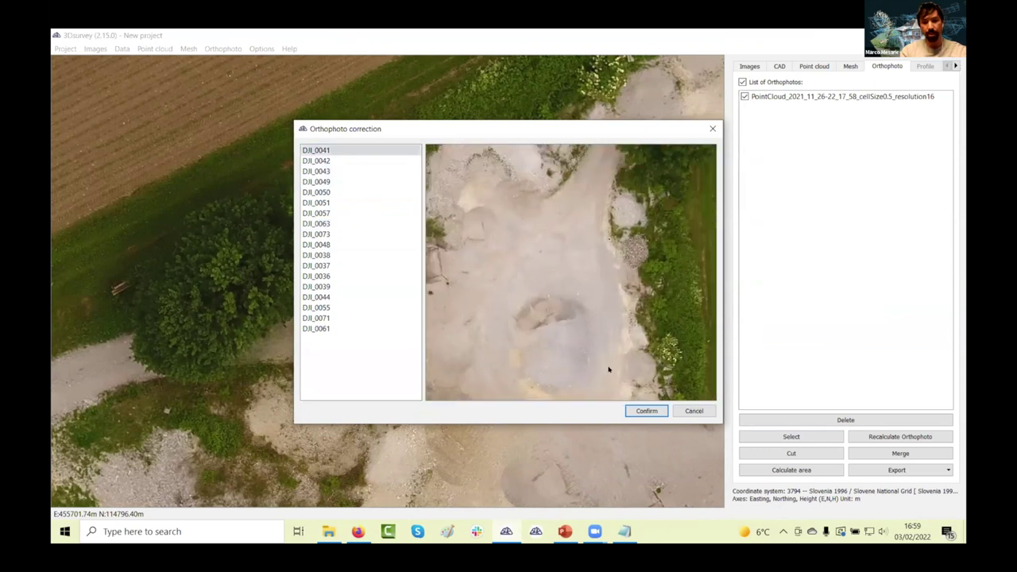
pyautogui.click(636, 410)
pyautogui.click(885, 436)
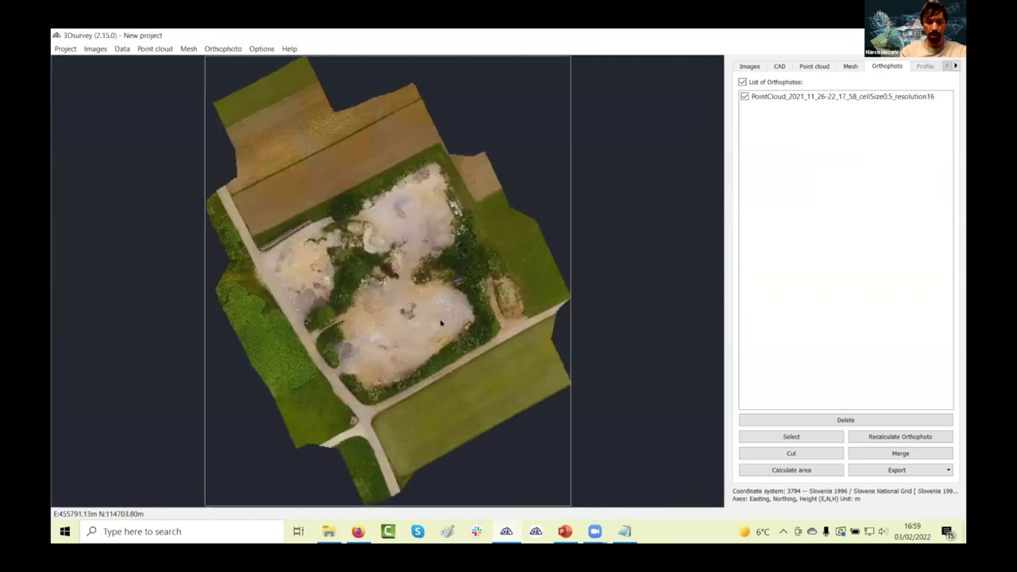
# - Generate a general project report with the default options
pyautogui.scroll(3, 389, 278)
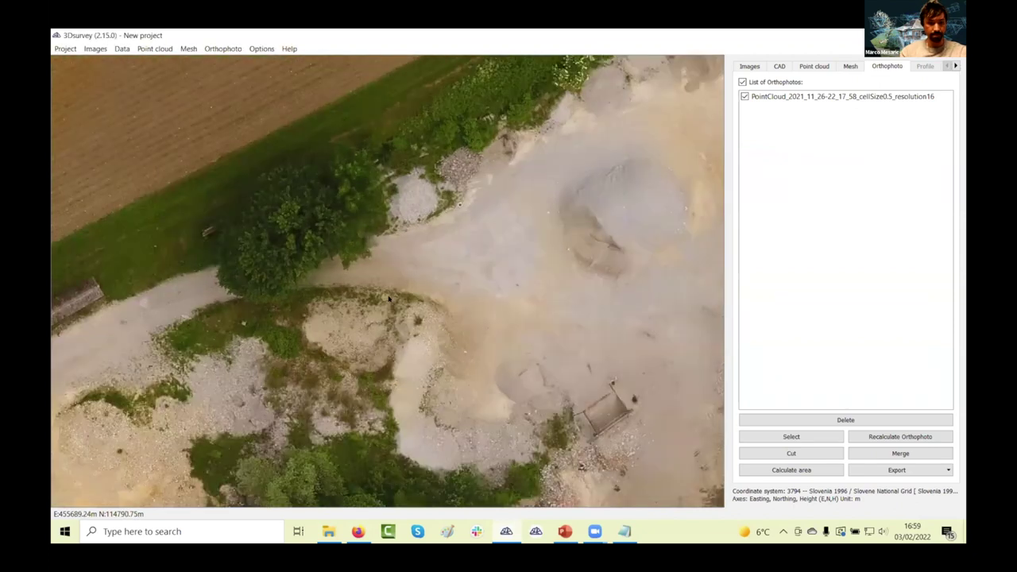
pyautogui.scroll(-2, 398, 246)
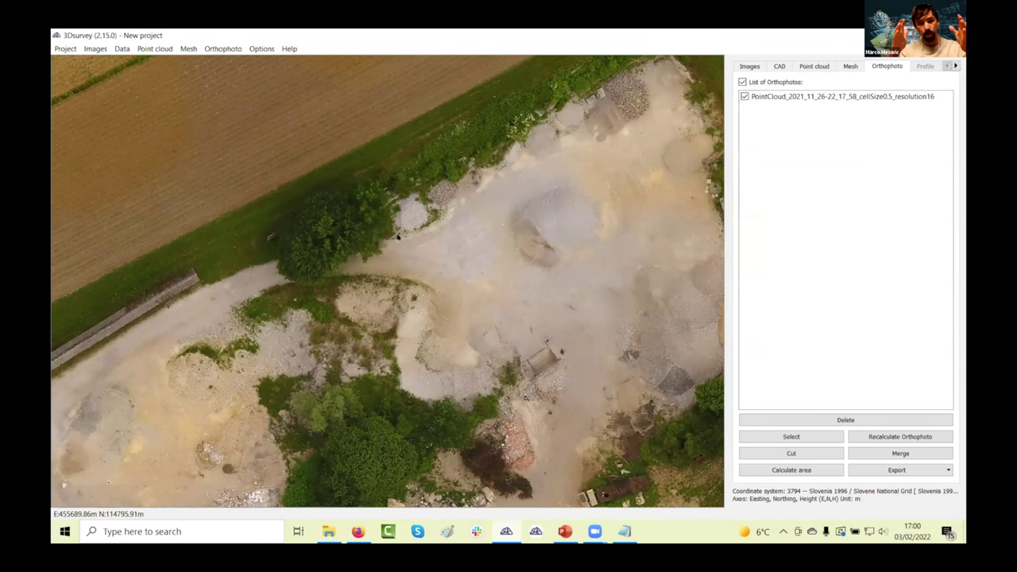
pyautogui.click(65, 49)
pyautogui.moveTo(79, 146)
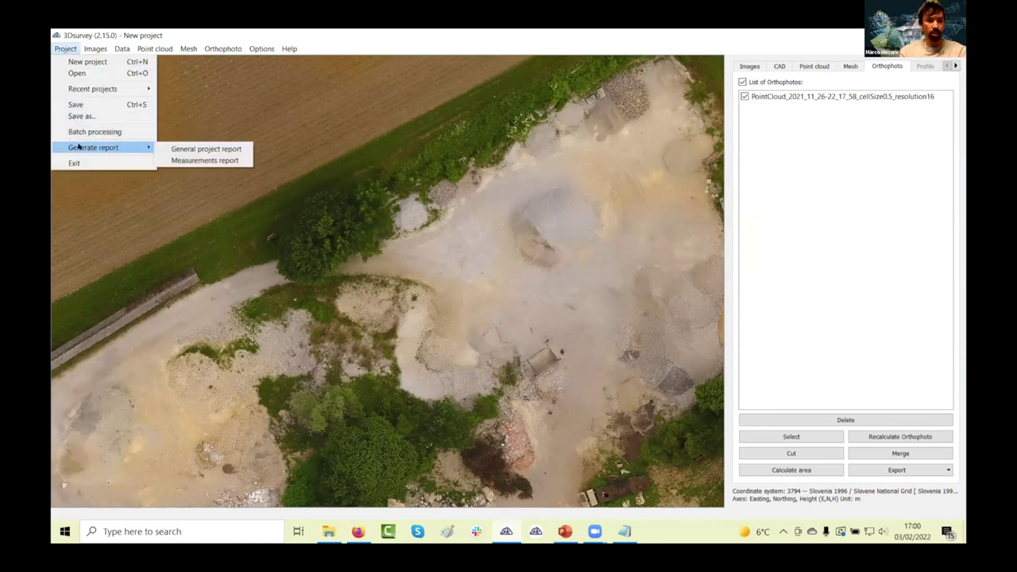
pyautogui.click(205, 149)
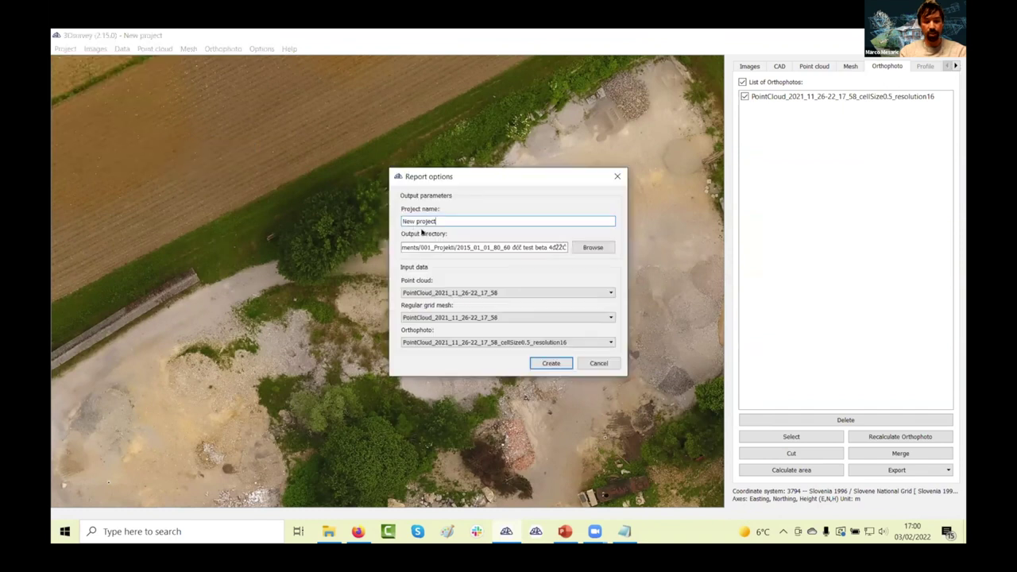
pyautogui.click(535, 361)
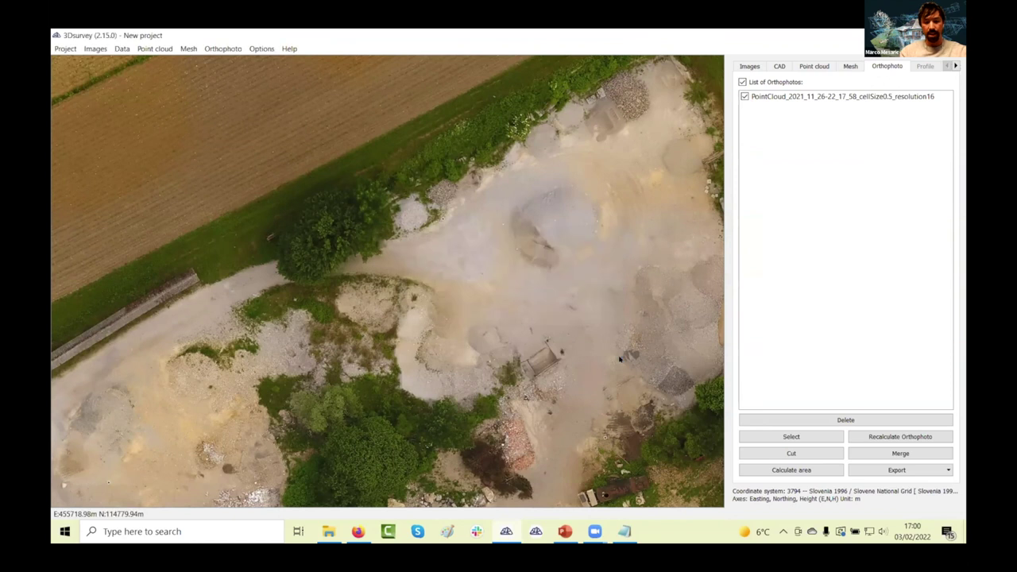
# - Open New project-report (2).docx from the project folder
pyautogui.moveTo(328, 531)
pyautogui.click(395, 477)
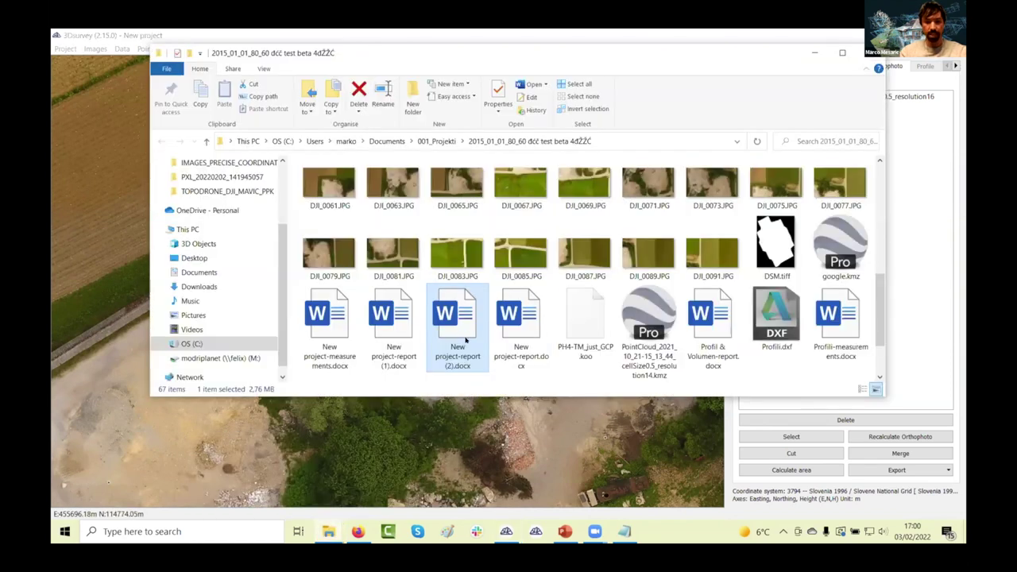
pyautogui.doubleClick(465, 340)
# - Scroll through the Word report from survey data down to the Processing Parameters page
pyautogui.scroll(-1, 467, 270)
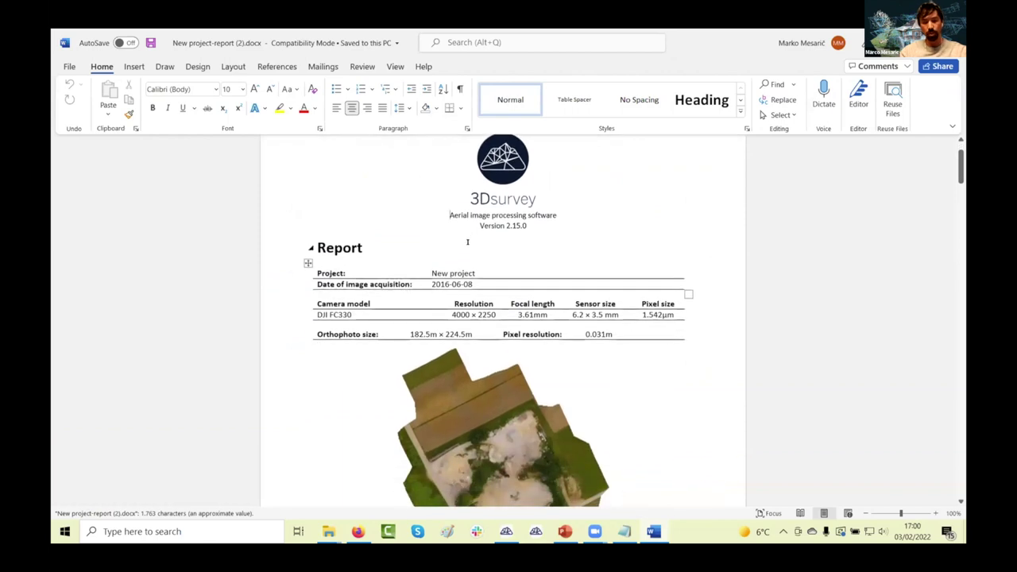
pyautogui.scroll(-2, 483, 281)
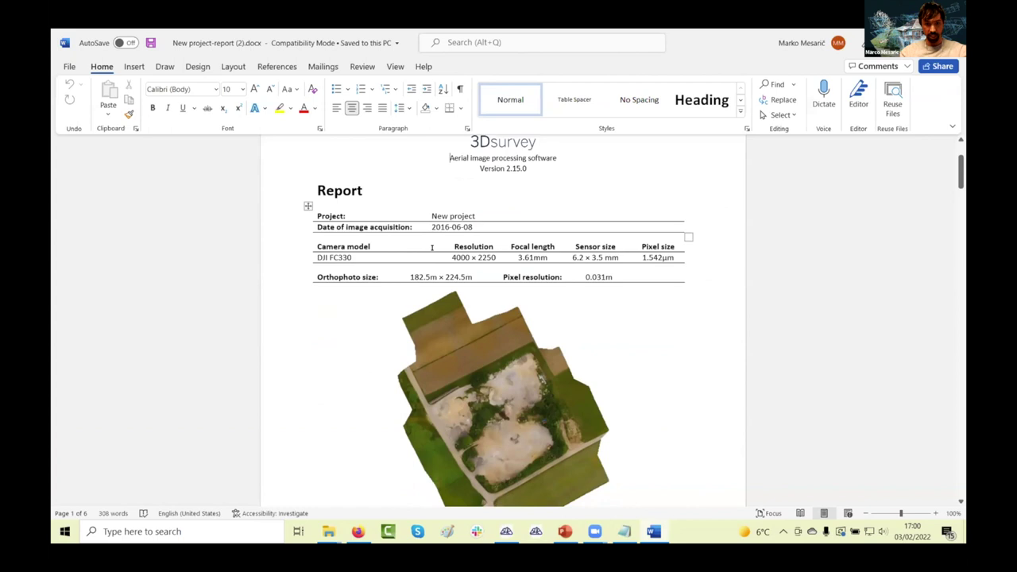
pyautogui.scroll(-3, 398, 256)
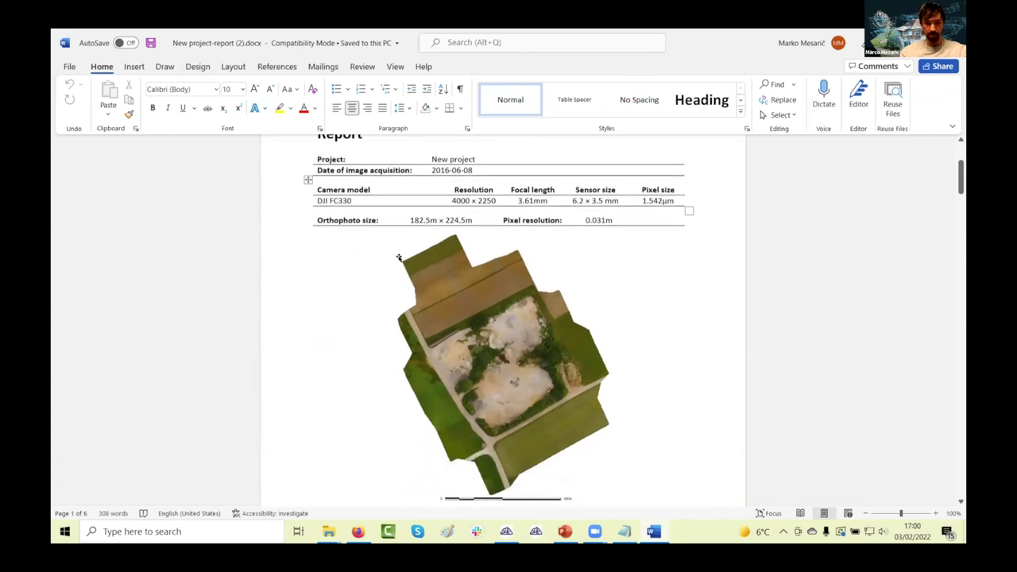
pyautogui.scroll(-15, 400, 258)
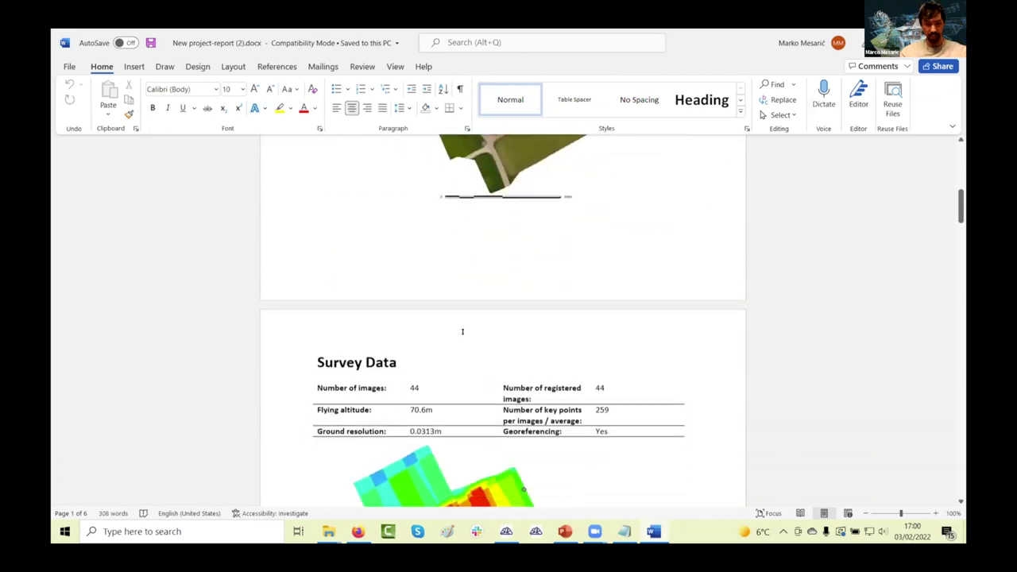
pyautogui.scroll(-20, 459, 326)
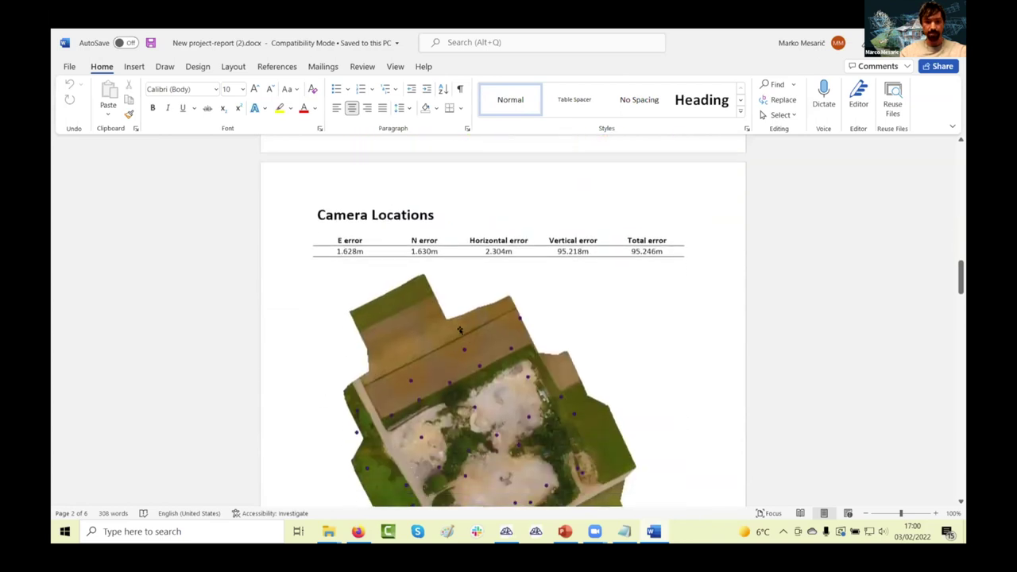
pyautogui.scroll(-12, 459, 329)
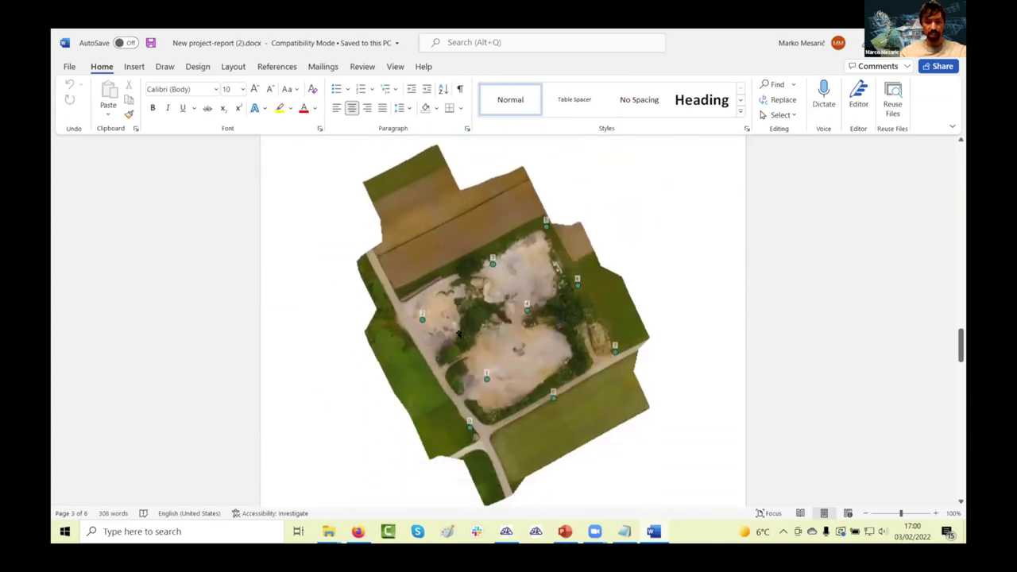
pyautogui.scroll(-6, 513, 371)
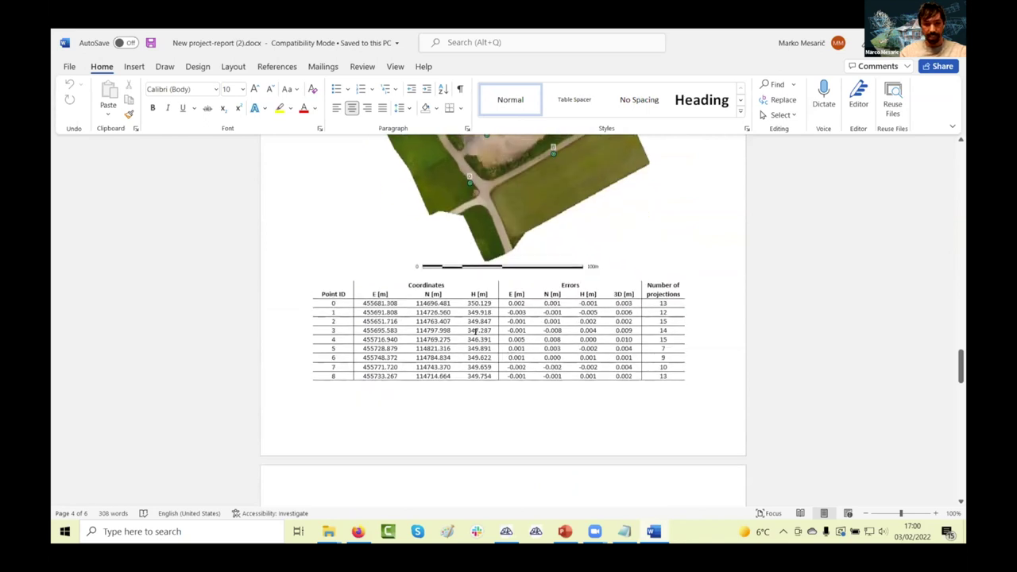
pyautogui.scroll(-10, 489, 367)
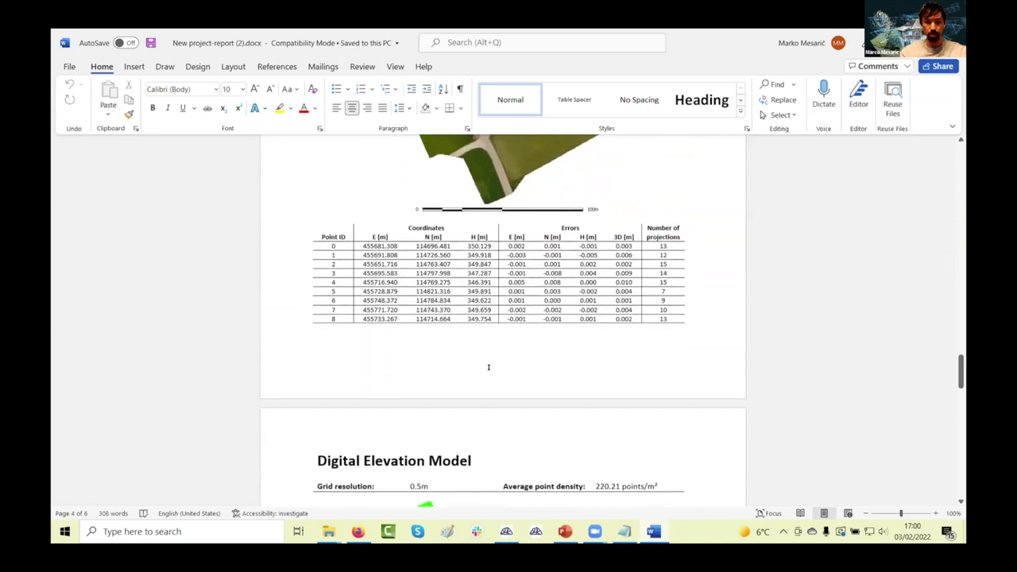
pyautogui.scroll(-5, 482, 377)
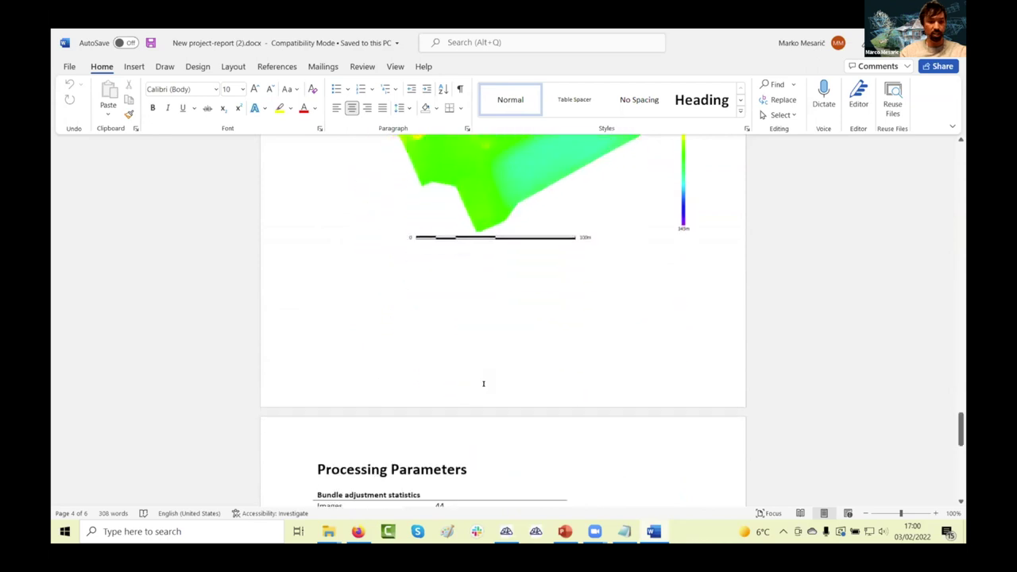
pyautogui.scroll(-4, 465, 360)
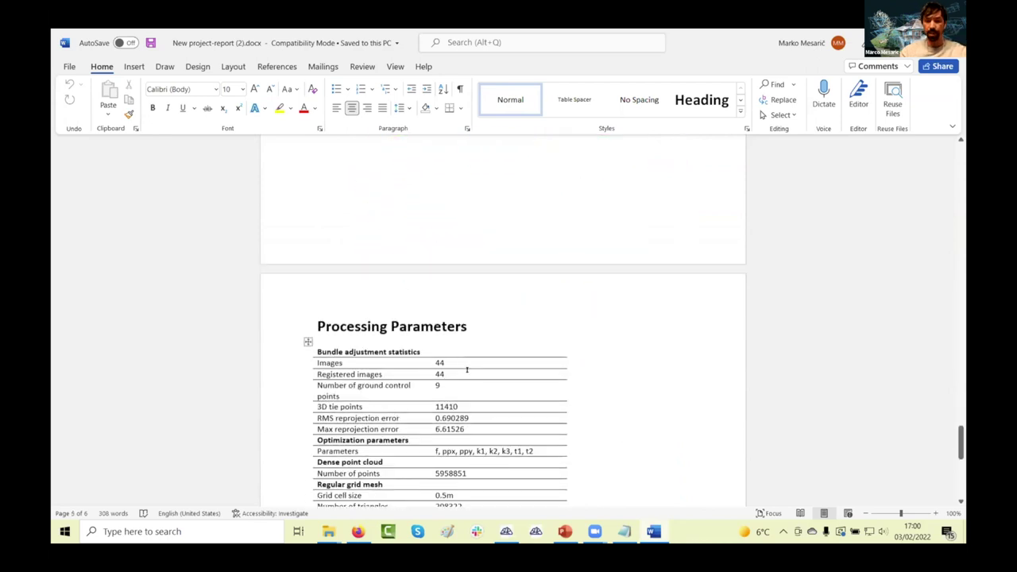
pyautogui.scroll(4, 466, 370)
# - Close Word and File Explorer, then close the 3Dsurvey project without saving
pyautogui.hotkey('alt', 'F4')
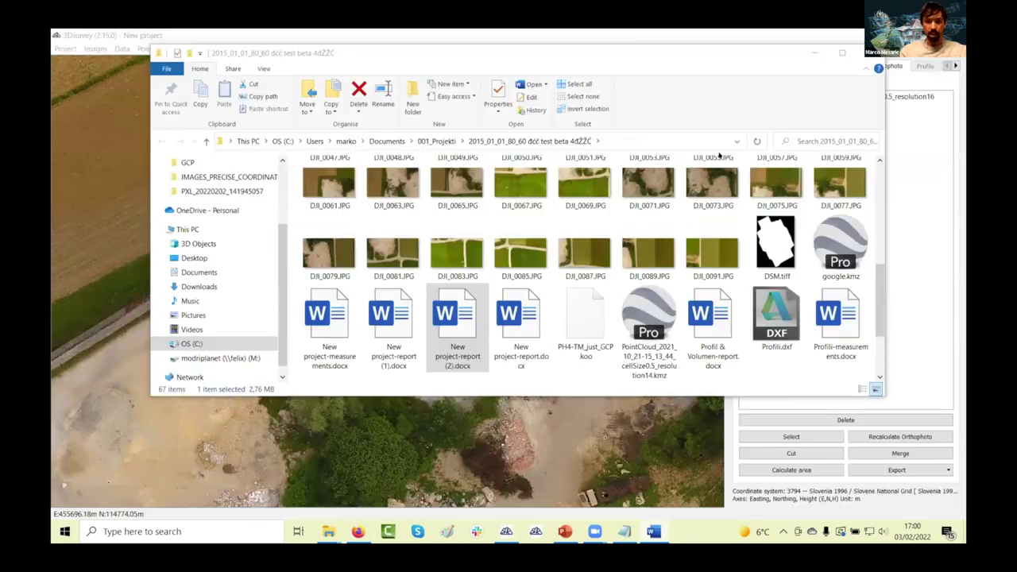
pyautogui.hotkey('alt', 'F4')
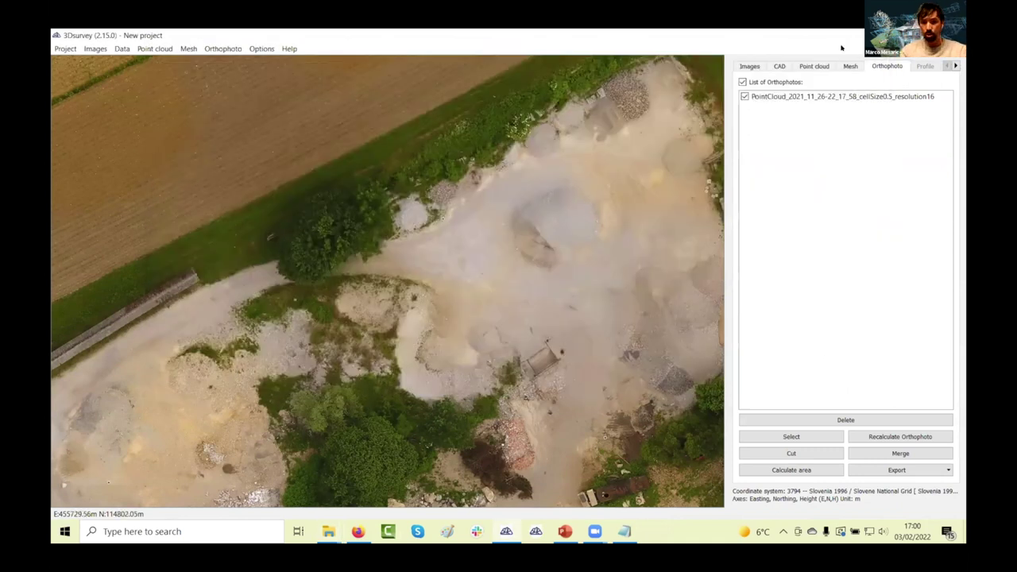
pyautogui.click(63, 48)
pyautogui.click(73, 62)
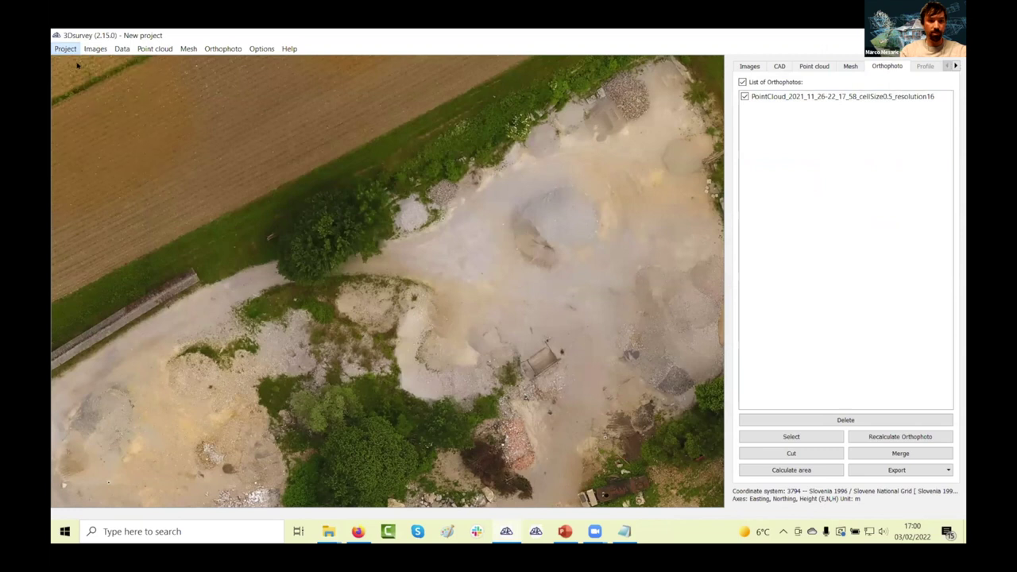
pyautogui.click(533, 294)
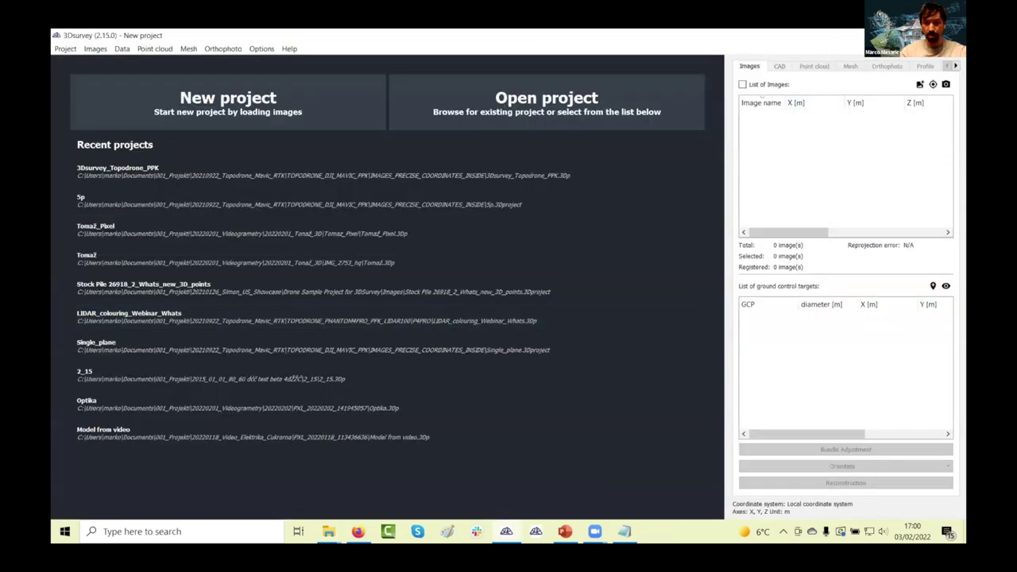
# - Select the Volumes and profiles folder path in the Topodrone notes and open the Load project dialog
pyautogui.click(618, 536)
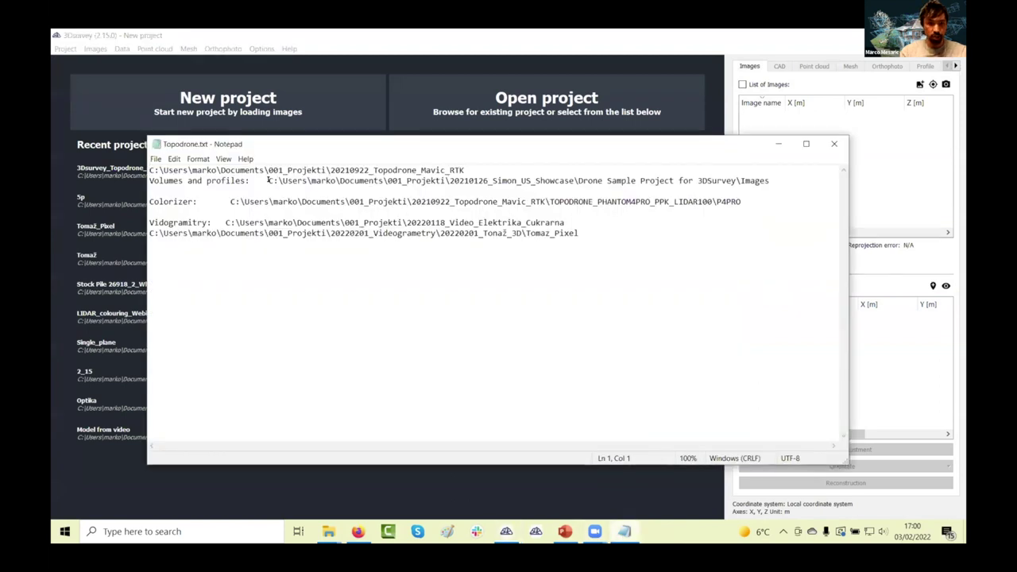
pyautogui.moveTo(270, 182); pyautogui.dragTo(651, 191)
pyautogui.hotkey('ctrl', 'c')
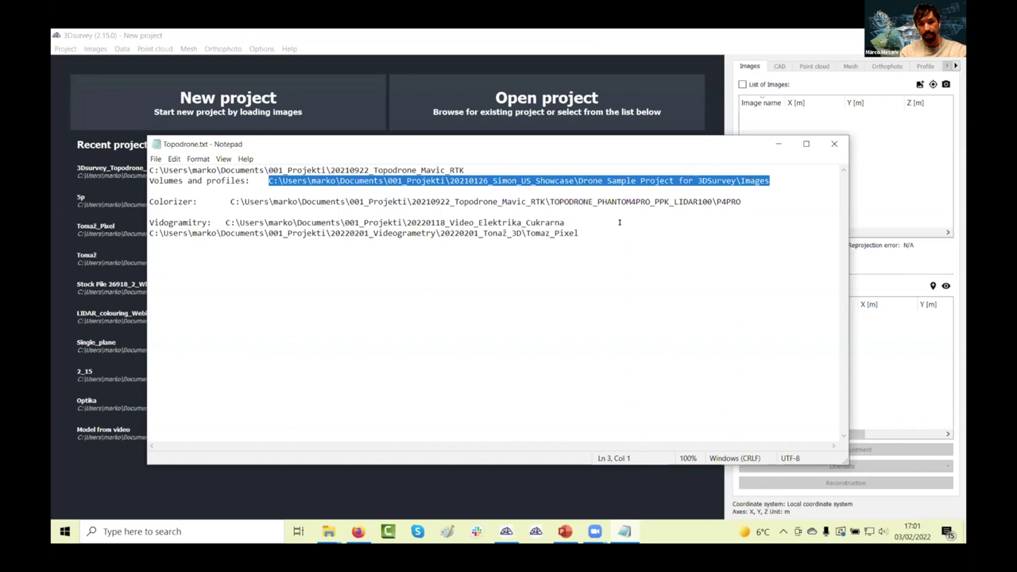
pyautogui.click(778, 144)
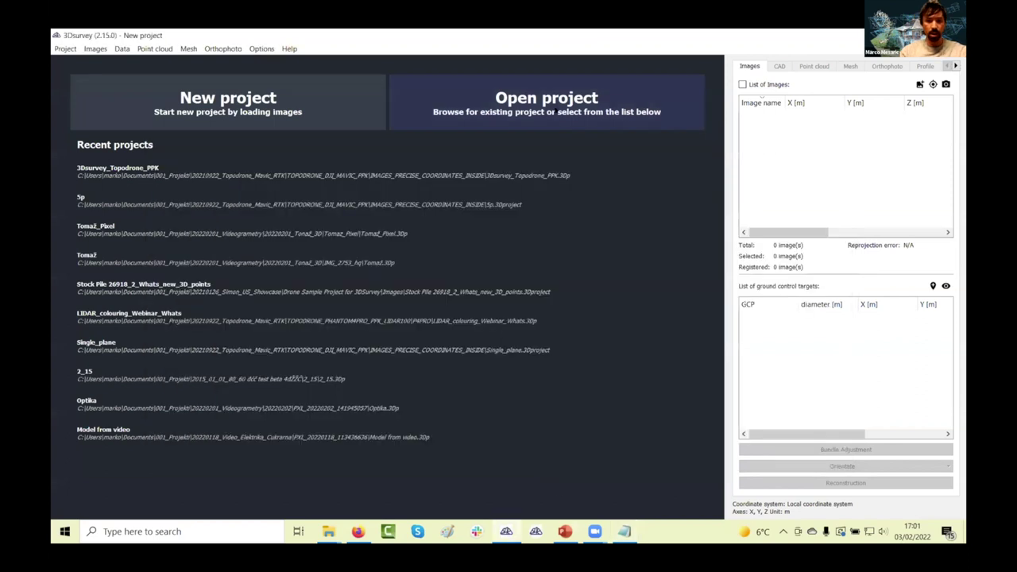
pyautogui.click(614, 108)
pyautogui.click(219, 58)
# - Paste the sample images folder path and load the Stock Pile 26918_2_Whats_new_3D_points project
pyautogui.moveTo(406, 58)
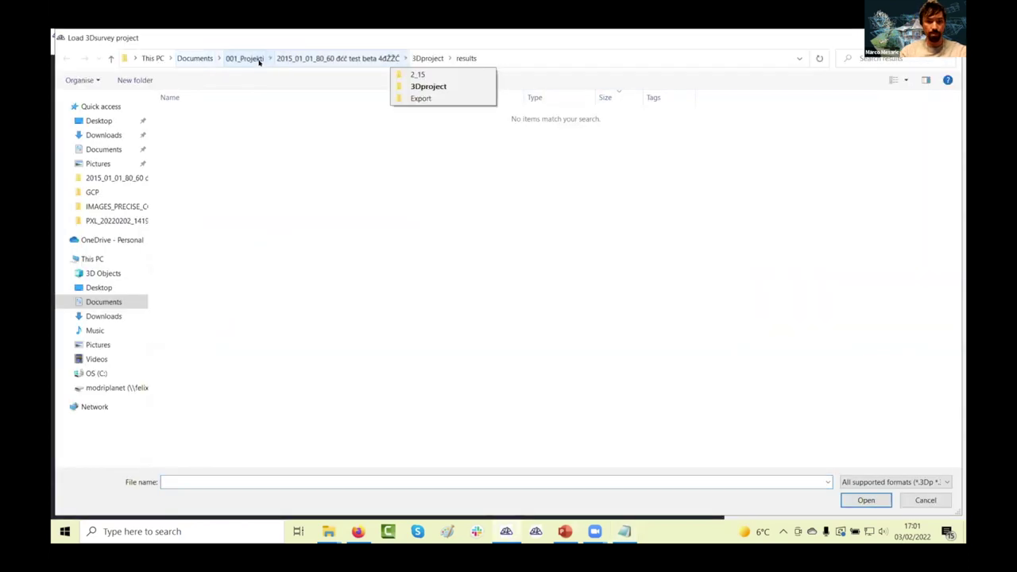
pyautogui.click(776, 59)
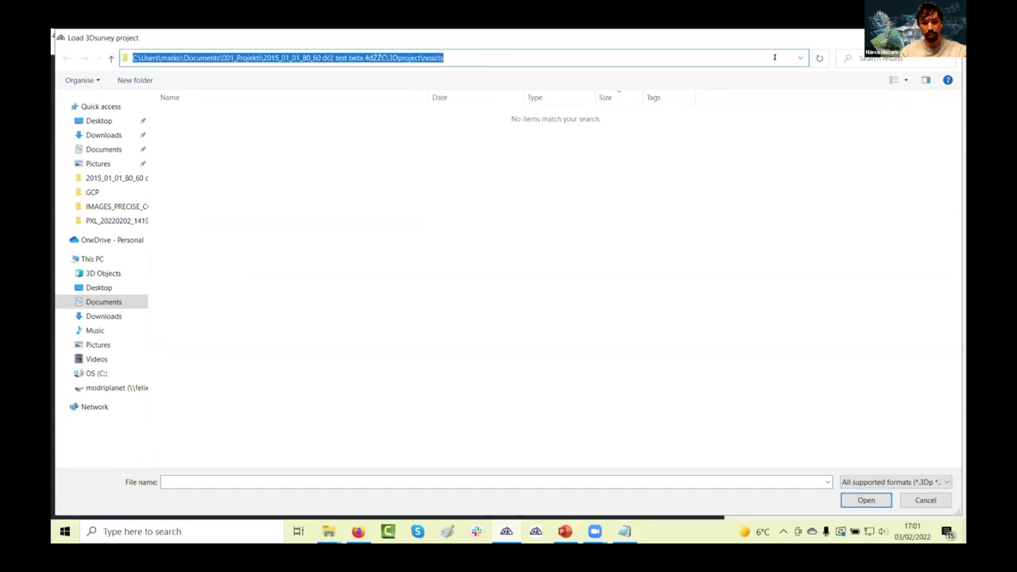
pyautogui.hotkey('ctrl', 'v')
pyautogui.press('Return')
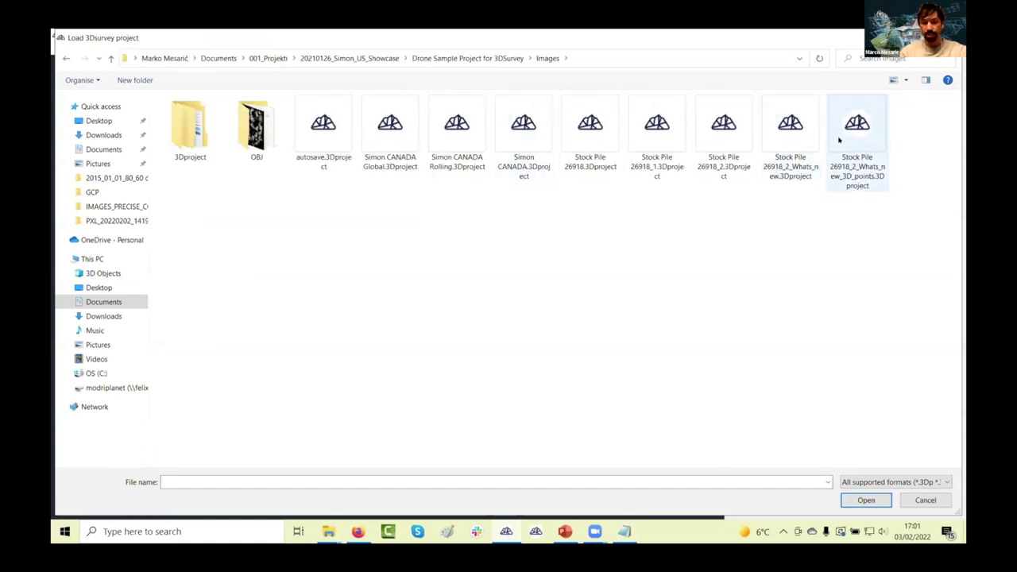
pyautogui.doubleClick(836, 181)
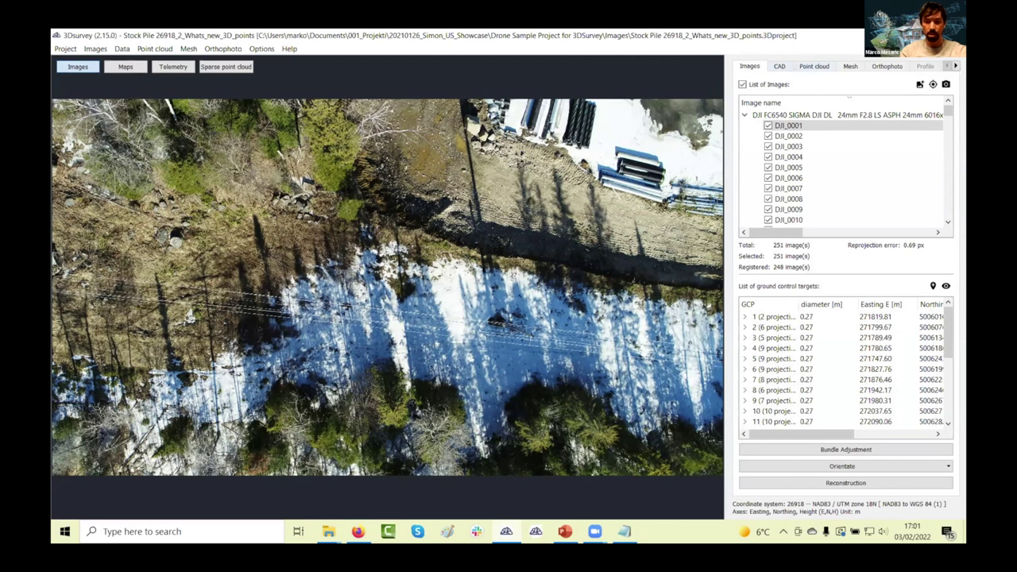
# - View the stockpile point cloud obliquely, undo its last point deletion, then redo it
pyautogui.click(814, 66)
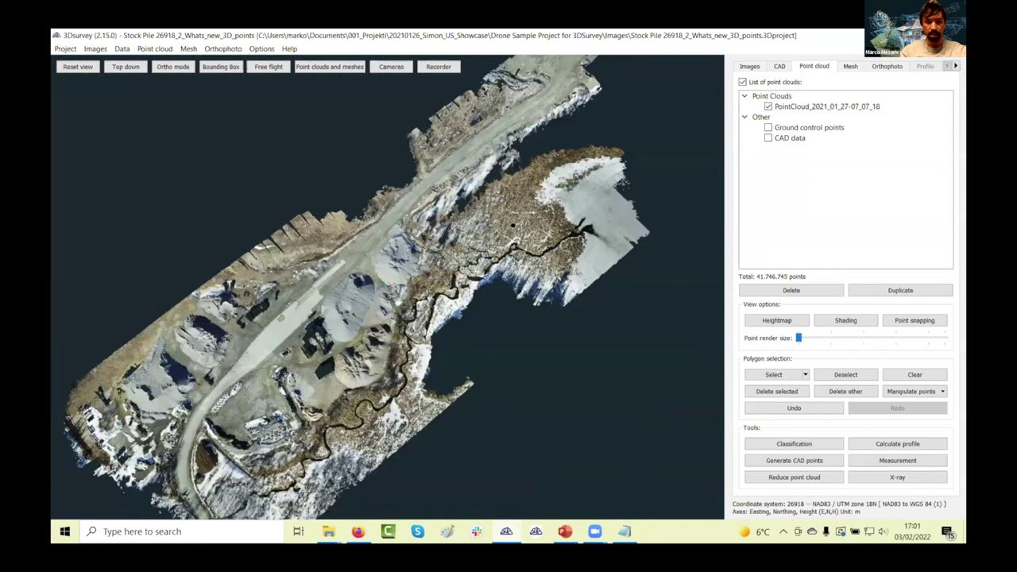
pyautogui.moveTo(469, 286); pyautogui.dragTo(495, 393)
pyautogui.scroll(5, 495, 392)
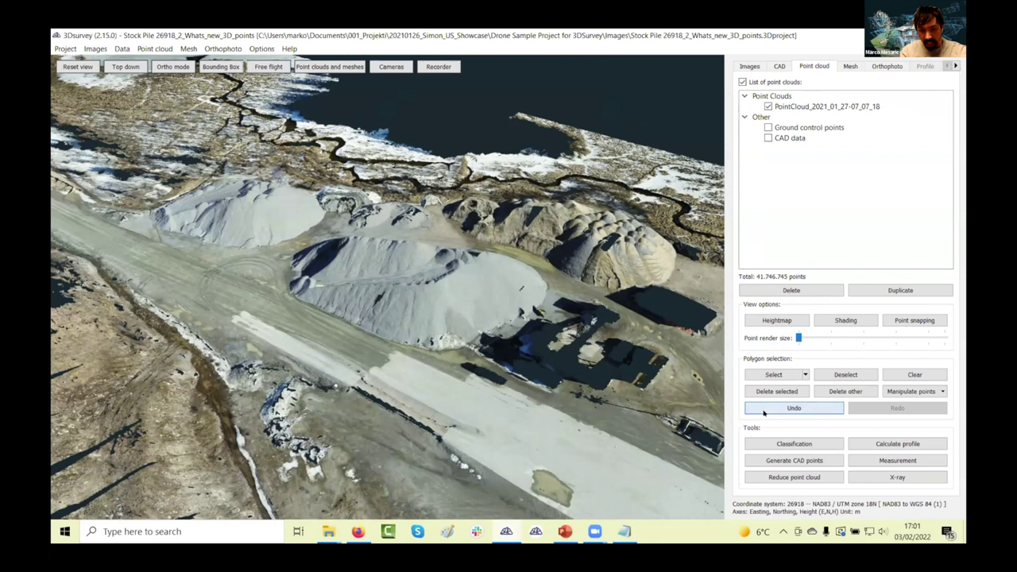
pyautogui.click(794, 408)
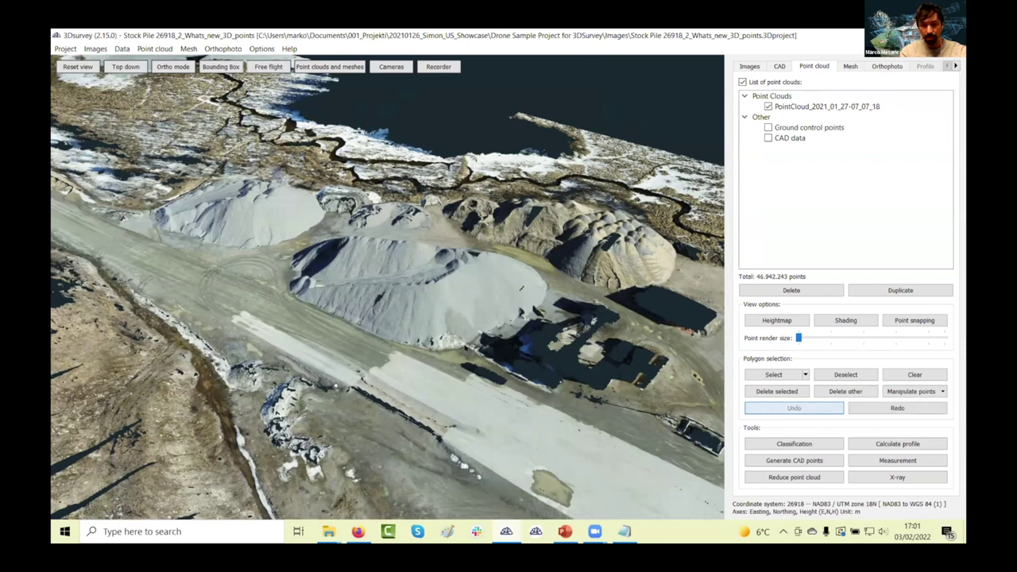
pyautogui.moveTo(528, 342); pyautogui.dragTo(412, 362)
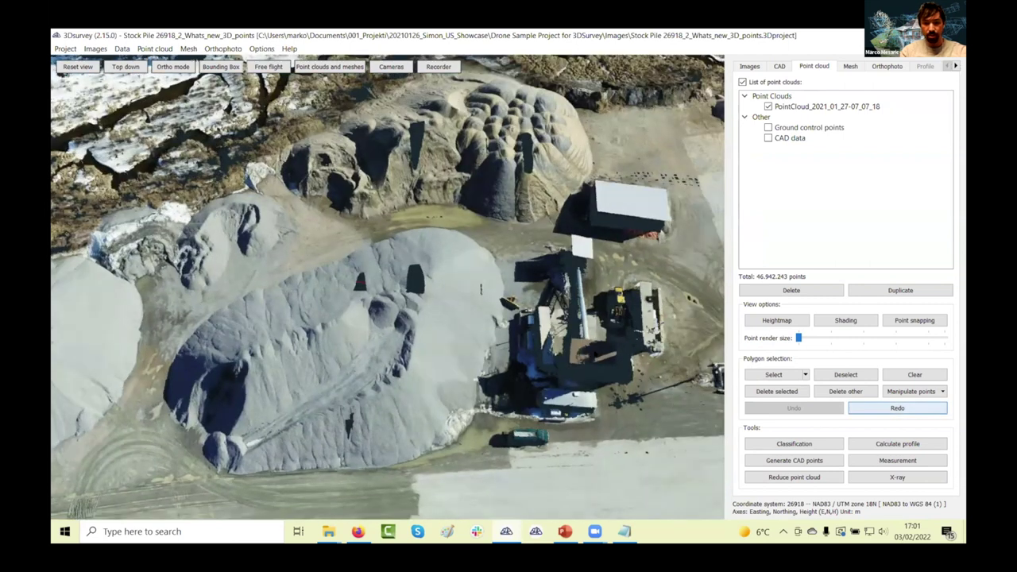
pyautogui.click(897, 408)
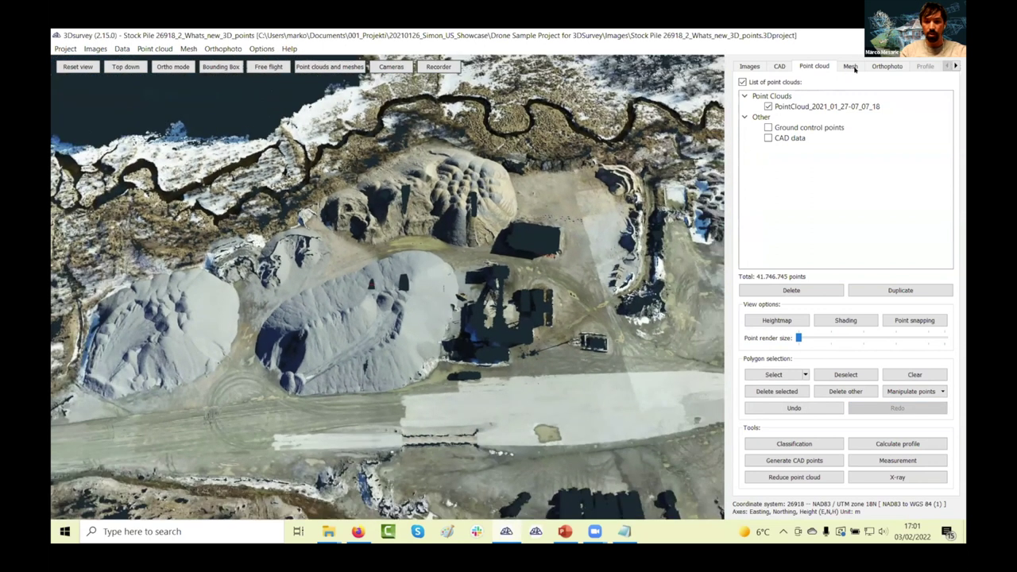
# - Display the PointCloud mesh with the CAD survey points overlaid, viewed from a low oblique angle
pyautogui.click(850, 66)
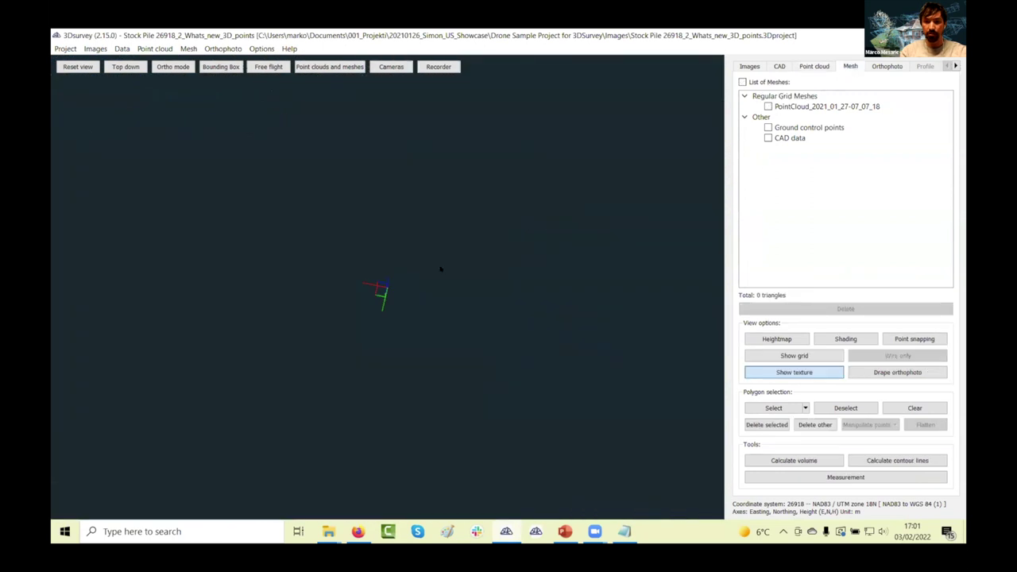
pyautogui.click(768, 106)
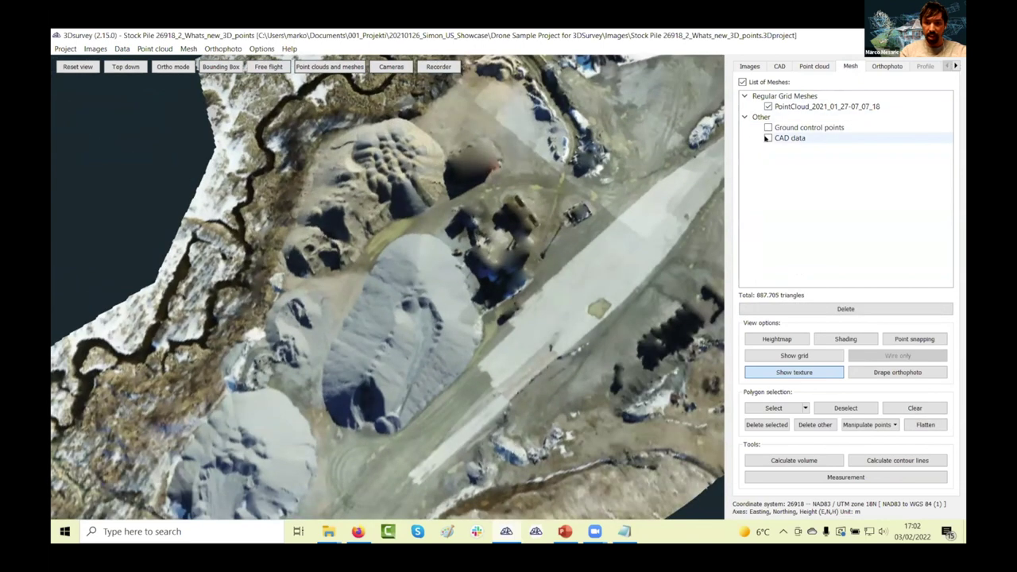
pyautogui.click(768, 138)
pyautogui.moveTo(543, 293); pyautogui.dragTo(433, 429)
pyautogui.scroll(5, 430, 405)
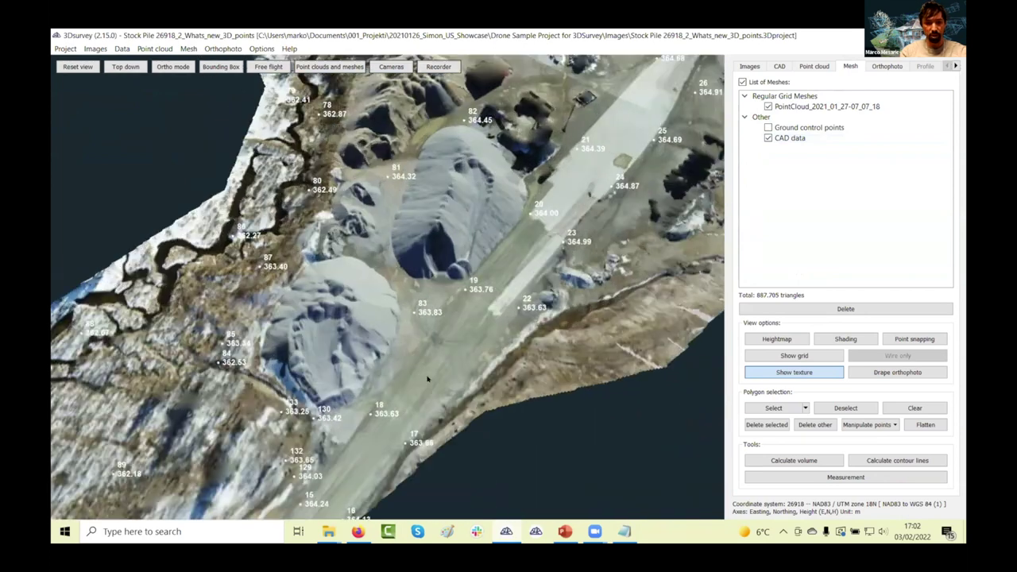
pyautogui.scroll(2, 425, 382)
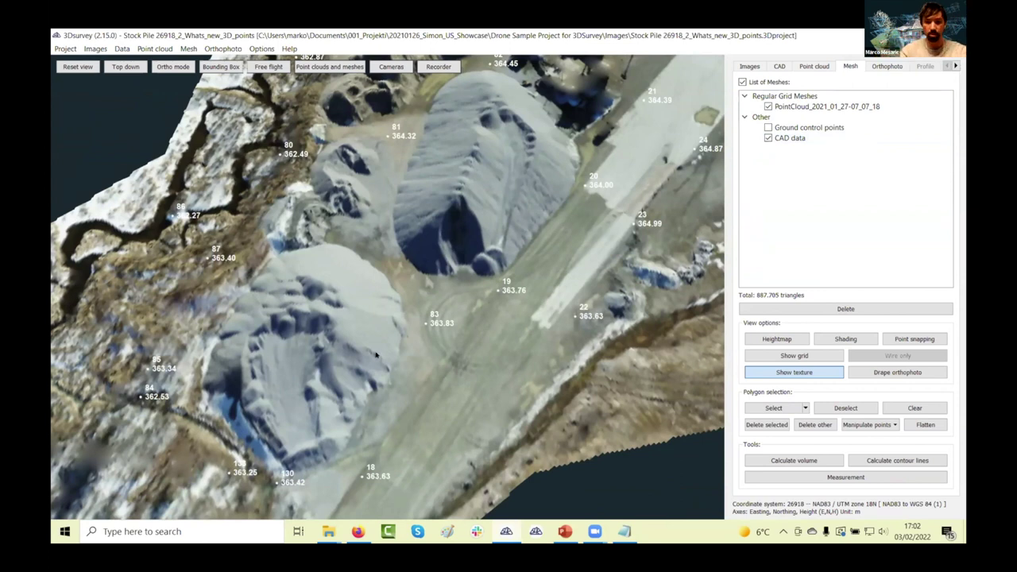
pyautogui.scroll(-5, 596, 285)
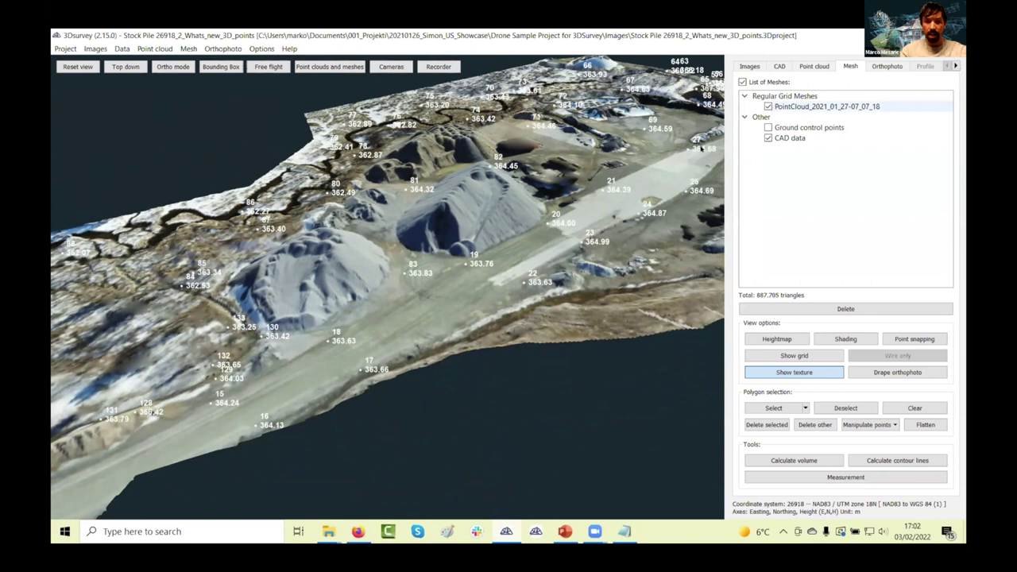
pyautogui.scroll(5, 565, 292)
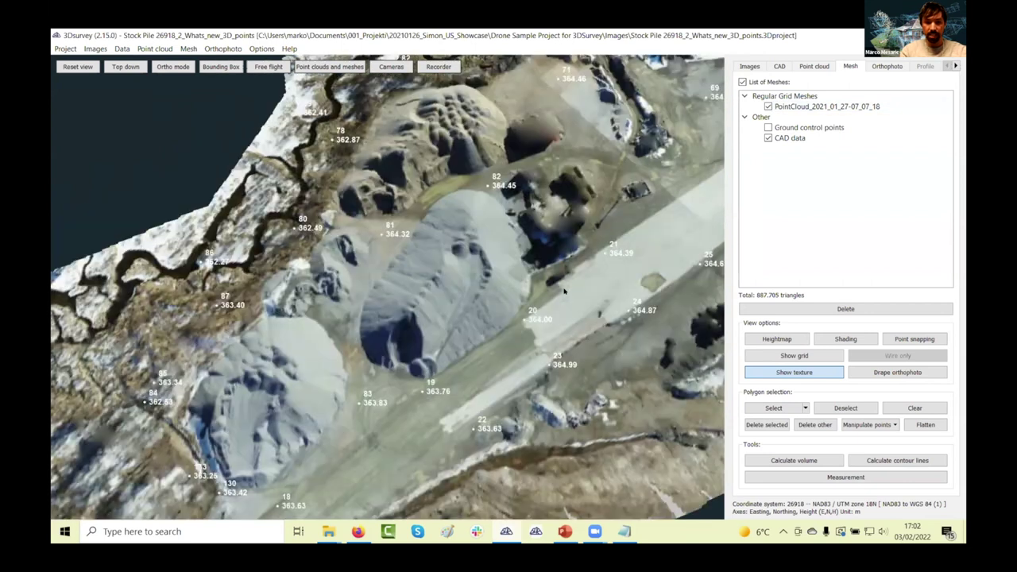
pyautogui.moveTo(564, 292); pyautogui.dragTo(509, 279)
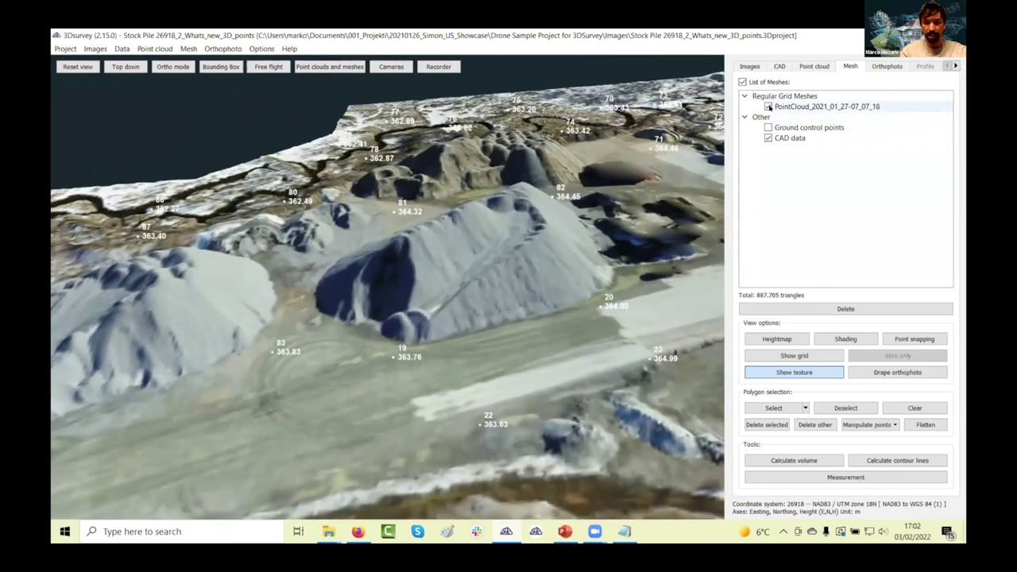
# - Hide the PointCloud mesh so only the CAD survey points and elevations remain, seen near top-down
pyautogui.click(768, 107)
pyautogui.scroll(-5, 589, 323)
pyautogui.moveTo(591, 324); pyautogui.dragTo(567, 359)
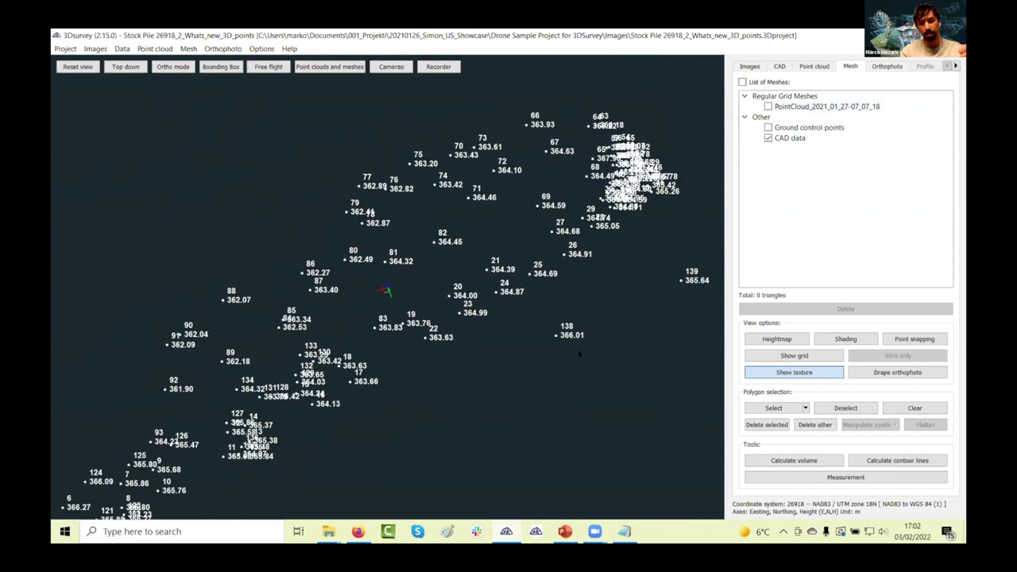
# - Hide the point cloud, leaving only the CAD survey points displayed
pyautogui.click(780, 66)
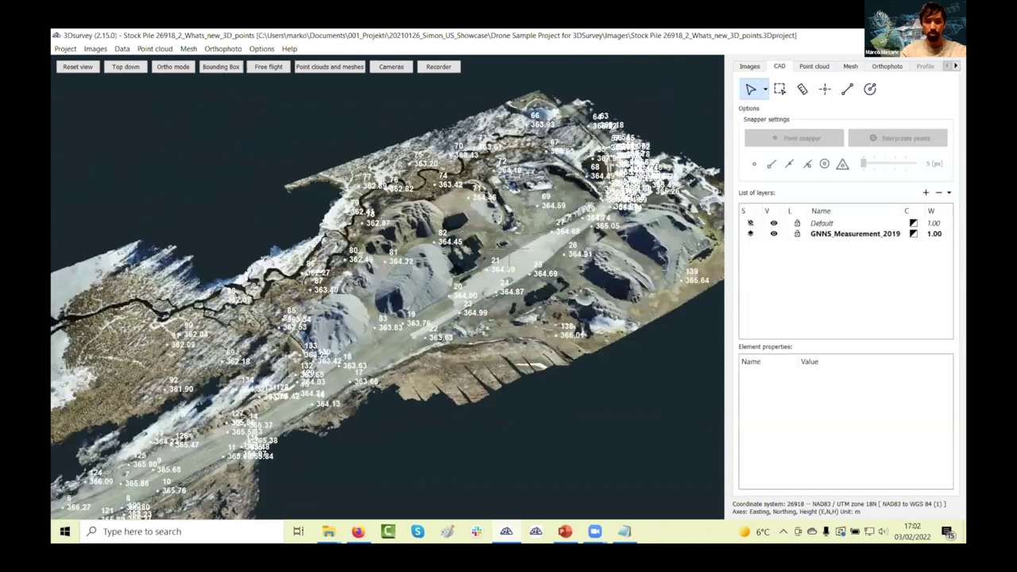
pyautogui.hotkey('ctrl', 'Tab')
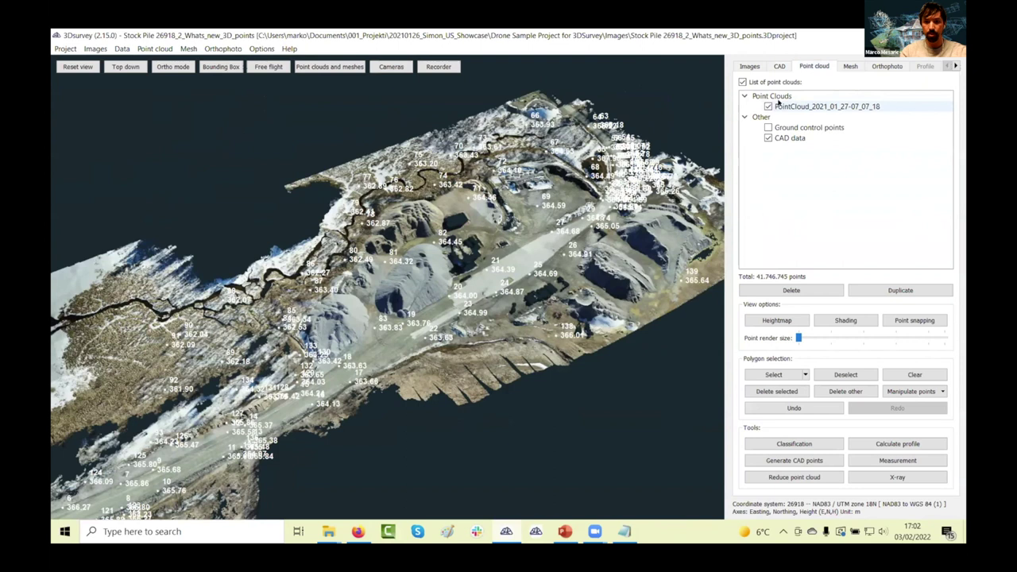
pyautogui.click(769, 106)
pyautogui.hotkey('ctrl', 'shift', 'Tab')
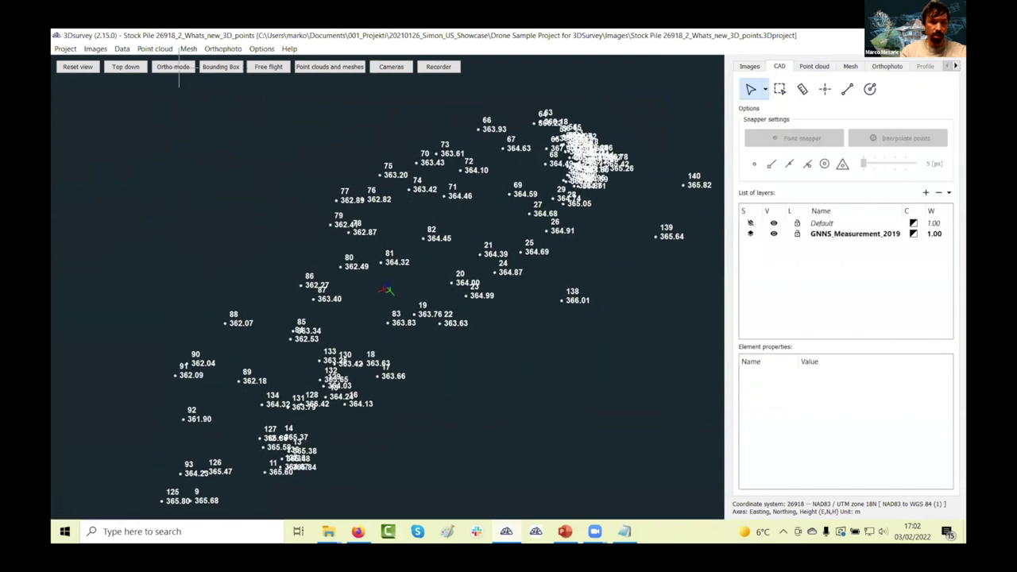
# - Triangulate a 261-triangle mesh from the CAD data using both layers
pyautogui.click(188, 48)
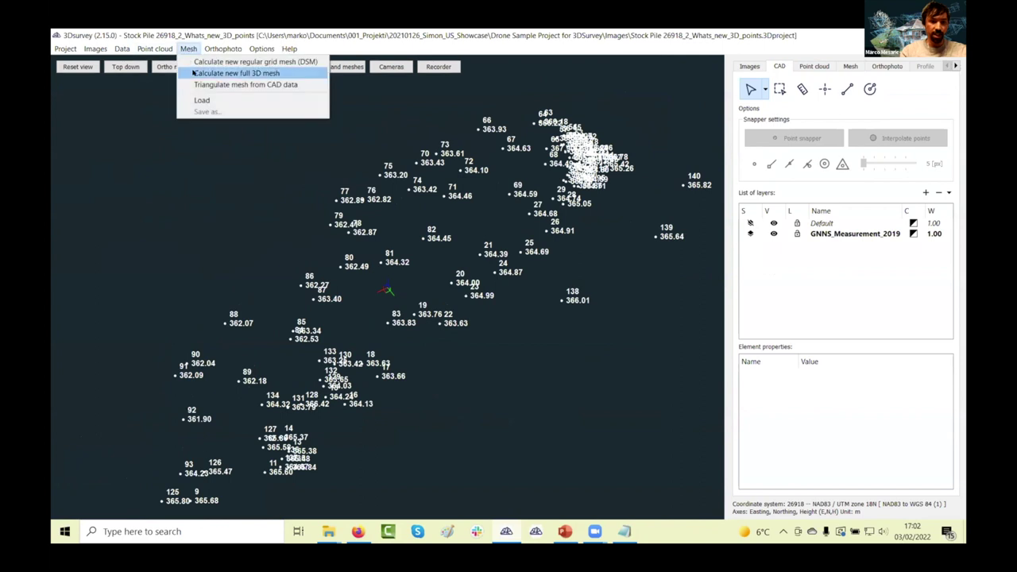
pyautogui.click(198, 85)
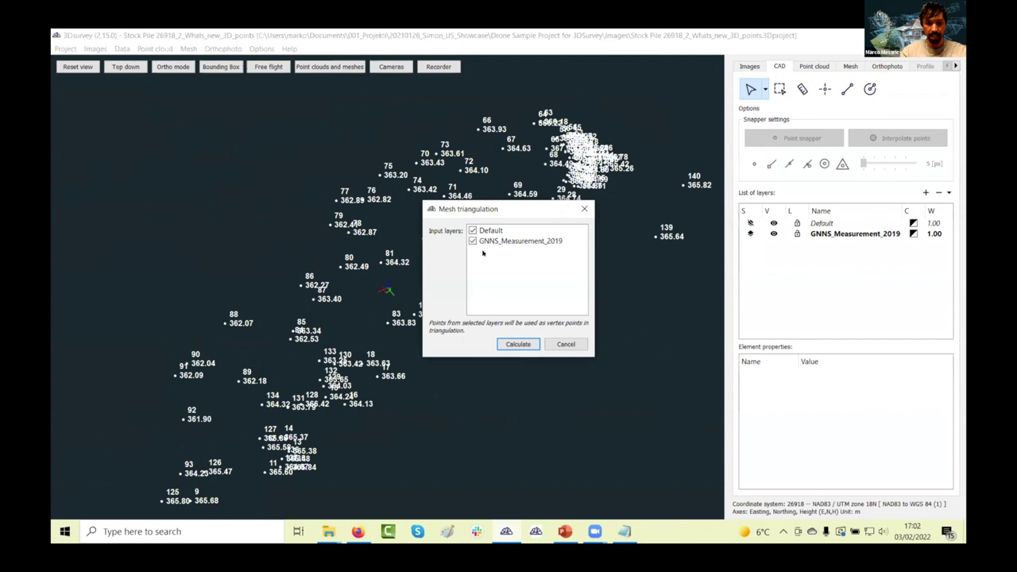
pyautogui.click(518, 344)
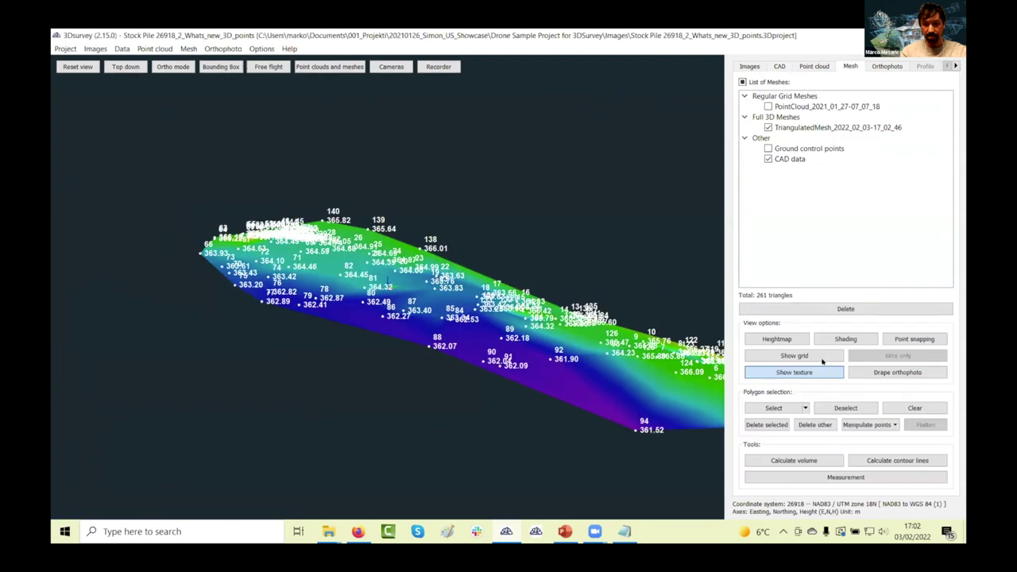
# - Shade the triangulated mesh with its grid and show PointCloud_2021_01_27-07_07_18 alongside it
pyautogui.click(823, 359)
pyautogui.click(846, 339)
pyautogui.moveTo(533, 373); pyautogui.dragTo(660, 238)
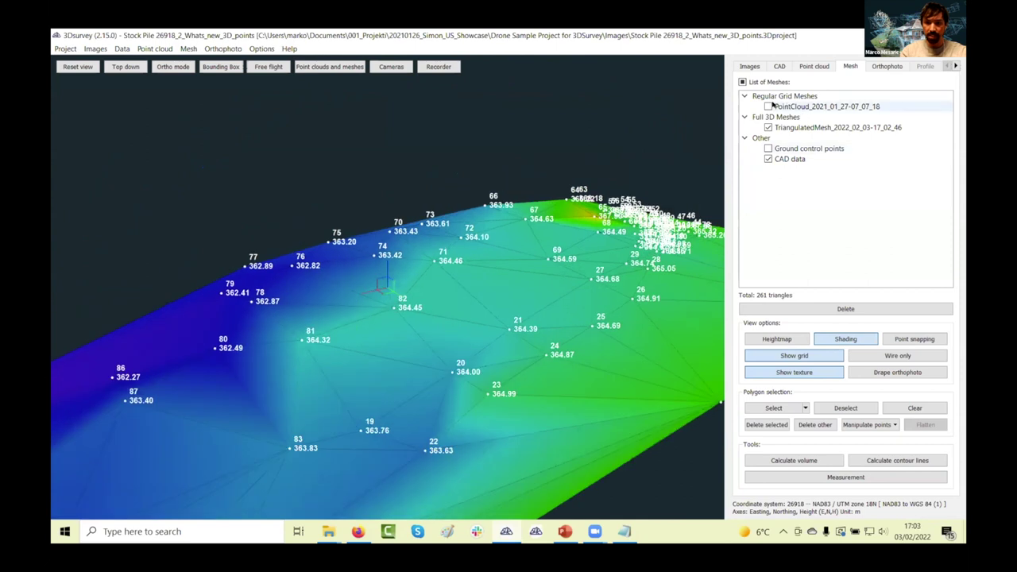
pyautogui.click(769, 107)
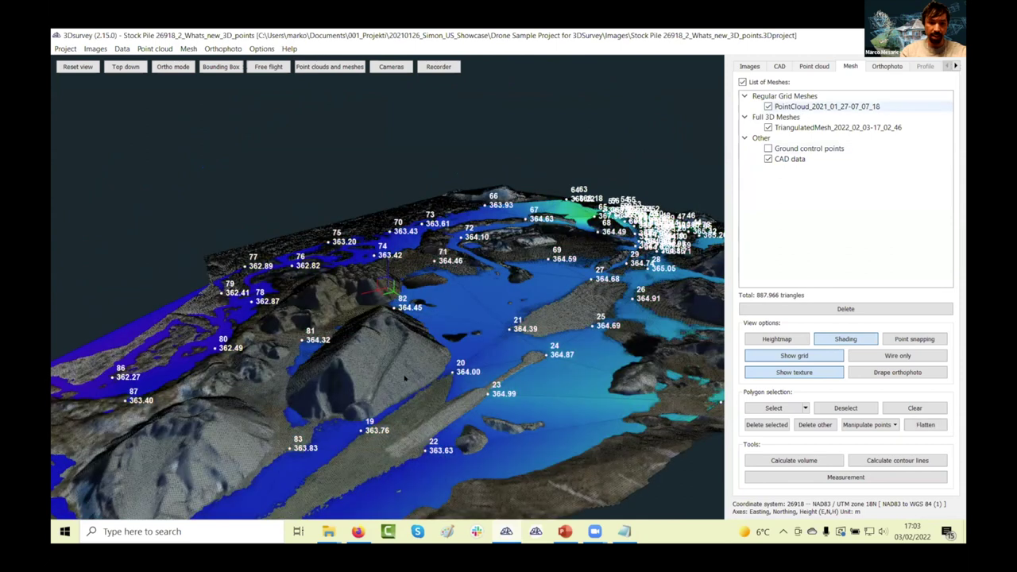
pyautogui.scroll(5, 387, 316)
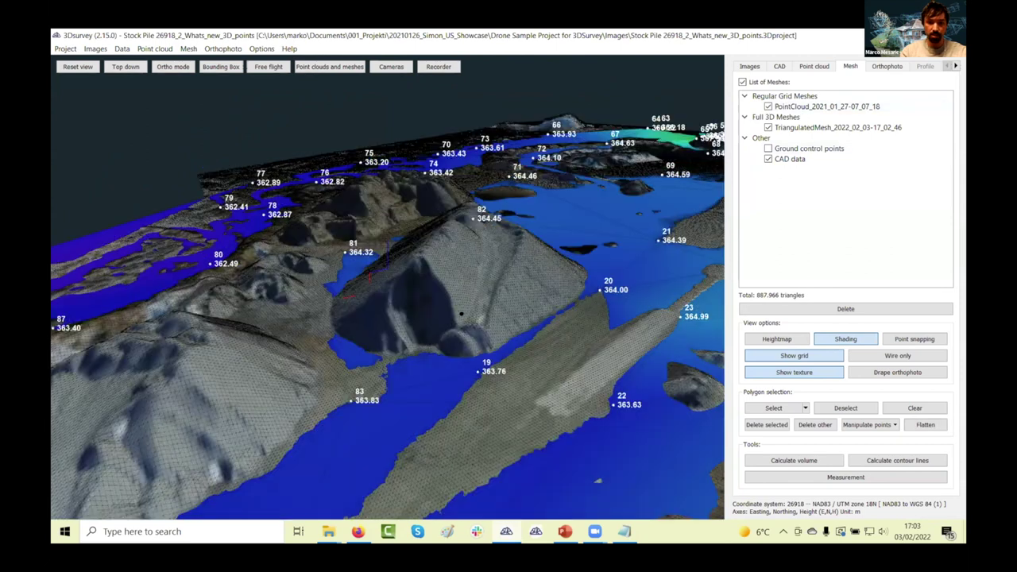
pyautogui.moveTo(465, 400); pyautogui.dragTo(433, 416)
pyautogui.scroll(-2, 433, 416)
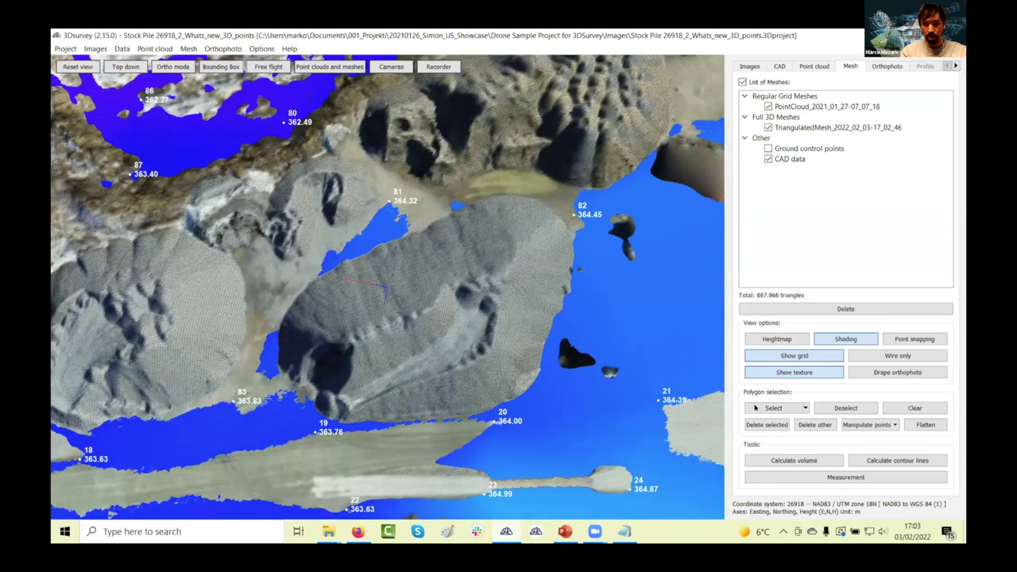
# - Draw a polygon selection around the central stockpile between points 81, 82, 19 and 20
pyautogui.click(758, 408)
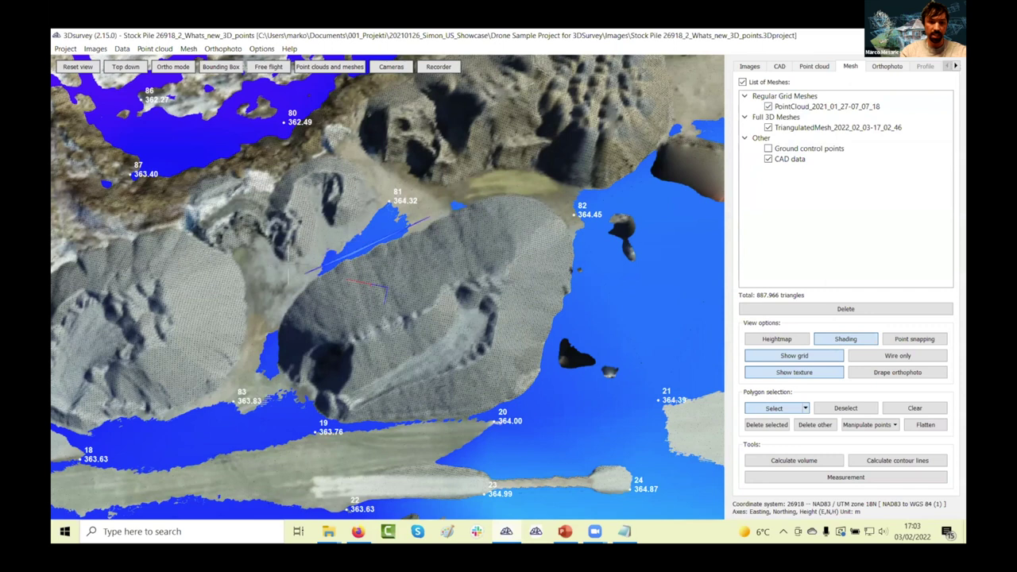
pyautogui.click(299, 276)
pyautogui.moveTo(302, 410)
pyautogui.mouseDown()
pyautogui.moveTo(433, 427)
pyautogui.moveTo(501, 397)
pyautogui.moveTo(569, 332)
pyautogui.moveTo(580, 270)
pyautogui.moveTo(572, 208)
pyautogui.moveTo(561, 190)
pyautogui.moveTo(487, 170)
pyautogui.mouseUp()
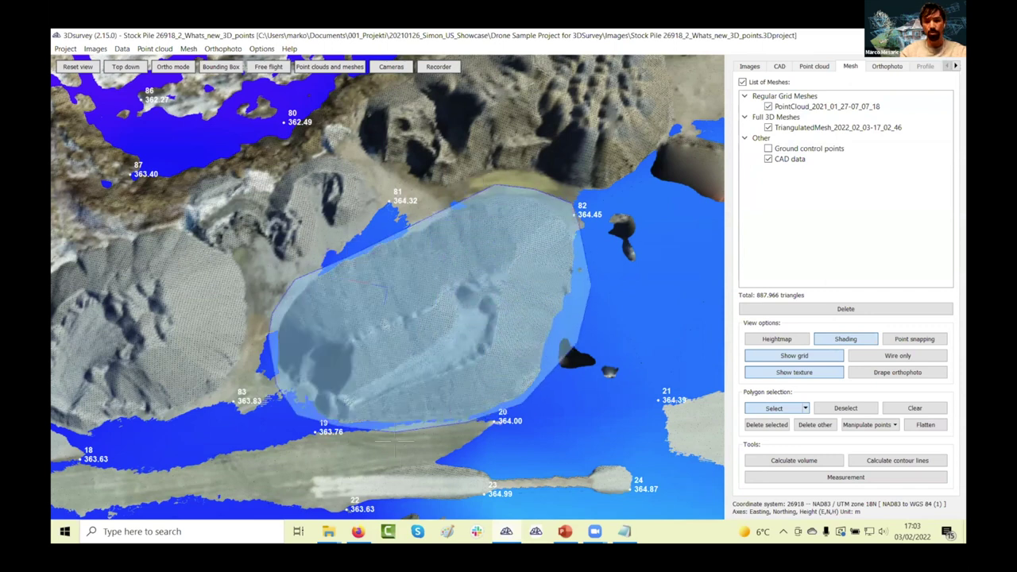
pyautogui.scroll(1, 487, 170)
pyautogui.scroll(1, 422, 324)
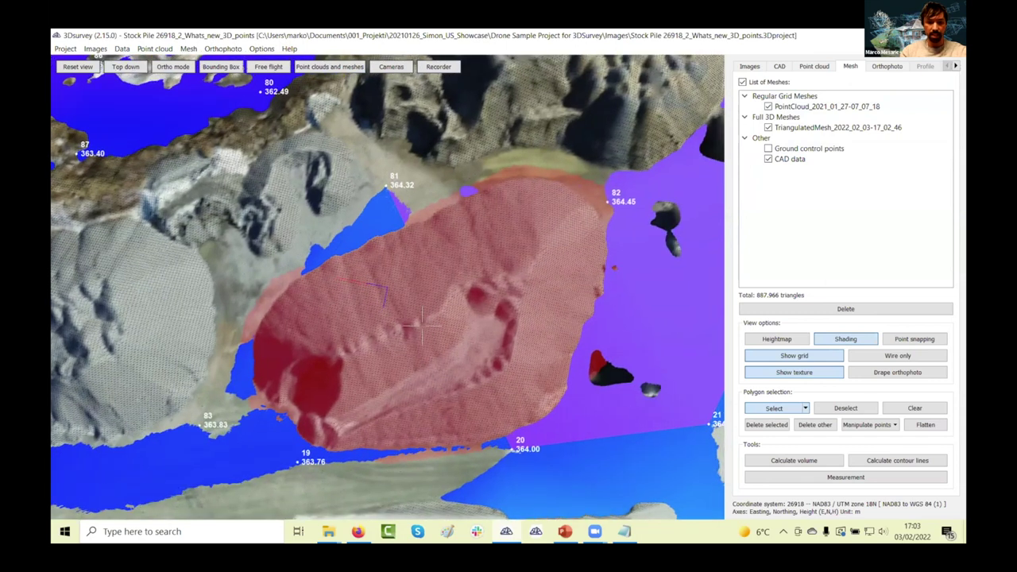
pyautogui.moveTo(403, 340); pyautogui.dragTo(517, 386, button='middle')
pyautogui.scroll(3, 541, 381)
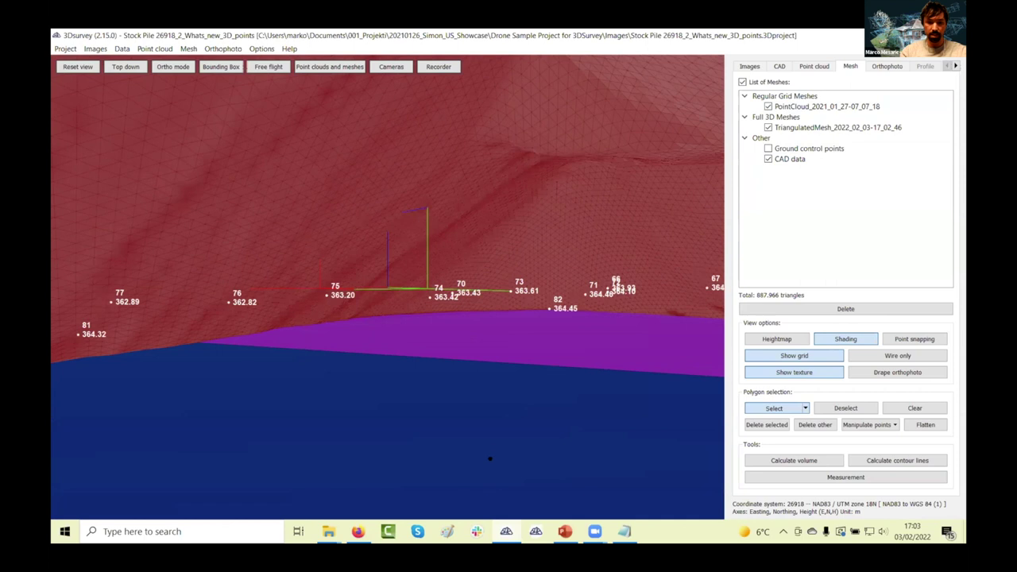
pyautogui.moveTo(423, 387); pyautogui.dragTo(374, 263, button='middle')
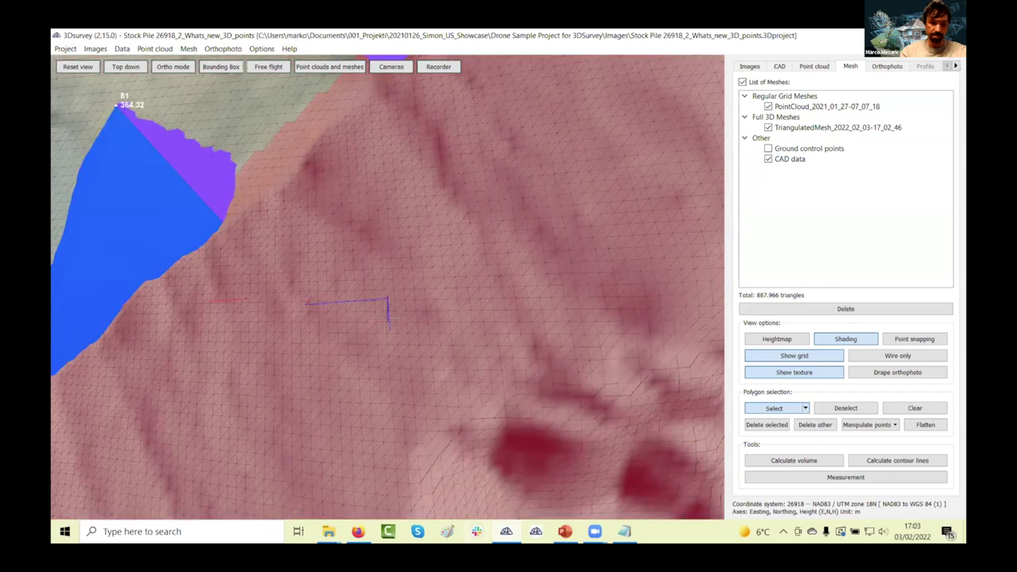
pyautogui.scroll(1, 361, 240)
pyautogui.scroll(-5, 361, 240)
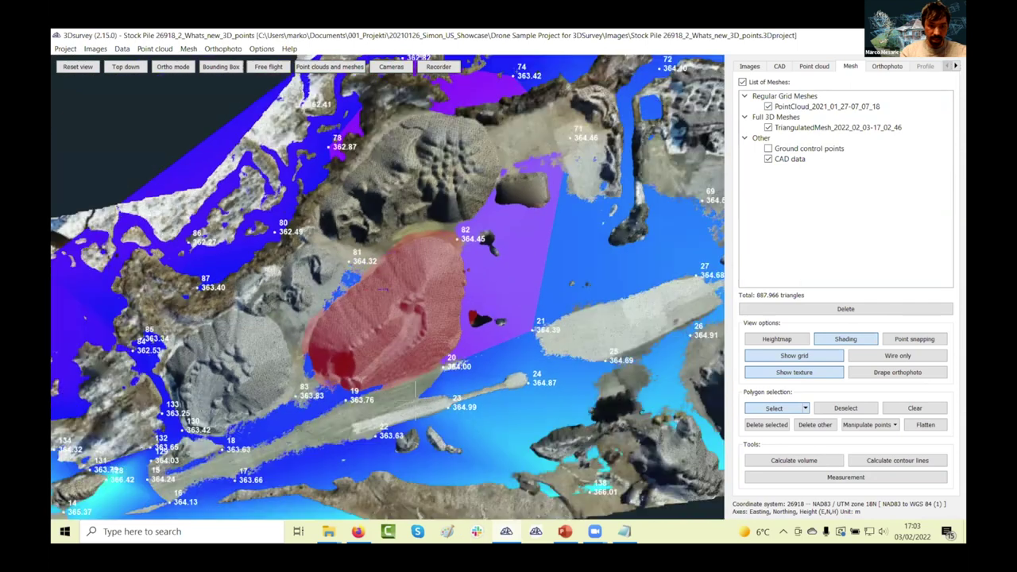
pyautogui.moveTo(457, 326); pyautogui.dragTo(374, 347, button='middle')
# - Calculate the volume from the current selection: 15457.78 m³ cut and 75.80 m³ fill
pyautogui.click(787, 460)
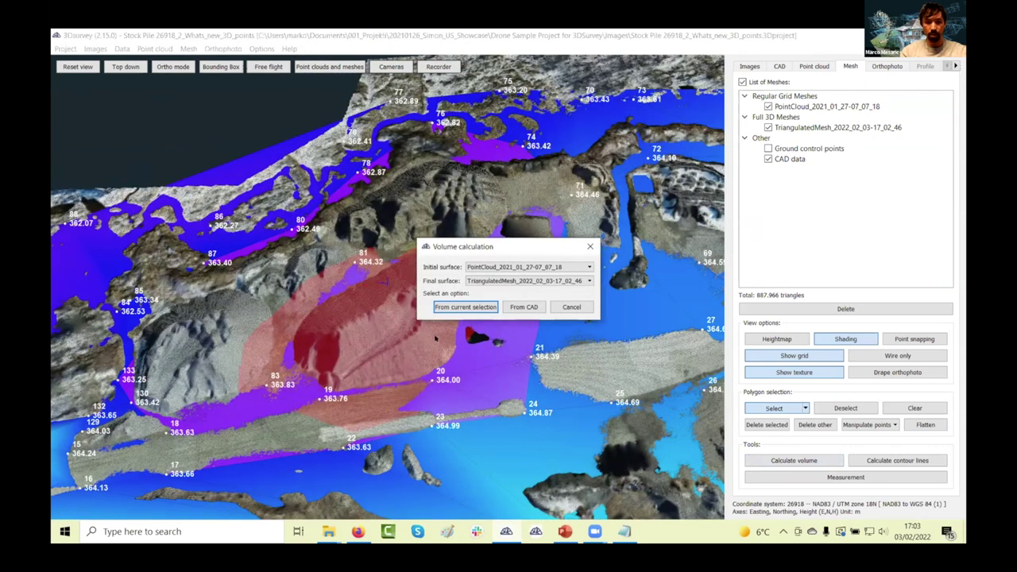
pyautogui.click(450, 308)
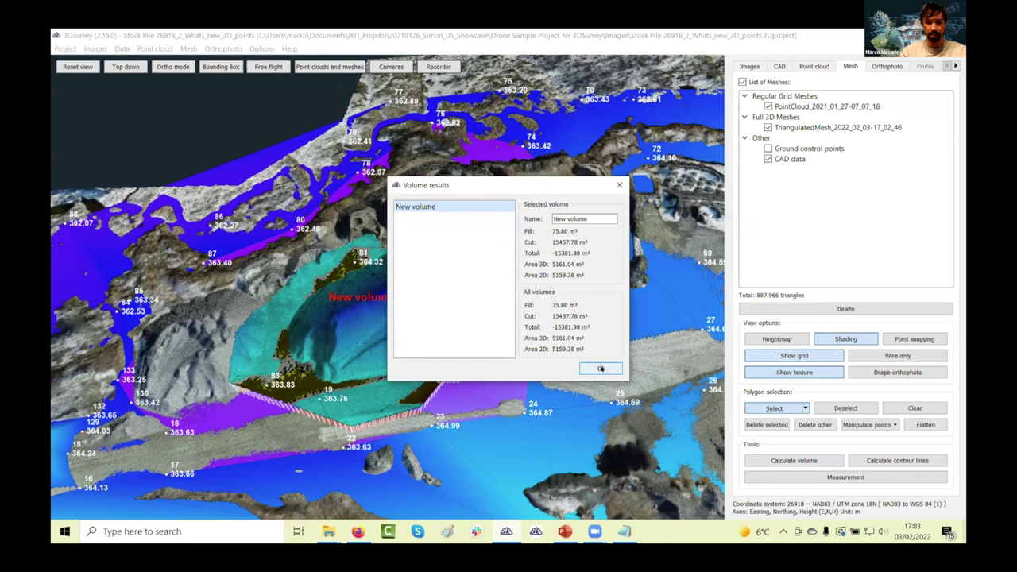
pyautogui.click(599, 369)
pyautogui.scroll(3, 459, 347)
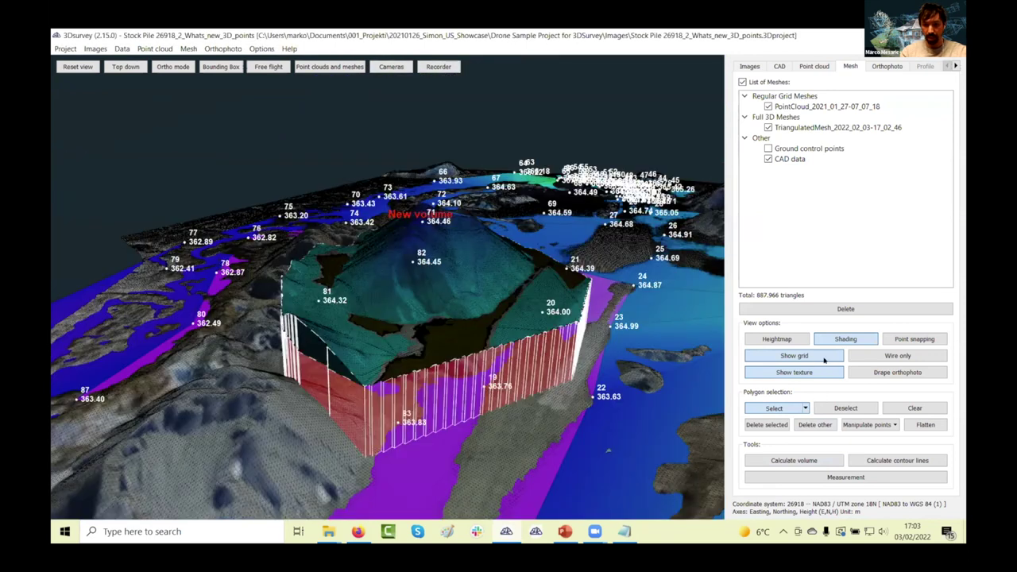
# - Shade the New volume body and view it from the side and from above
pyautogui.click(837, 339)
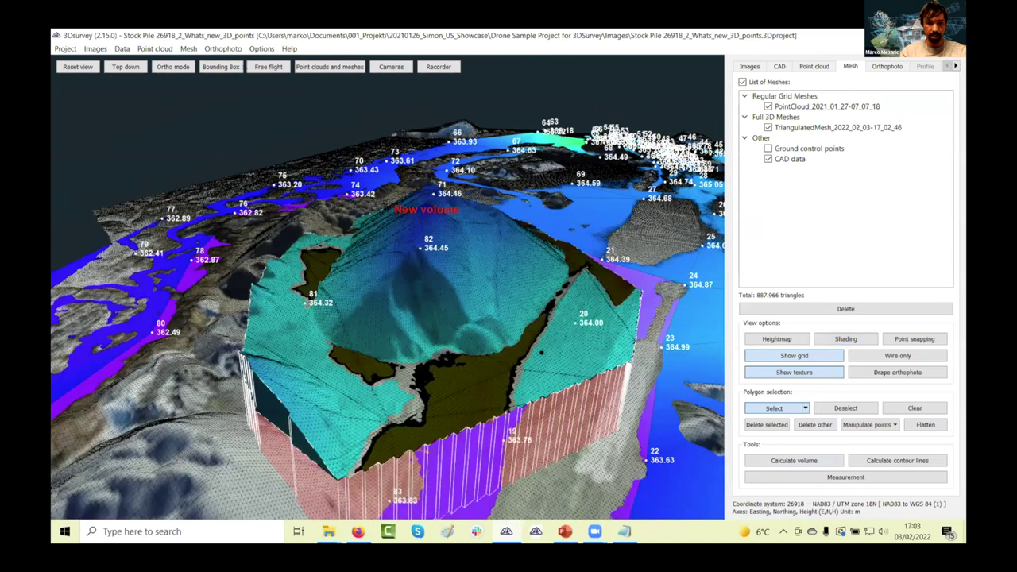
pyautogui.moveTo(541, 353); pyautogui.dragTo(458, 395)
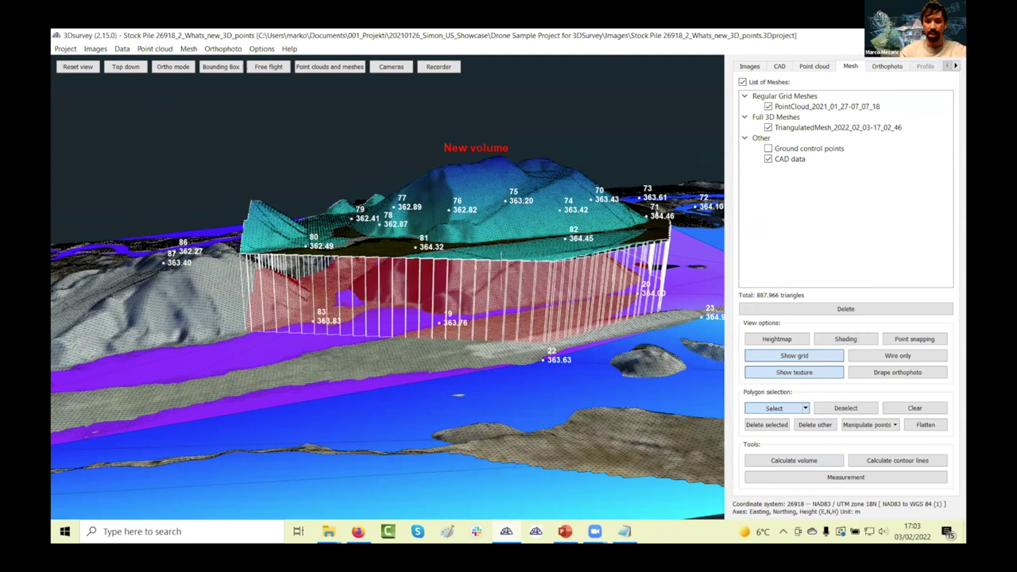
pyautogui.moveTo(452, 346); pyautogui.dragTo(446, 305)
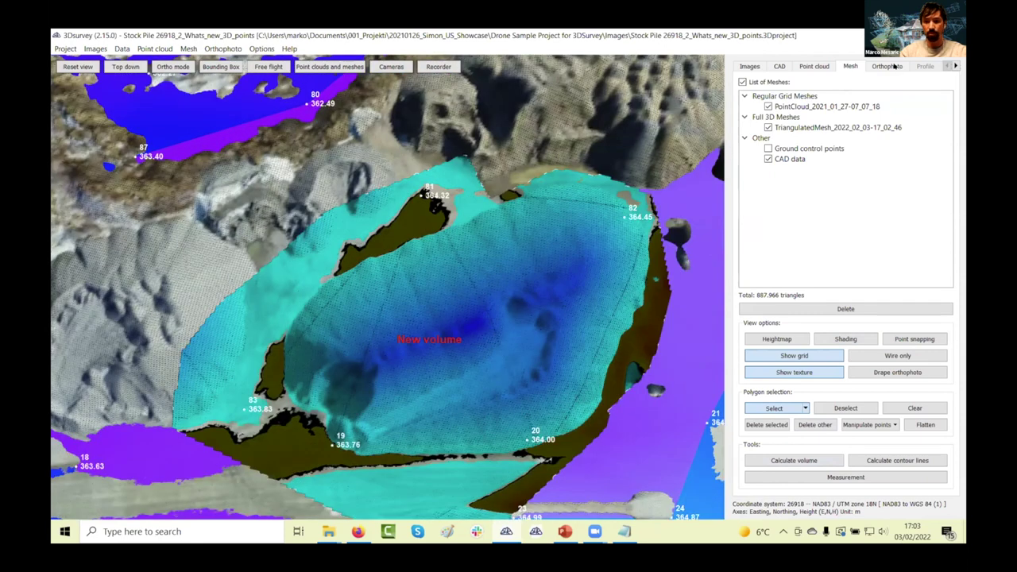
# - Show the New volume as a cut/fill heatmap and inspect cut depths down to -12,31 m
pyautogui.click(887, 66)
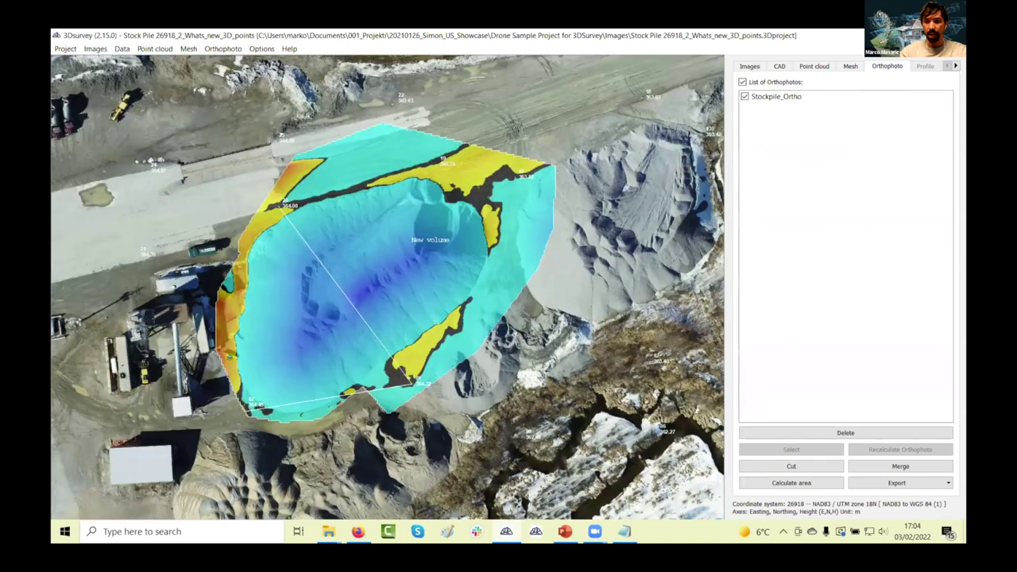
pyautogui.click(956, 66)
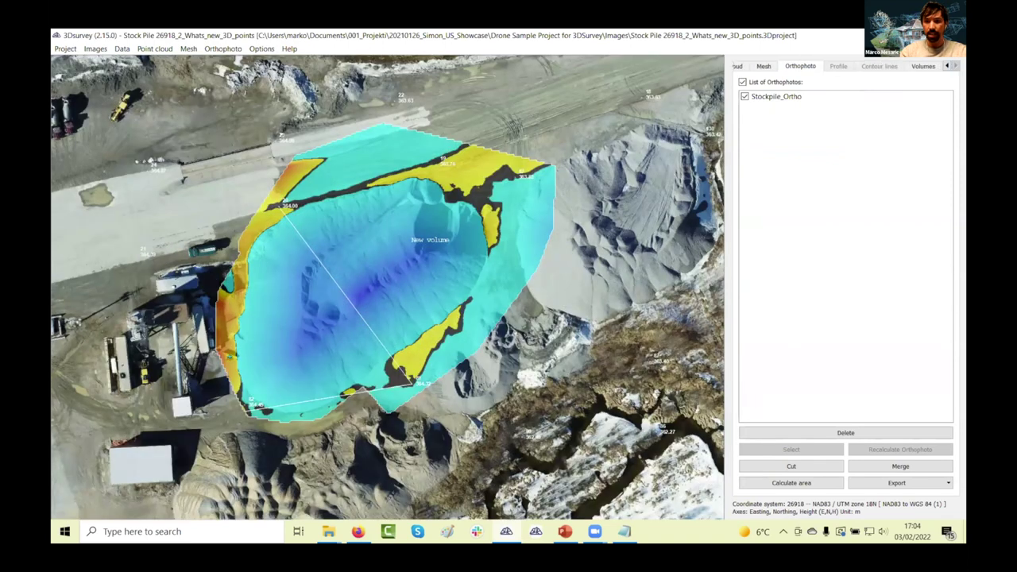
pyautogui.click(922, 66)
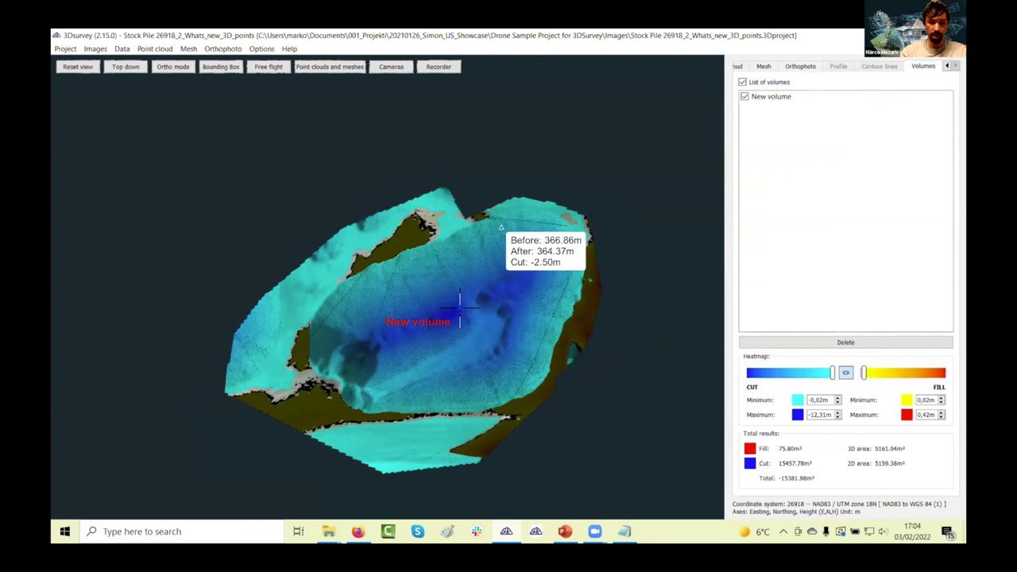
pyautogui.scroll(5, 681, 368)
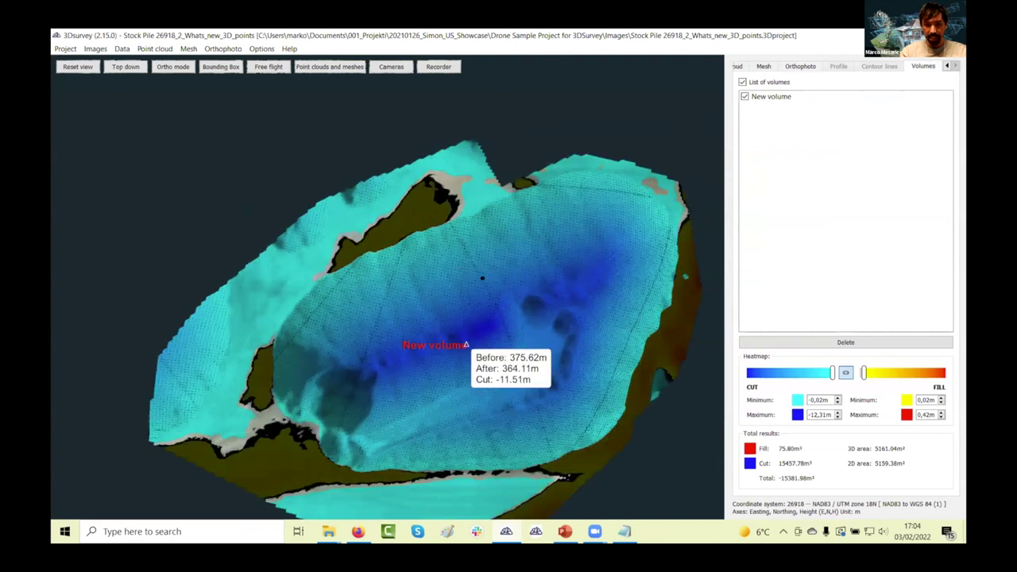
pyautogui.moveTo(489, 360); pyautogui.dragTo(450, 177)
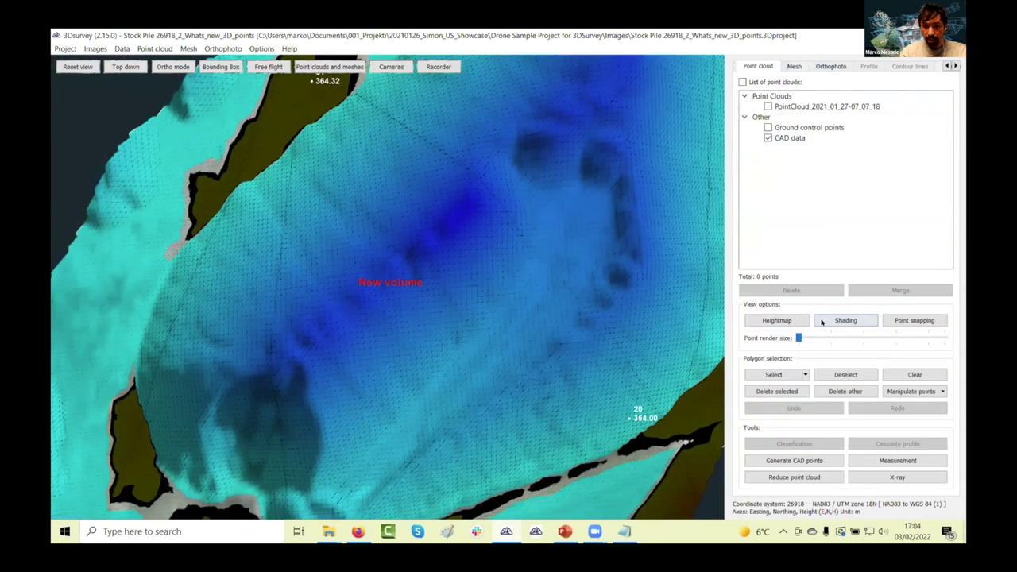
pyautogui.click(955, 66)
pyautogui.click(922, 66)
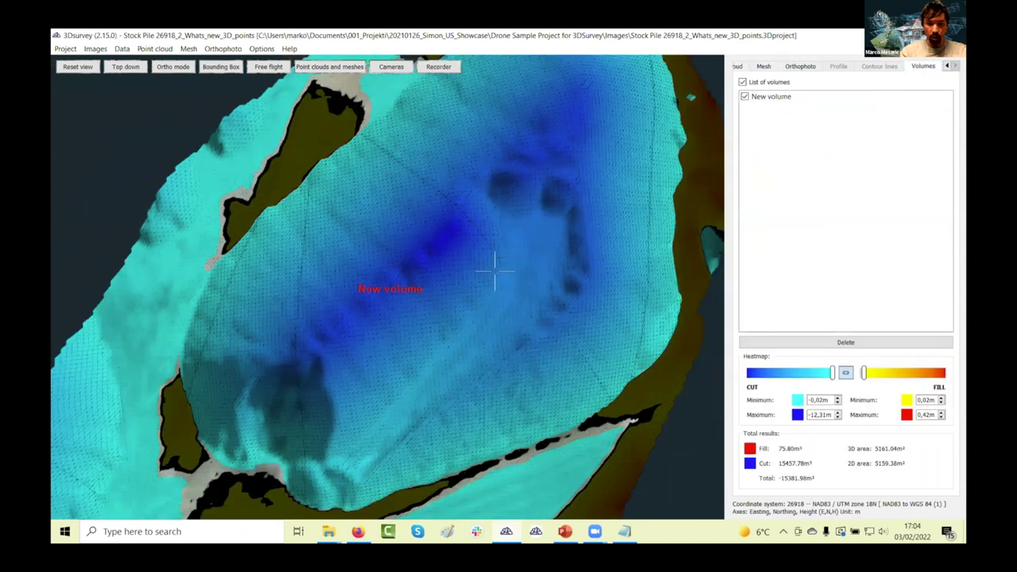
pyautogui.scroll(-3, 588, 202)
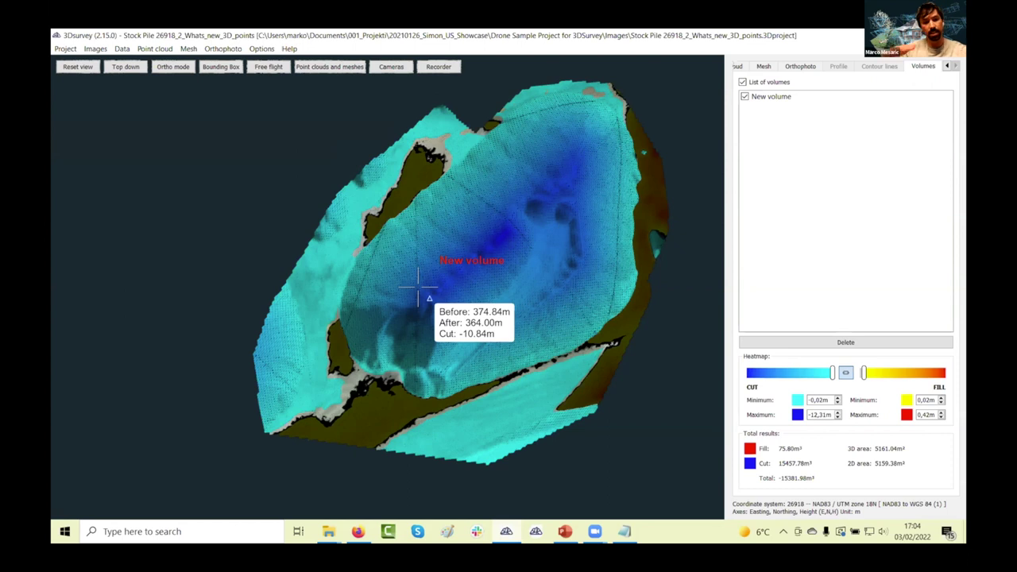
pyautogui.moveTo(418, 286); pyautogui.dragTo(745, 96)
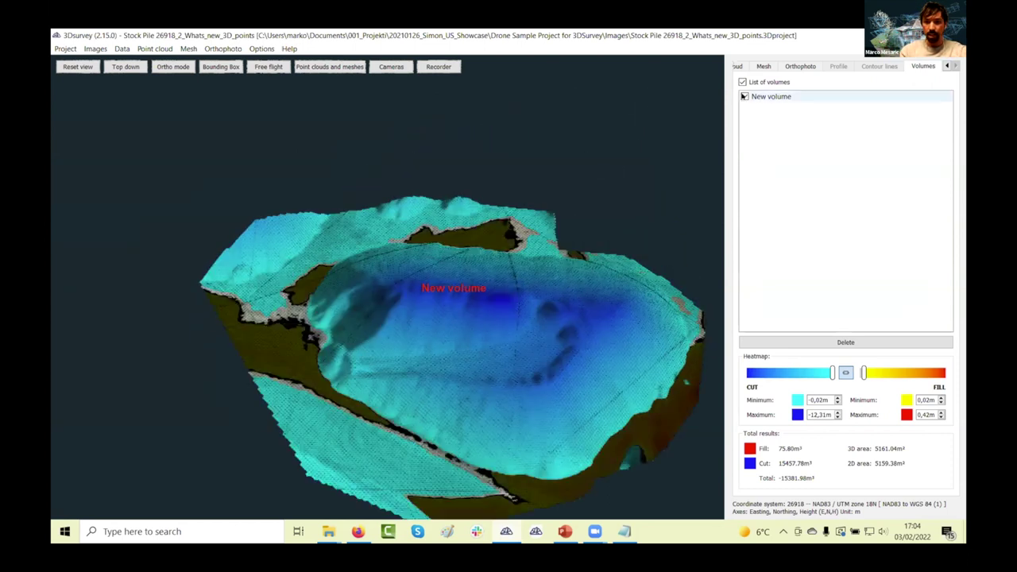
# - Hide the New volume, TriangulatedMesh and CAD data, leaving the textured stockpile mesh in oblique view
pyautogui.click(745, 96)
pyautogui.click(763, 66)
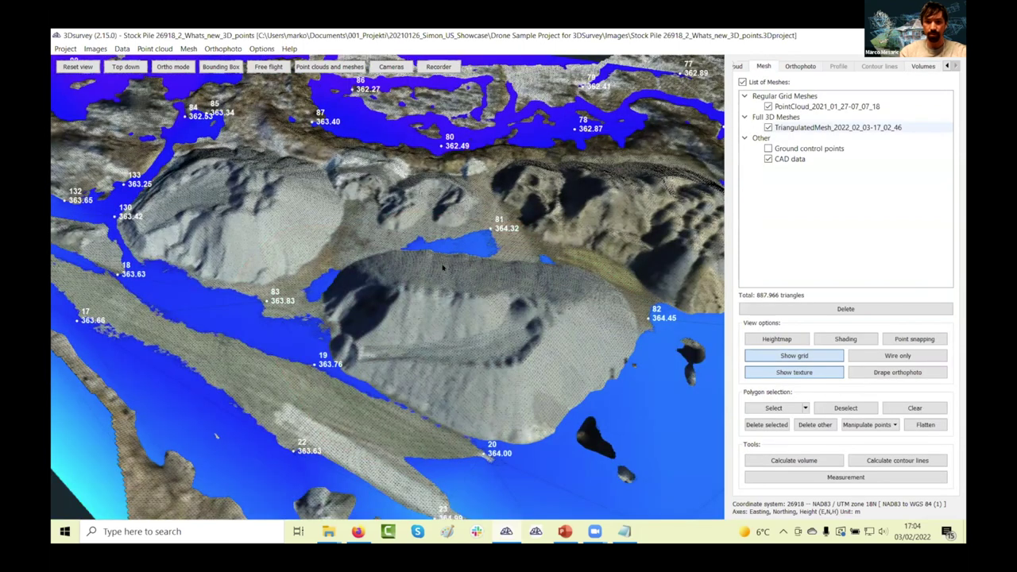
pyautogui.click(767, 127)
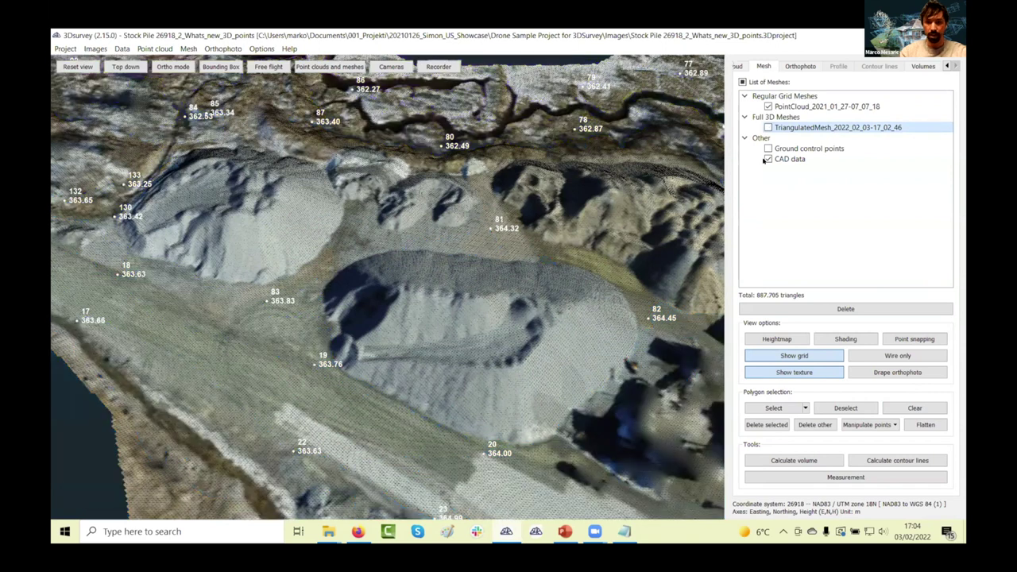
pyautogui.click(768, 159)
pyautogui.moveTo(477, 262); pyautogui.dragTo(429, 174)
pyautogui.moveTo(458, 337); pyautogui.dragTo(890, 459)
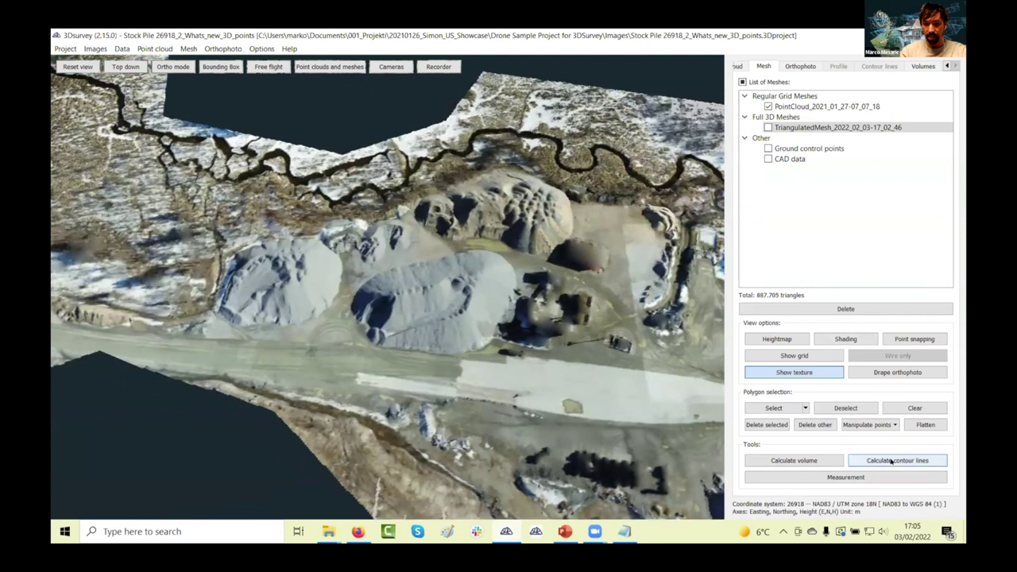
# - Generate contour lines at a 0,50m interval from the point cloud mesh
pyautogui.click(892, 461)
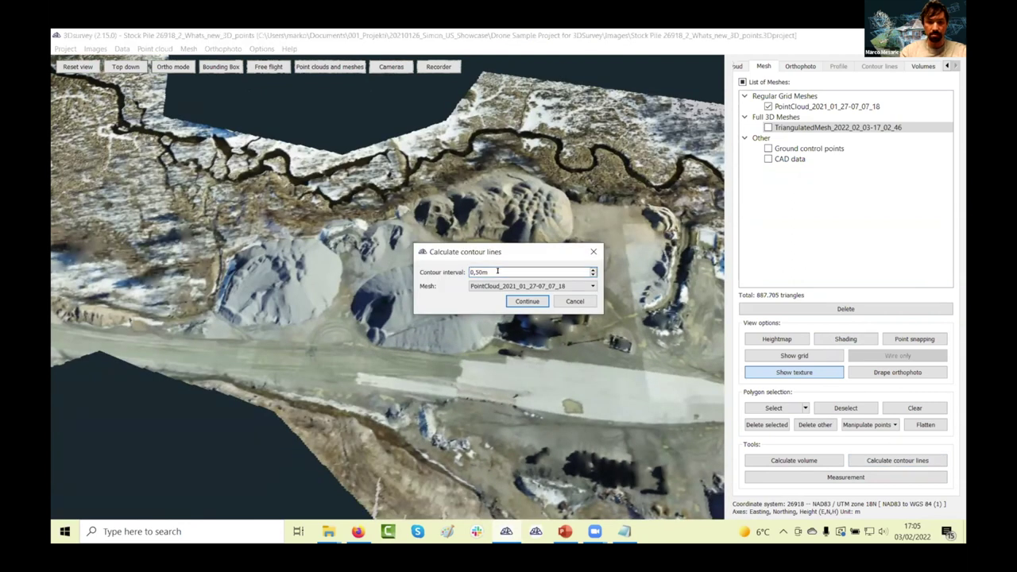
pyautogui.click(524, 302)
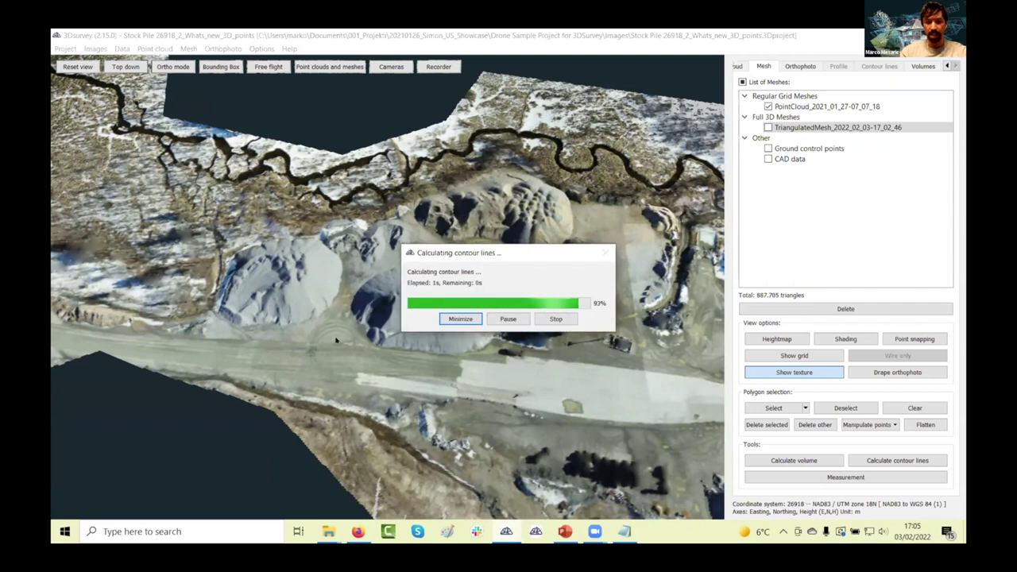
pyautogui.scroll(5, 384, 271)
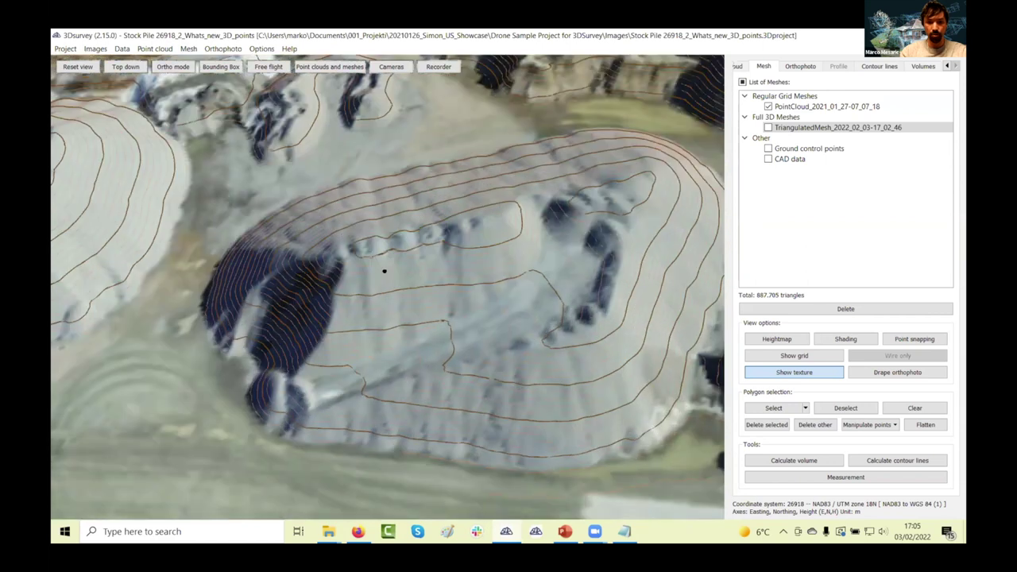
pyautogui.moveTo(384, 271); pyautogui.dragTo(848, 73)
# - Turn on height labels for Contour Lines_0.5 and review the DXF export options without exporting
pyautogui.click(878, 67)
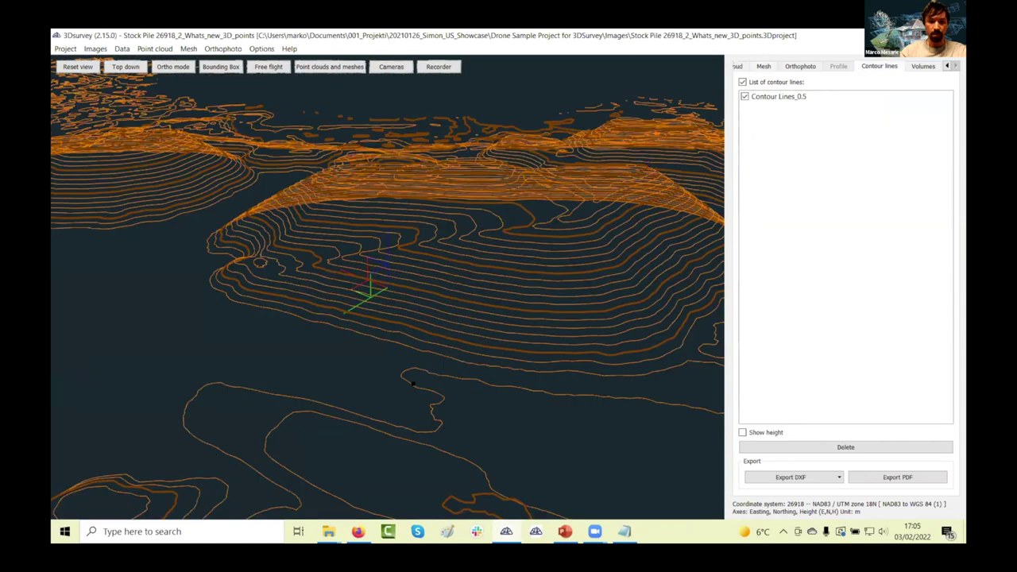
pyautogui.moveTo(430, 345); pyautogui.dragTo(556, 382)
pyautogui.click(742, 432)
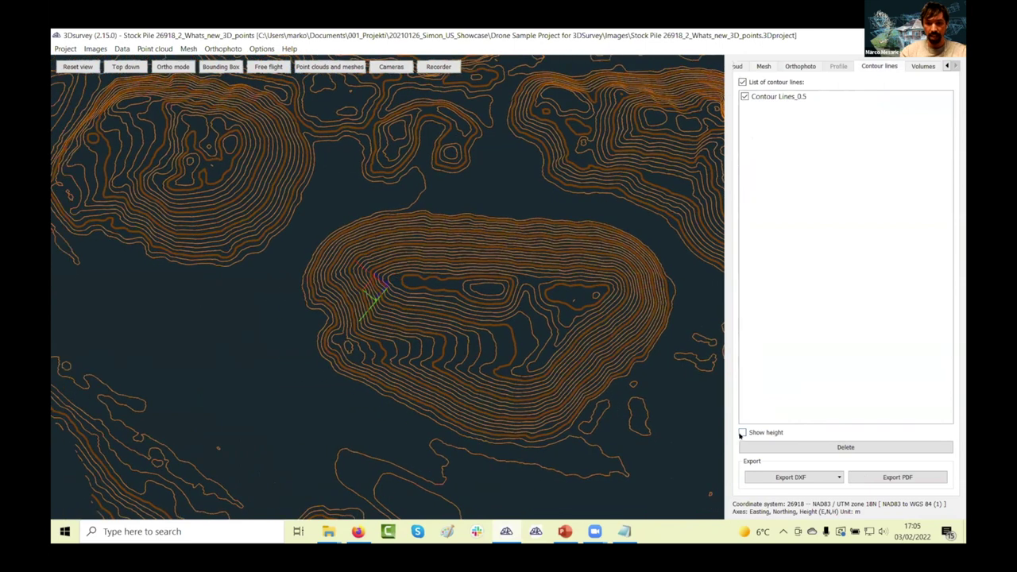
pyautogui.scroll(3, 412, 337)
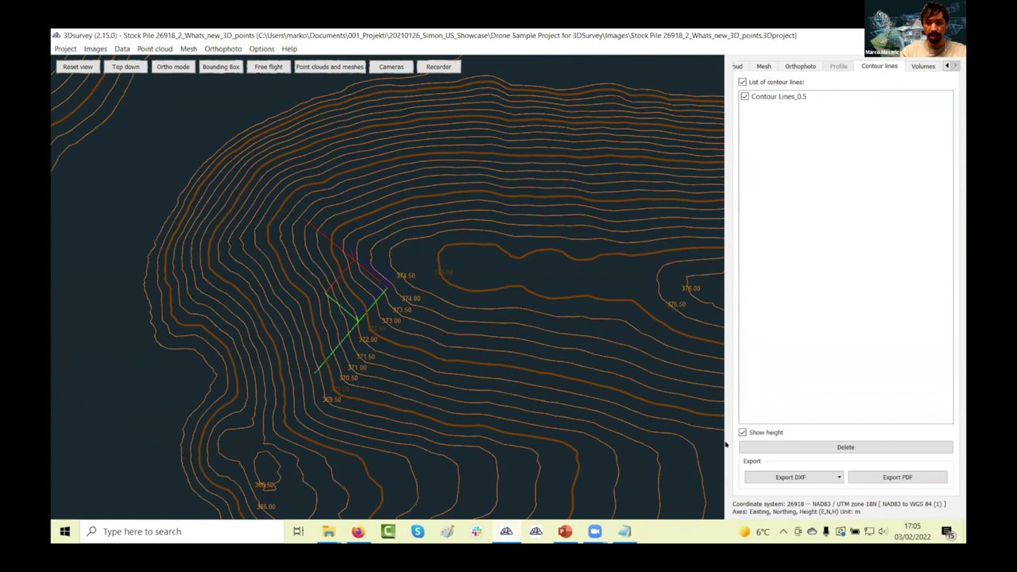
pyautogui.click(770, 477)
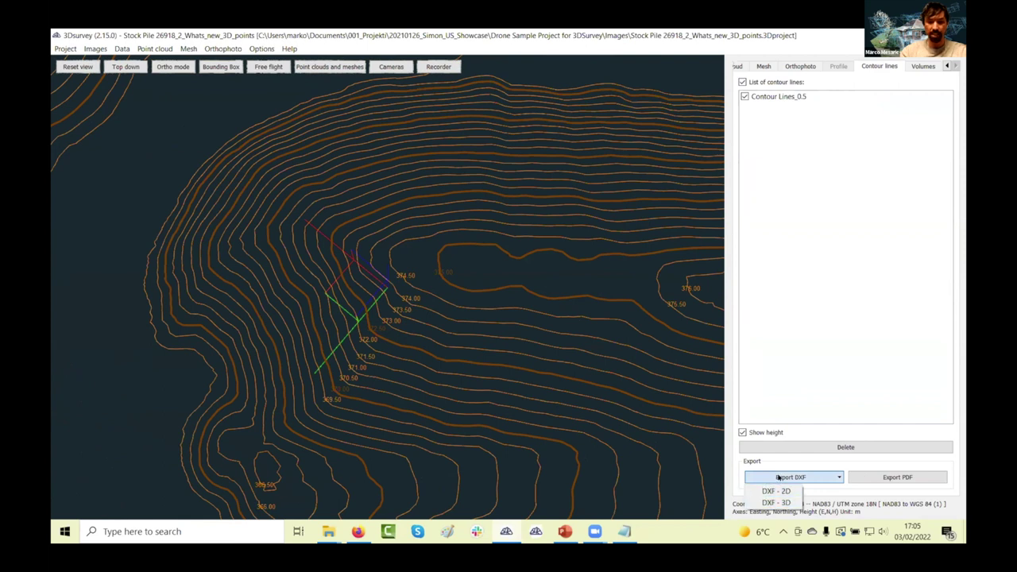
pyautogui.click(778, 477)
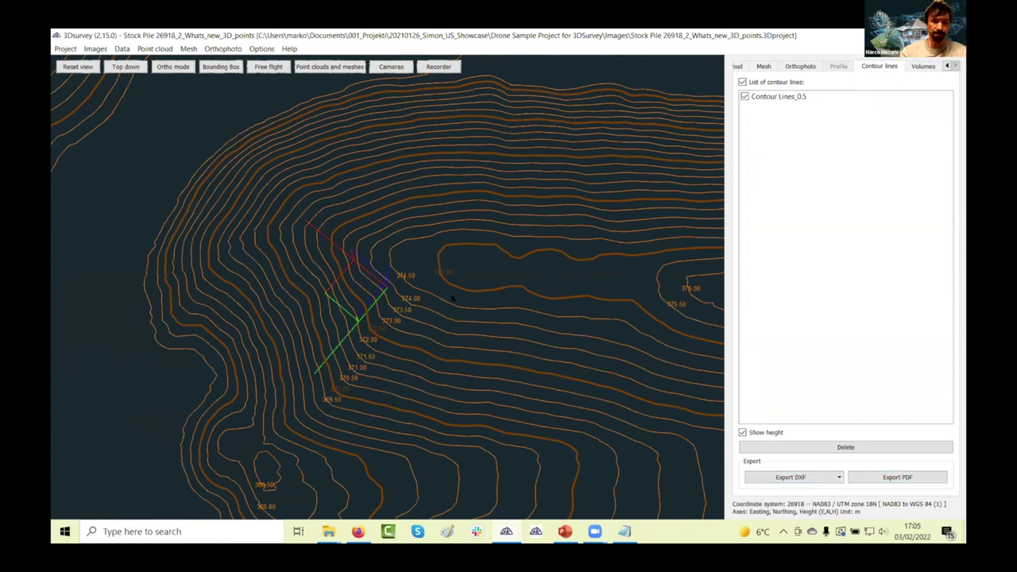
pyautogui.scroll(-5, 452, 298)
pyautogui.click(763, 66)
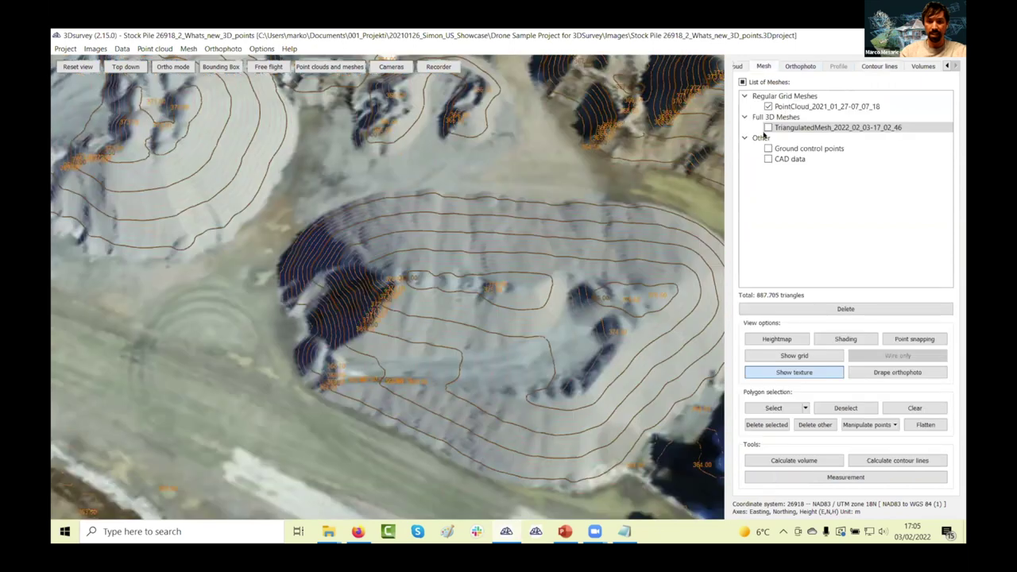
# - Colour the mesh as a heightmap and tilt it into a perspective view
pyautogui.click(776, 338)
pyautogui.moveTo(302, 277); pyautogui.dragTo(374, 352)
pyautogui.scroll(5, 190, 276)
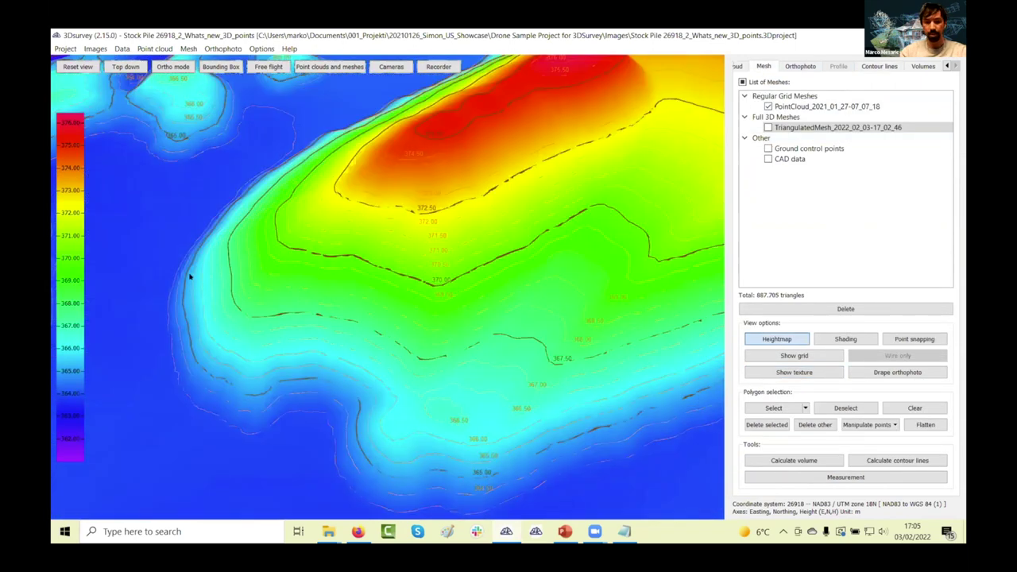
pyautogui.scroll(-3, 190, 276)
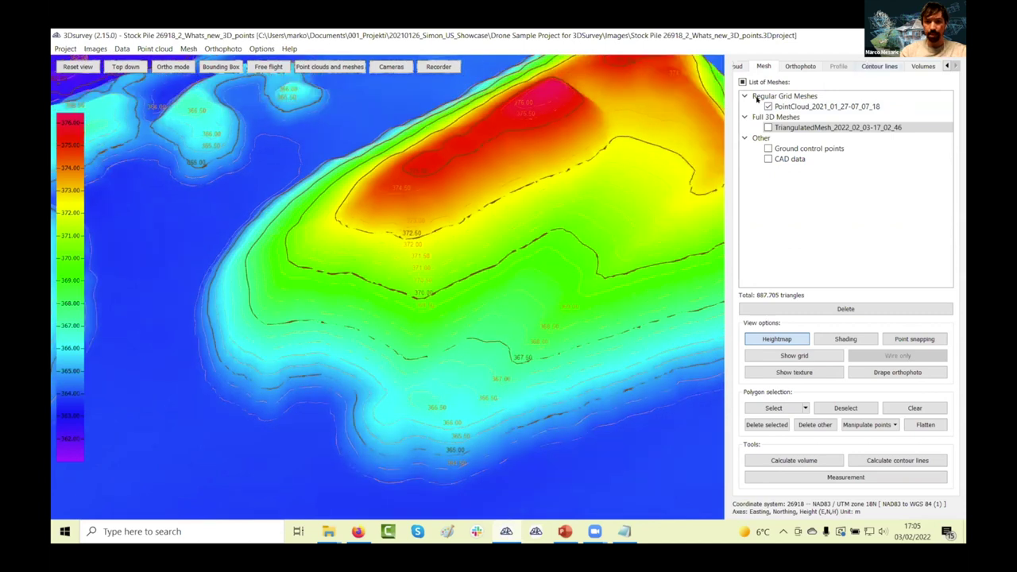
# - Hide Contour Lines_0.5 and view the 41,746,745-point cloud from nearly top-down
pyautogui.click(880, 66)
pyautogui.click(743, 97)
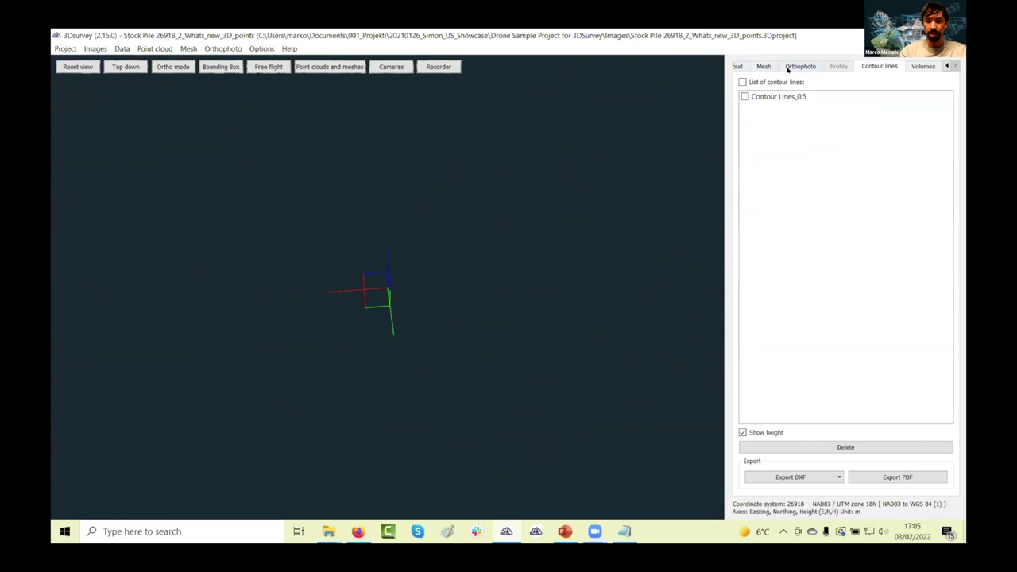
pyautogui.click(738, 66)
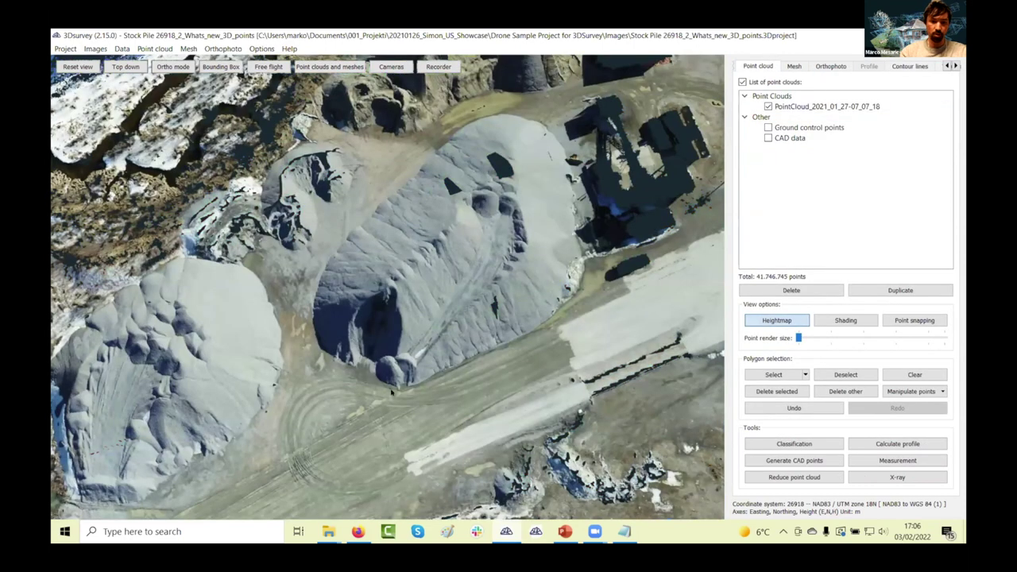
pyautogui.moveTo(368, 422); pyautogui.dragTo(473, 385)
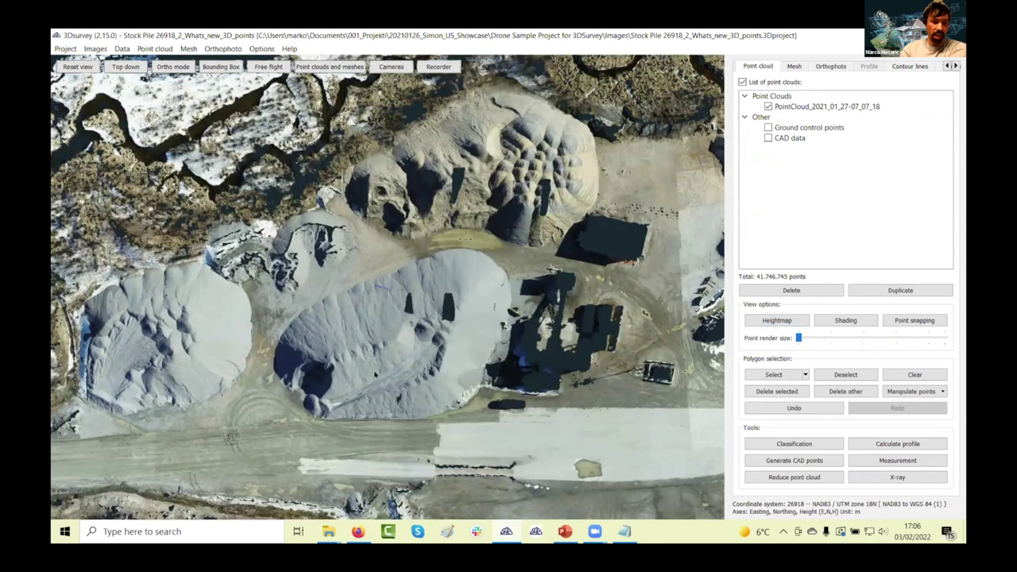
# - Set transverse profiles every 10 m, 50 m long, and start the profile line across the stockpile
pyautogui.click(878, 445)
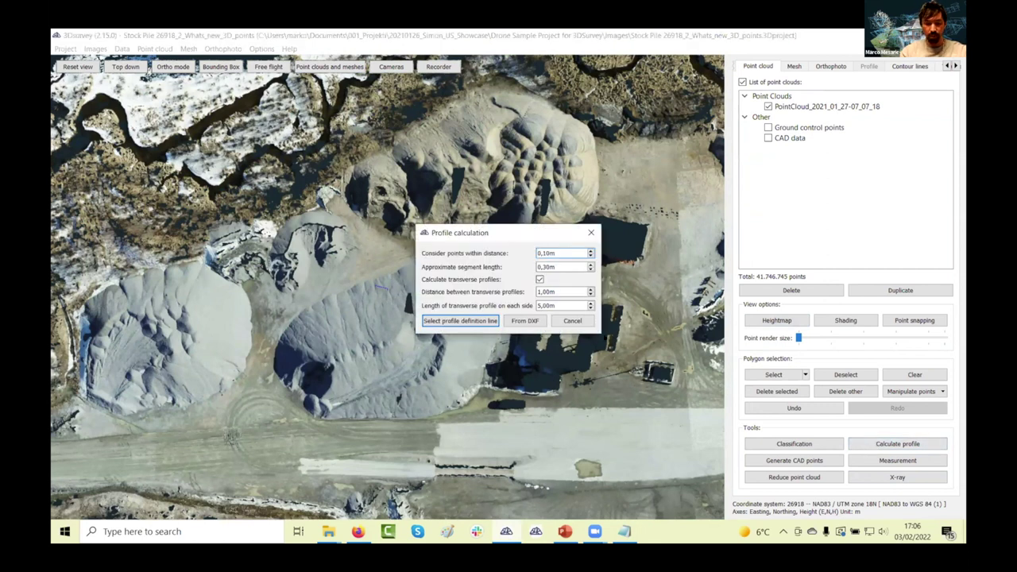
pyautogui.moveTo(553, 289); pyautogui.dragTo(528, 287)
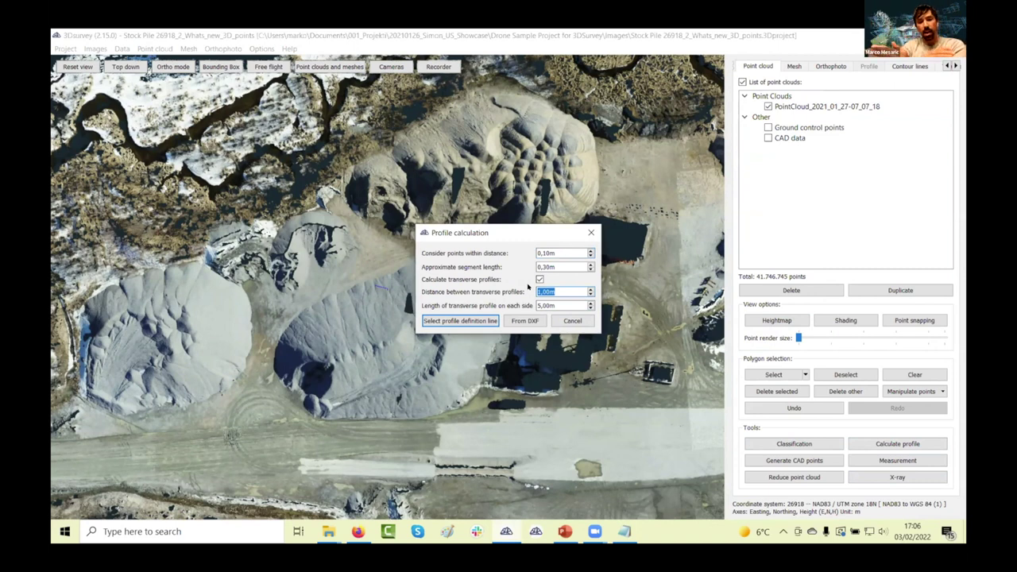
pyautogui.write('1m')
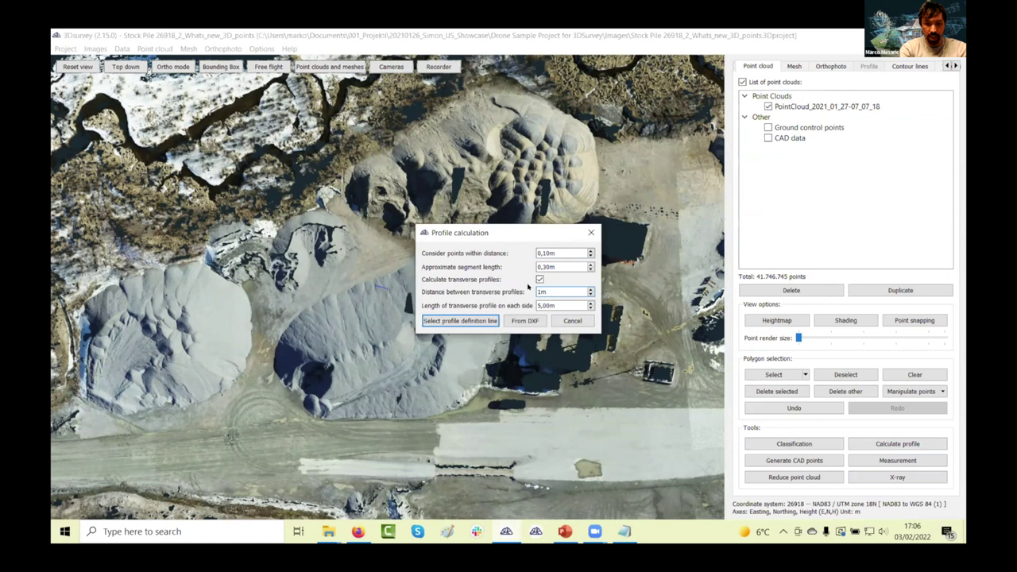
pyautogui.click(546, 306)
pyautogui.doubleClick(547, 305)
pyautogui.write('5')
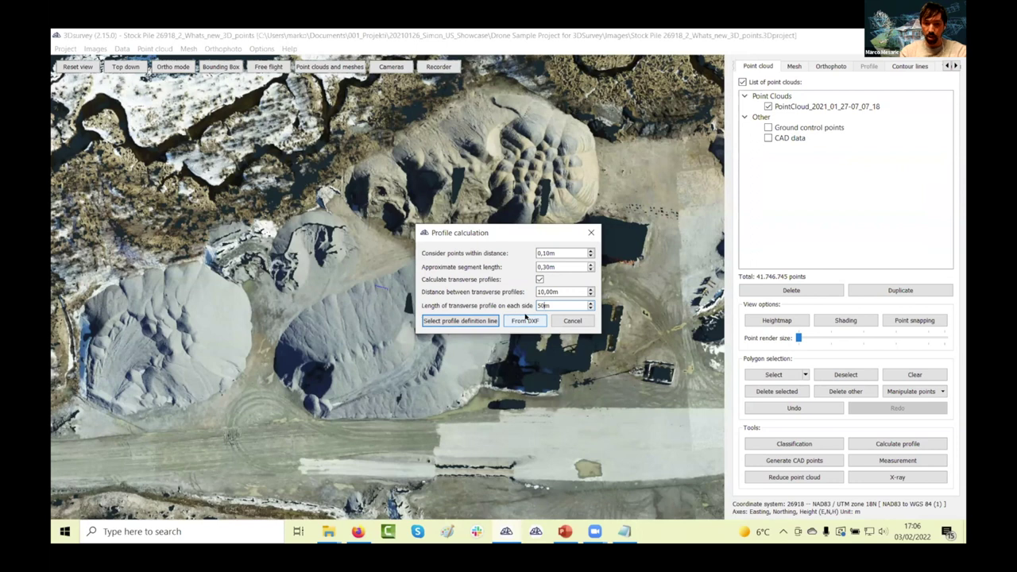
pyautogui.click(461, 321)
pyautogui.click(274, 342)
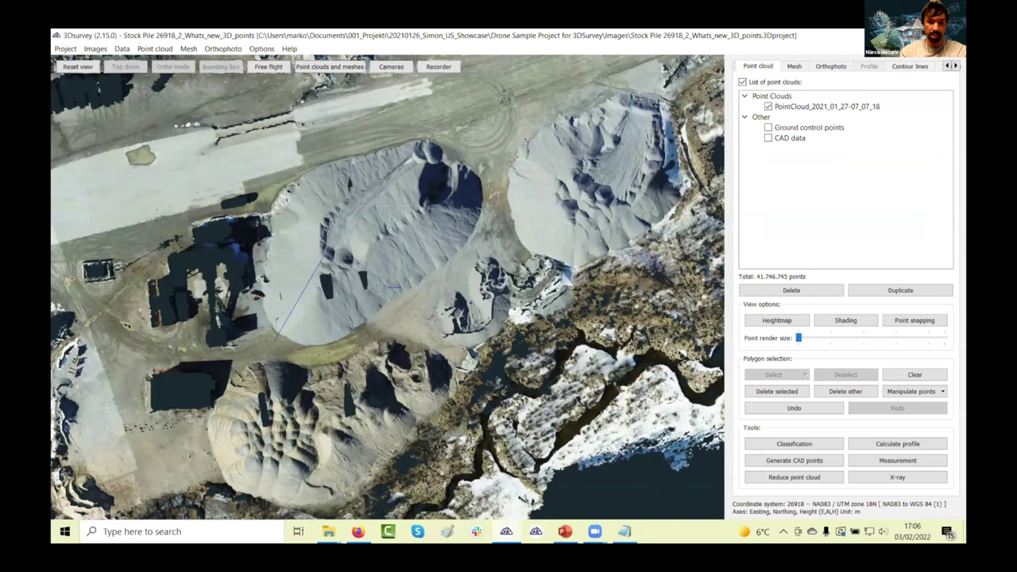
# - Finish the profile line so 3Dsurvey calculates the transverse profiles across the stockpile
pyautogui.click(464, 125)
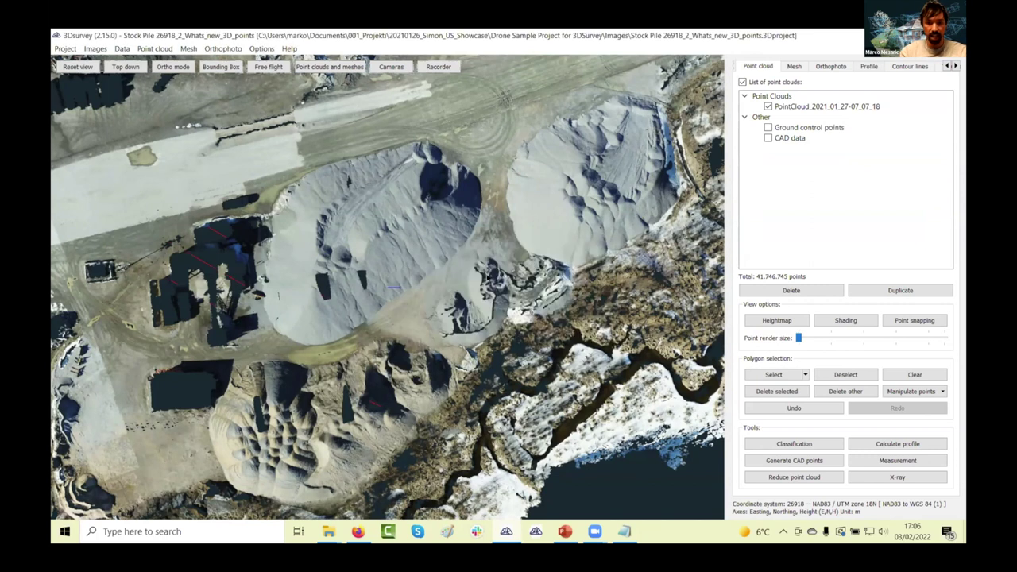
pyautogui.scroll(3, 314, 298)
pyautogui.moveTo(399, 363); pyautogui.dragTo(541, 270)
# - Hide the point cloud and show the profile lines over the Stockpile_Ortho orthophoto, zoomed in
pyautogui.click(768, 105)
pyautogui.moveTo(572, 195); pyautogui.dragTo(460, 307)
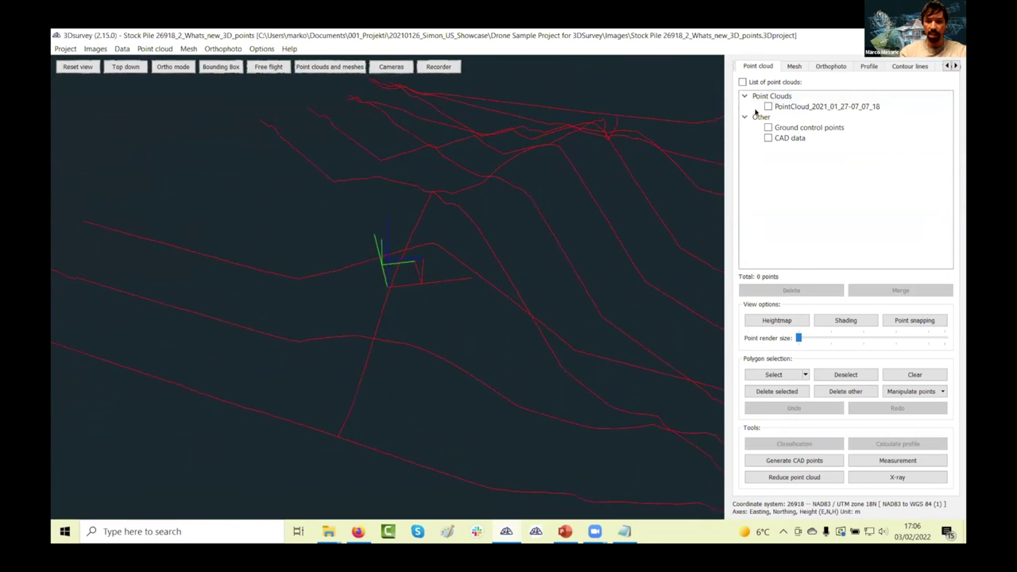
pyautogui.click(826, 66)
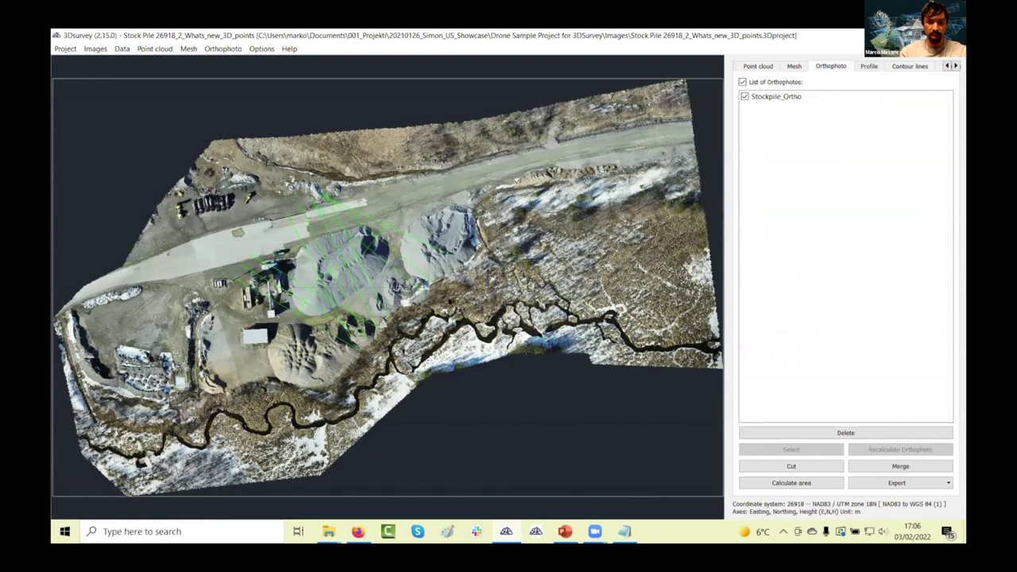
pyautogui.scroll(10, 449, 300)
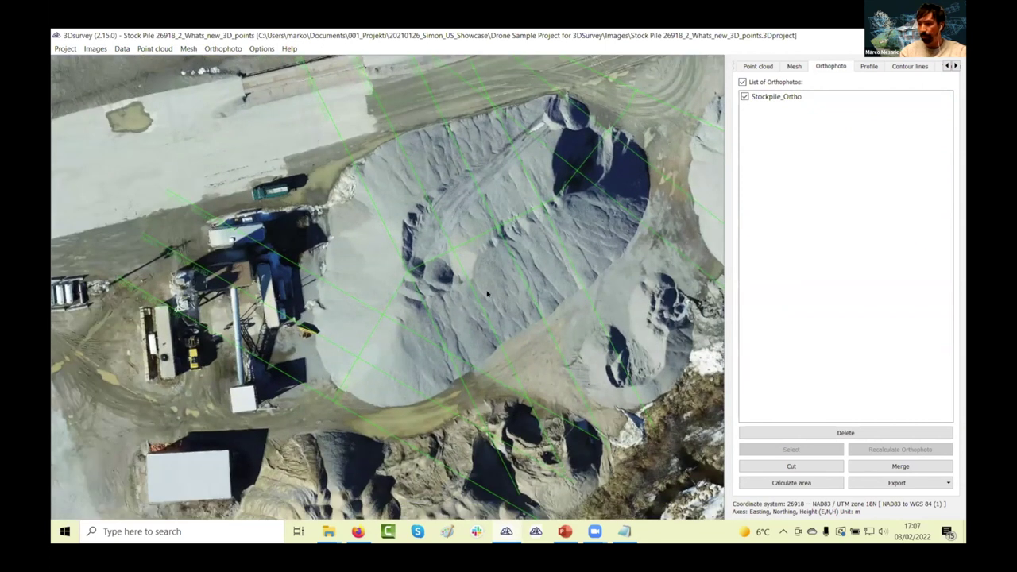
# - Open the profile charts and set the Profile title text size to 60
pyautogui.click(869, 66)
pyautogui.scroll(2, 345, 148)
pyautogui.scroll(2, 374, 163)
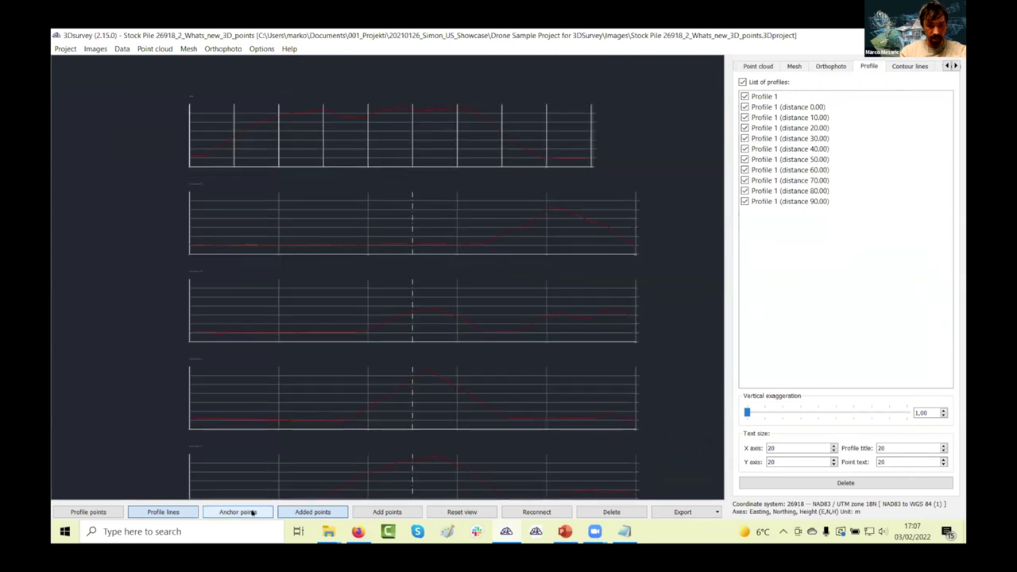
pyautogui.moveTo(781, 447); pyautogui.dragTo(713, 447)
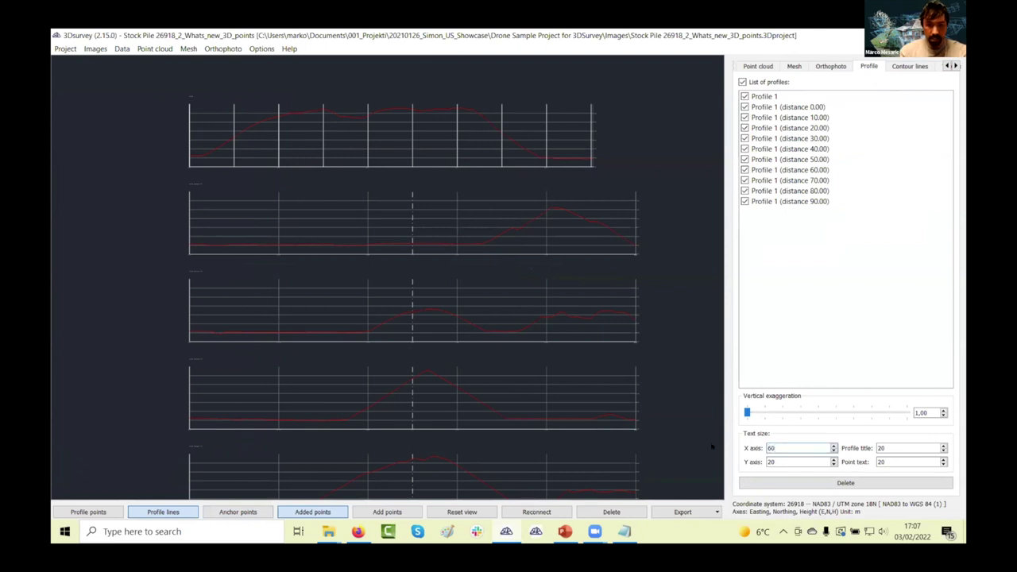
pyautogui.moveTo(771, 461); pyautogui.dragTo(752, 462)
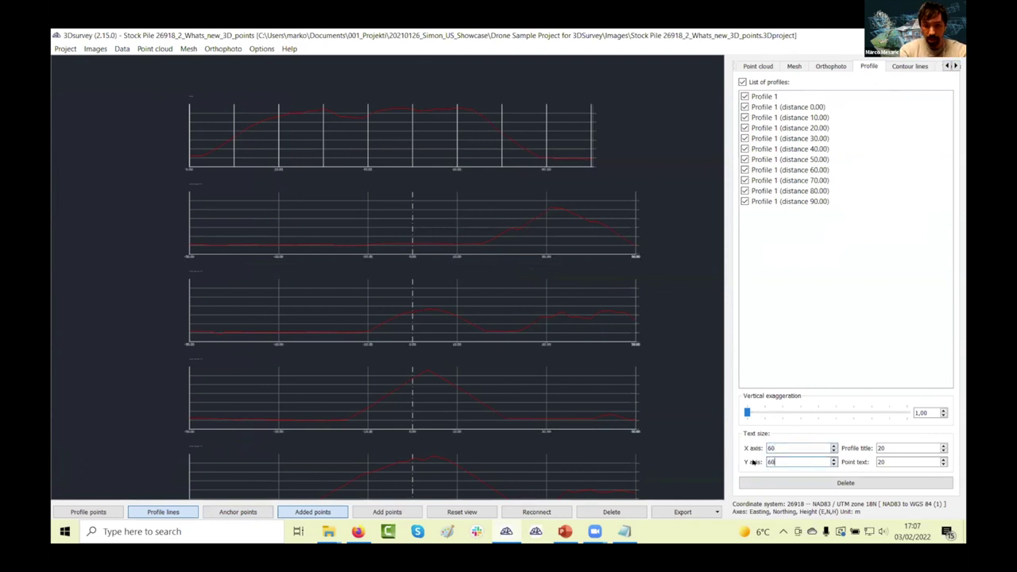
pyautogui.moveTo(887, 448); pyautogui.dragTo(838, 447)
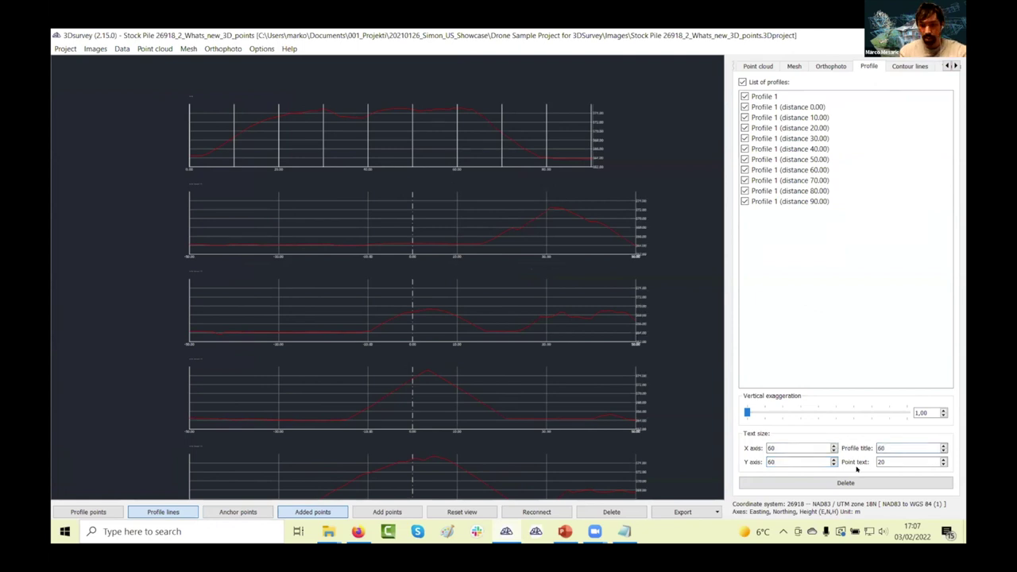
pyautogui.press('Tab')
pyautogui.write('60')
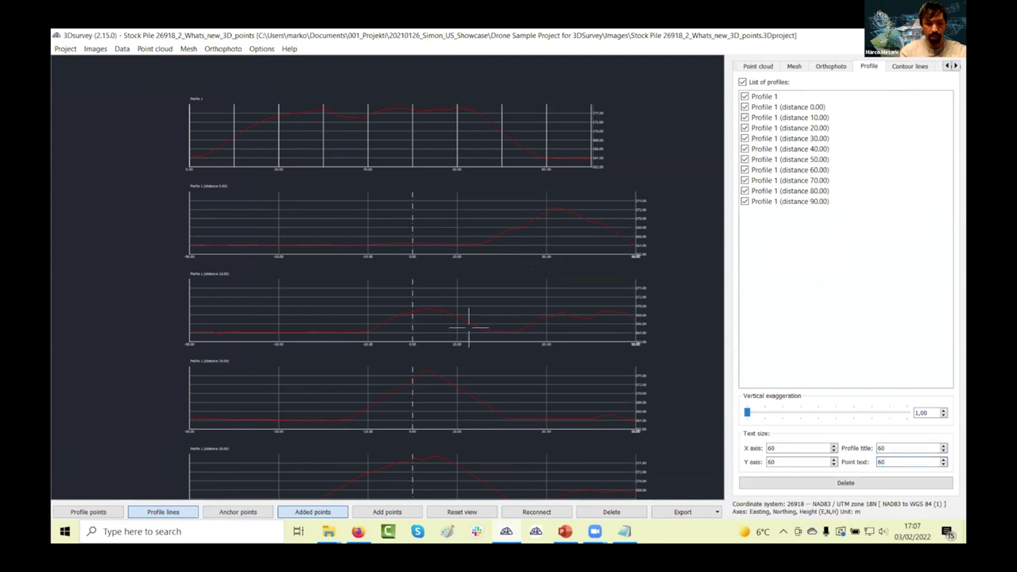
# - Zoom into Profile 1 and turn on its anchor points
pyautogui.scroll(1, 441, 318)
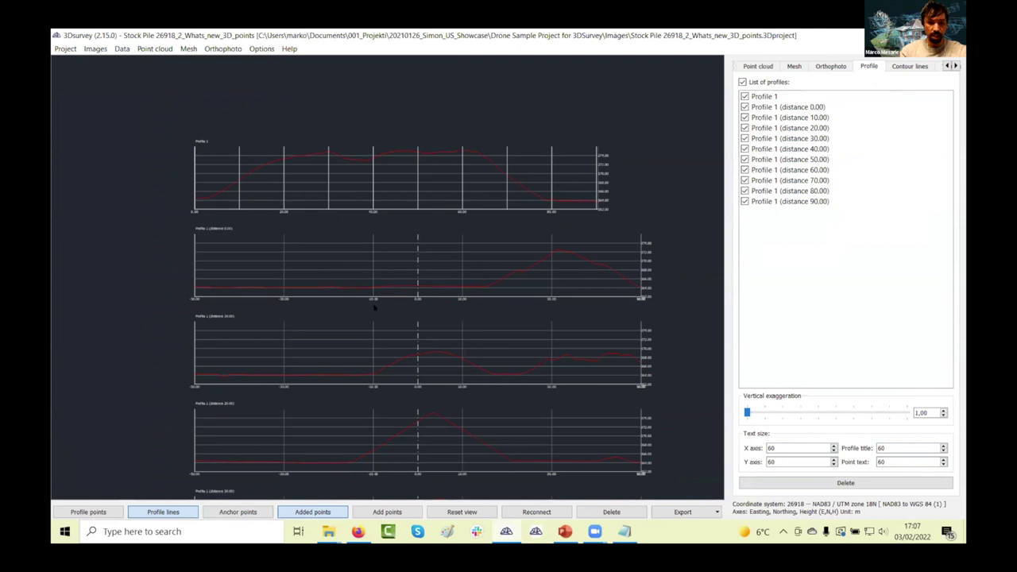
pyautogui.scroll(3, 405, 345)
pyautogui.scroll(-3, 460, 212)
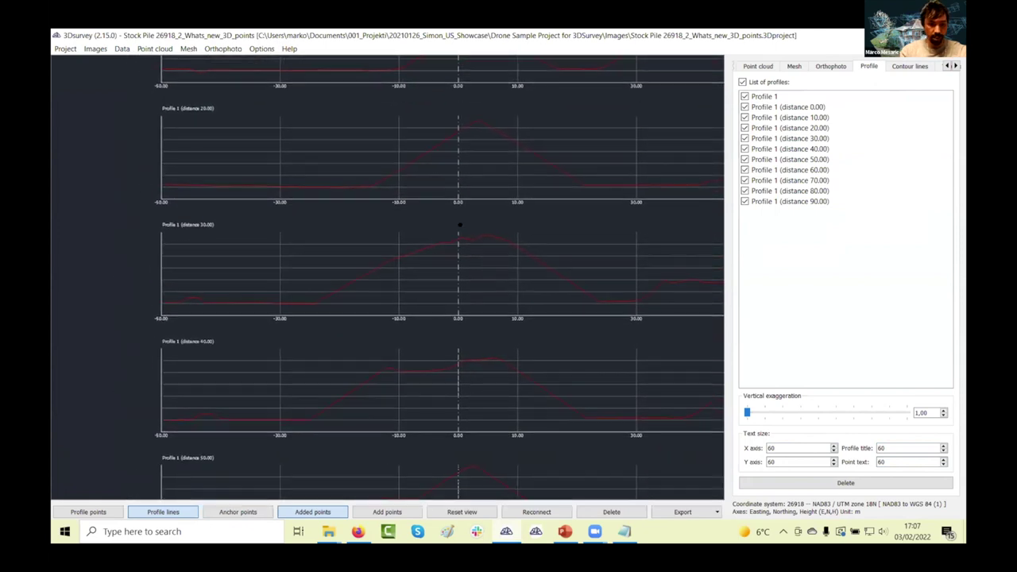
pyautogui.scroll(-3, 434, 199)
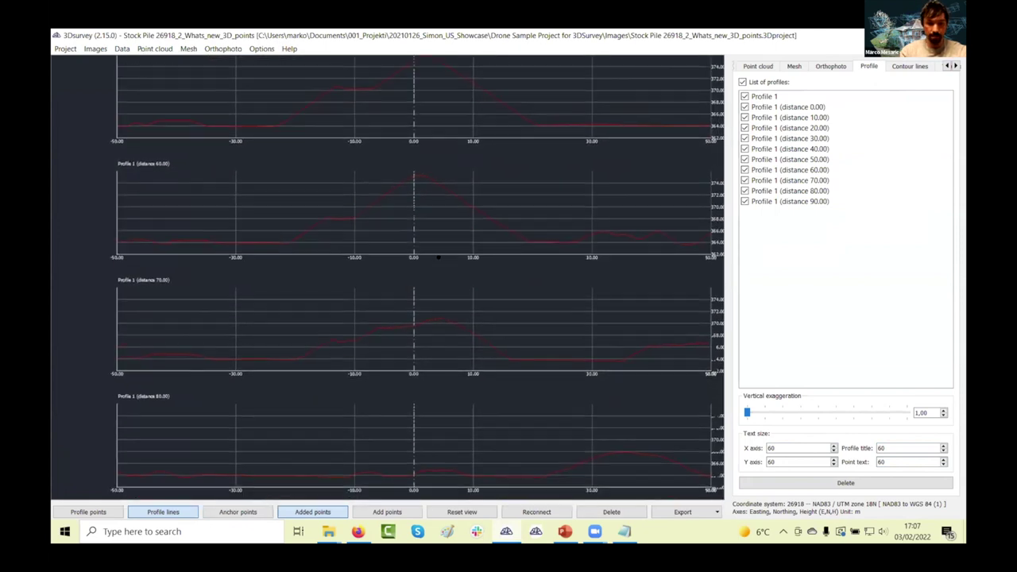
pyautogui.scroll(3, 441, 358)
pyautogui.scroll(3, 438, 358)
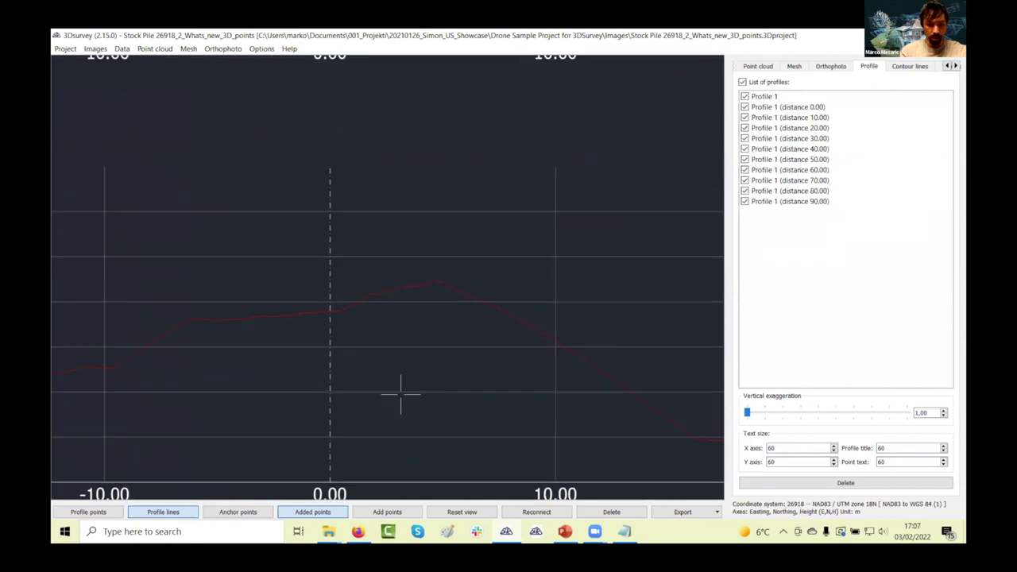
pyautogui.click(267, 513)
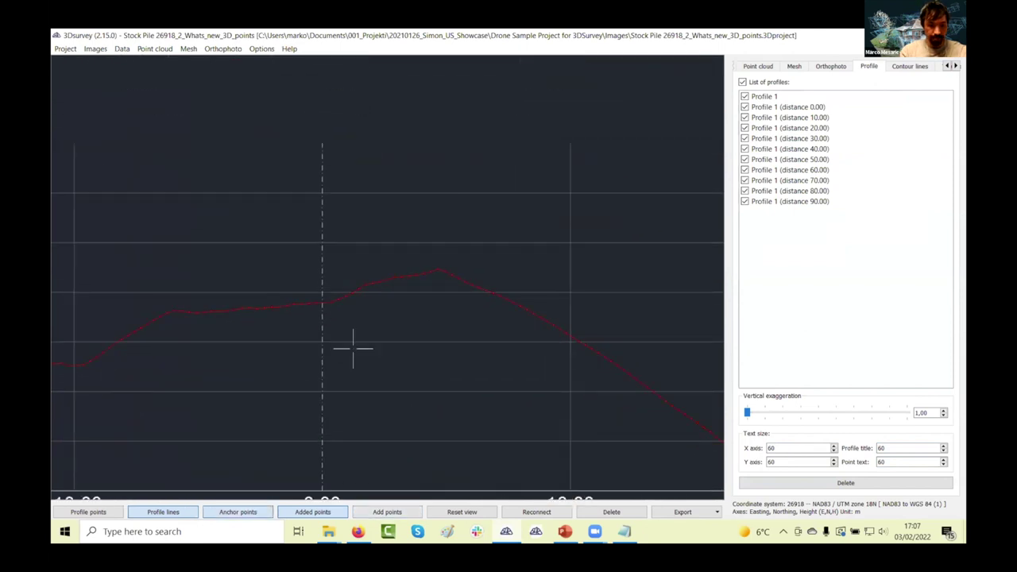
# - Drag the peak point and its neighbour well above the terrain
pyautogui.scroll(2, 433, 263)
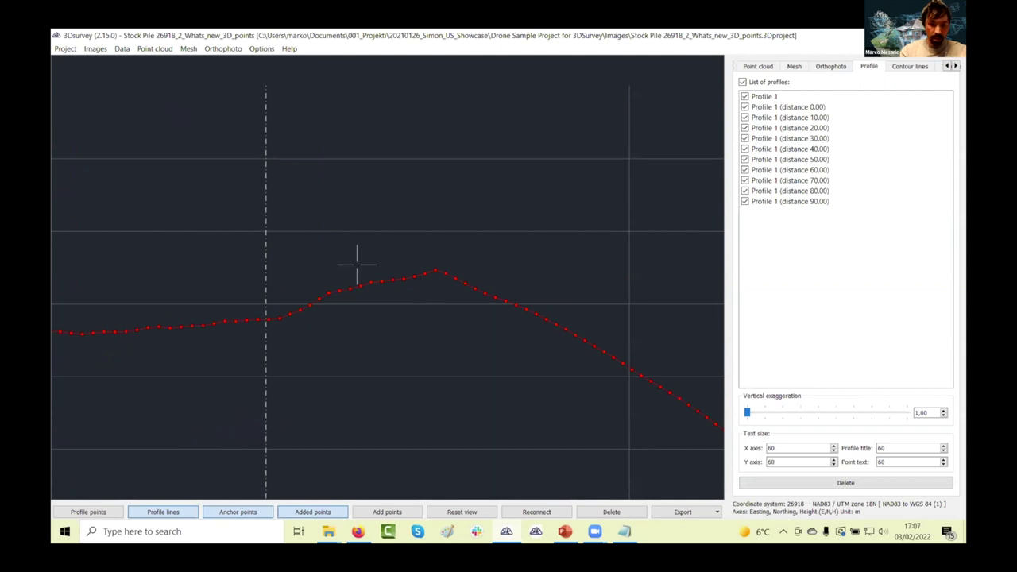
pyautogui.scroll(2, 357, 265)
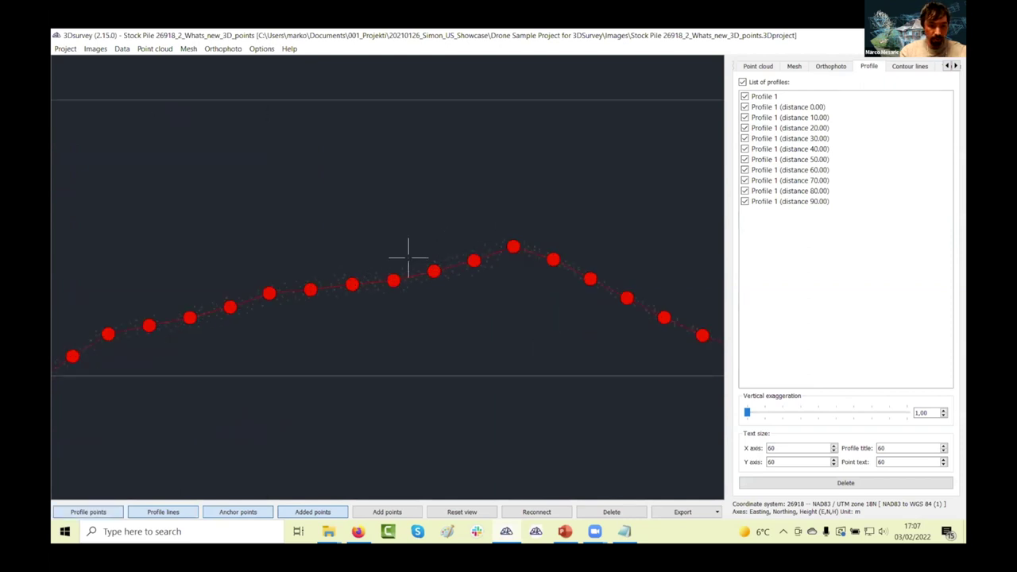
pyautogui.scroll(-1, 453, 278)
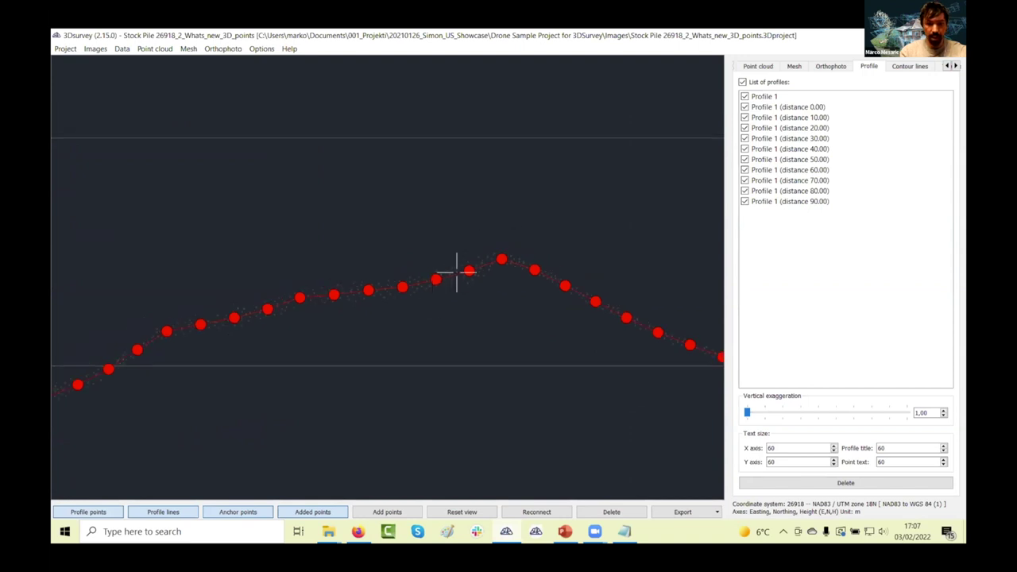
pyautogui.moveTo(490, 253); pyautogui.dragTo(397, 114)
pyautogui.moveTo(529, 262); pyautogui.dragTo(571, 104)
pyautogui.scroll(-1, 529, 186)
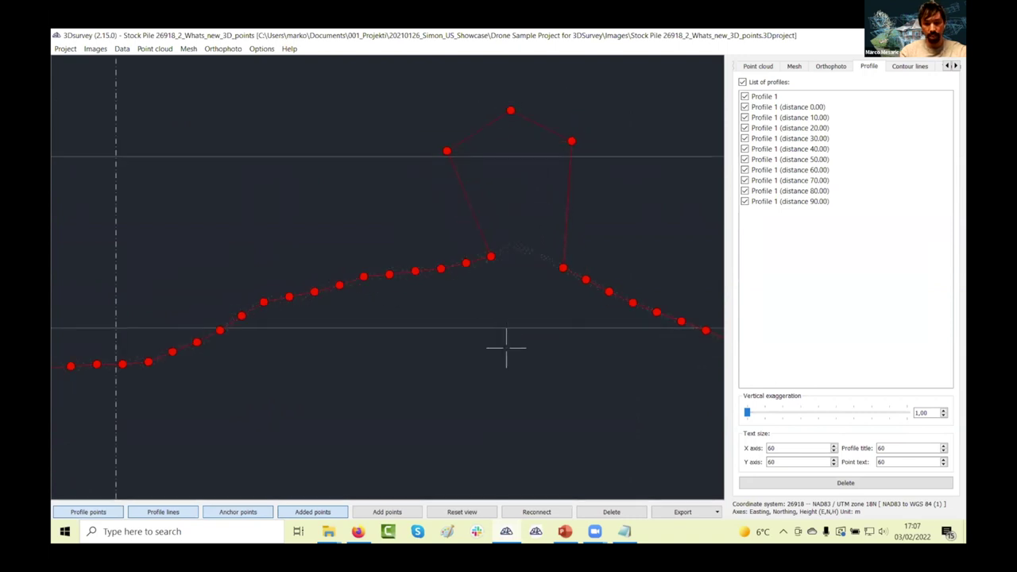
# - Add a point labelled 'Higest point' at the top of Profile 1's raised peak
pyautogui.click(389, 513)
pyautogui.scroll(-1, 495, 228)
pyautogui.click(510, 161)
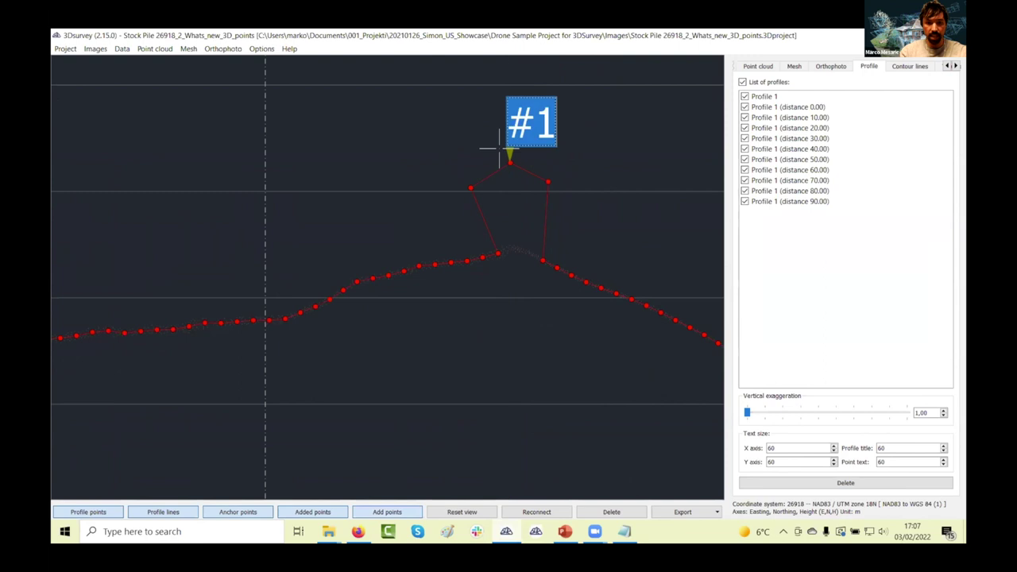
pyautogui.write('Hig')
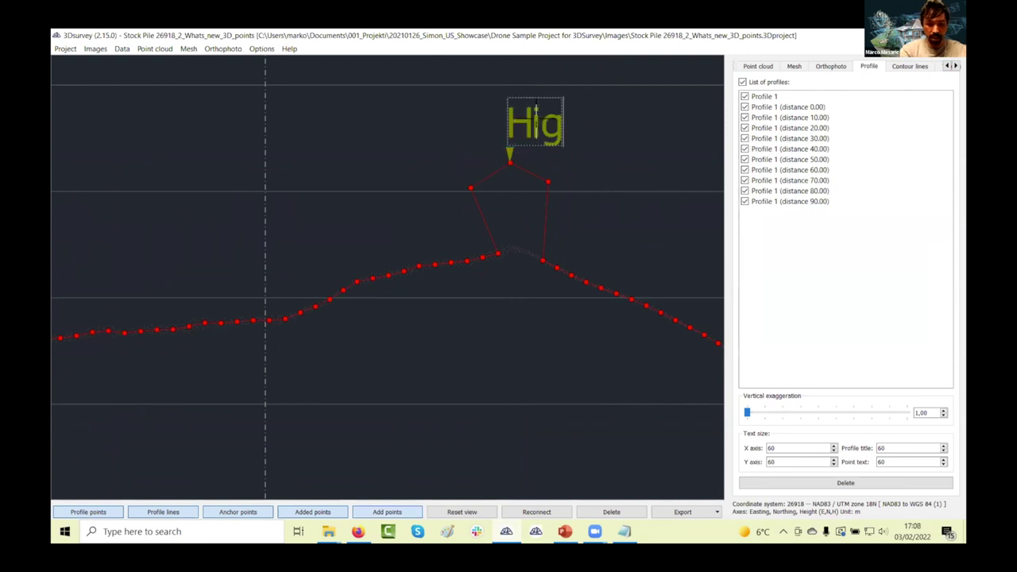
pyautogui.write('est point')
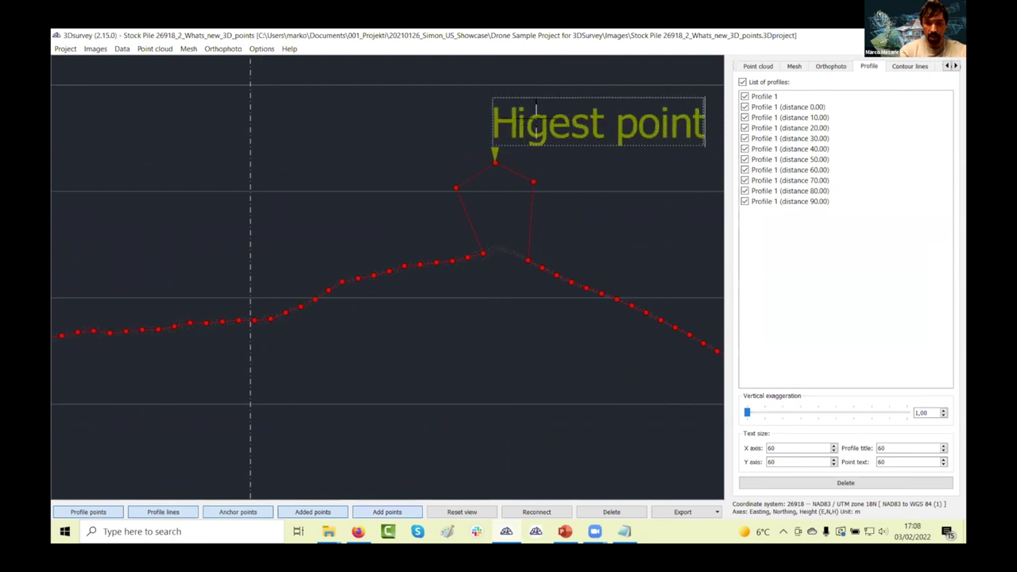
pyautogui.press('Return')
pyautogui.click(462, 197)
pyautogui.scroll(-3, 462, 197)
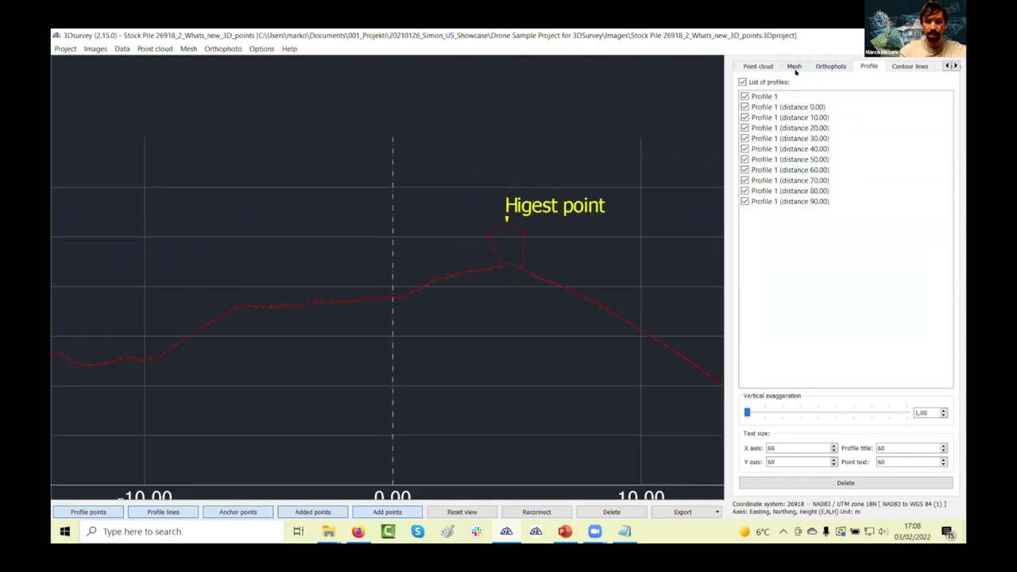
# - Show the 3D mesh with CAD layers and point labels, orbiting and zooming onto the stockpile
pyautogui.click(795, 69)
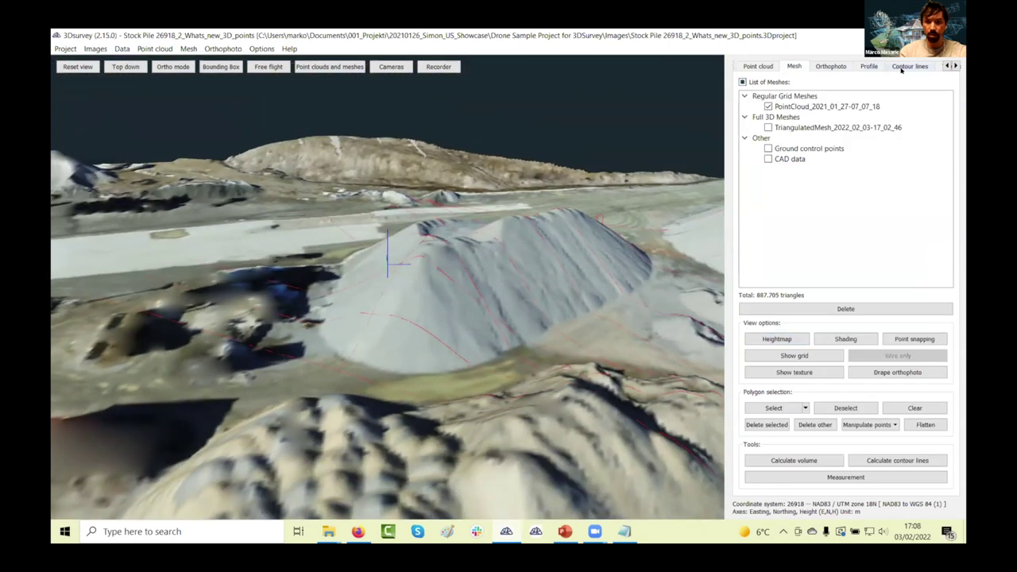
pyautogui.click(945, 67)
pyautogui.click(946, 66)
pyautogui.click(780, 66)
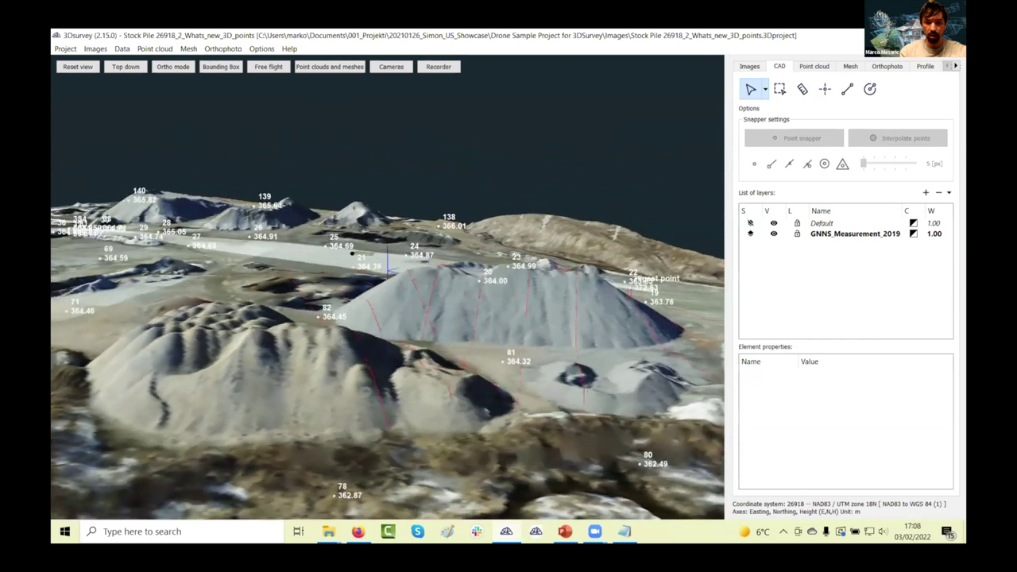
pyautogui.moveTo(524, 318); pyautogui.dragTo(415, 367)
pyautogui.scroll(8, 415, 367)
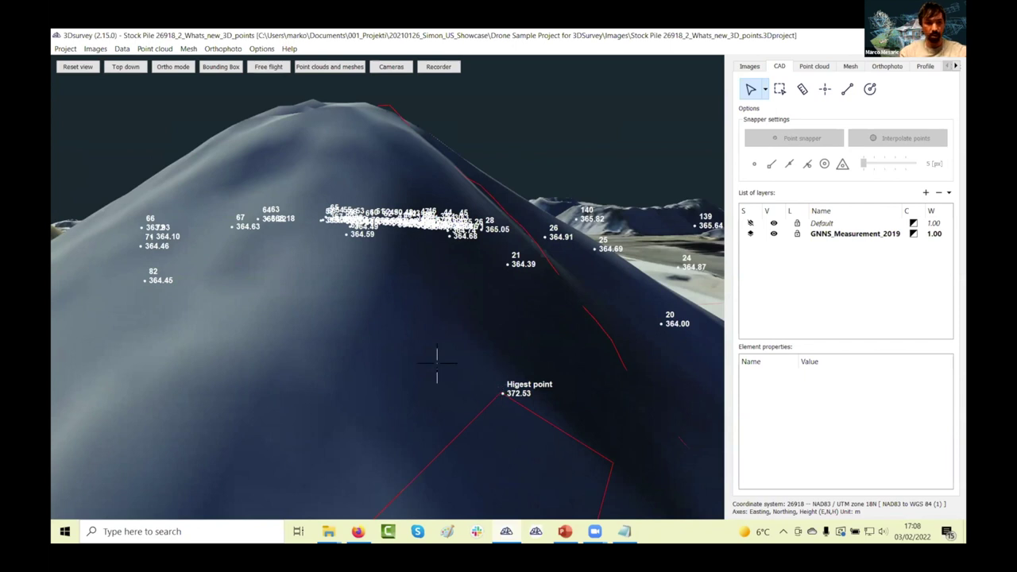
pyautogui.scroll(-6, 402, 366)
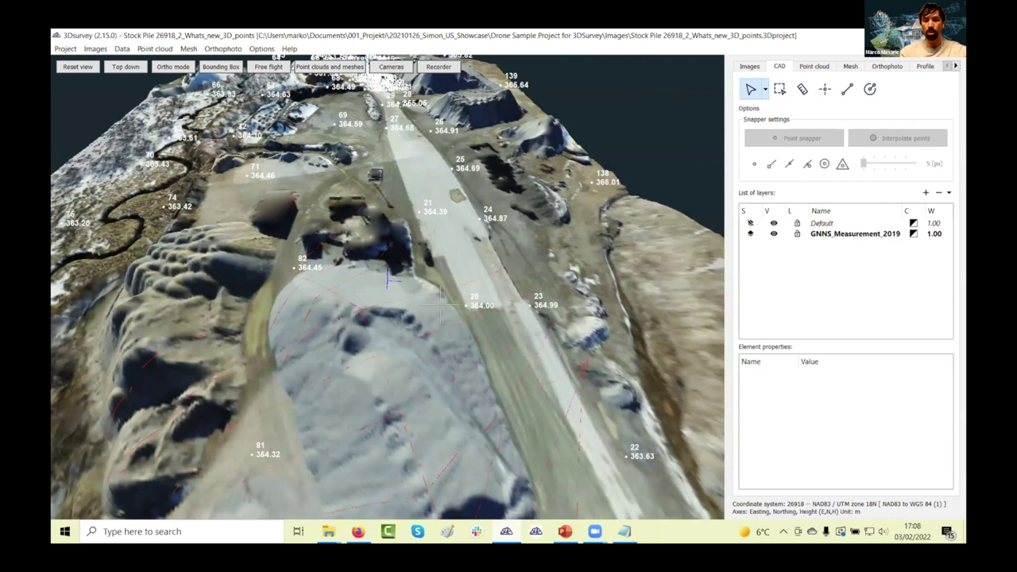
pyautogui.scroll(-3, 441, 307)
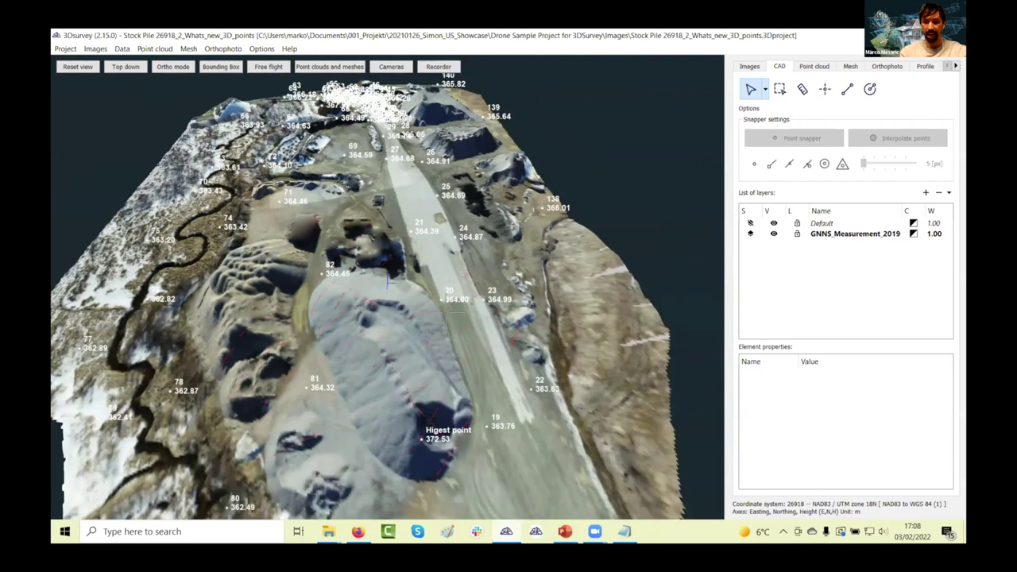
pyautogui.click(75, 49)
# - Generate a Measurements report with the default options from the Project menu
pyautogui.moveTo(77, 147)
pyautogui.click(203, 162)
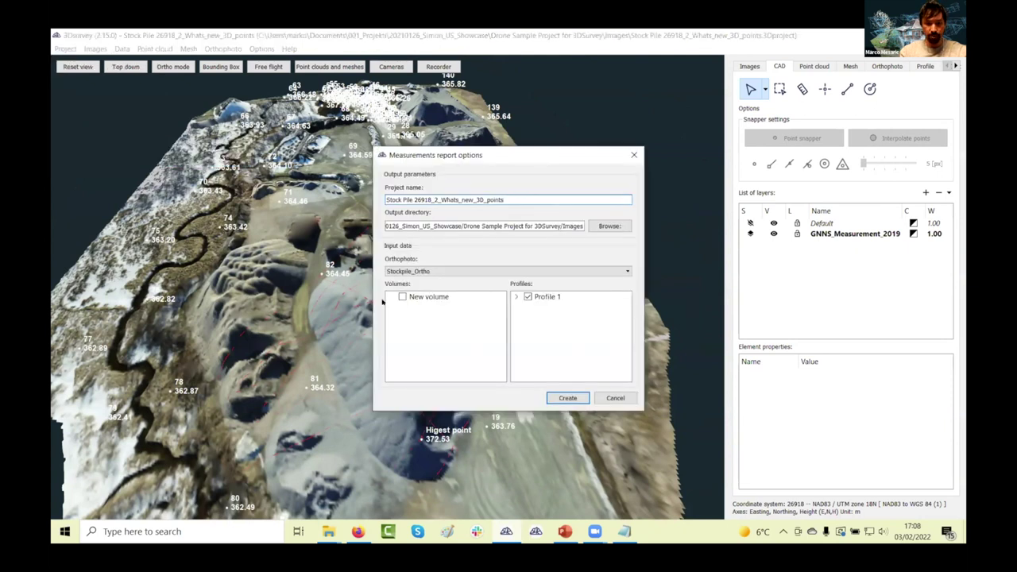
pyautogui.click(567, 398)
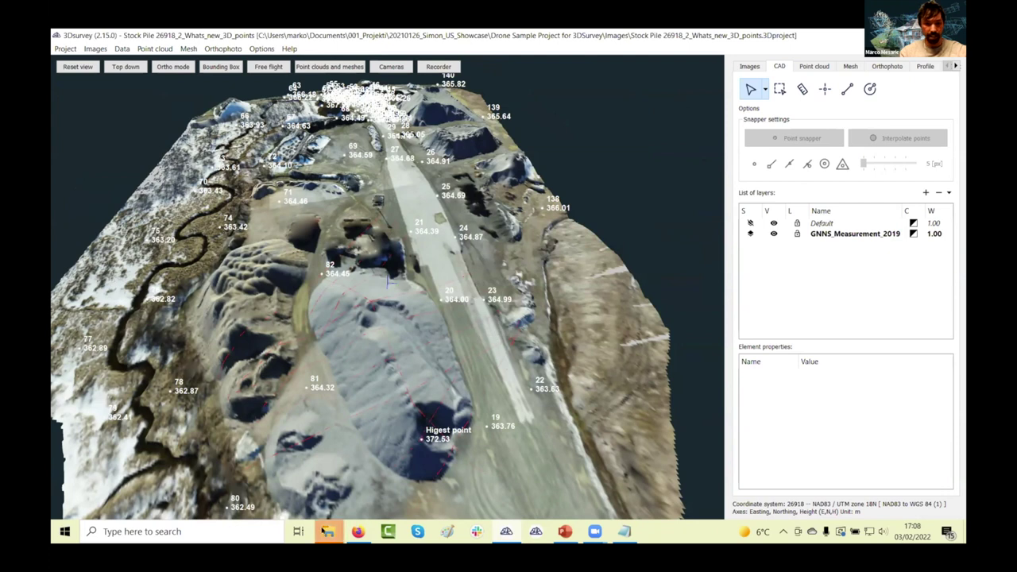
# - Open the generated measurements report .docx from the Images folder
pyautogui.moveTo(328, 531)
pyautogui.click(476, 477)
pyautogui.doubleClick(410, 352)
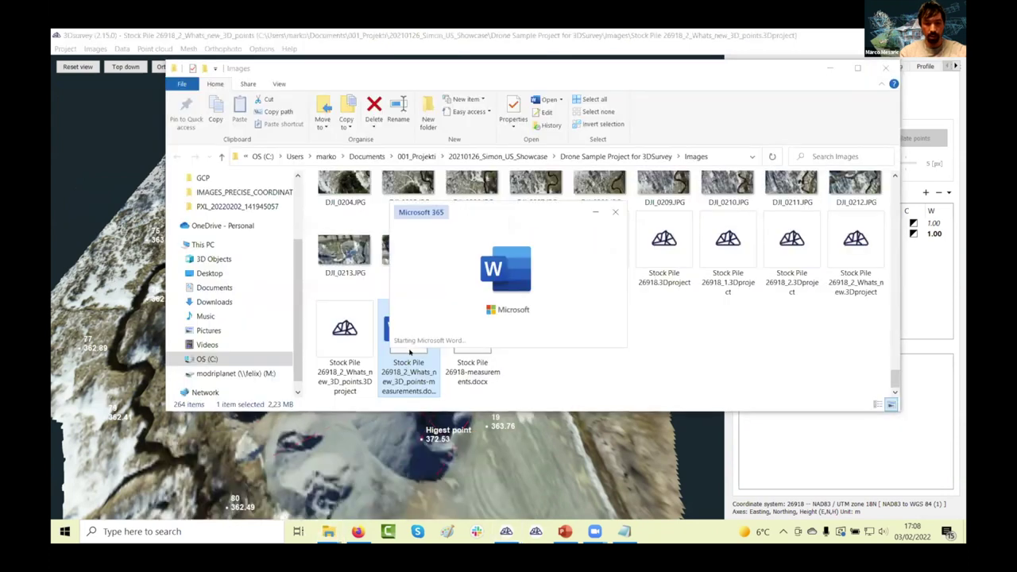
# - Review the report's volume table, profile coordinates and charts, then close Word
pyautogui.scroll(-3, 405, 286)
pyautogui.scroll(1, 406, 286)
pyautogui.scroll(-2, 408, 283)
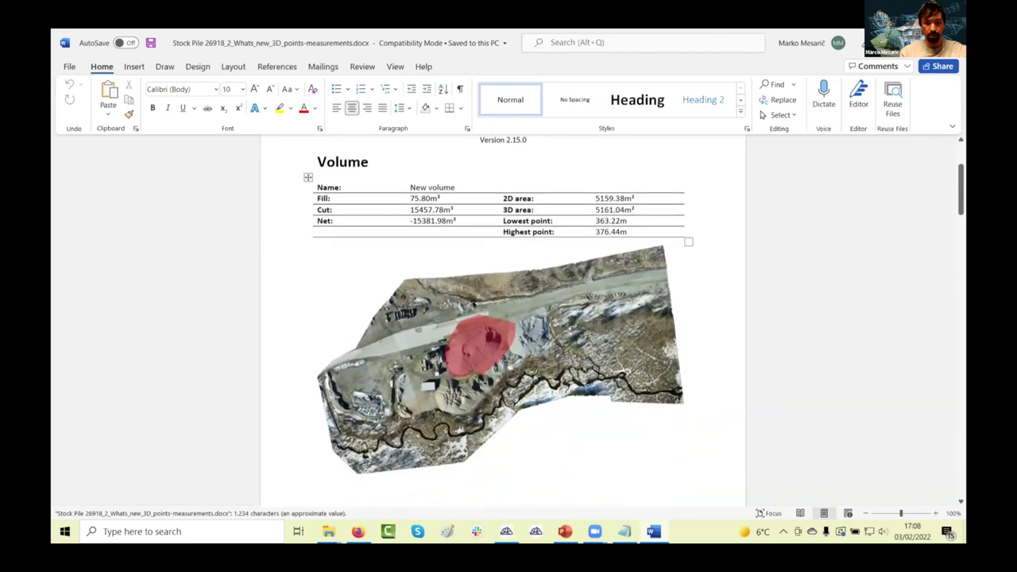
pyautogui.scroll(-15, 424, 223)
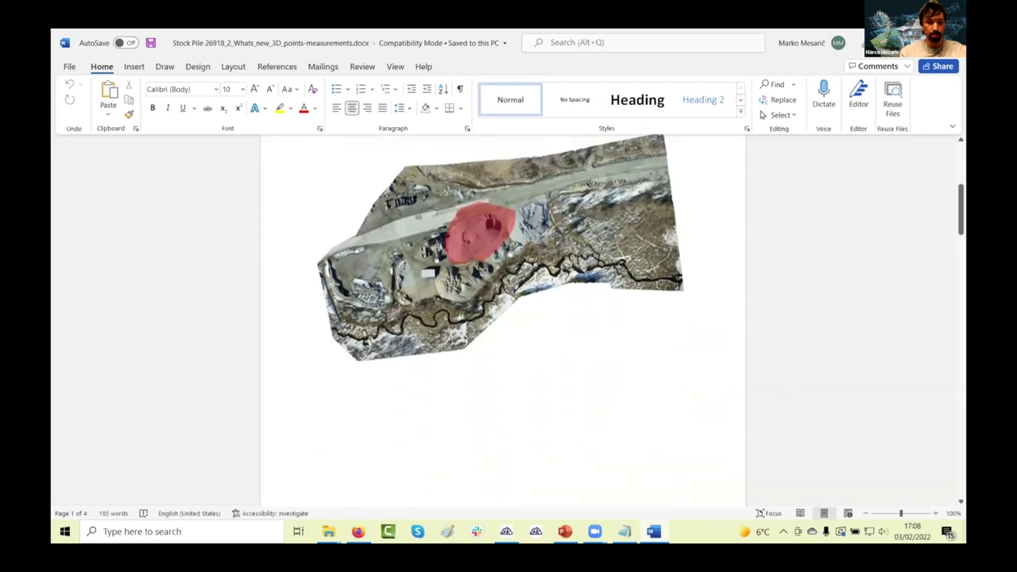
pyautogui.scroll(-4, 484, 274)
pyautogui.scroll(2, 468, 294)
pyautogui.scroll(-2, 453, 306)
pyautogui.scroll(-20, 447, 310)
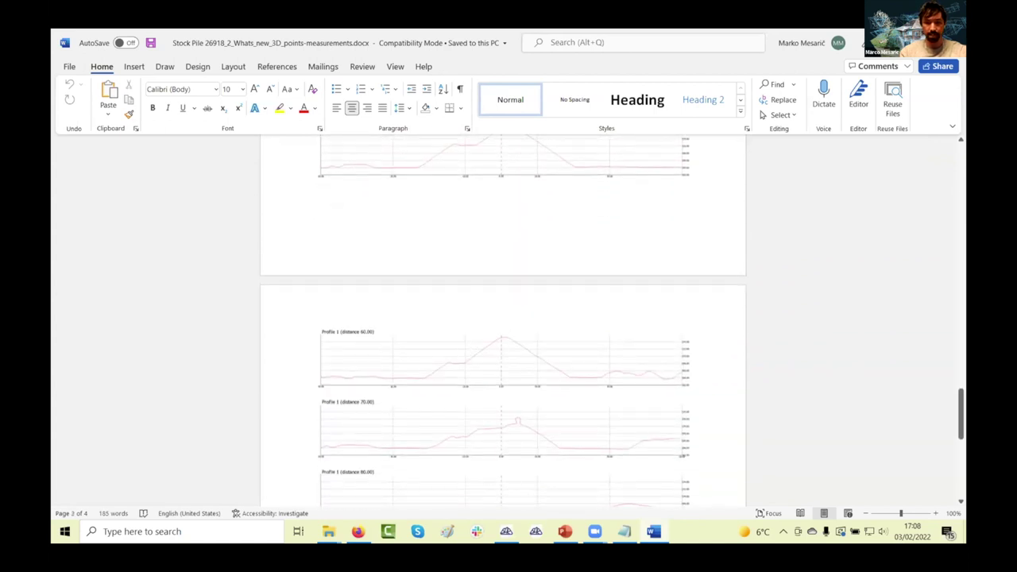
pyautogui.hotkey('alt', 'F4')
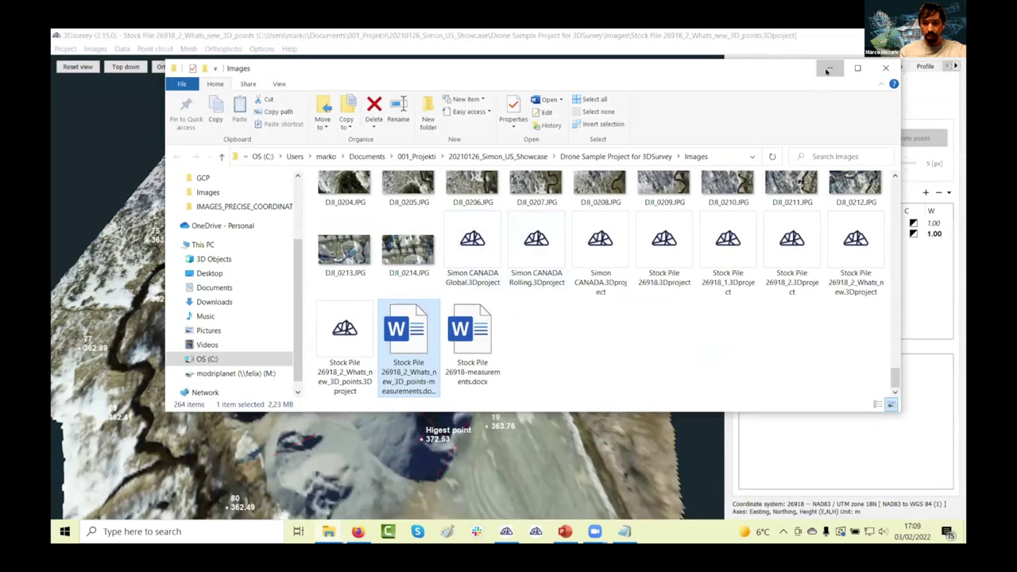
pyautogui.click(827, 69)
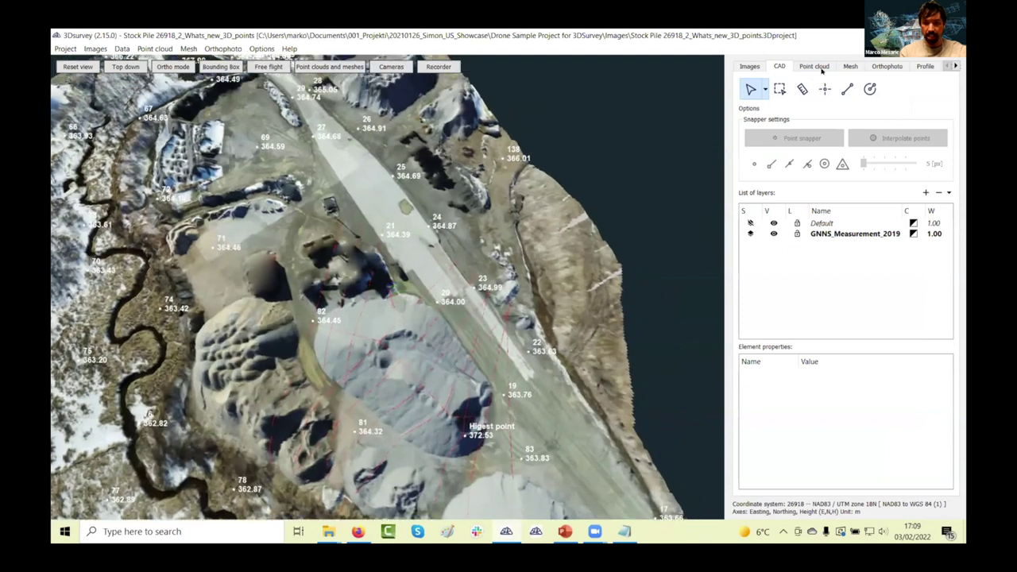
# - Texture the mesh by draping the orthophoto over it
pyautogui.click(850, 66)
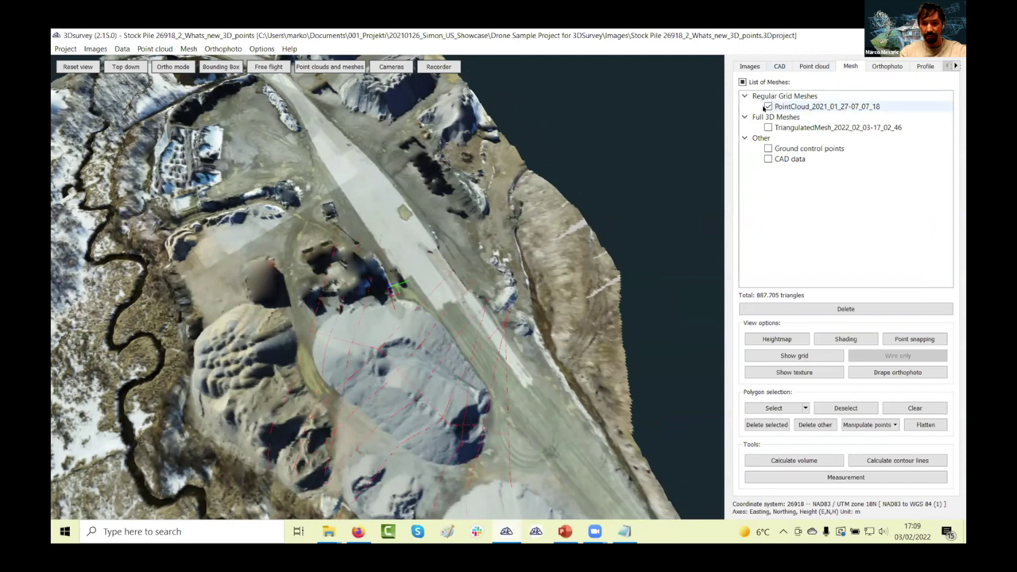
pyautogui.click(877, 372)
pyautogui.click(520, 289)
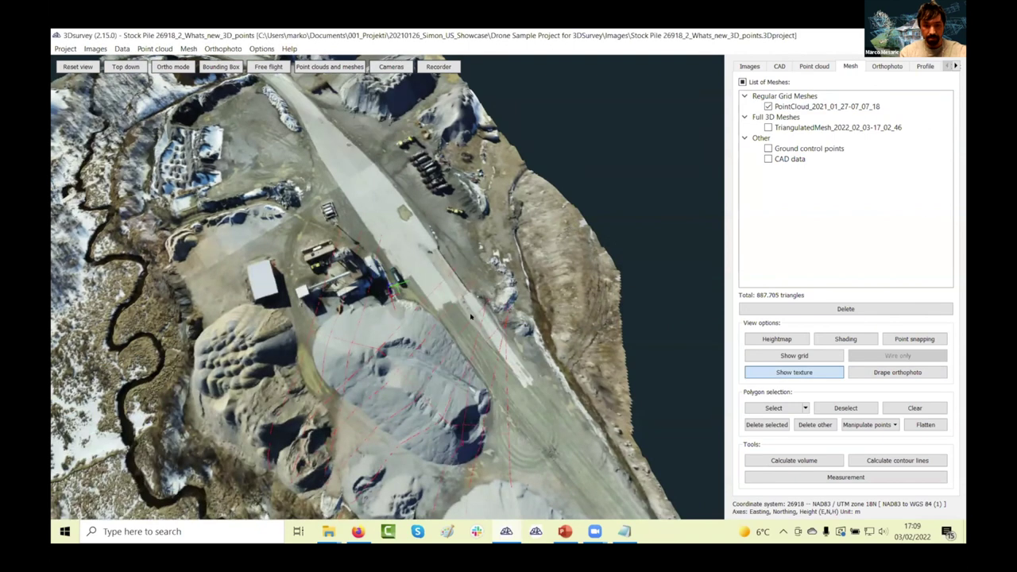
pyautogui.moveTo(574, 247); pyautogui.dragTo(492, 318)
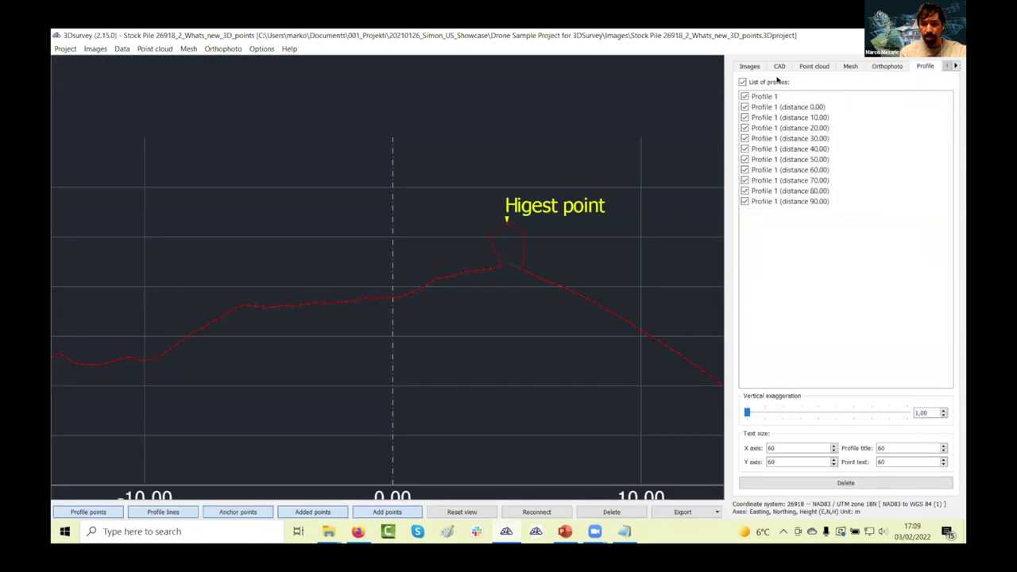
# - Hide all profiles and show the CAD layers again, zoomed toward the road
pyautogui.click(743, 82)
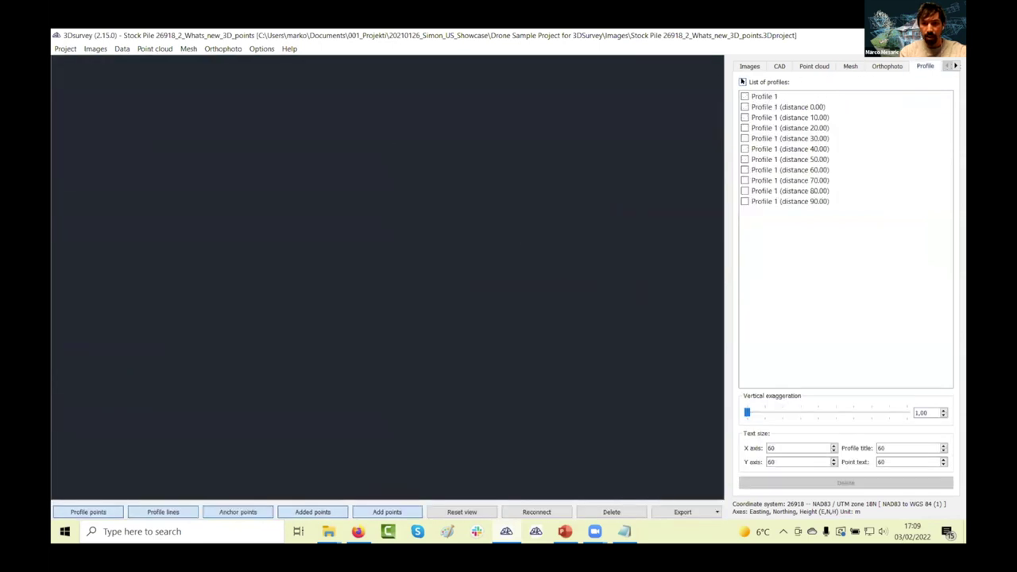
pyautogui.click(813, 66)
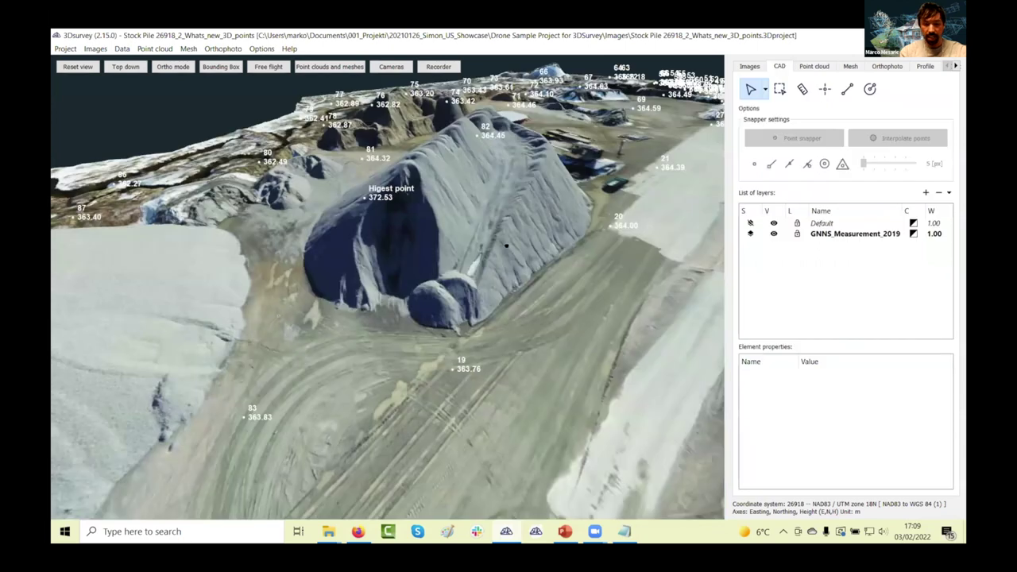
pyautogui.moveTo(507, 245); pyautogui.dragTo(445, 239)
pyautogui.scroll(10, 445, 222)
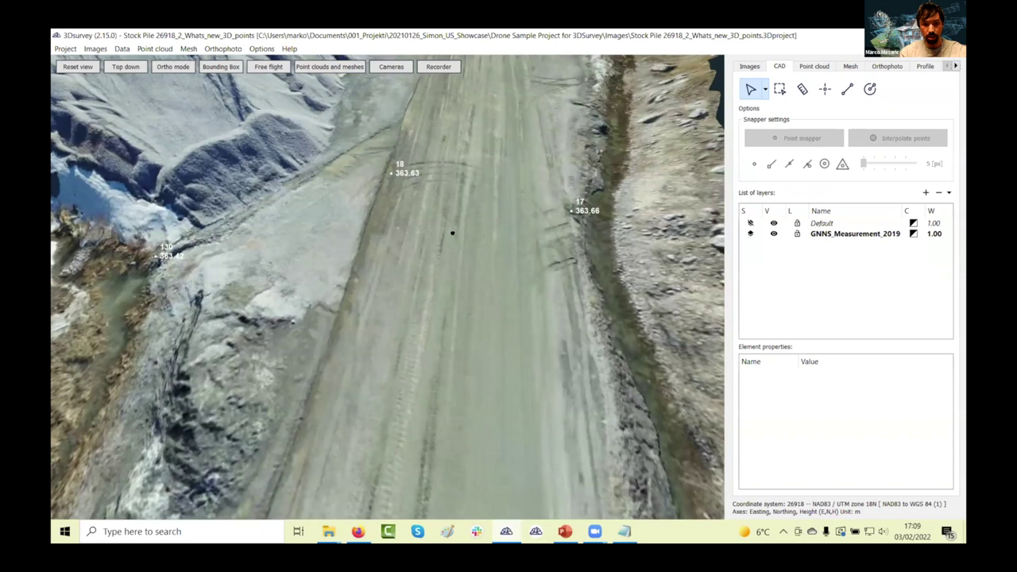
# - Create a new CAD layer named Road and make it the active layer
pyautogui.scroll(-3, 453, 235)
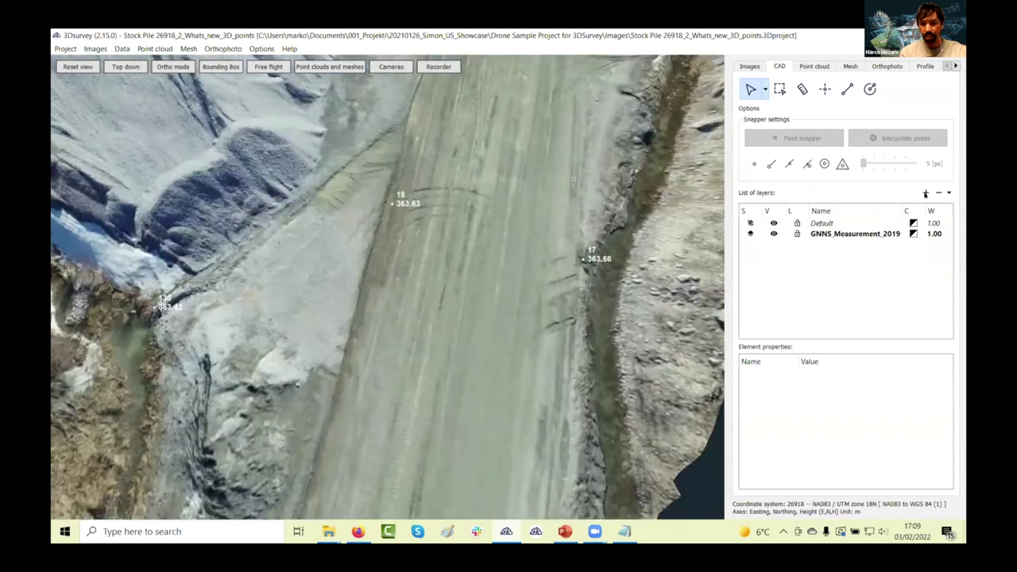
pyautogui.click(925, 193)
pyautogui.write('Road')
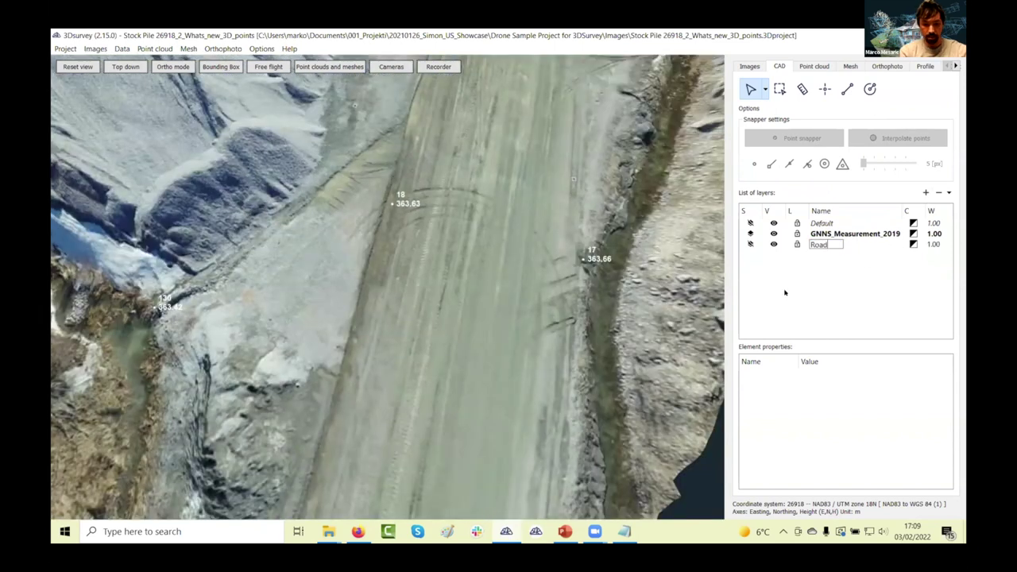
pyautogui.click(750, 245)
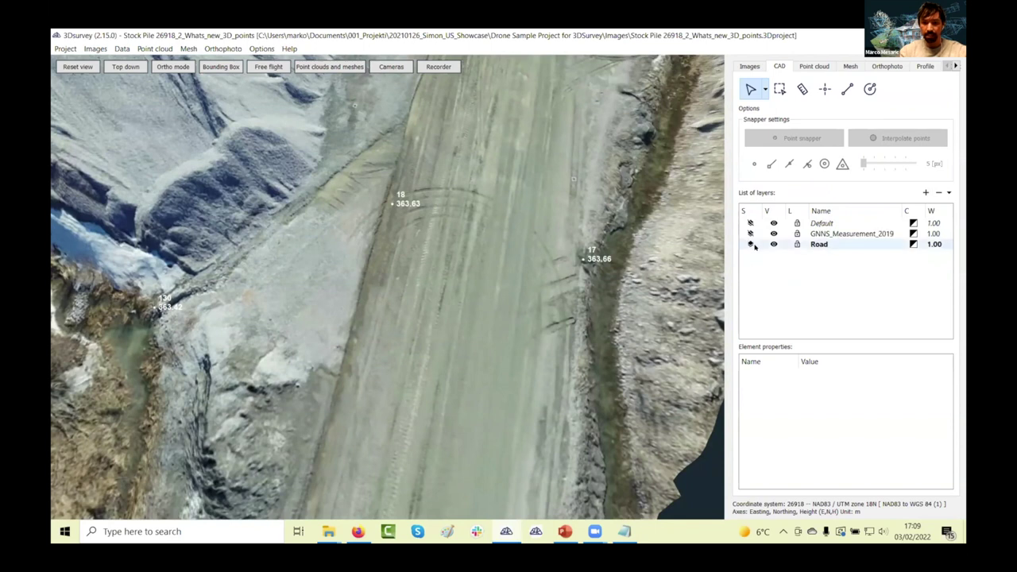
# - Give the Road layer a red colour and a 3.00 line width
pyautogui.click(913, 245)
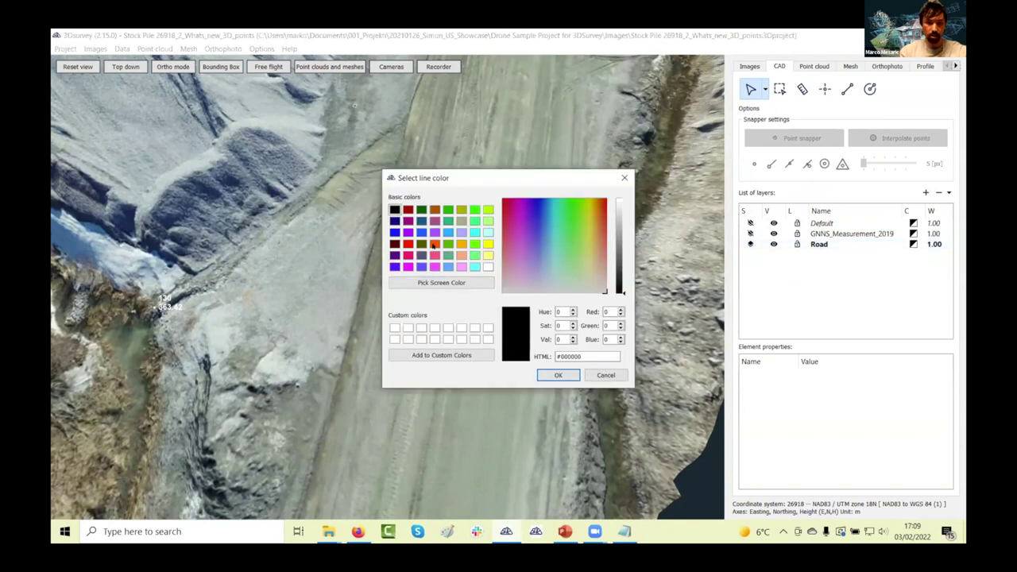
pyautogui.click(407, 244)
pyautogui.click(557, 376)
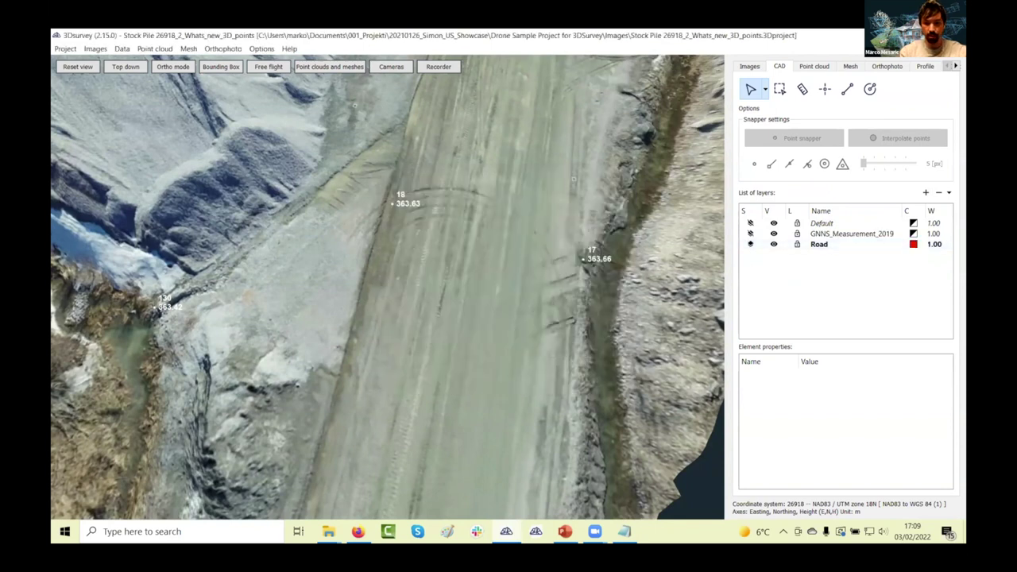
pyautogui.click(899, 278)
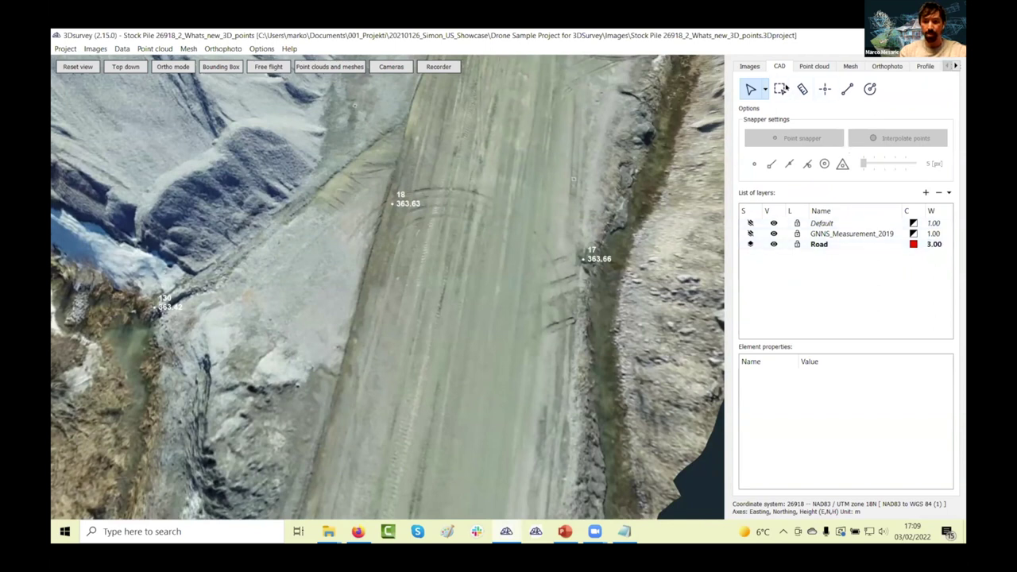
pyautogui.click(847, 89)
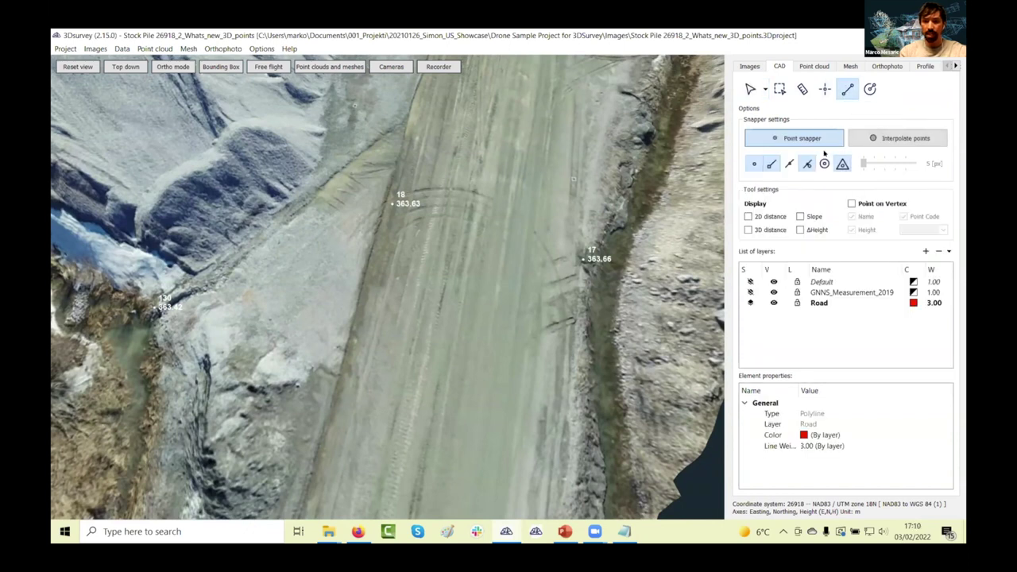
# - Label vertices with name and height but no point code, and start the Road polyline
pyautogui.click(851, 204)
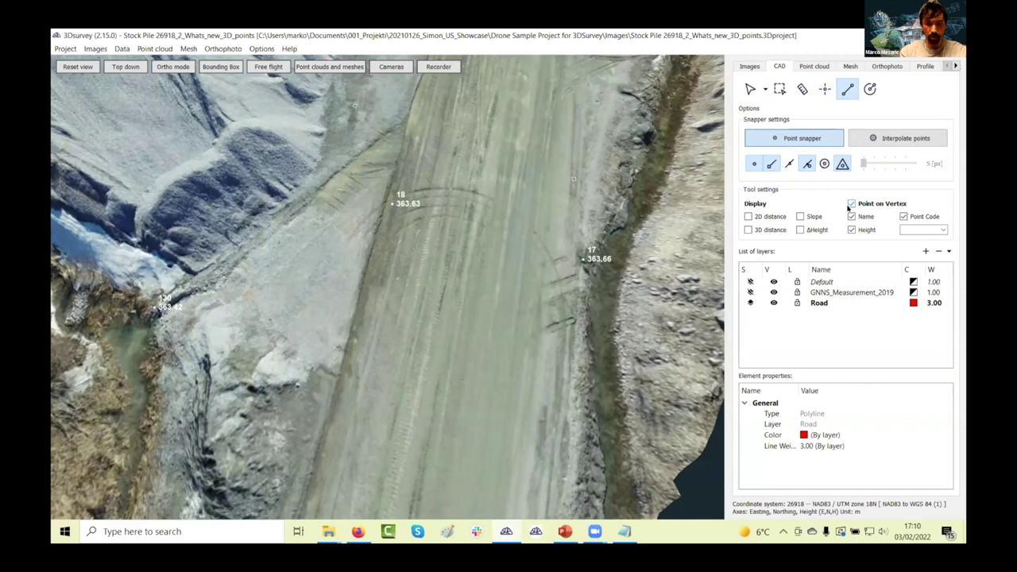
pyautogui.click(904, 216)
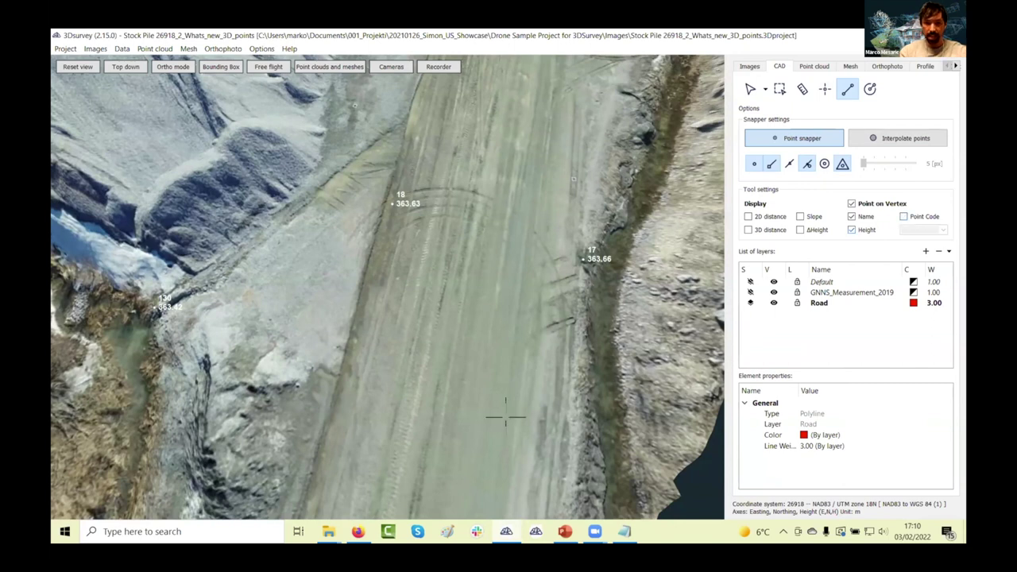
pyautogui.click(541, 489)
pyautogui.click(581, 196)
pyautogui.moveTo(519, 221); pyautogui.dragTo(592, 342, button='right')
pyautogui.click(569, 196)
pyautogui.moveTo(540, 217); pyautogui.dragTo(563, 150, button='right')
pyautogui.click(551, 175)
pyautogui.click(563, 151)
# - Continue the Road polyline along the road edge up to vertex Higest point10
pyautogui.moveTo(442, 397); pyautogui.dragTo(380, 509, button='right')
pyautogui.moveTo(380, 509); pyautogui.dragTo(314, 300)
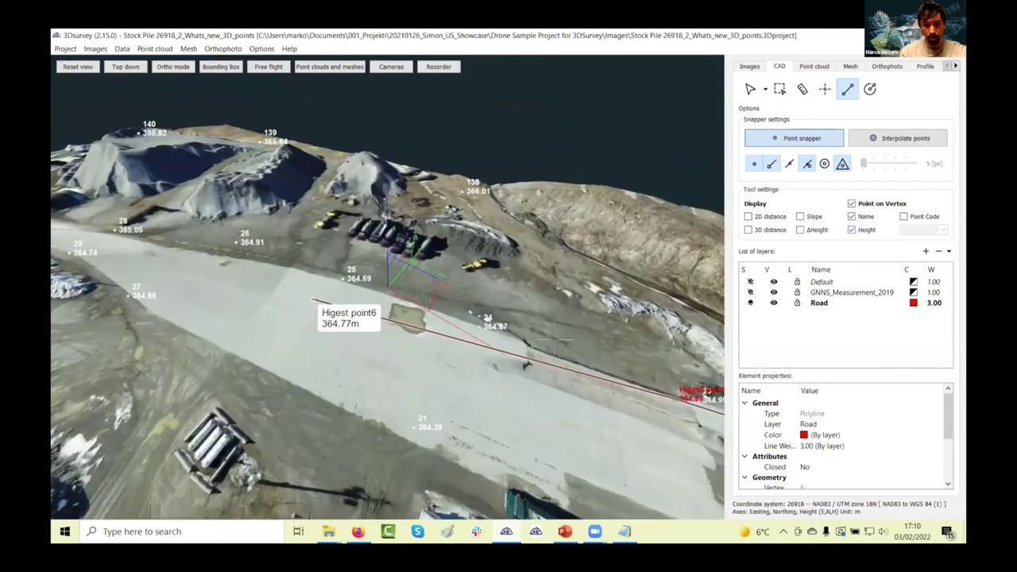
pyautogui.moveTo(558, 350); pyautogui.dragTo(381, 273)
pyautogui.click(391, 292)
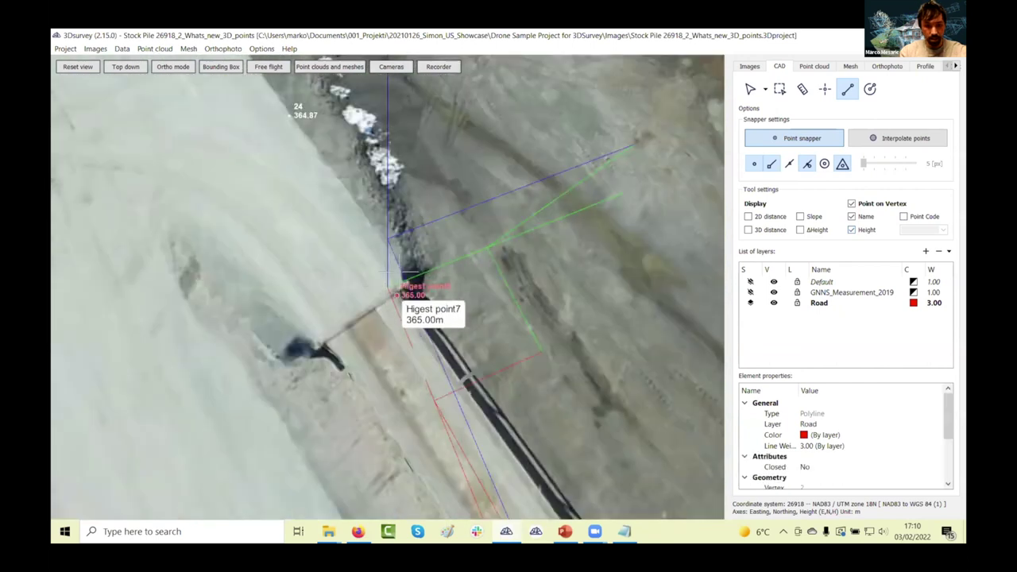
pyautogui.moveTo(277, 171); pyautogui.dragTo(424, 486)
pyautogui.click(281, 175)
pyautogui.moveTo(281, 176); pyautogui.dragTo(459, 412)
pyautogui.moveTo(329, 228); pyautogui.dragTo(246, 185)
pyautogui.moveTo(430, 272); pyautogui.dragTo(387, 354)
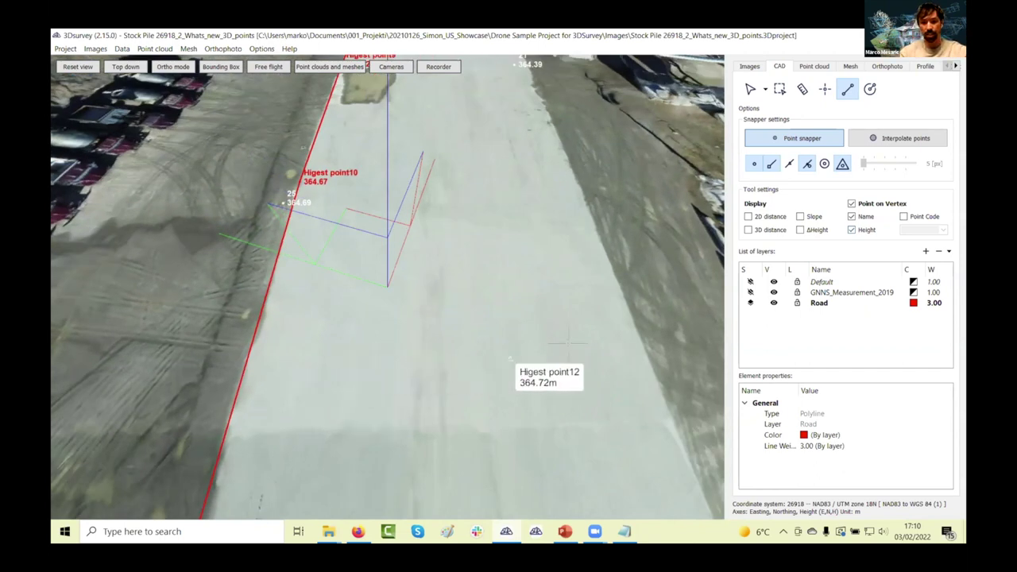
# - Trace the other road edge with vertices Higest point12 through Higest point16
pyautogui.click(656, 376)
pyautogui.click(583, 185)
pyautogui.click(534, 86)
pyautogui.moveTo(430, 258); pyautogui.dragTo(489, 290, button='middle')
pyautogui.click(493, 151)
pyautogui.moveTo(492, 151); pyautogui.dragTo(472, 266, button='middle')
pyautogui.click(472, 268)
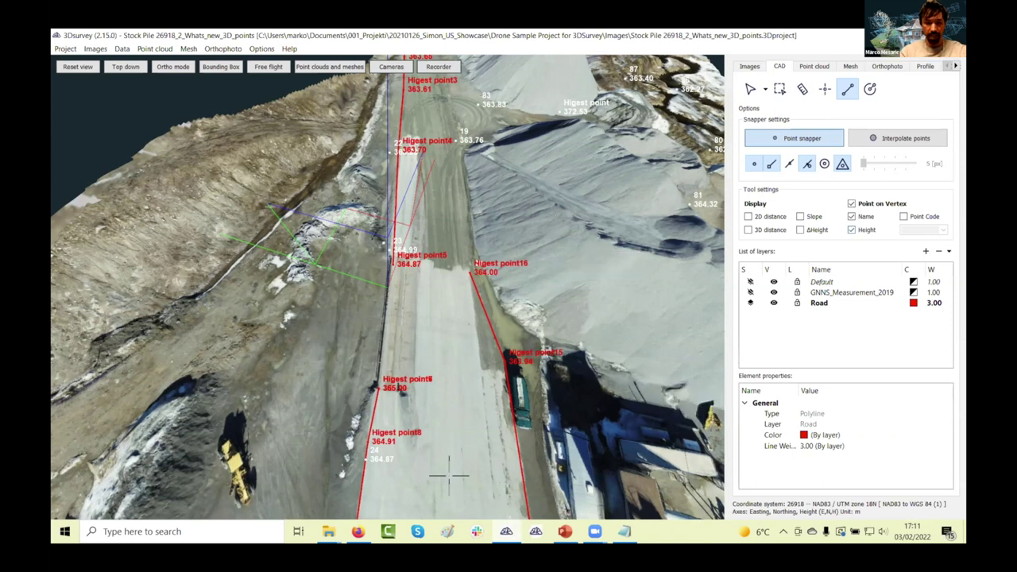
# - Close the Stock Pile project, answer the save prompt, and reopen 3Dsurvey_Topodrone_PPK
pyautogui.moveTo(506, 531)
pyautogui.click(560, 443)
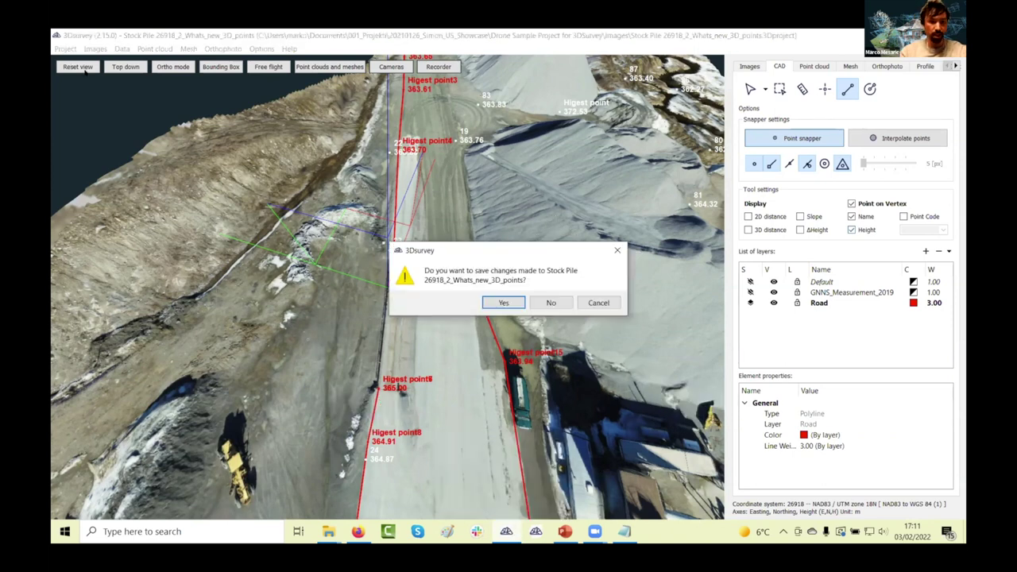
pyautogui.click(599, 302)
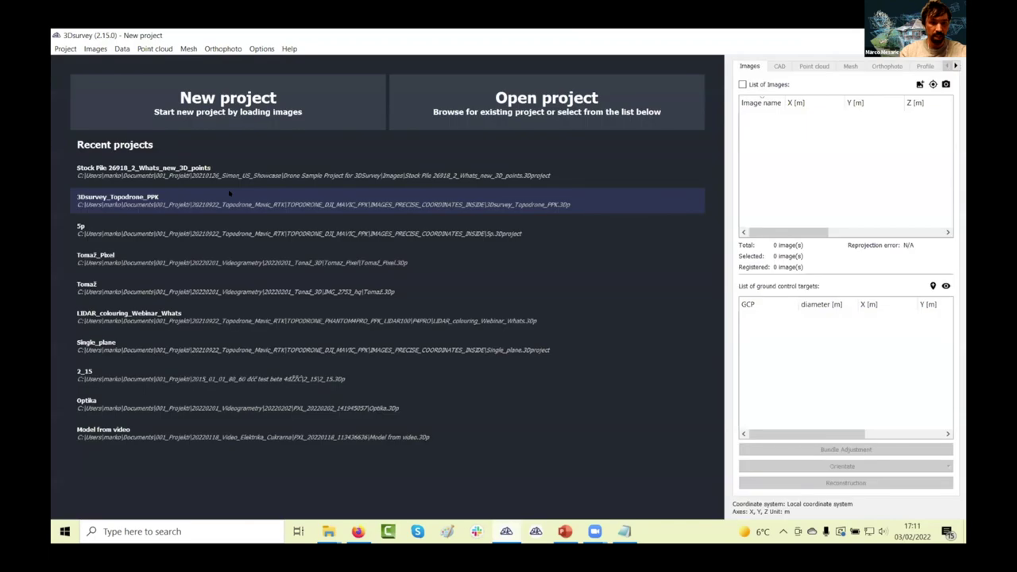
pyautogui.click(232, 198)
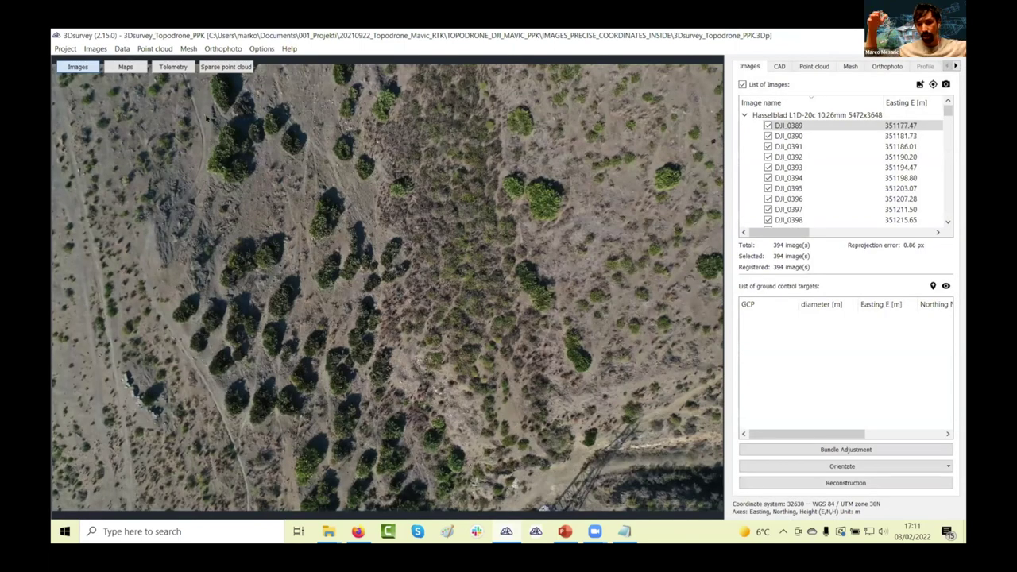
# - Show the 394 telemetry camera positions and keep the Hasselblad L1D-20c shutter type as Rolling shutter
pyautogui.click(175, 67)
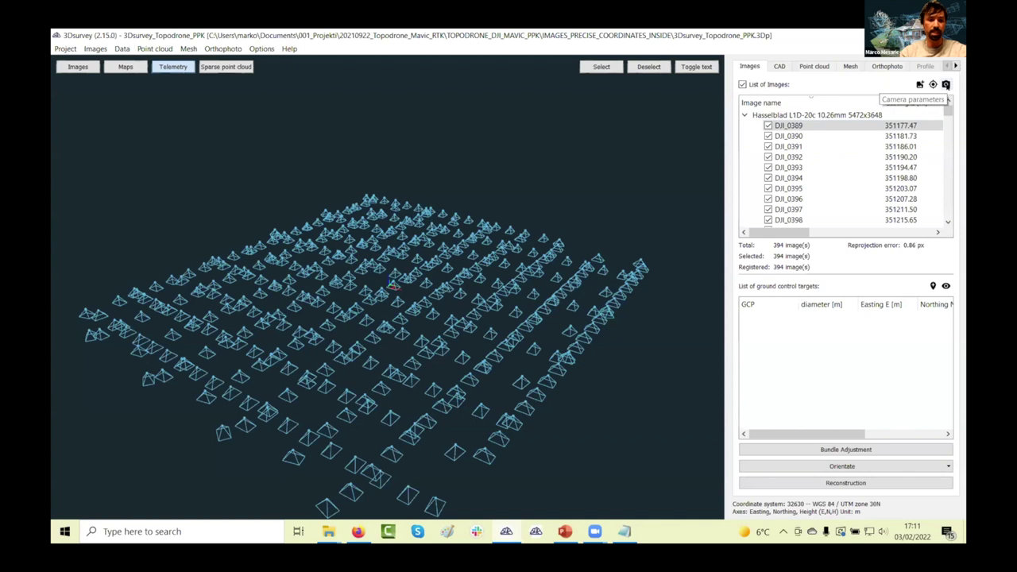
pyautogui.click(946, 84)
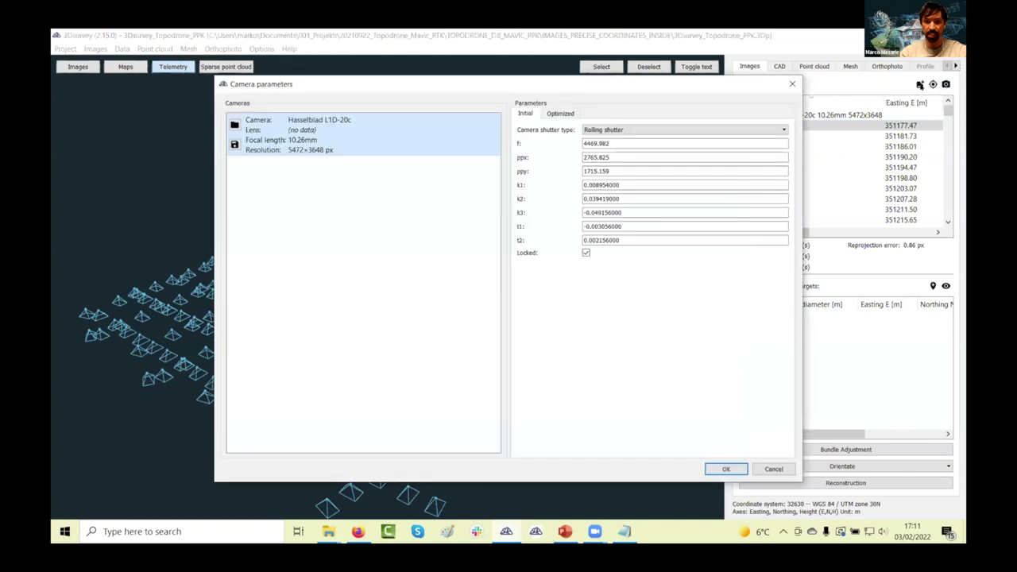
pyautogui.click(605, 130)
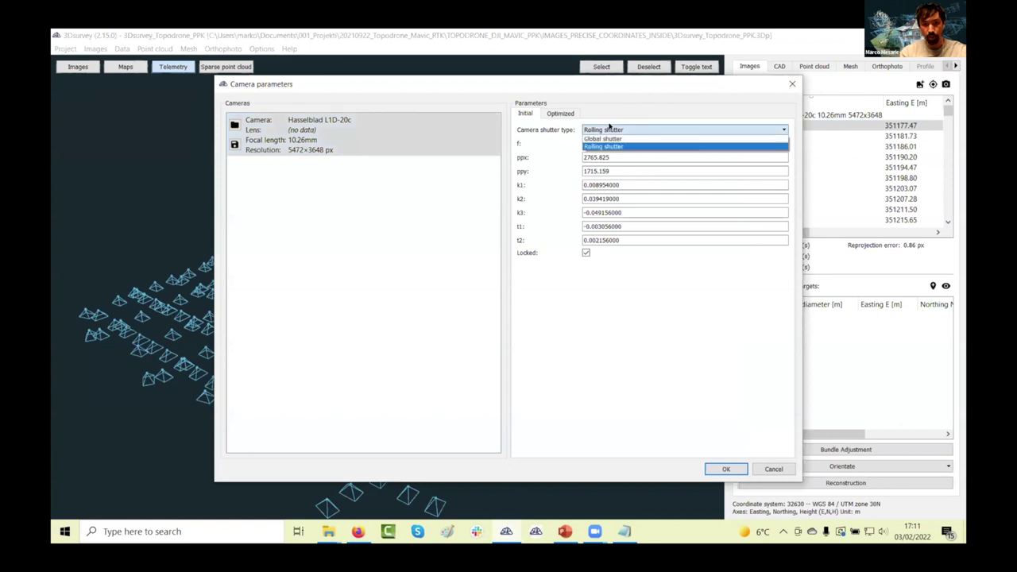
pyautogui.click(605, 130)
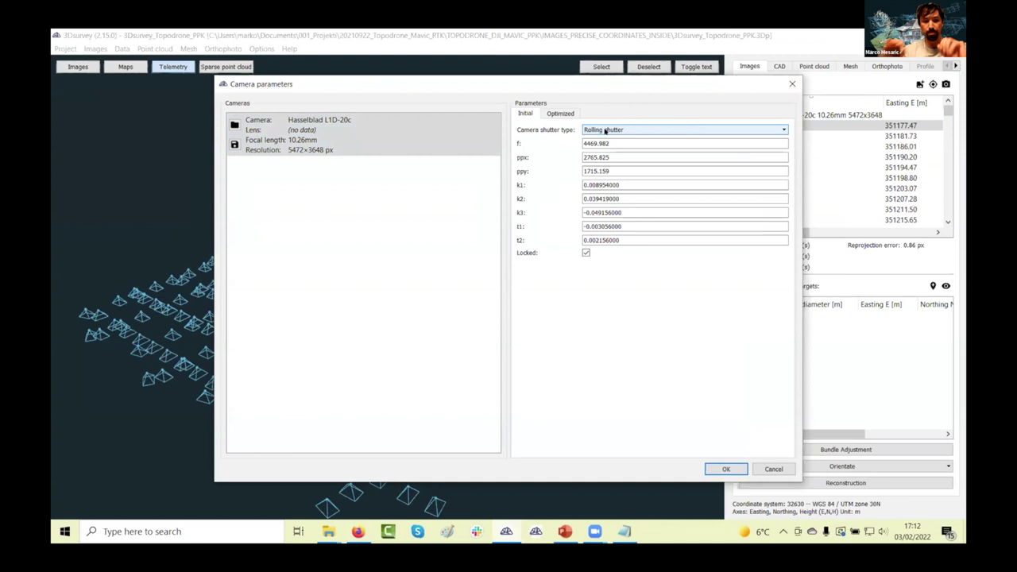
pyautogui.click(792, 83)
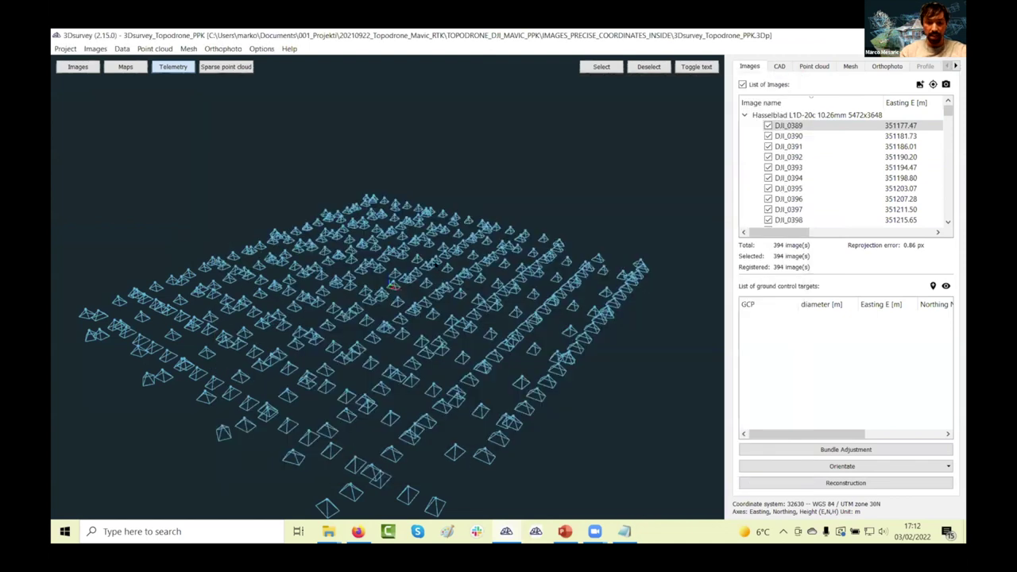
# - Display the sparse cloud, then the 8,131,001-point dense cloud with GCPs, viewed obliquely
pyautogui.click(235, 67)
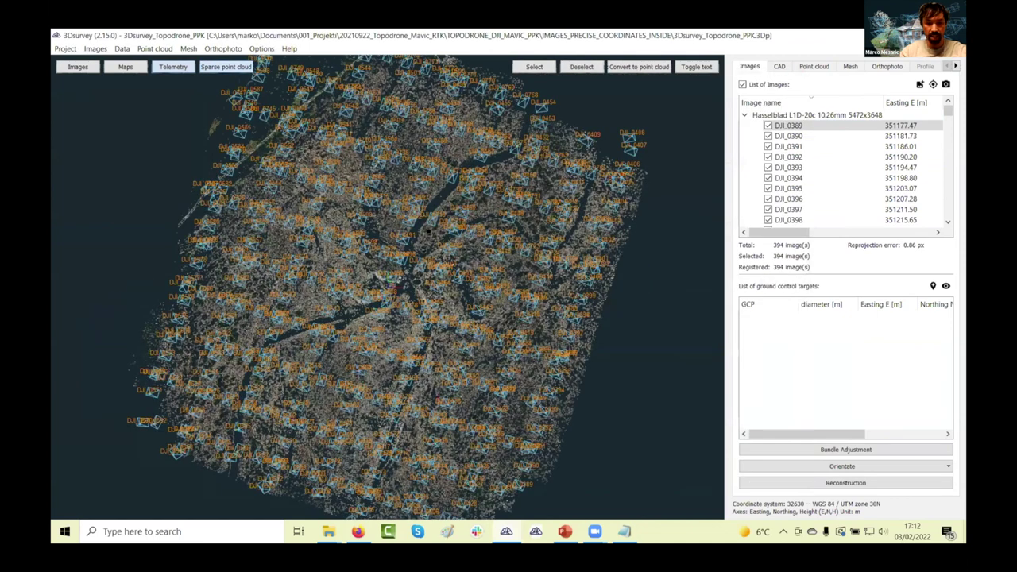
pyautogui.moveTo(720, 80); pyautogui.dragTo(625, 124)
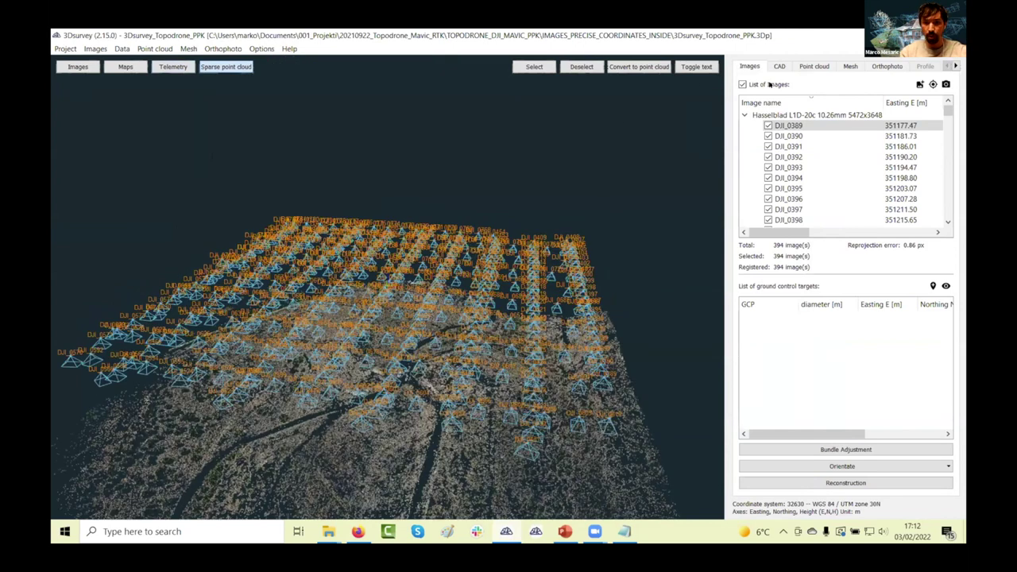
pyautogui.click(812, 66)
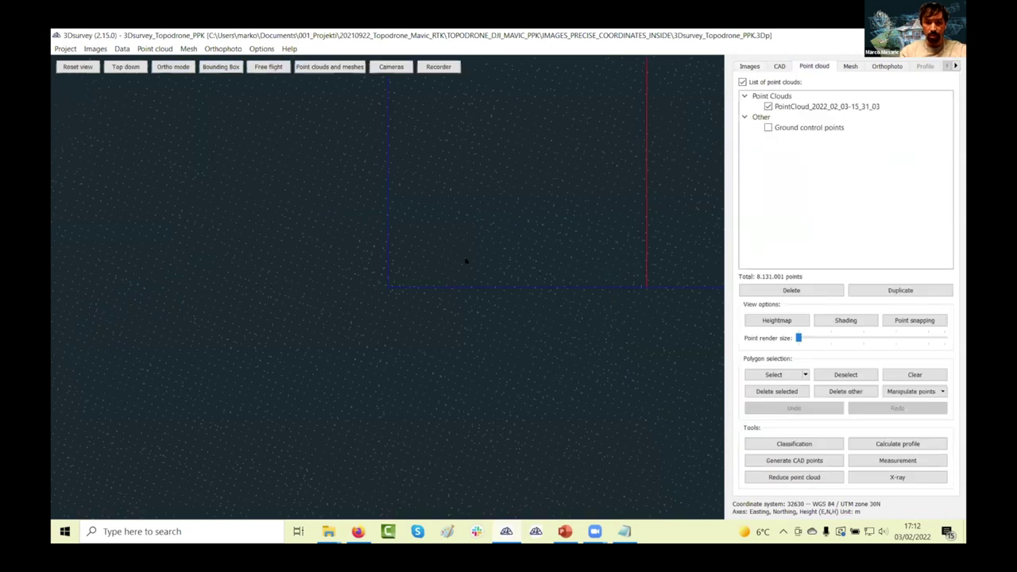
pyautogui.scroll(-5, 404, 306)
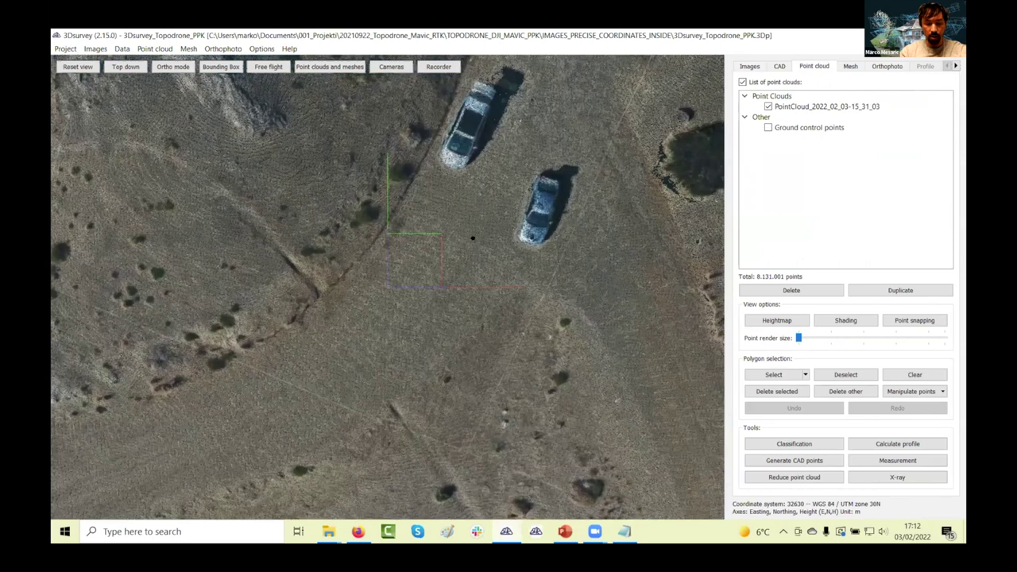
pyautogui.scroll(-5, 457, 345)
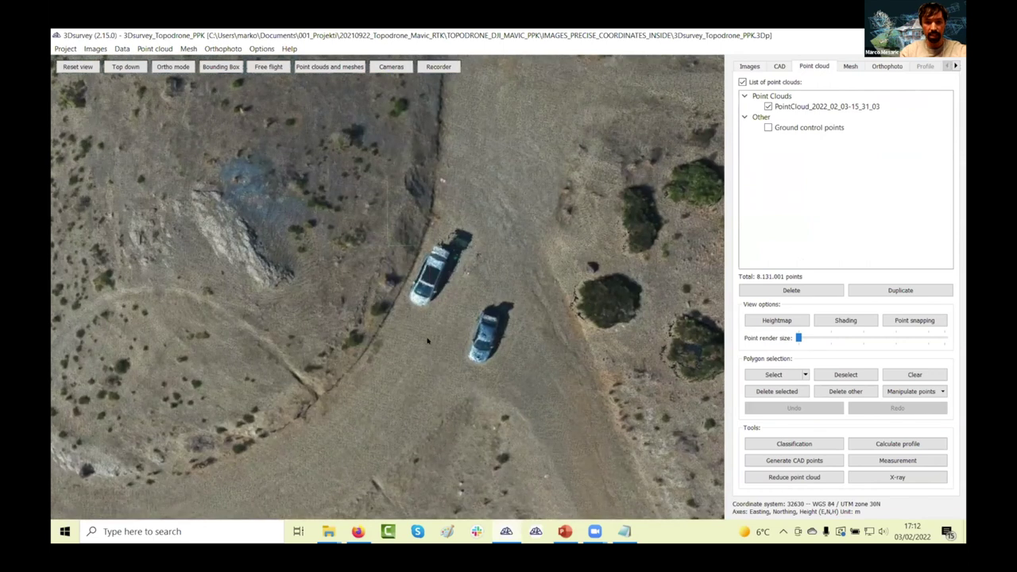
pyautogui.moveTo(413, 293); pyautogui.dragTo(404, 351)
pyautogui.scroll(3, 693, 155)
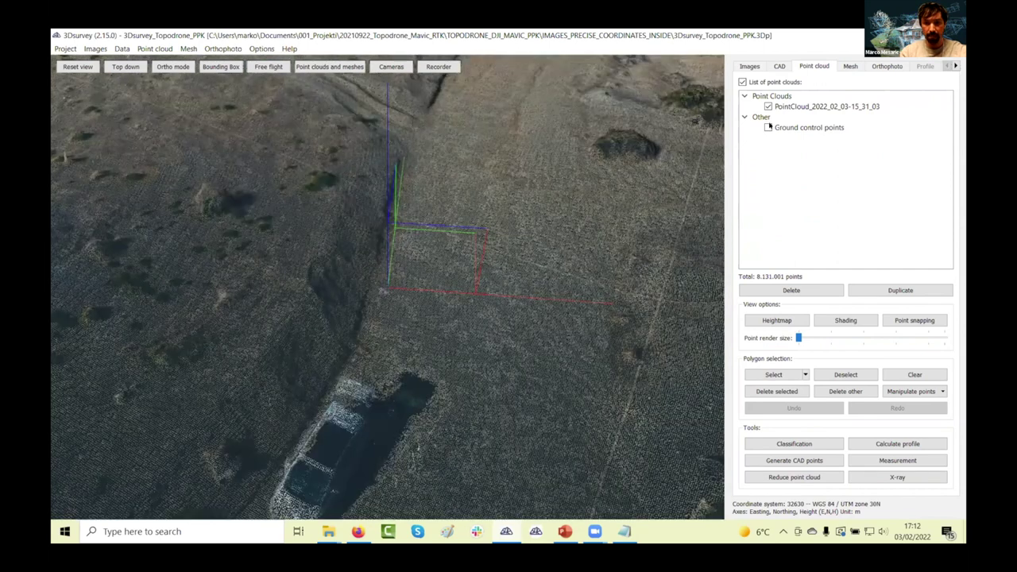
pyautogui.moveTo(479, 239); pyautogui.dragTo(435, 264)
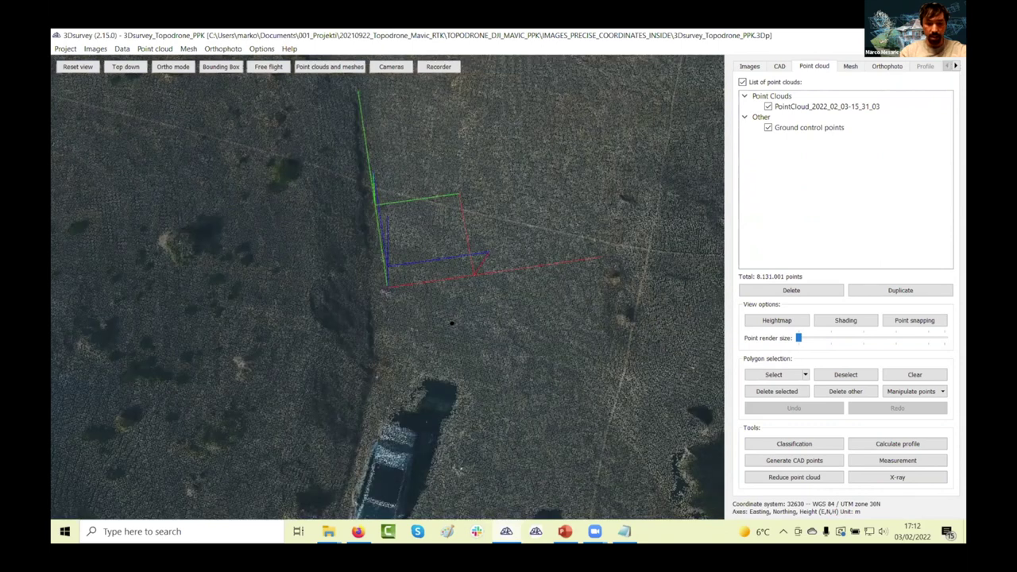
pyautogui.scroll(-3, 452, 323)
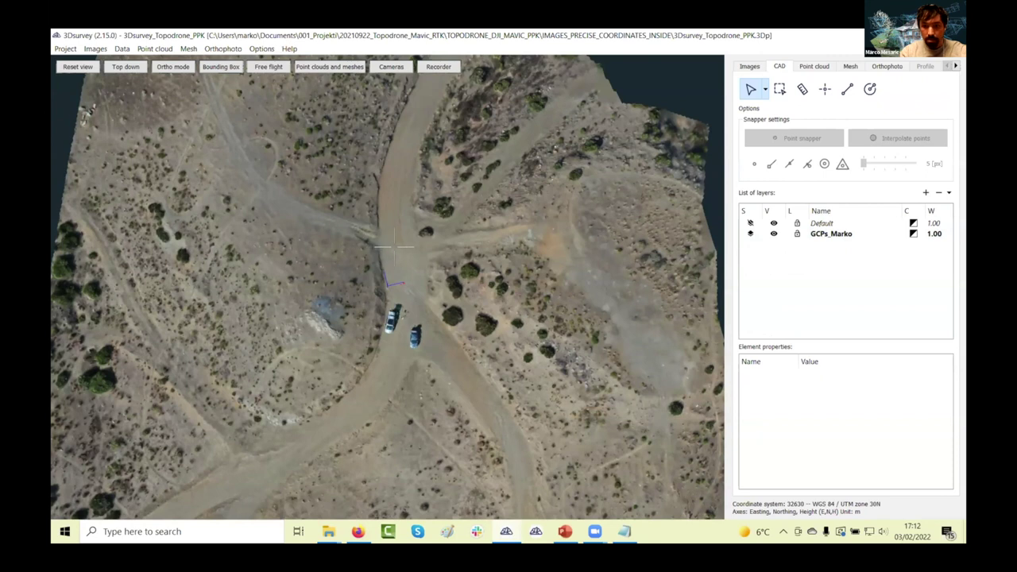
pyautogui.scroll(2, 394, 248)
# - Load the CAD file containing the GCP points and tilt the view around point 1
pyautogui.click(153, 48)
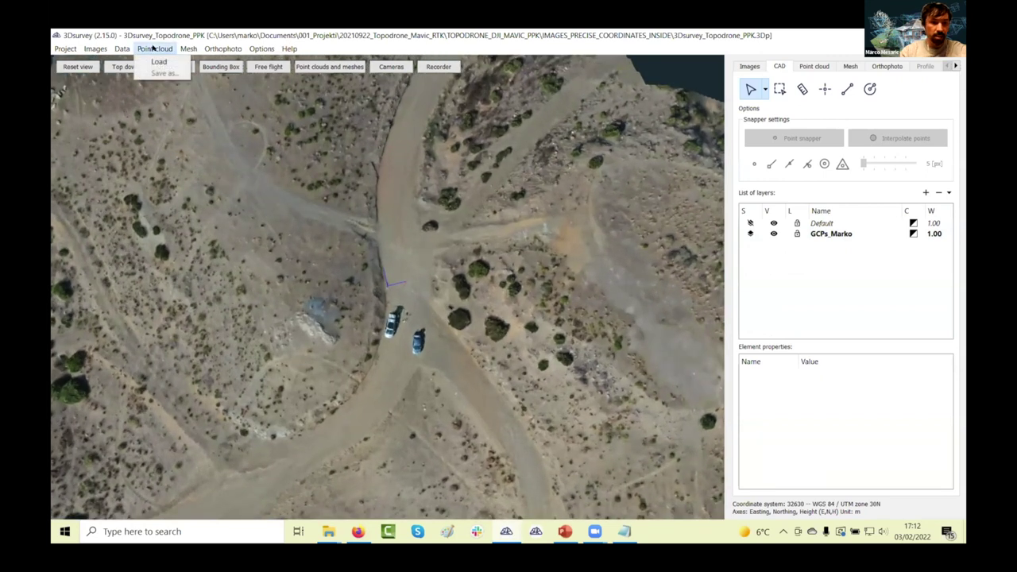
pyautogui.moveTo(122, 49)
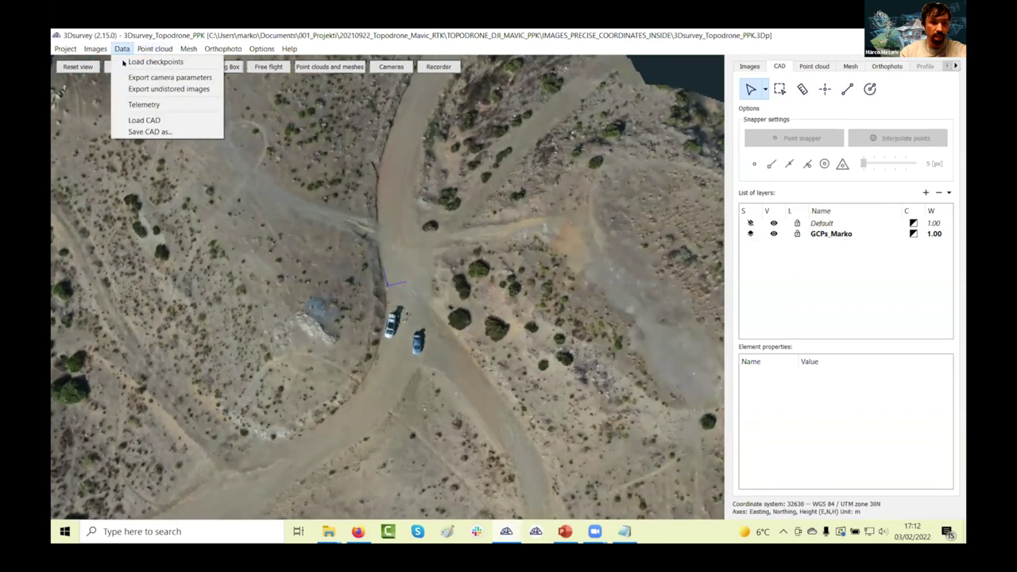
pyautogui.click(138, 120)
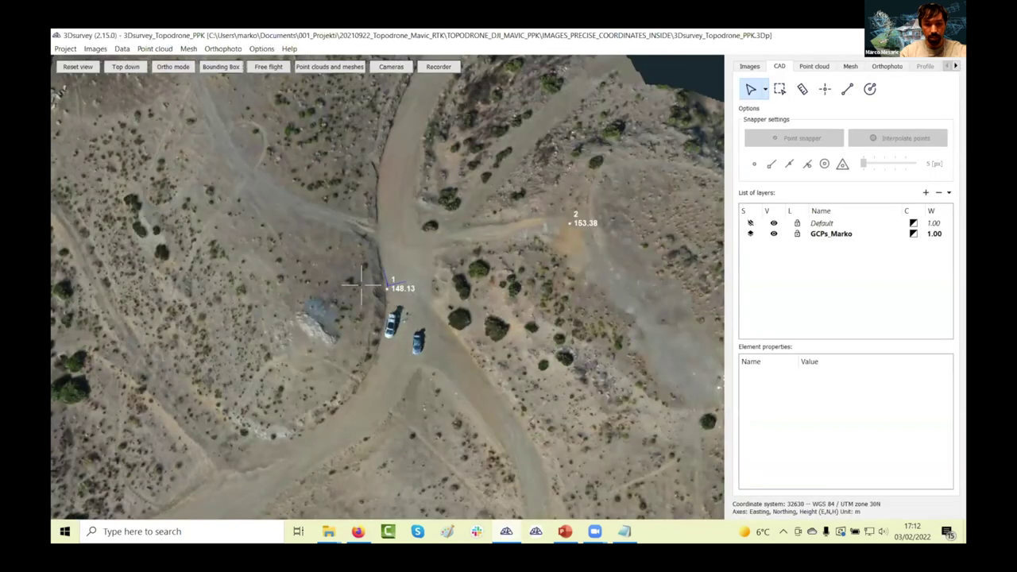
pyautogui.scroll(3, 390, 288)
pyautogui.moveTo(390, 288); pyautogui.dragTo(334, 374)
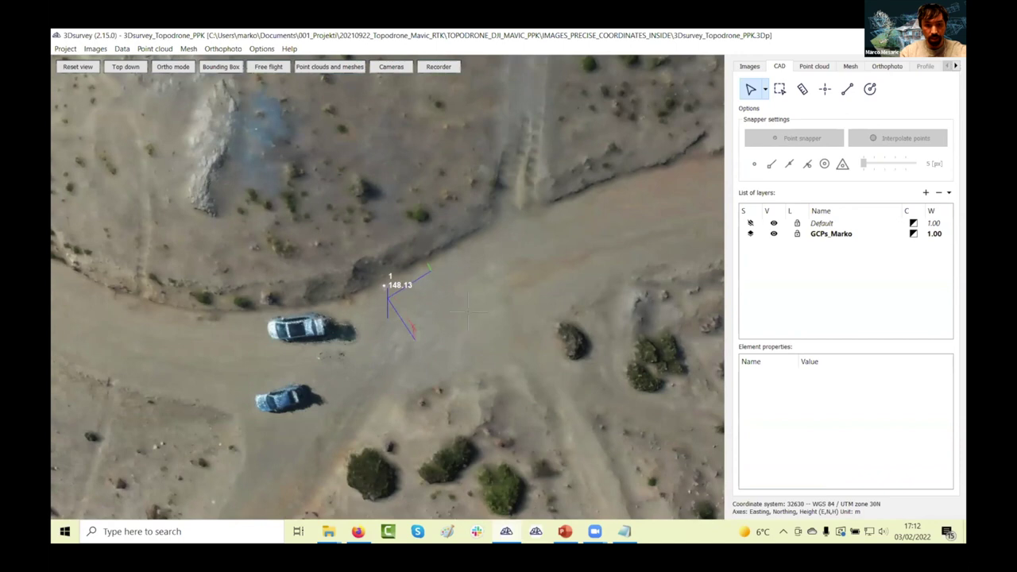
# - Show the point cloud in an orthographic top-down view, zoomed on GCP 1 (148.13)
pyautogui.click(850, 66)
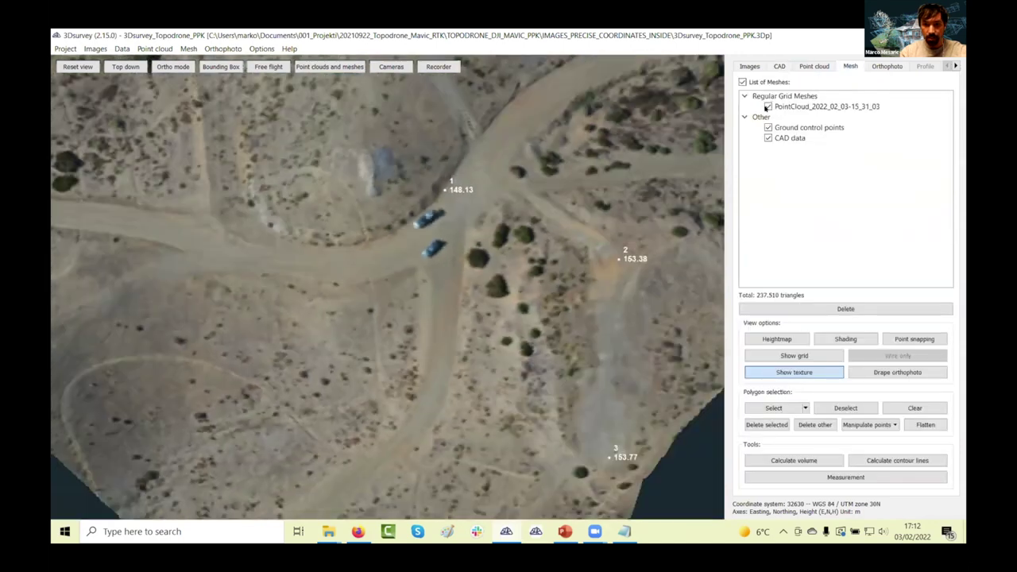
pyautogui.click(814, 66)
pyautogui.click(125, 67)
pyautogui.click(173, 67)
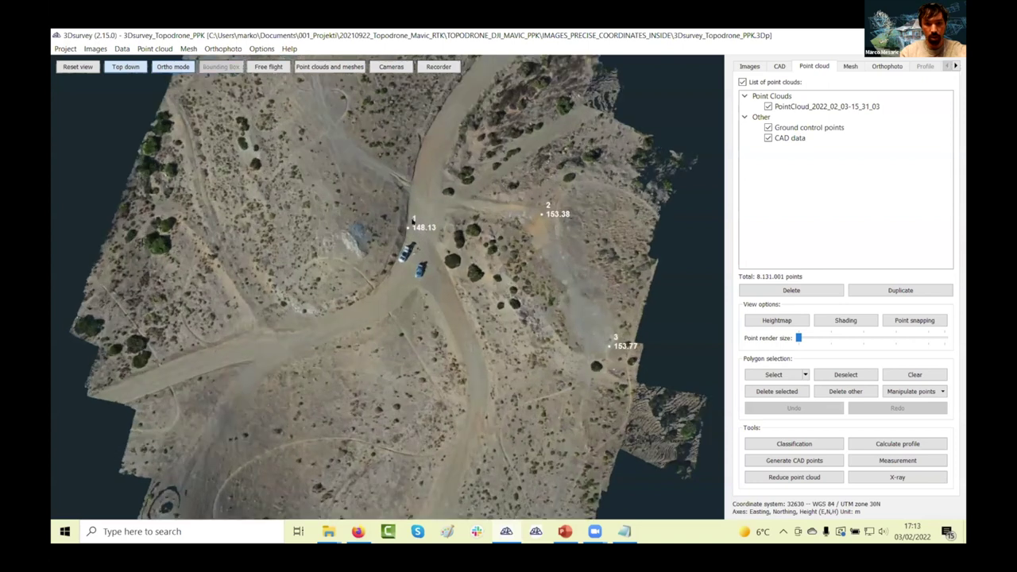
pyautogui.scroll(5, 330, 353)
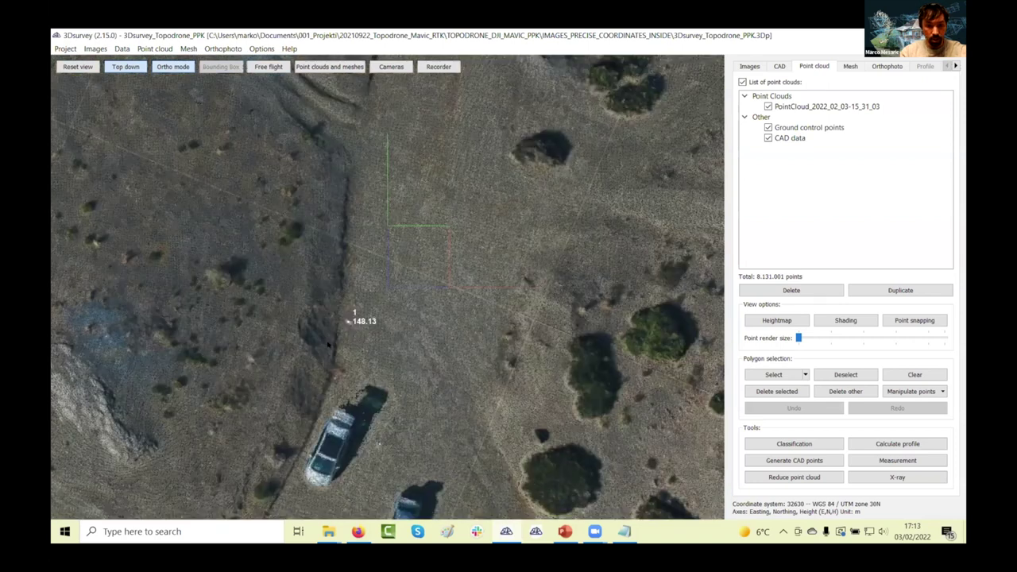
pyautogui.scroll(2, 327, 345)
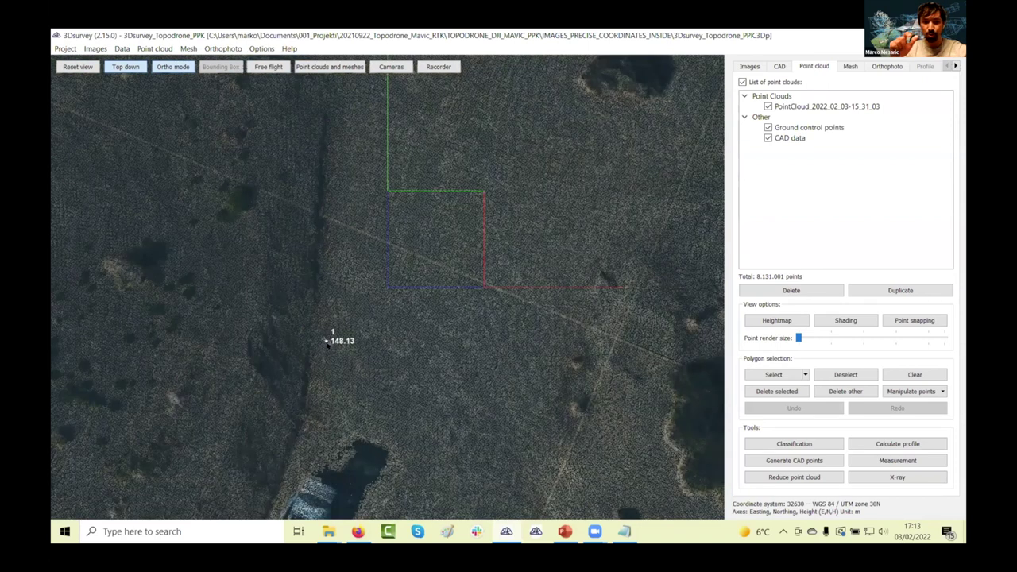
# - Display the orthophoto zoomed on point 1, then tilt into a perspective terrain view
pyautogui.click(887, 66)
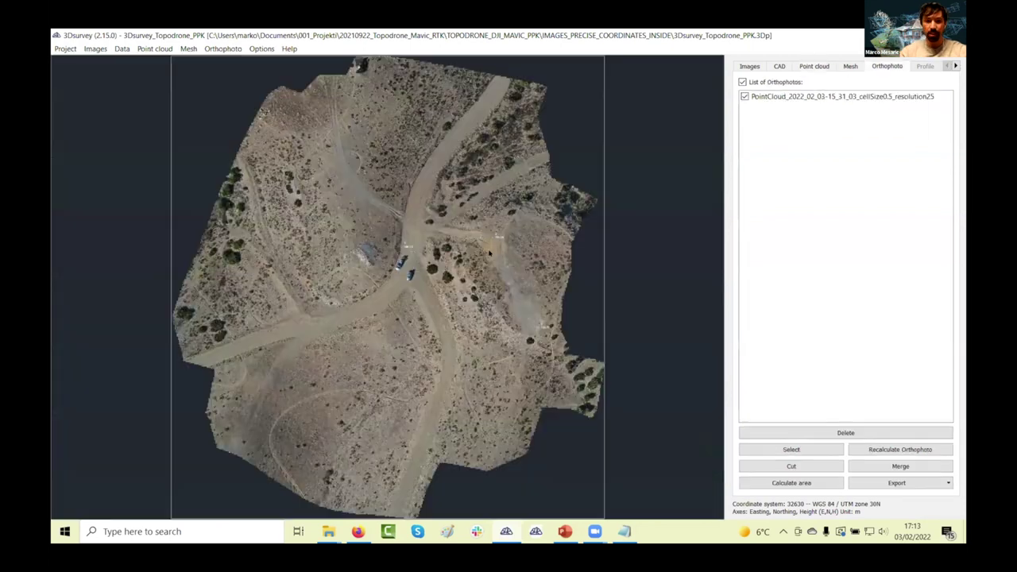
pyautogui.scroll(8, 401, 257)
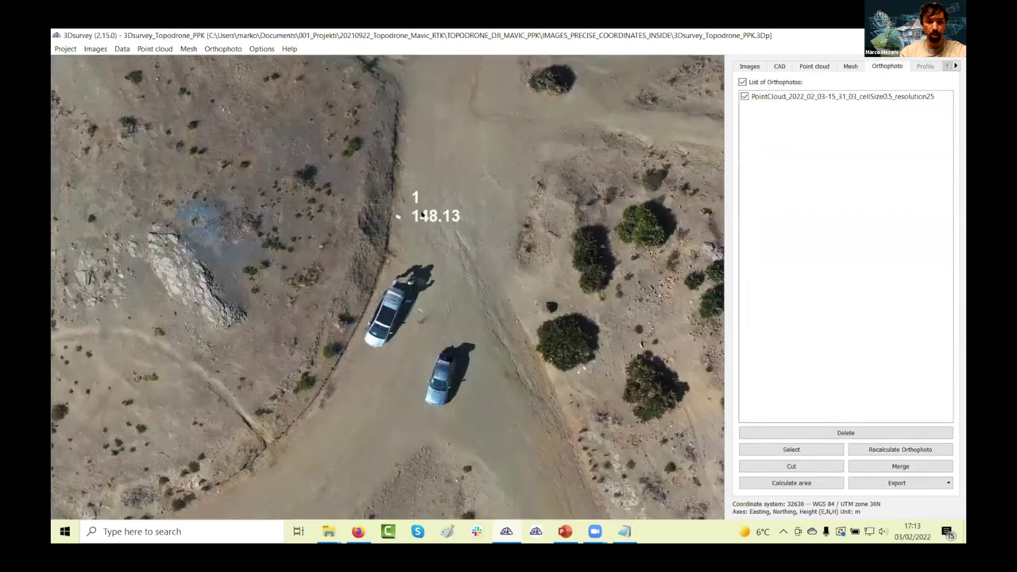
pyautogui.scroll(4, 425, 208)
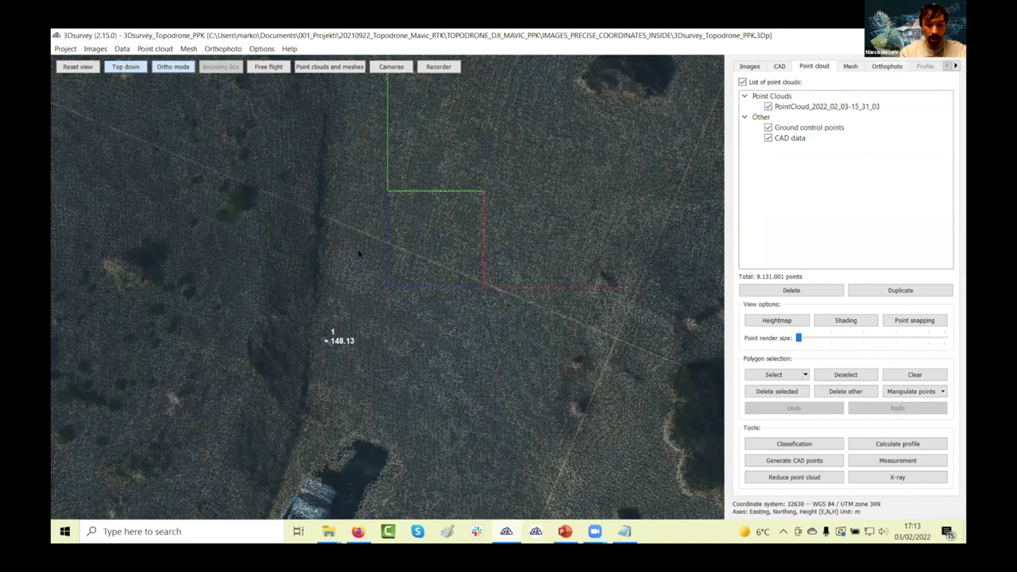
pyautogui.moveTo(360, 253); pyautogui.dragTo(284, 324)
# - Set an orthographic top-down view over GCP 1 and read a cloud surface height of 148.85 m
pyautogui.scroll(-5, 414, 345)
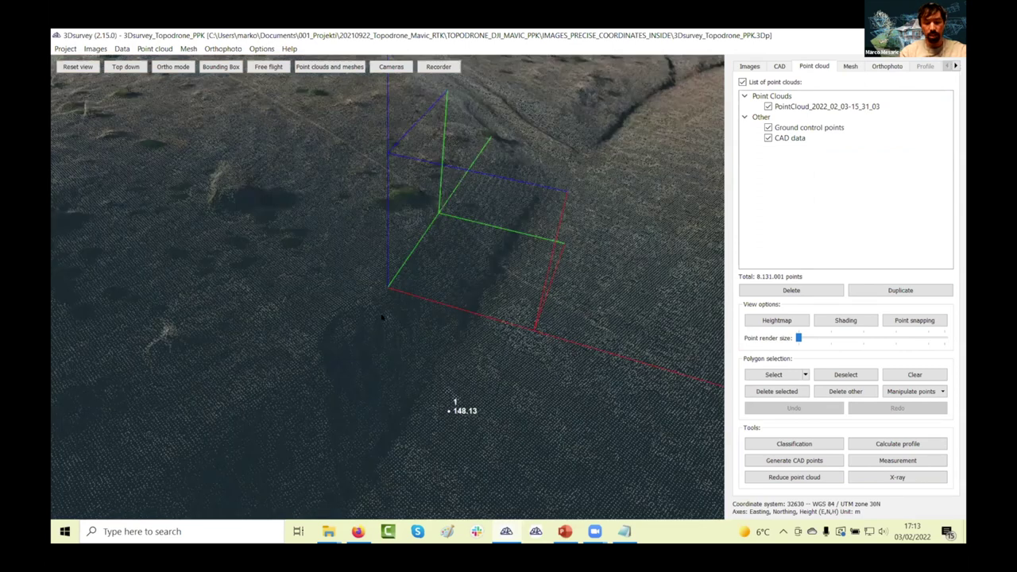
pyautogui.moveTo(414, 345); pyautogui.dragTo(382, 317)
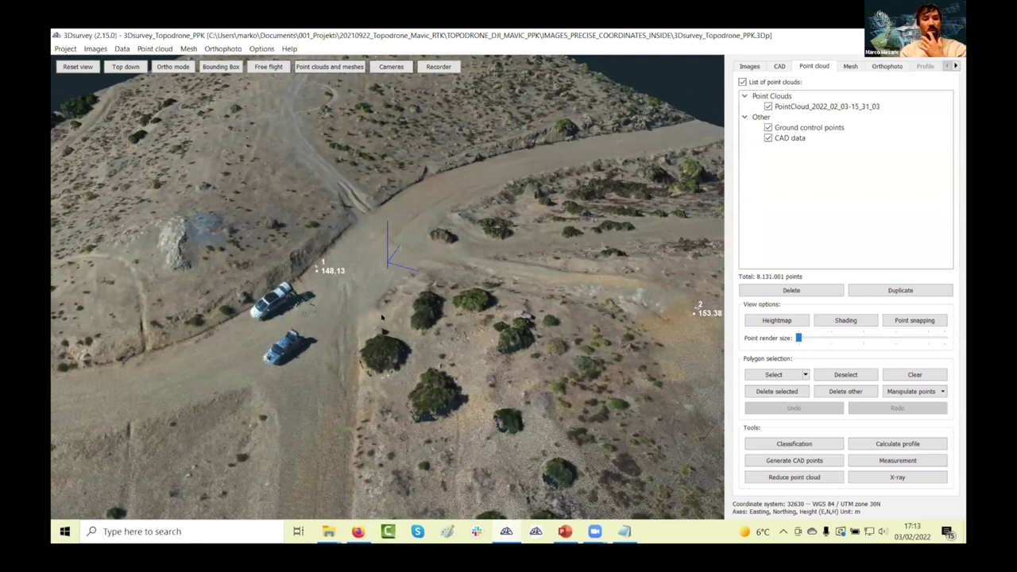
pyautogui.scroll(5, 376, 263)
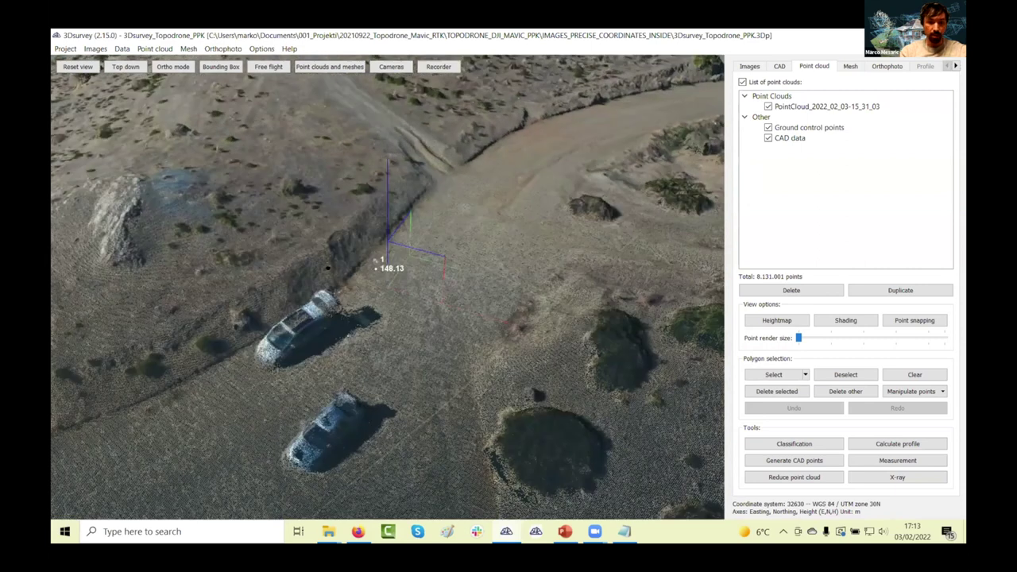
pyautogui.click(170, 68)
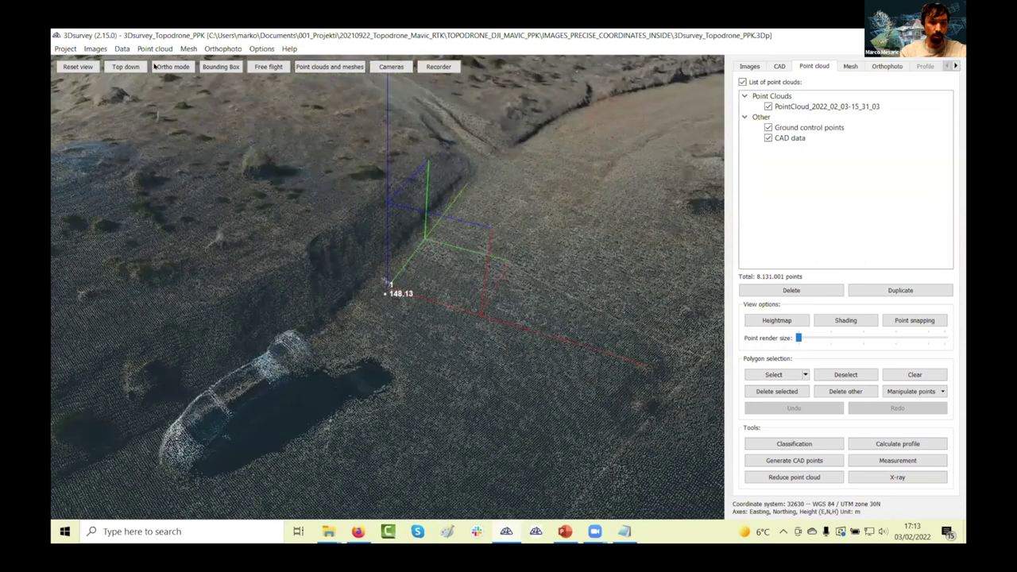
pyautogui.click(126, 66)
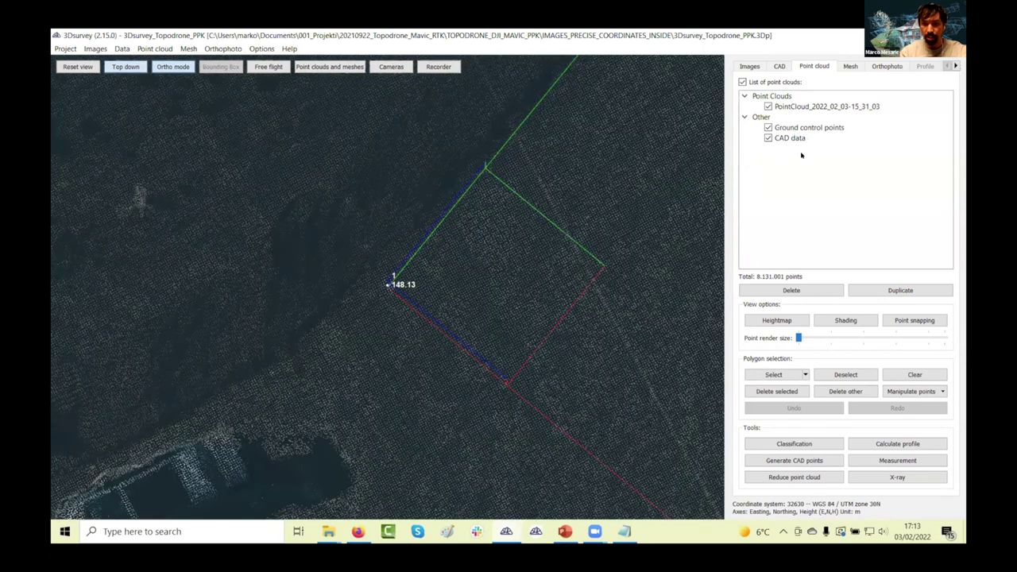
pyautogui.moveTo(381, 282)
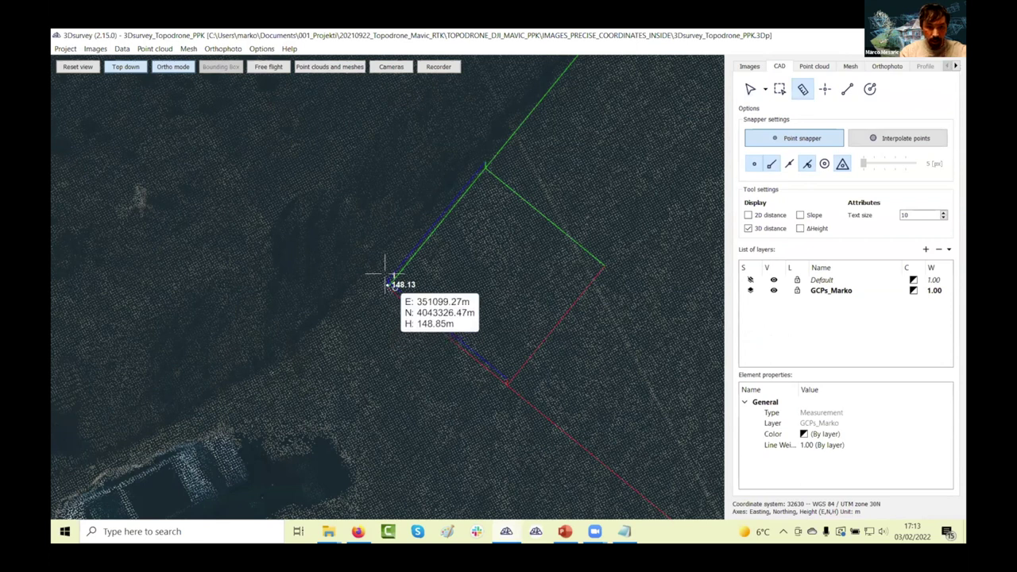
# - Measure the 0.72 m offset from the cloud surface to GCP 1, then view the whole model
pyautogui.click(372, 275)
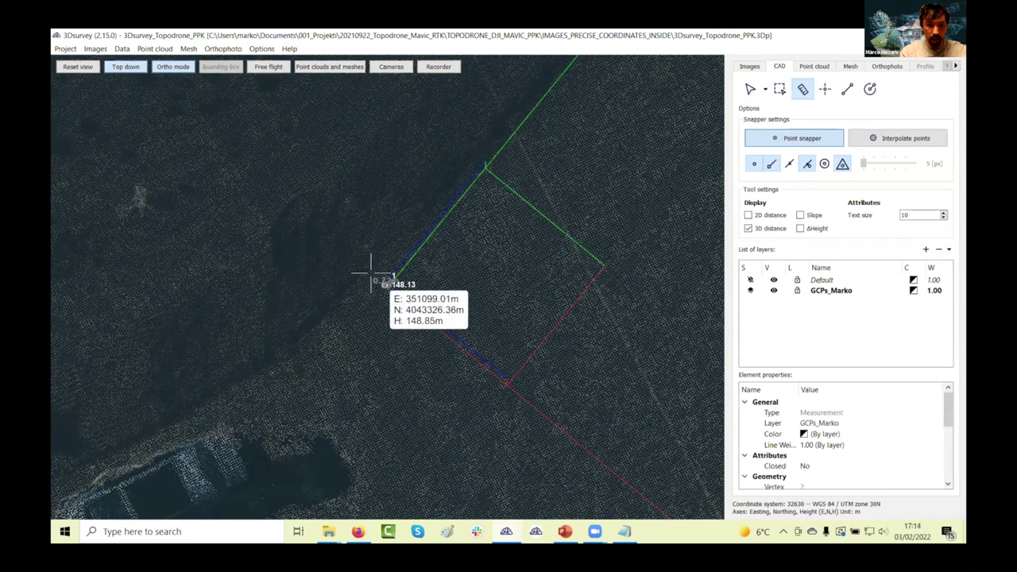
pyautogui.click(136, 67)
pyautogui.moveTo(405, 320); pyautogui.dragTo(421, 331)
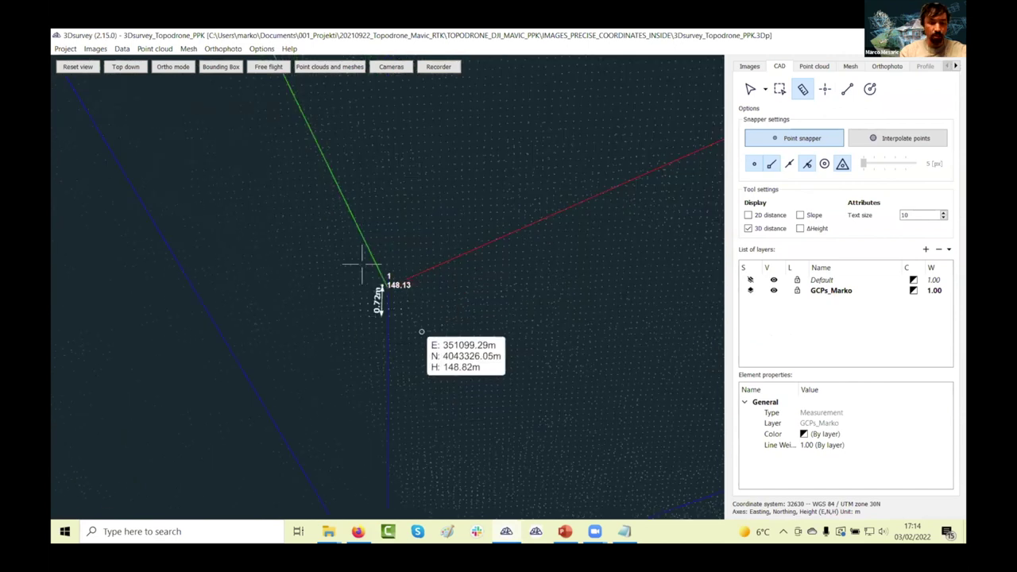
pyautogui.click(173, 67)
pyautogui.scroll(-6, 416, 313)
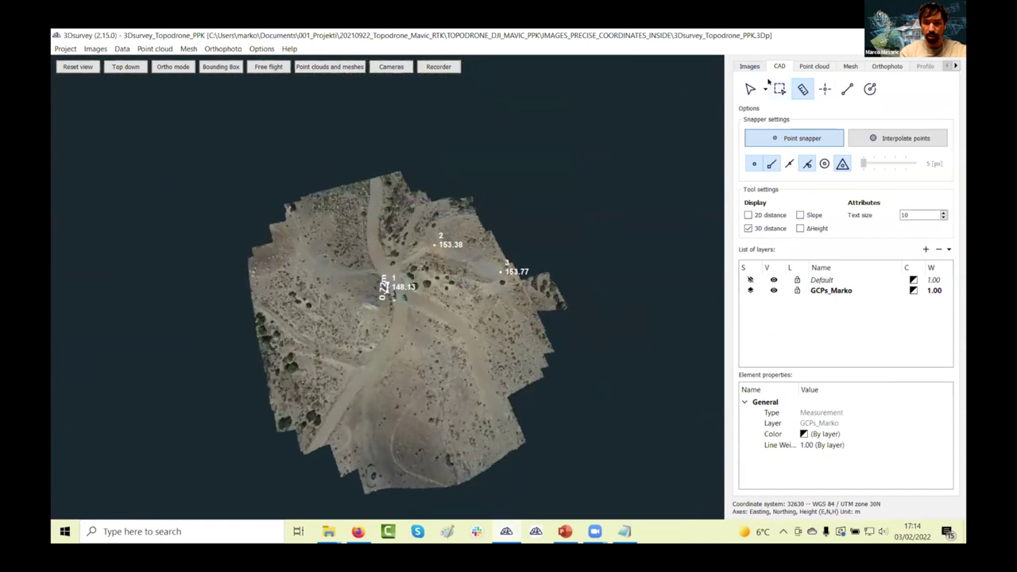
pyautogui.click(830, 67)
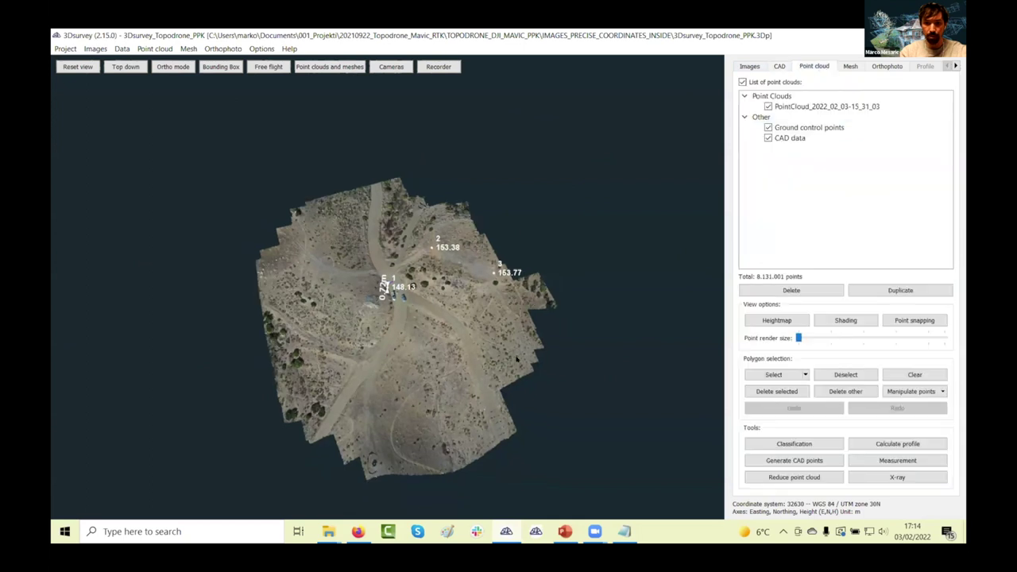
# - Select the entire point cloud with two polygon outlines
pyautogui.click(774, 374)
pyautogui.click(512, 198)
pyautogui.click(411, 159)
pyautogui.click(232, 305)
pyautogui.click(290, 388)
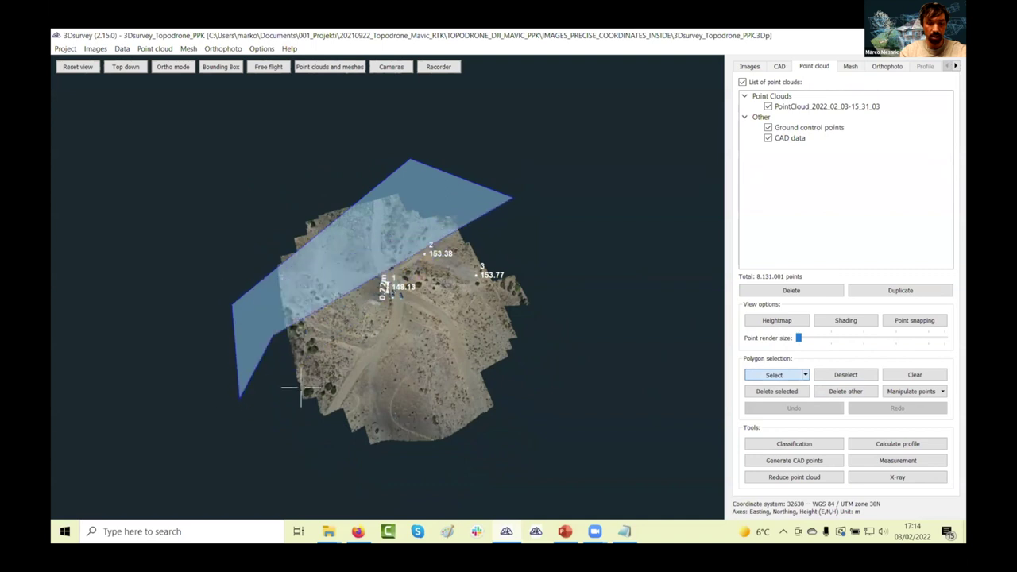
pyautogui.click(397, 491)
pyautogui.click(568, 420)
pyautogui.rightClick(355, 135)
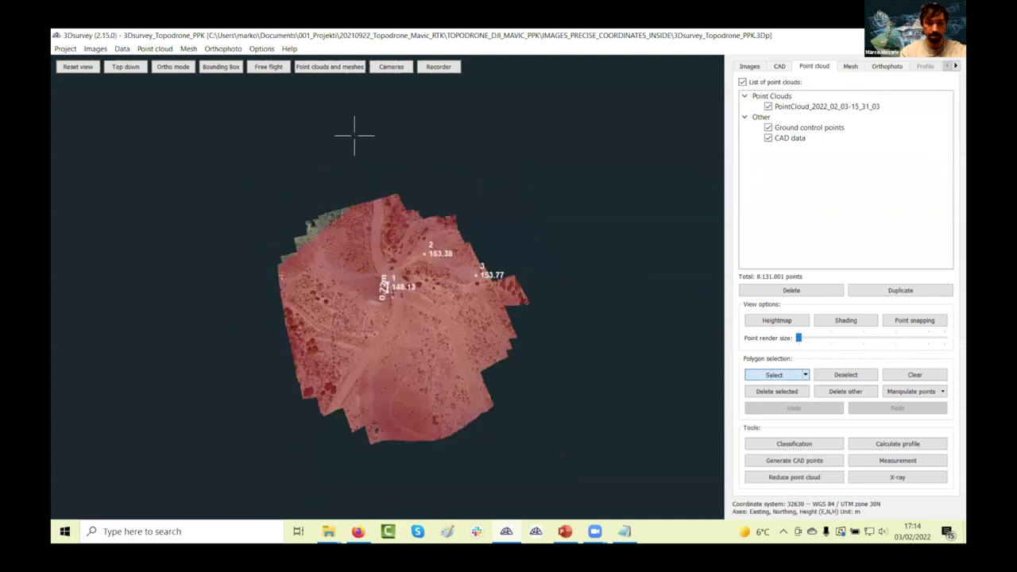
pyautogui.click(225, 228)
pyautogui.click(270, 134)
pyautogui.click(397, 181)
pyautogui.rightClick(409, 312)
pyautogui.moveTo(409, 312); pyautogui.dragTo(389, 239)
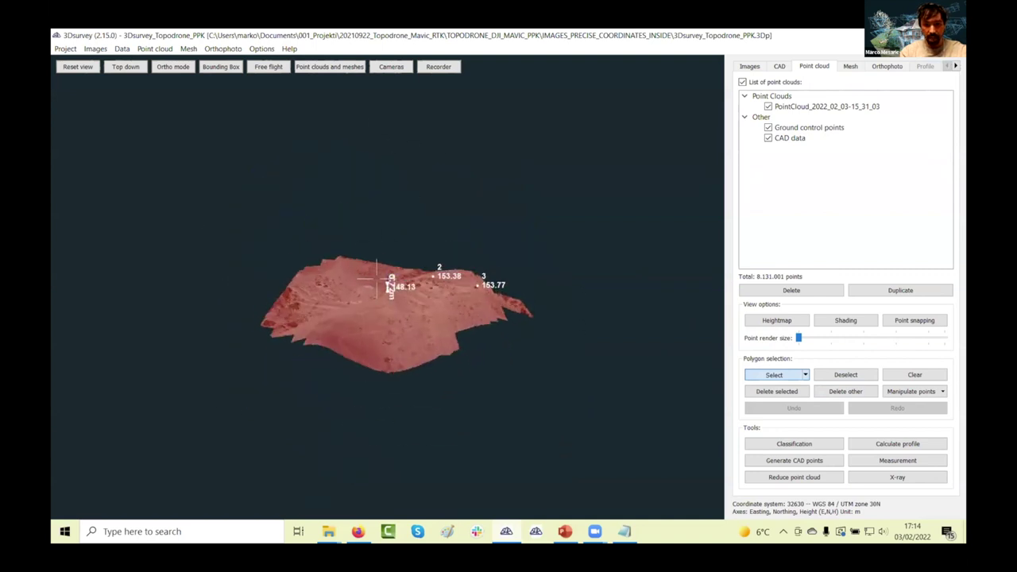
# - Shift the selected points' height by -0,72 m
pyautogui.click(915, 391)
pyautogui.click(918, 416)
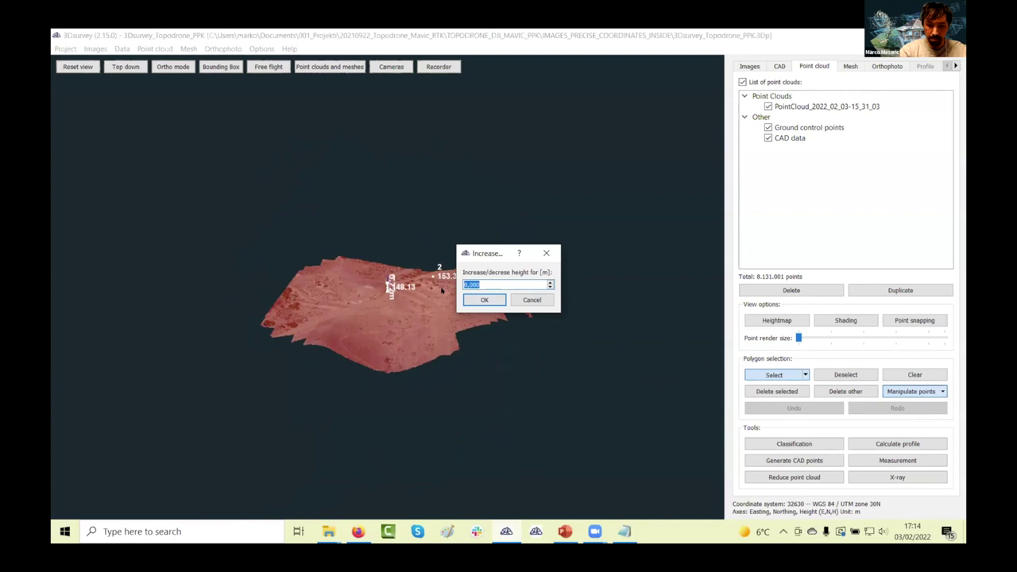
pyautogui.press('BackSpace')
pyautogui.write('-0,72')
pyautogui.click(484, 299)
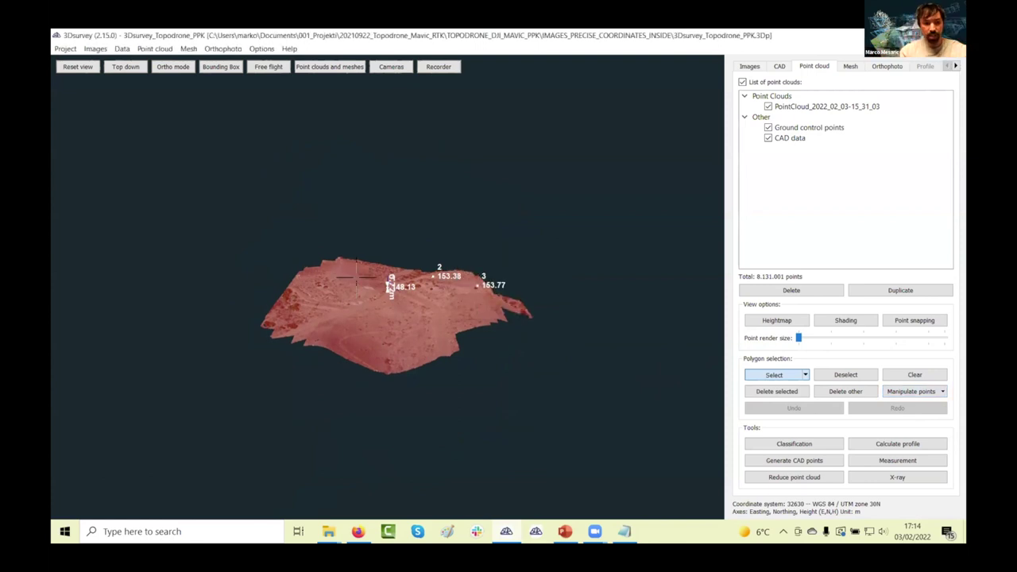
pyautogui.scroll(6, 389, 310)
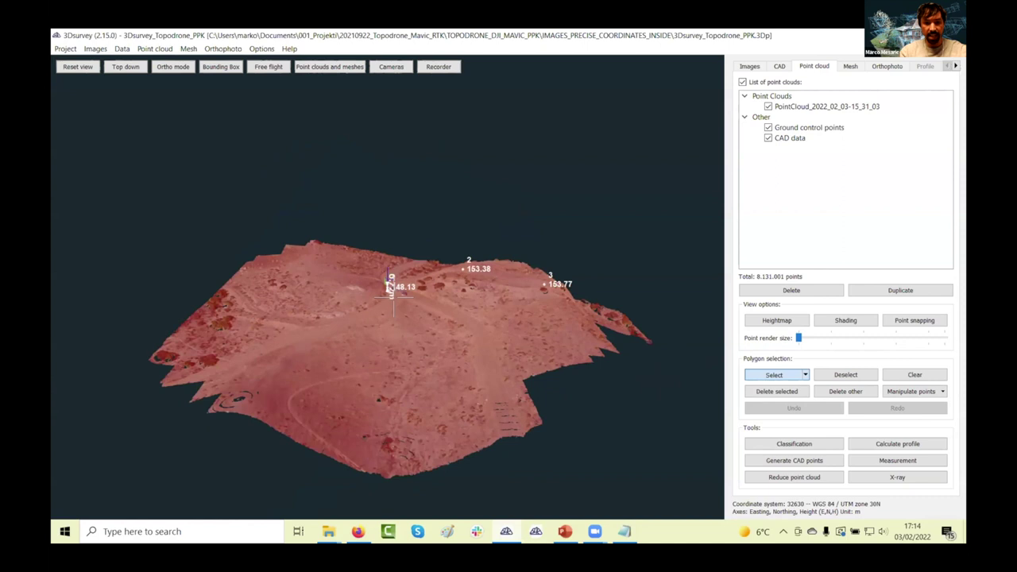
# - Clear the selection, enlarge the point render size, and check the cloud against GCP 2 (153.38)
pyautogui.scroll(3, 386, 294)
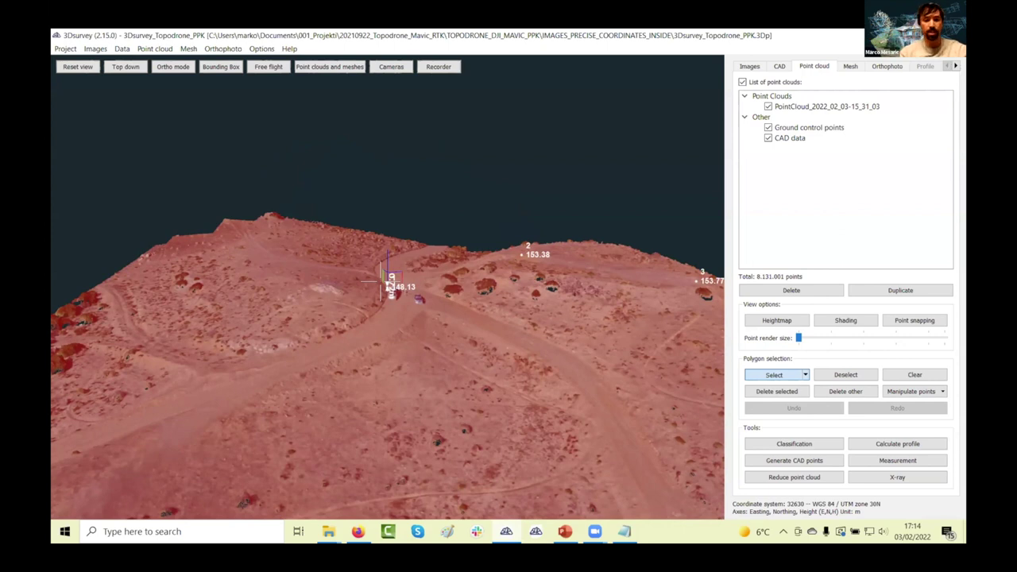
pyautogui.click(922, 379)
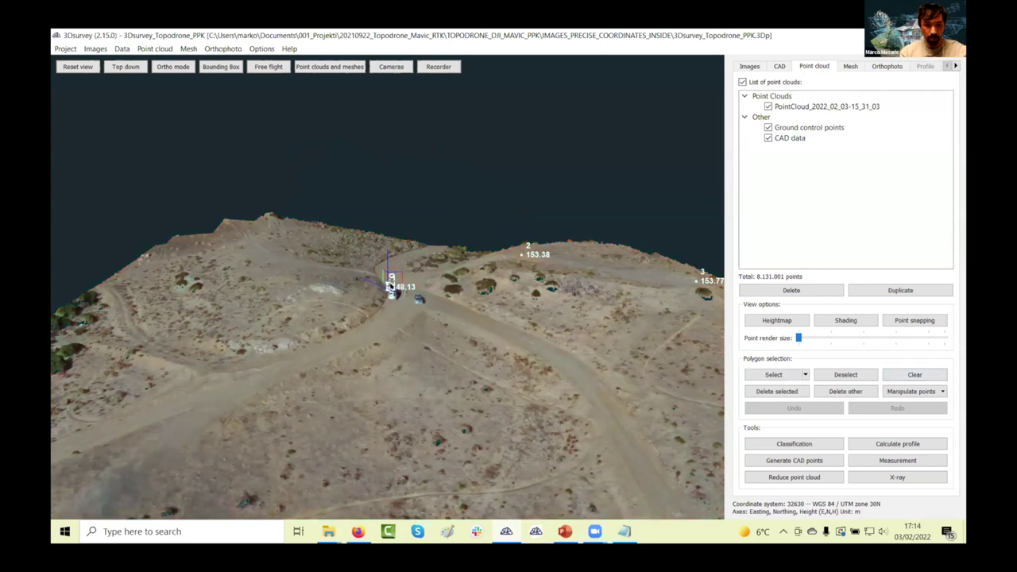
pyautogui.scroll(3, 397, 310)
pyautogui.scroll(3, 388, 283)
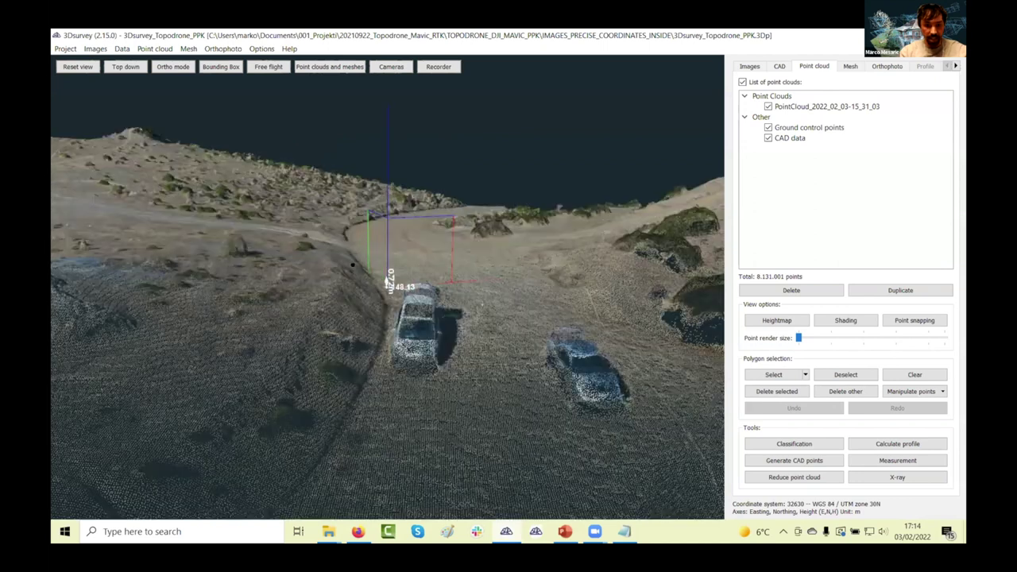
pyautogui.scroll(5, 388, 283)
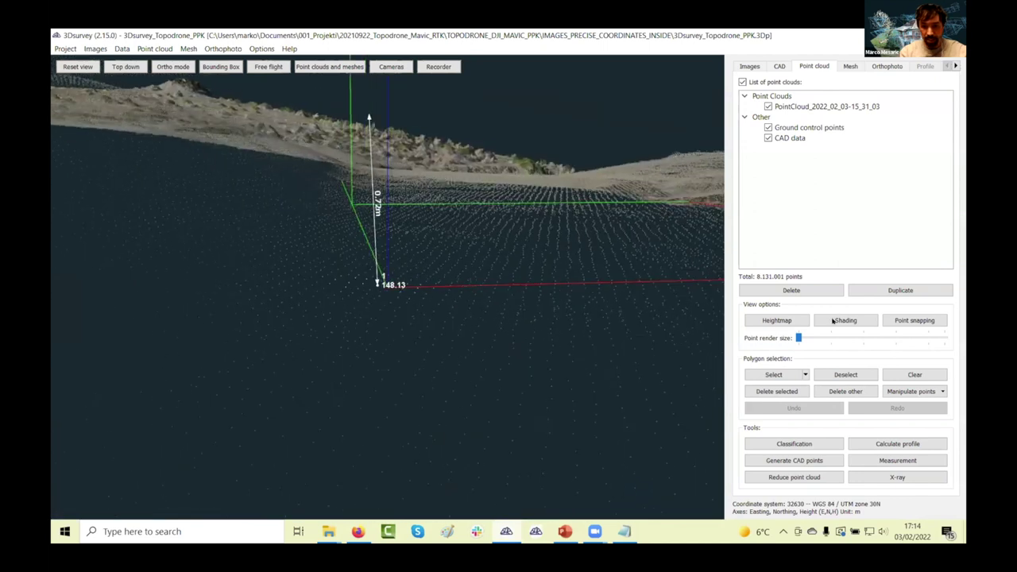
pyautogui.moveTo(796, 338); pyautogui.dragTo(847, 338)
pyautogui.moveTo(376, 302); pyautogui.dragTo(733, 261)
pyautogui.scroll(-5, 535, 238)
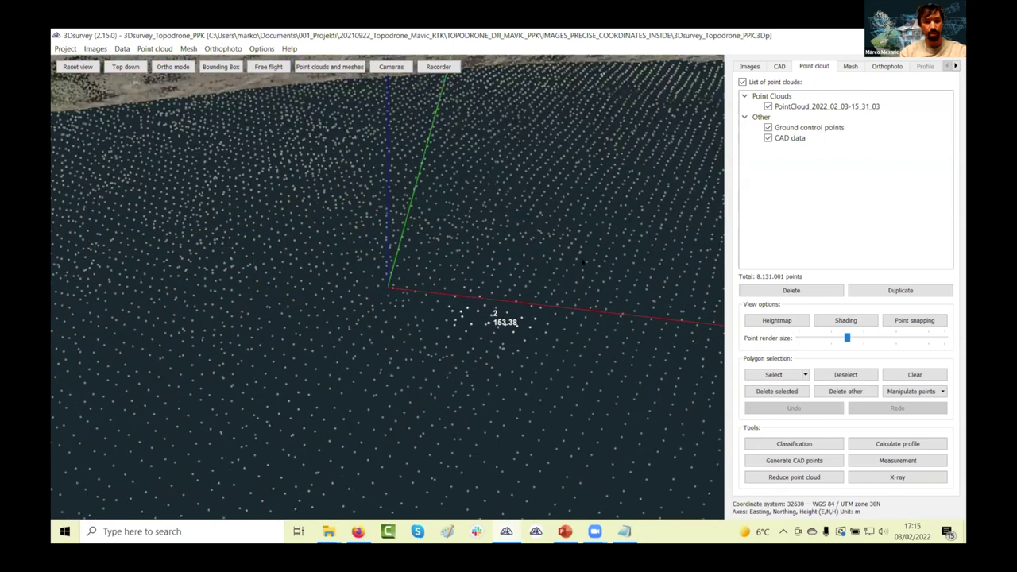
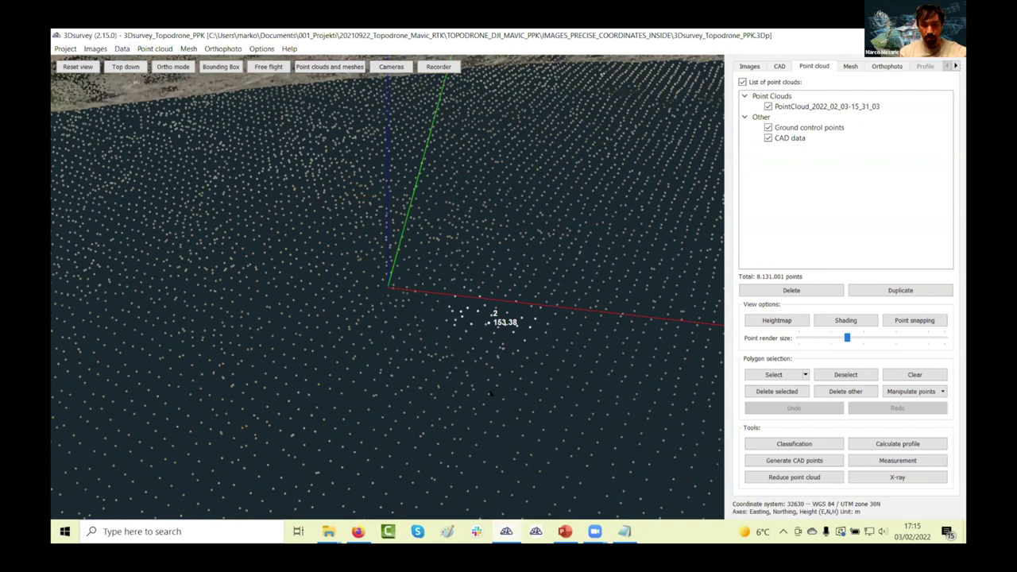
# - Exit the Topodrone PPK project without saving changes
pyautogui.click(65, 49)
pyautogui.click(70, 163)
pyautogui.click(546, 305)
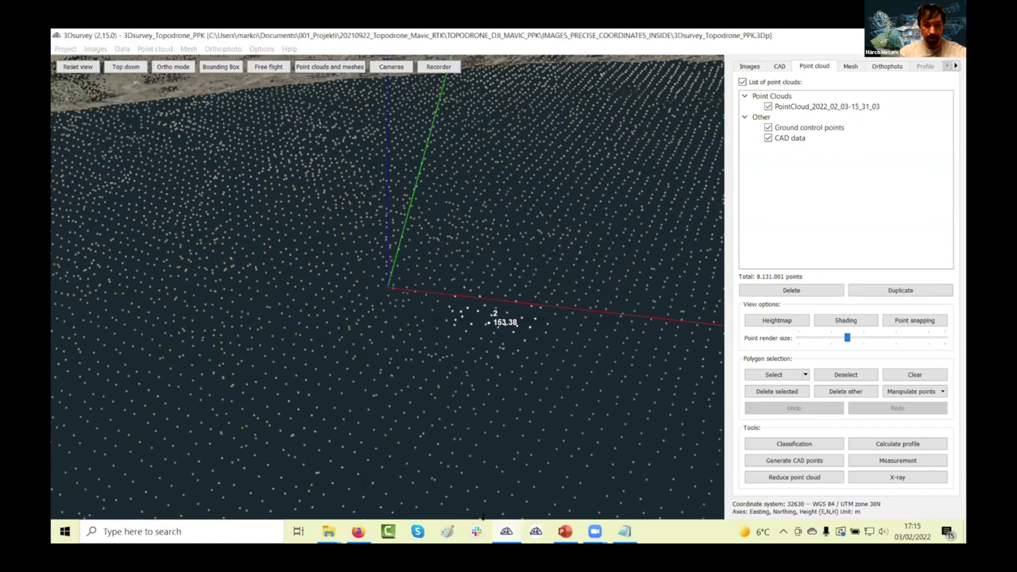
# - Copy the Colorizer path from the notes and open LIDAR_colouring_Webinar_Whats.3Dp from the P4PRO folder
pyautogui.click(625, 531)
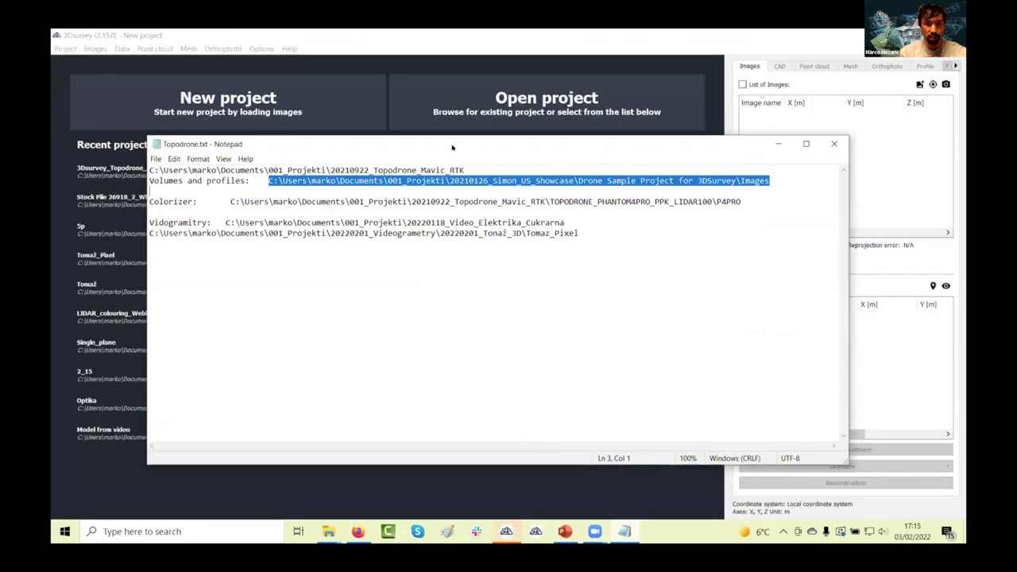
pyautogui.moveTo(453, 148); pyautogui.dragTo(535, 126)
pyautogui.moveTo(312, 180); pyautogui.dragTo(823, 181)
pyautogui.hotkey('ctrl', 'c')
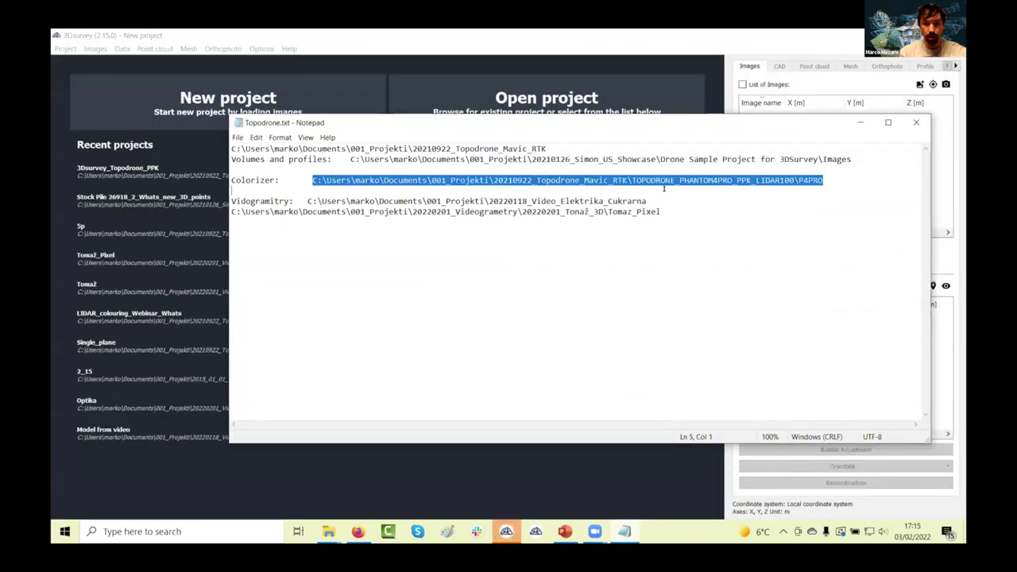
pyautogui.click(445, 87)
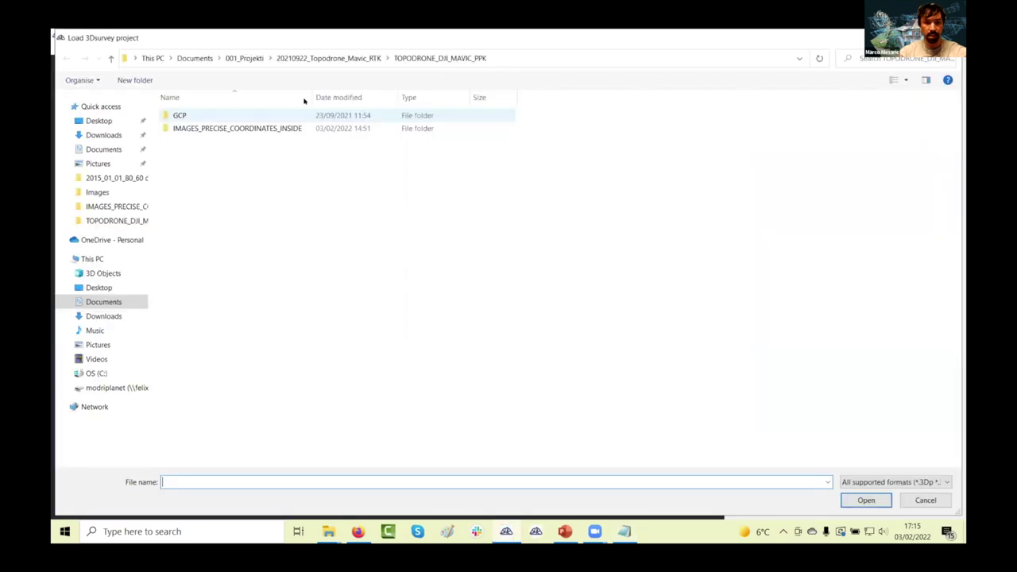
pyautogui.hotkey('alt', 'd')
pyautogui.hotkey('ctrl', 'v')
pyautogui.press('Return')
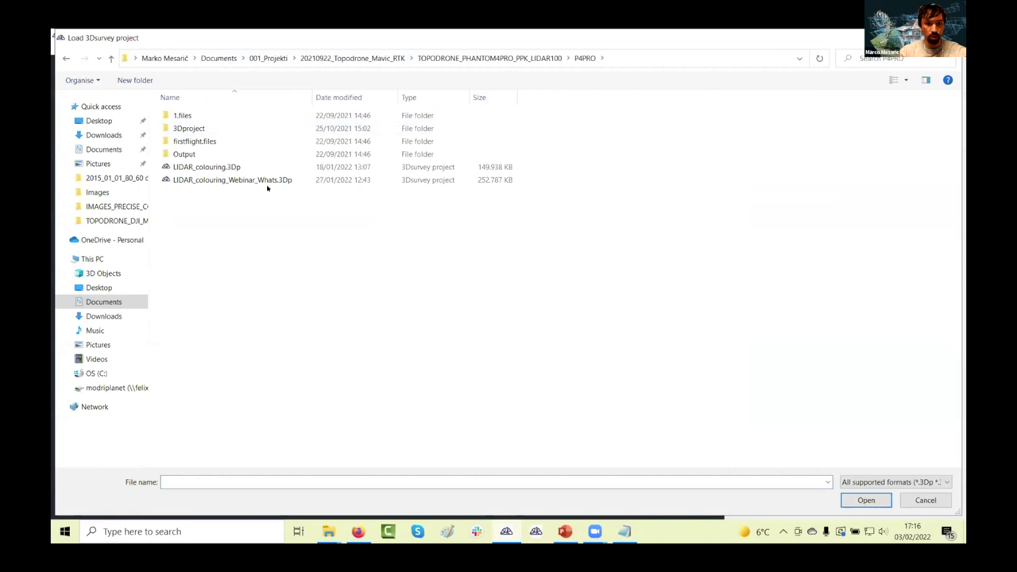
pyautogui.doubleClick(209, 181)
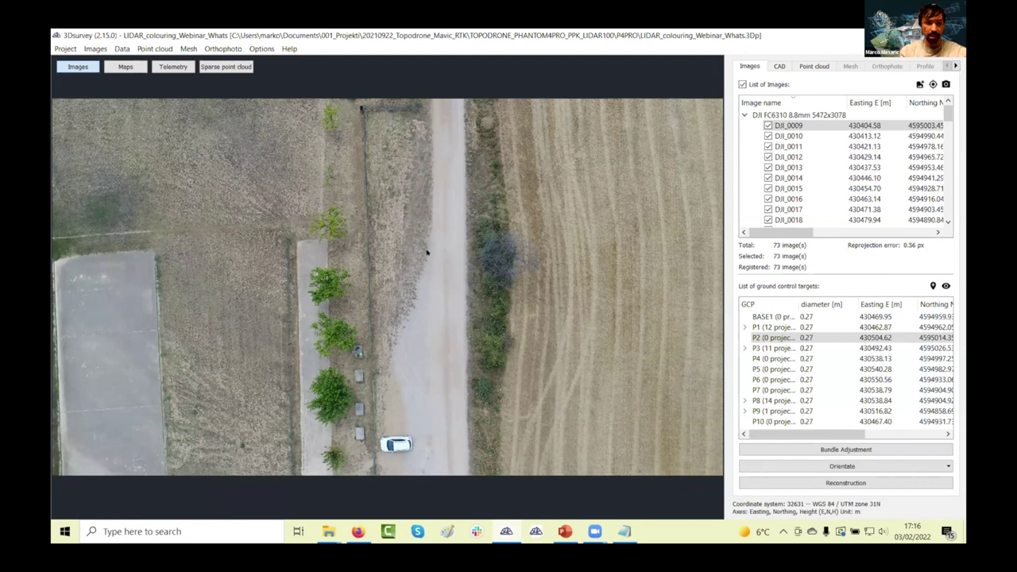
# - View the sparse cloud and cameras from a low side angle, then show the dense RGB_RAW cloud
pyautogui.click(228, 67)
pyautogui.moveTo(461, 178); pyautogui.dragTo(268, 322)
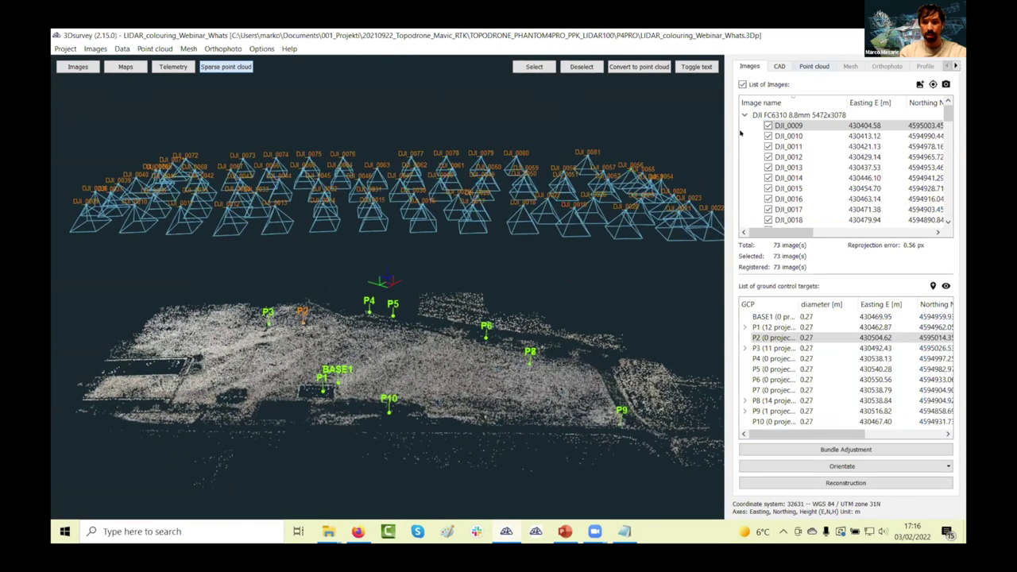
pyautogui.click(812, 67)
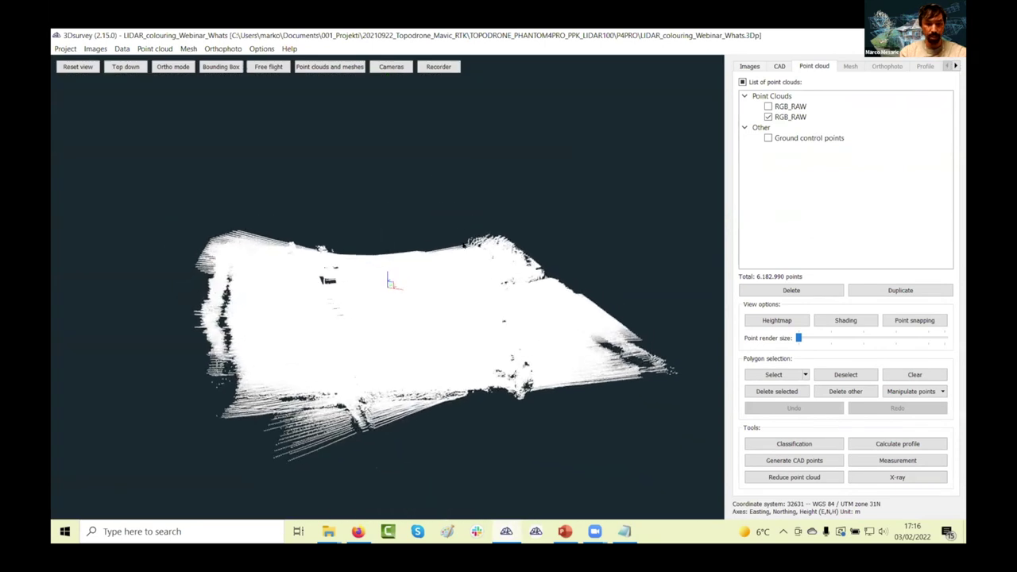
# - Colour the cloud by height, cycling through orange-purple, green-blue, greyscale and rainbow schemes
pyautogui.moveTo(445, 445); pyautogui.dragTo(445, 513)
pyautogui.scroll(5, 493, 230)
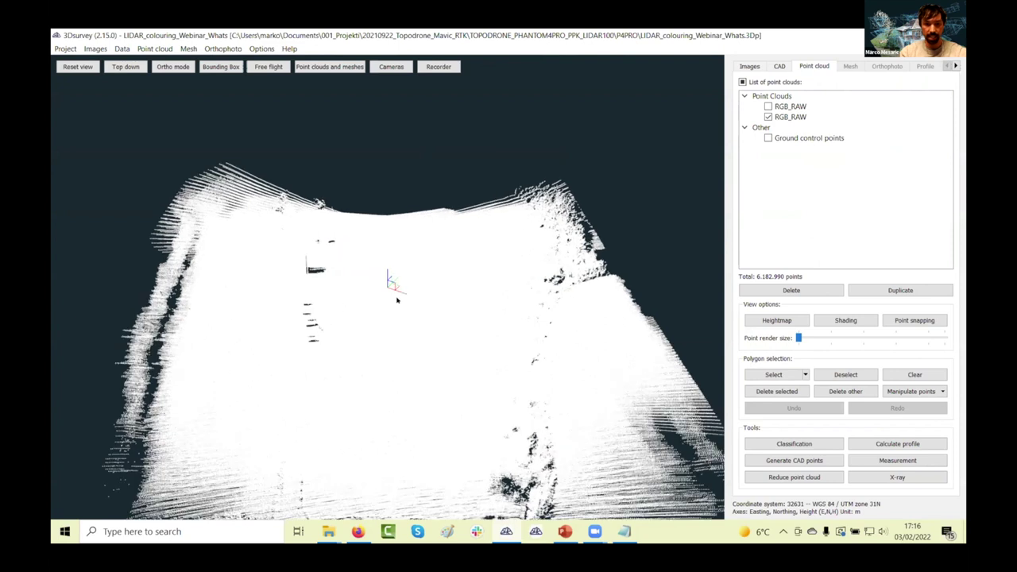
pyautogui.scroll(-6, 469, 298)
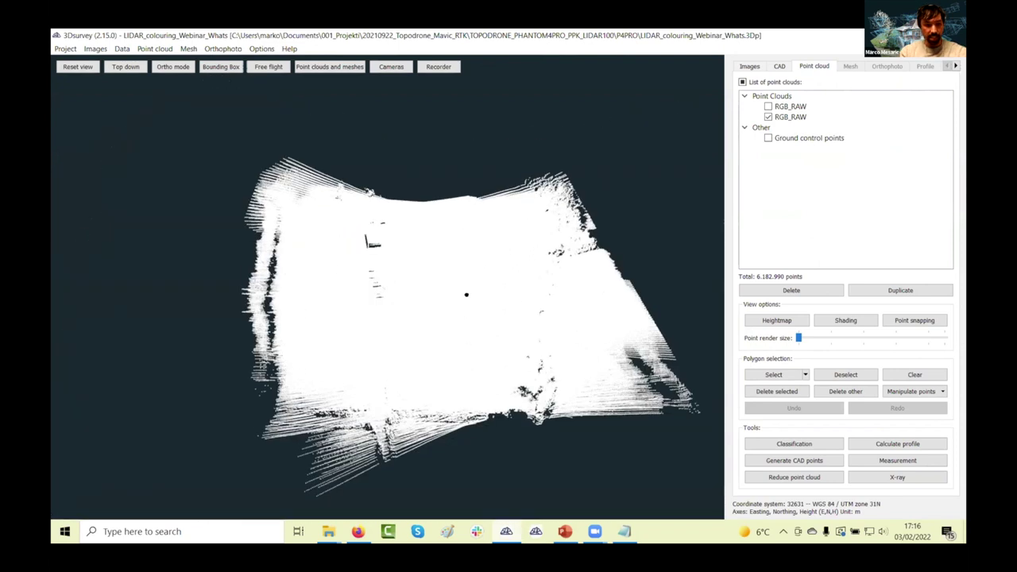
pyautogui.moveTo(467, 295); pyautogui.dragTo(719, 314)
pyautogui.click(755, 323)
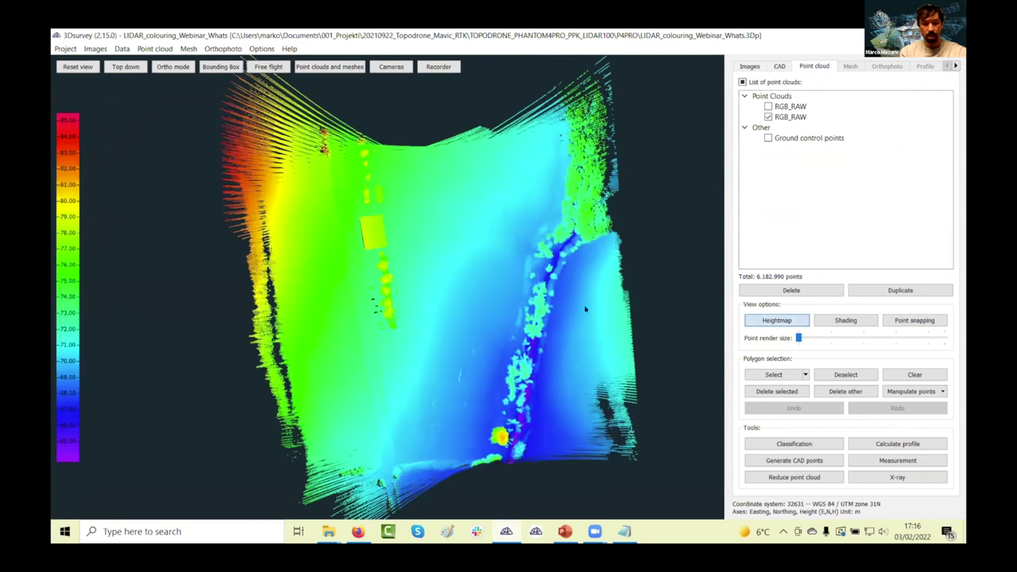
pyautogui.moveTo(420, 344); pyautogui.dragTo(55, 116)
pyautogui.click(69, 122)
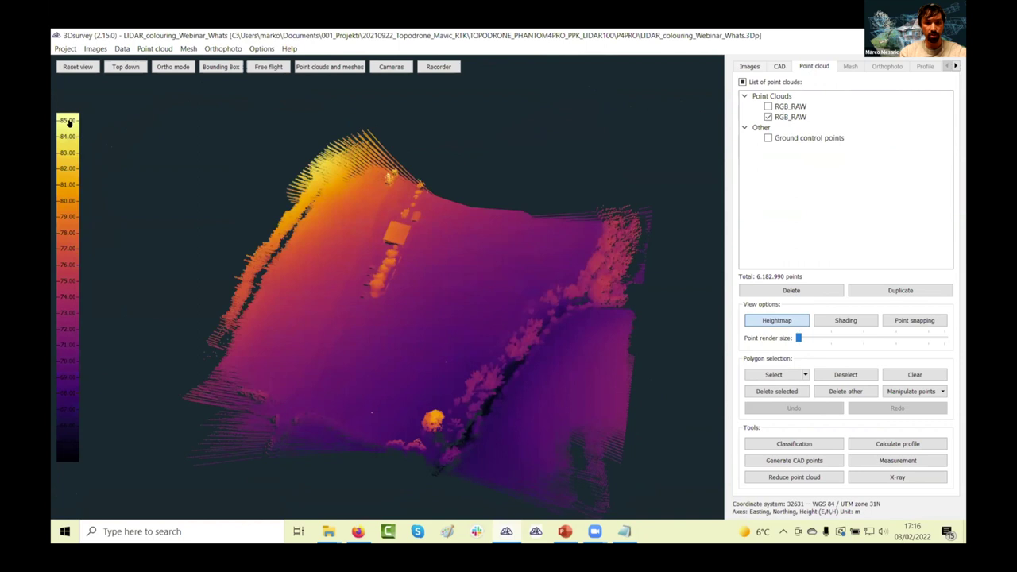
pyautogui.click(67, 123)
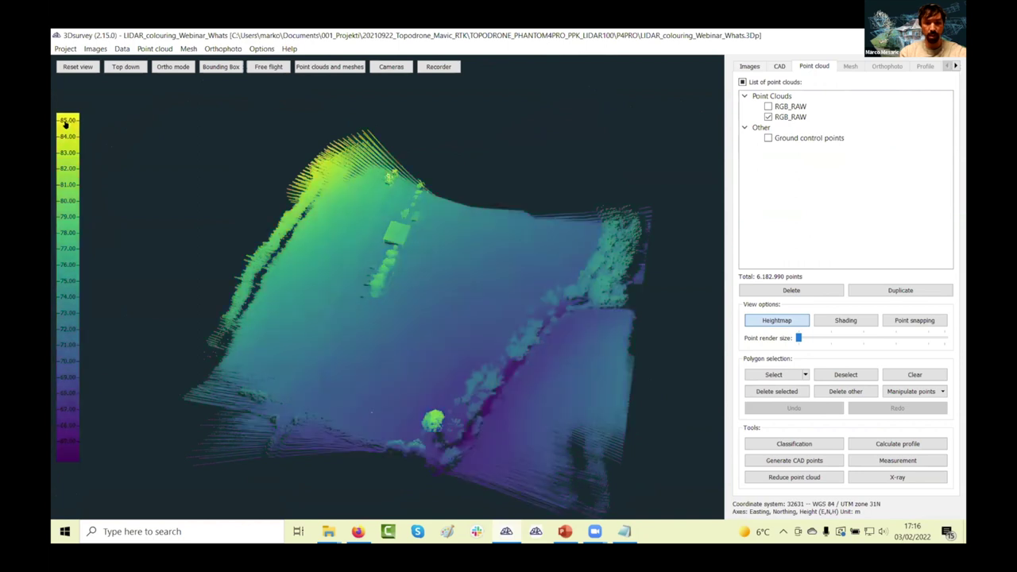
pyautogui.click(67, 125)
pyautogui.click(68, 129)
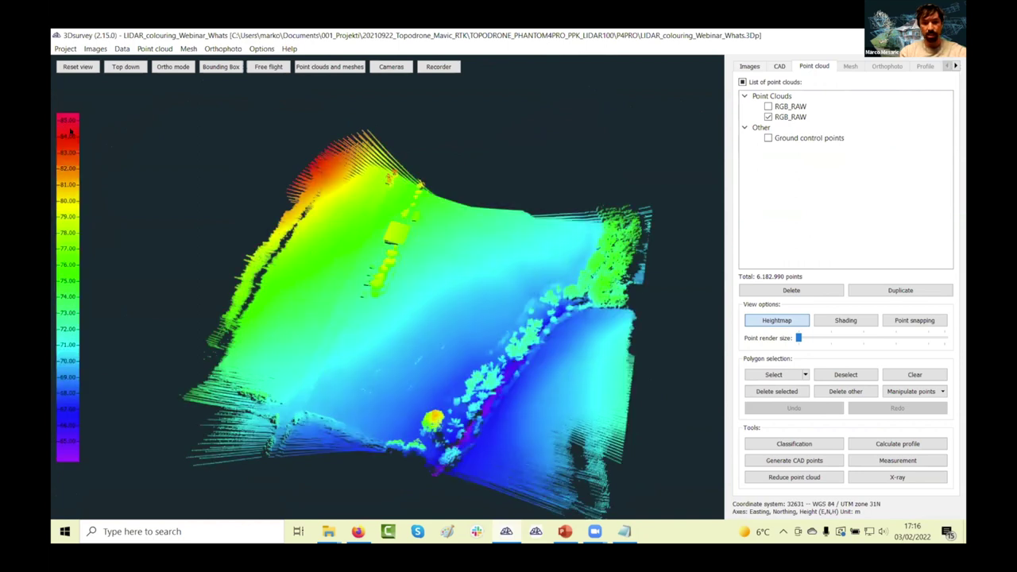
# - Inspect the strip from several angles, then turn height colouring off to show plain white
pyautogui.scroll(5, 453, 359)
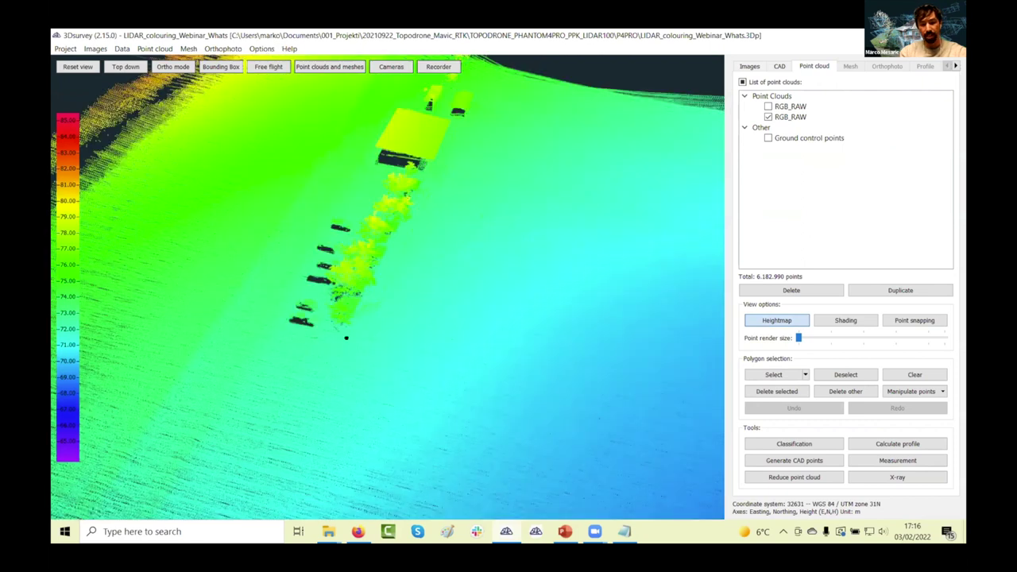
pyautogui.moveTo(382, 336); pyautogui.dragTo(320, 294)
pyautogui.moveTo(406, 246); pyautogui.dragTo(395, 231)
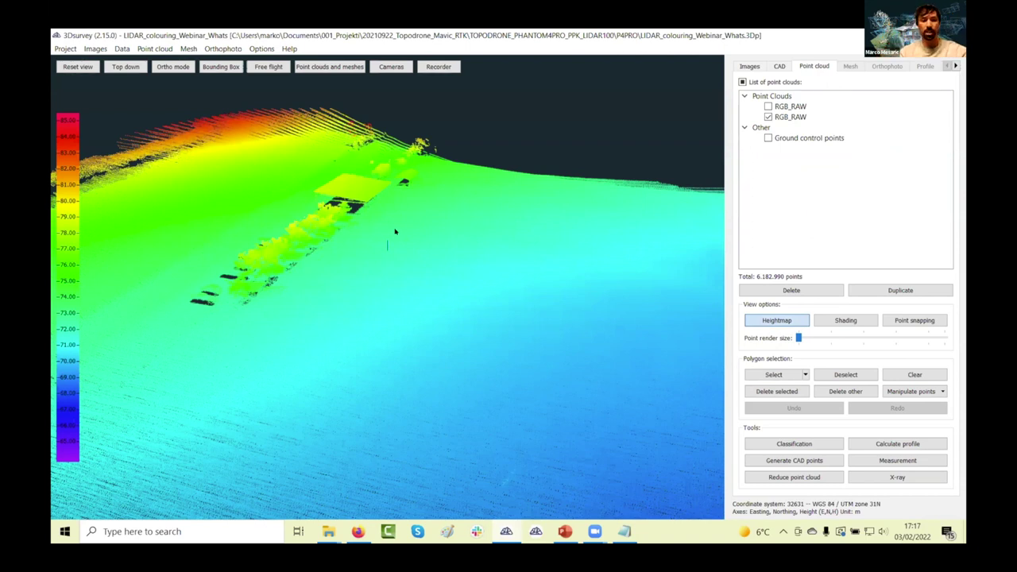
pyautogui.moveTo(412, 224); pyautogui.dragTo(429, 265)
pyautogui.moveTo(450, 363); pyautogui.dragTo(449, 309)
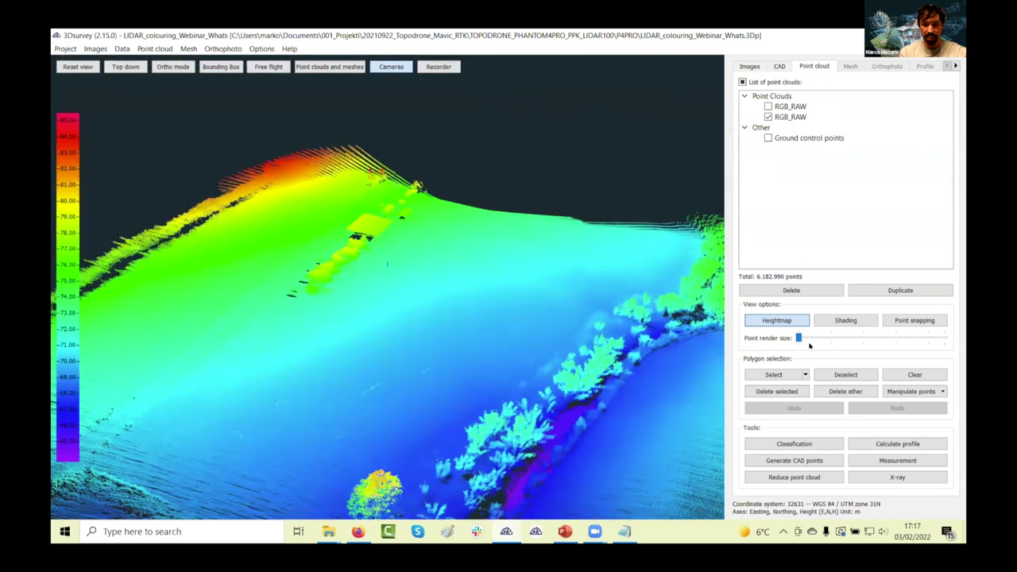
pyautogui.click(772, 320)
pyautogui.scroll(-5, 443, 334)
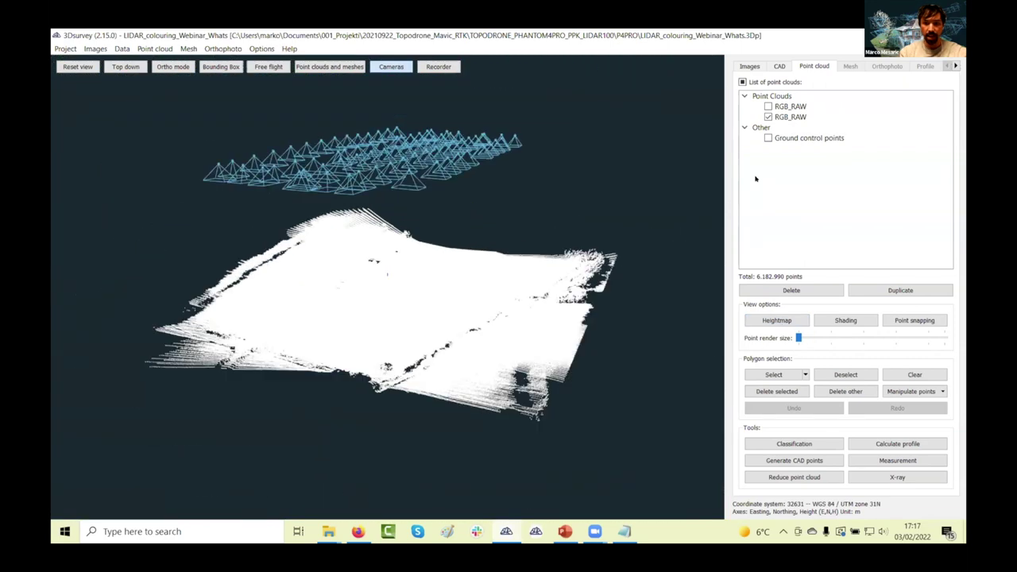
# - Colourise the RGB_RAW cloud from the photos, leaving its Transform settings unchanged
pyautogui.rightClick(800, 117)
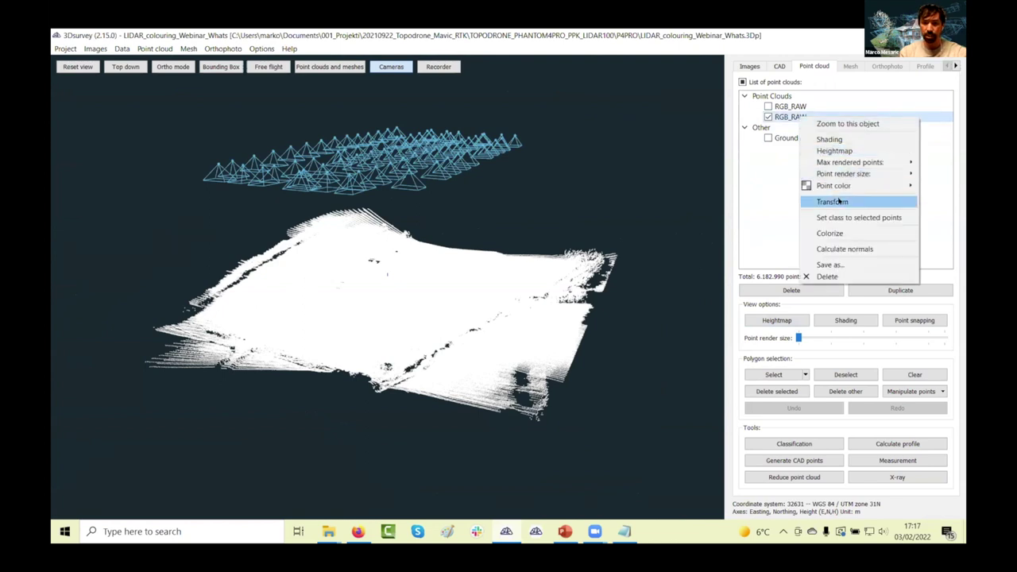
pyautogui.click(838, 201)
pyautogui.click(562, 166)
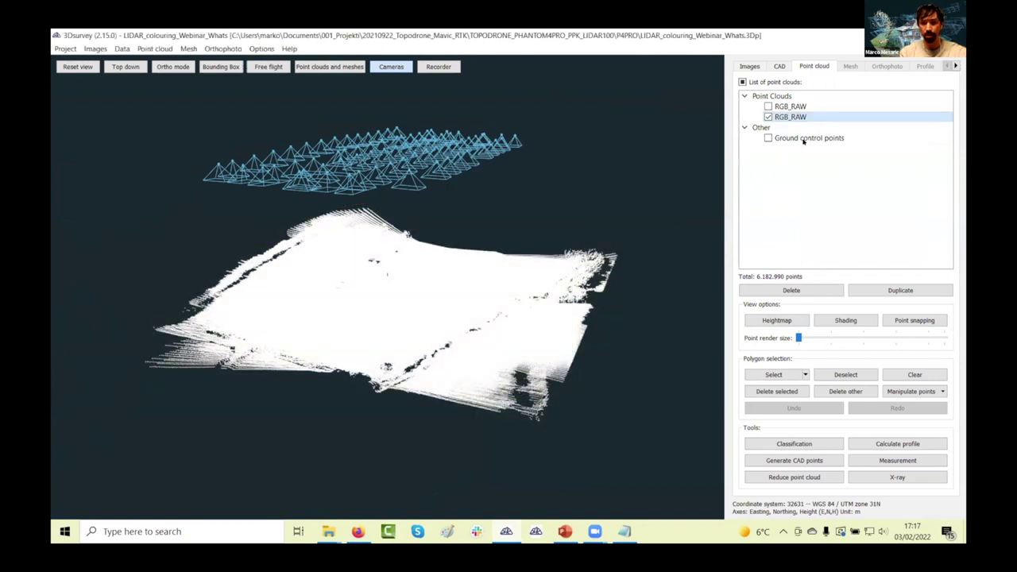
pyautogui.rightClick(803, 117)
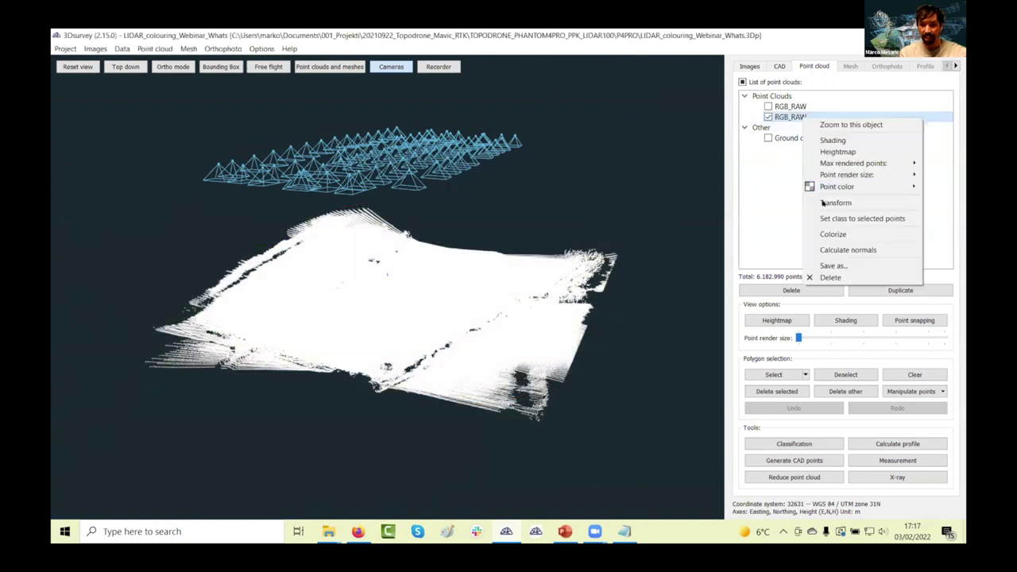
pyautogui.click(824, 236)
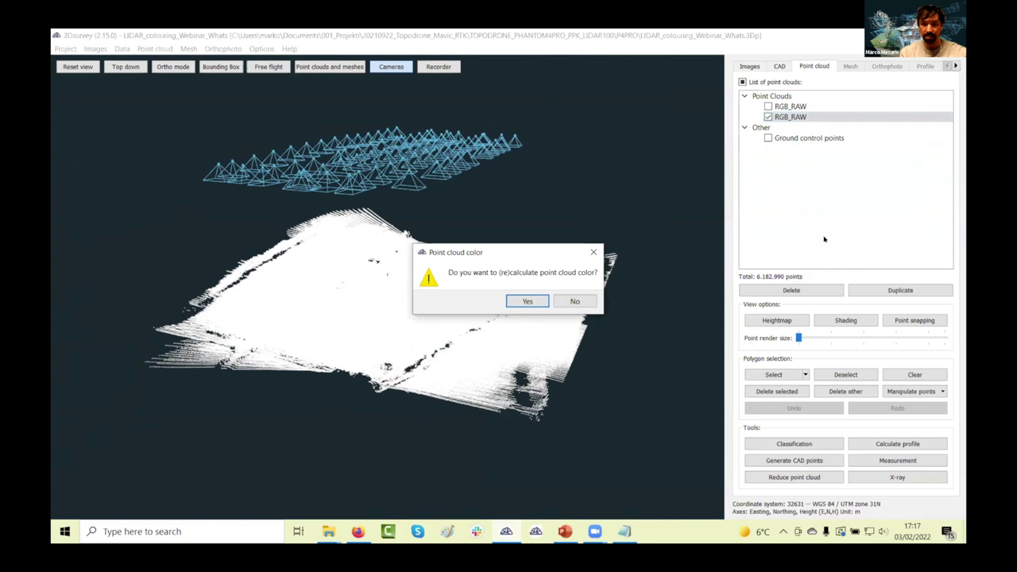
pyautogui.click(522, 300)
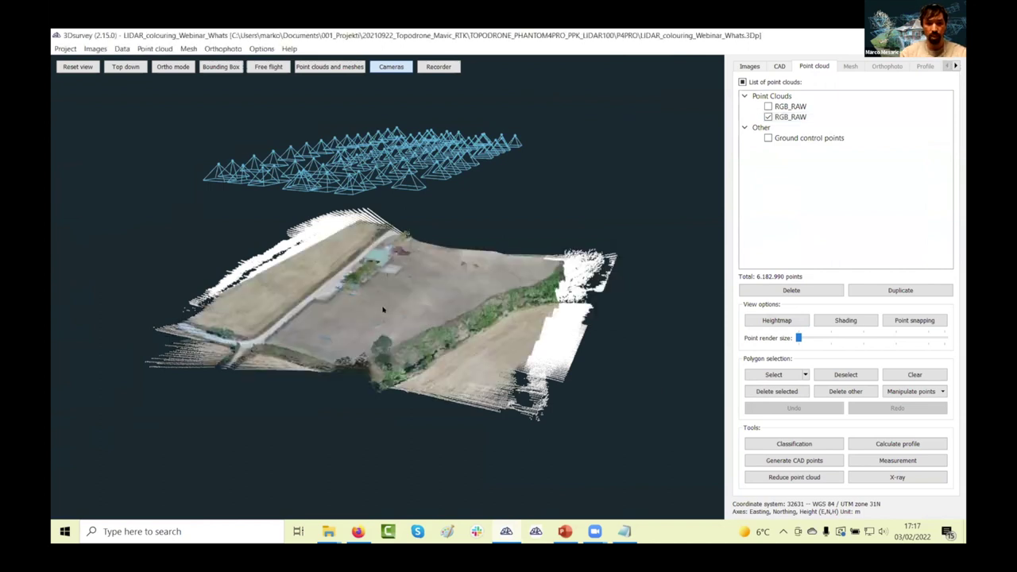
# - Inspect the buildings, parking area, field and road from above, then show the CAD drawing tools
pyautogui.scroll(10, 383, 310)
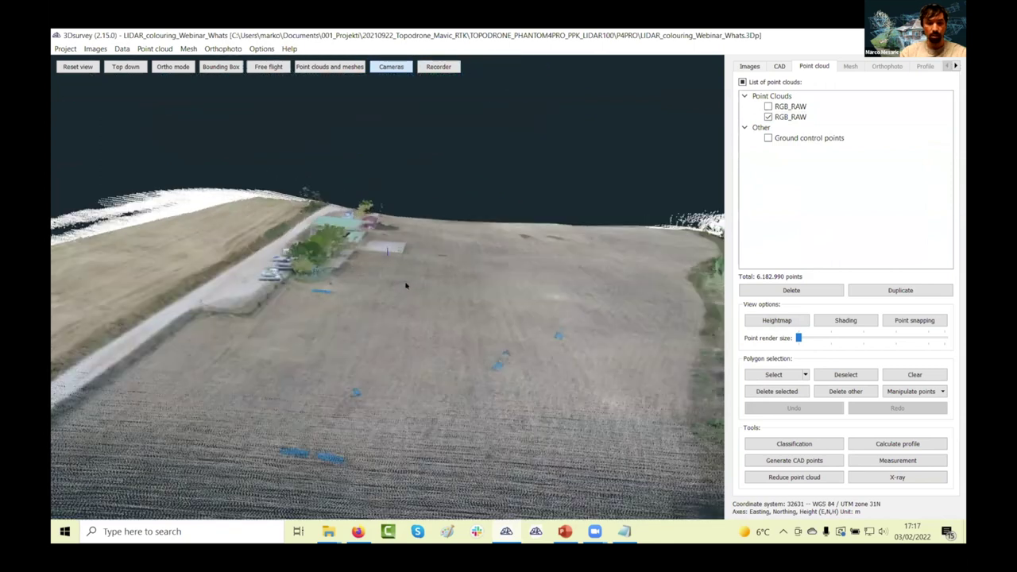
pyautogui.scroll(10, 406, 286)
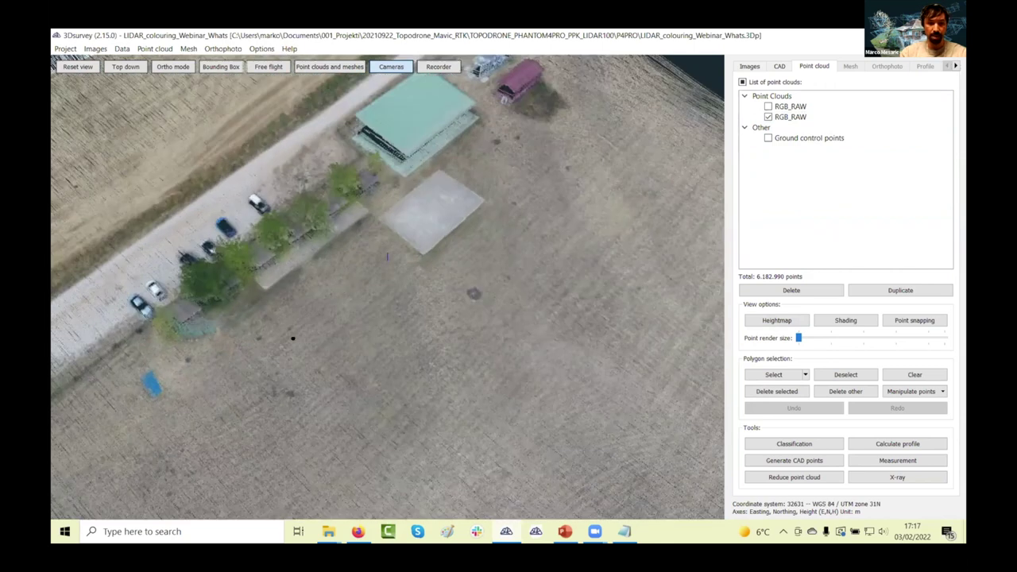
pyautogui.moveTo(373, 253); pyautogui.dragTo(533, 352)
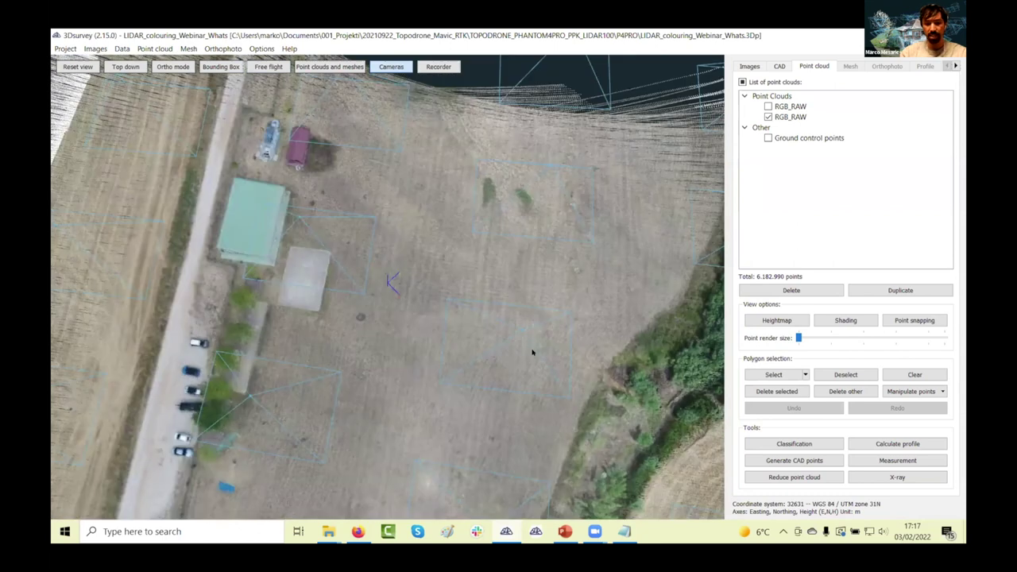
pyautogui.scroll(-5, 536, 334)
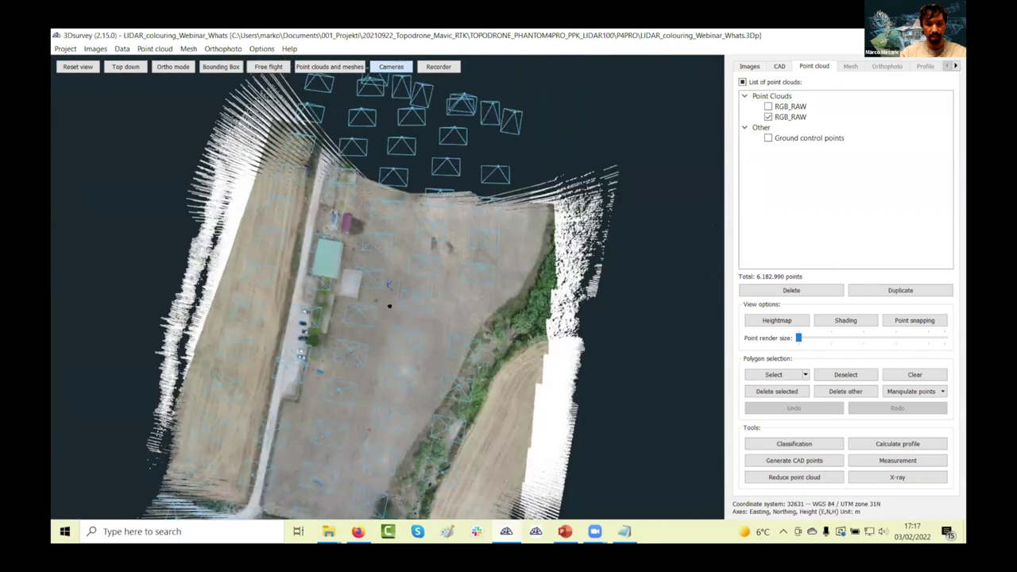
pyautogui.moveTo(377, 284); pyautogui.dragTo(355, 310)
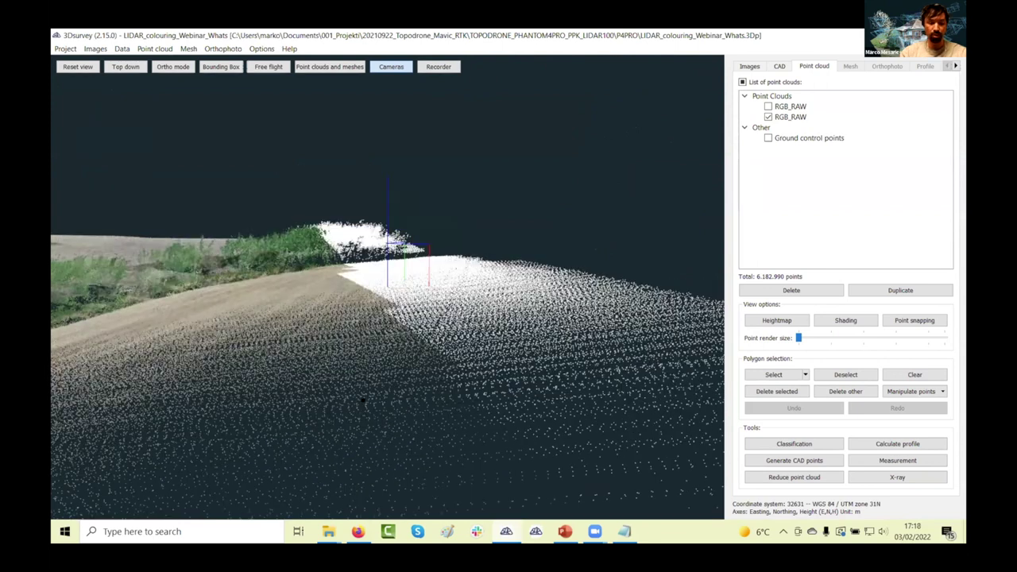
pyautogui.moveTo(315, 259); pyautogui.dragTo(431, 352)
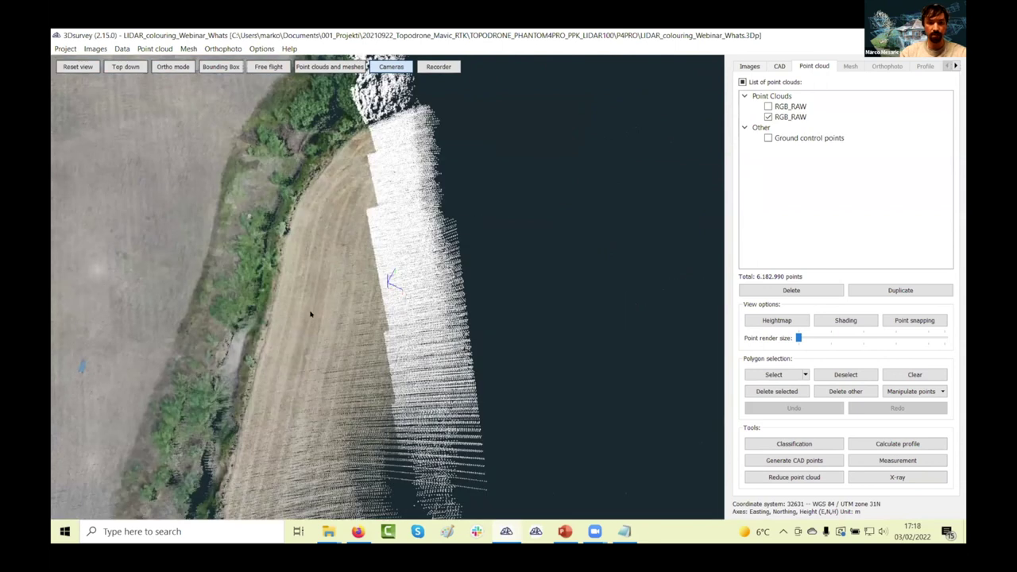
pyautogui.moveTo(311, 313); pyautogui.dragTo(335, 506)
pyautogui.scroll(3, 422, 402)
pyautogui.moveTo(422, 403); pyautogui.dragTo(428, 421)
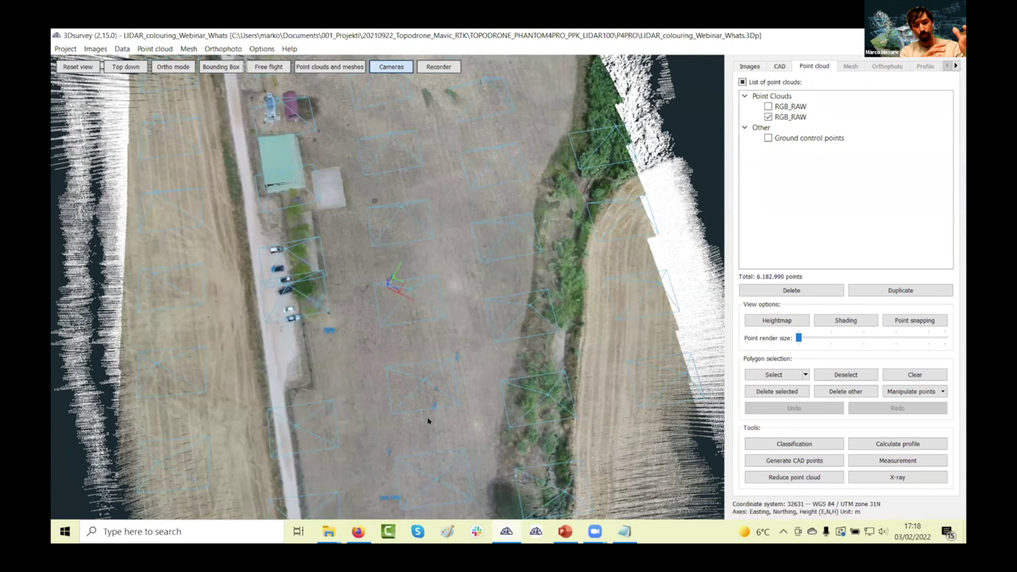
pyautogui.moveTo(533, 268); pyautogui.dragTo(274, 299)
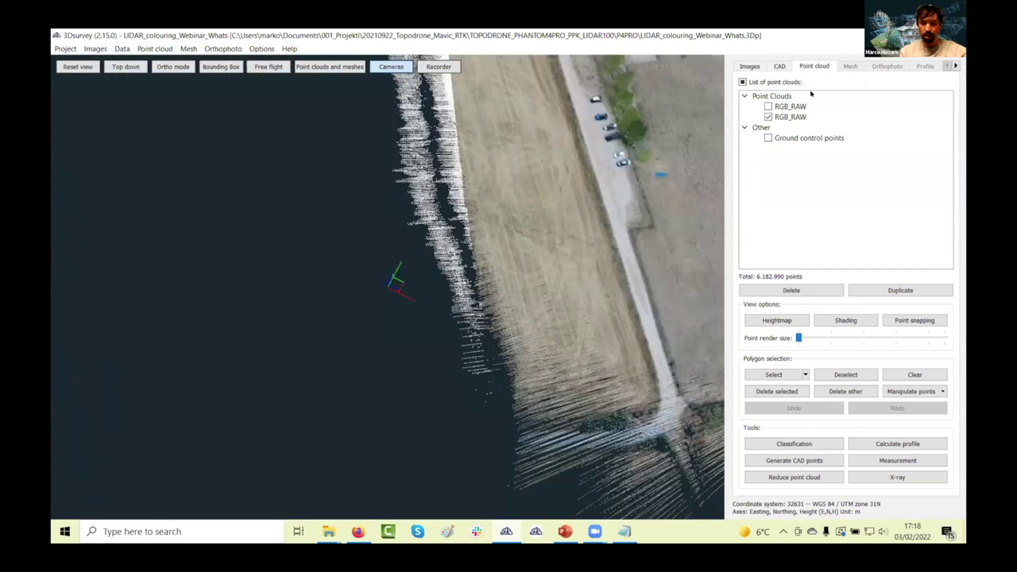
pyautogui.click(779, 66)
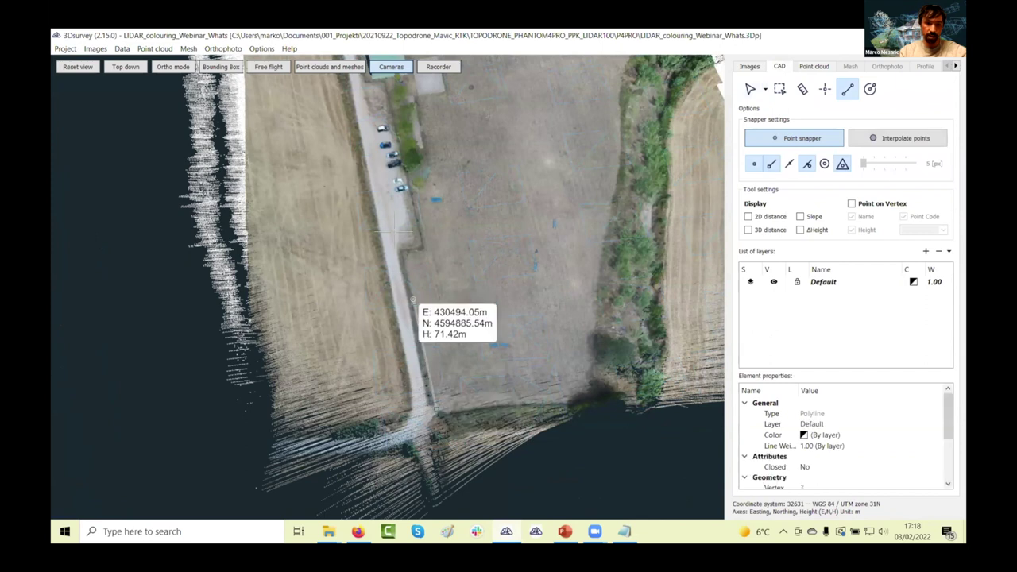
# - Trace a three-vertex polyline along the road edge toward the building and inspect it obliquely
pyautogui.click(414, 300)
pyautogui.click(422, 246)
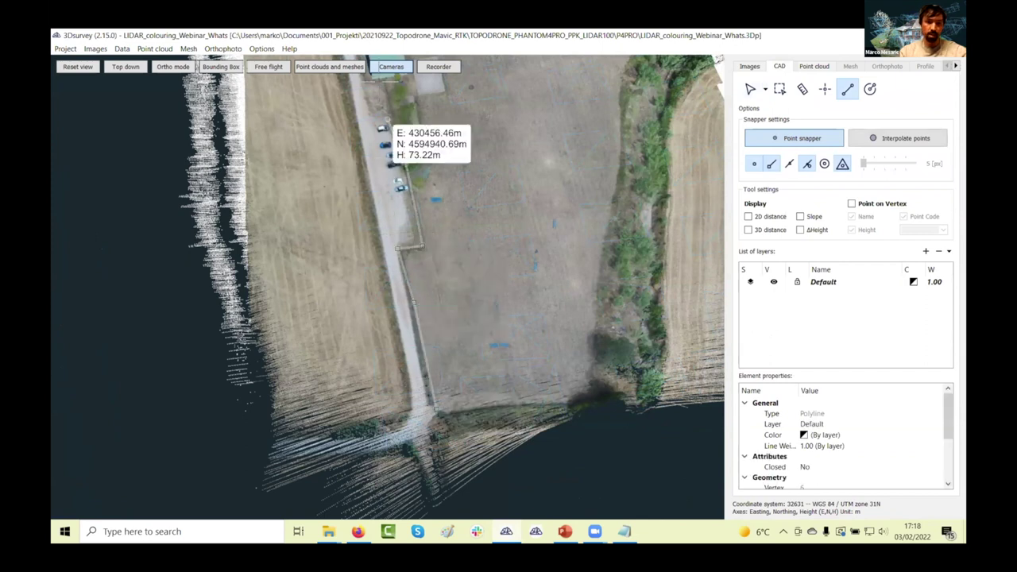
pyautogui.click(364, 79)
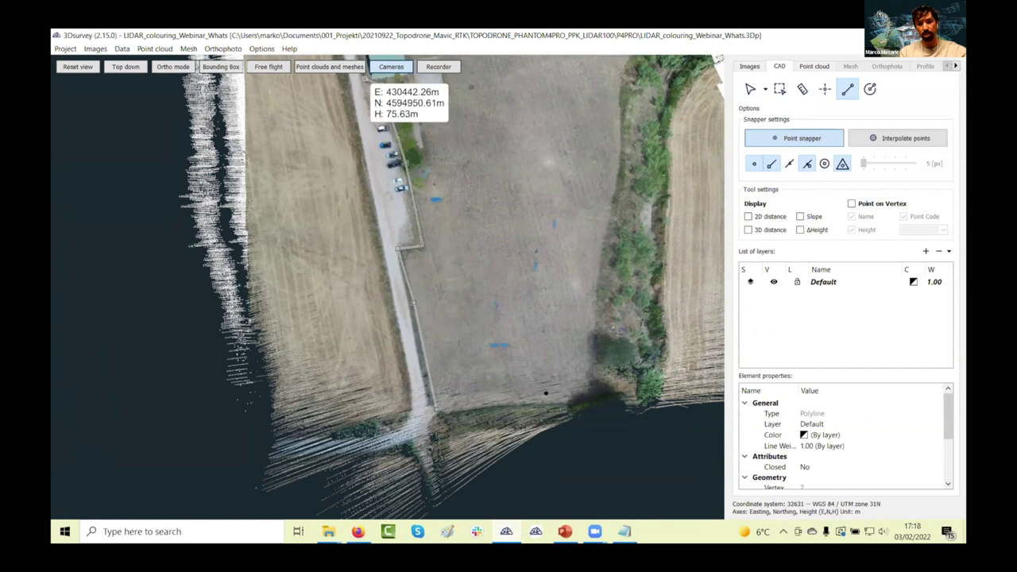
pyautogui.moveTo(524, 338); pyautogui.dragTo(493, 387)
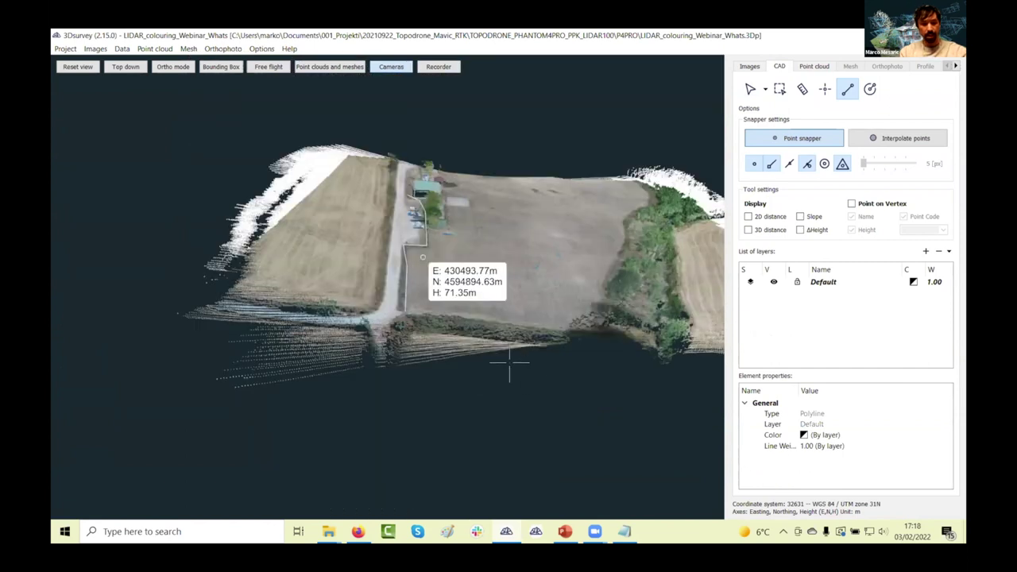
pyautogui.scroll(3, 507, 366)
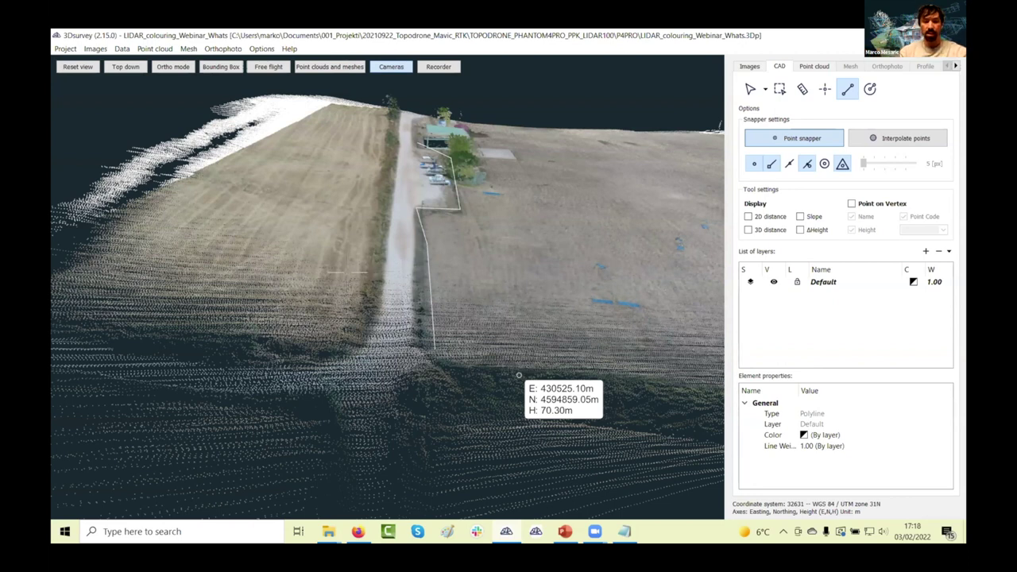
pyautogui.scroll(-2, 347, 273)
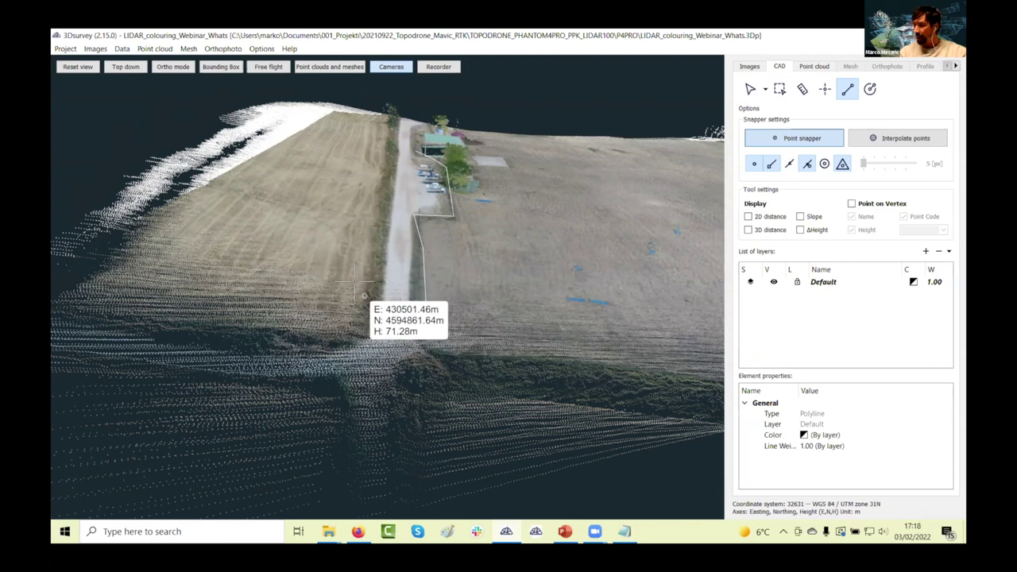
pyautogui.hotkey('alt', 'p')
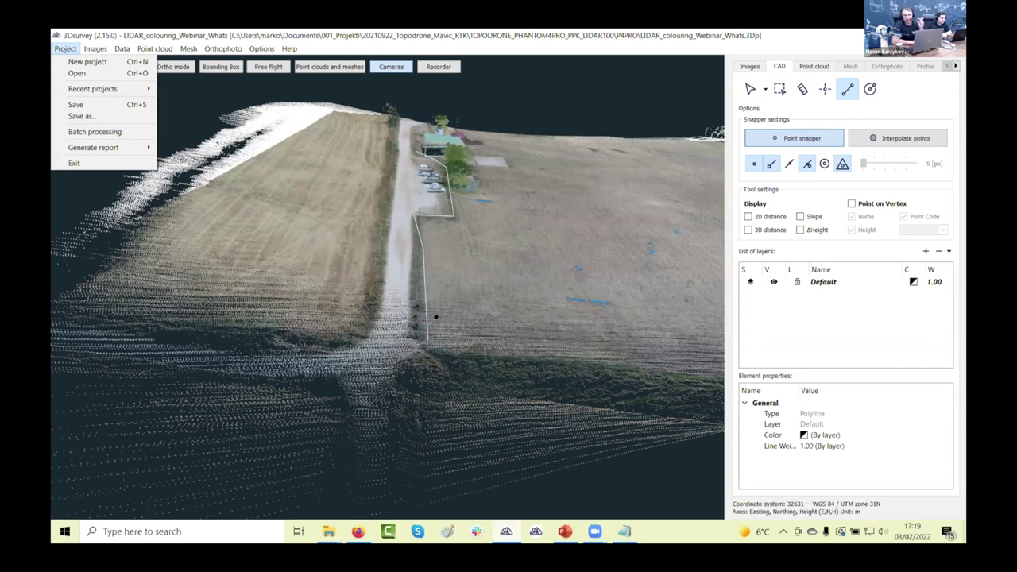
pyautogui.moveTo(414, 308); pyautogui.dragTo(403, 313)
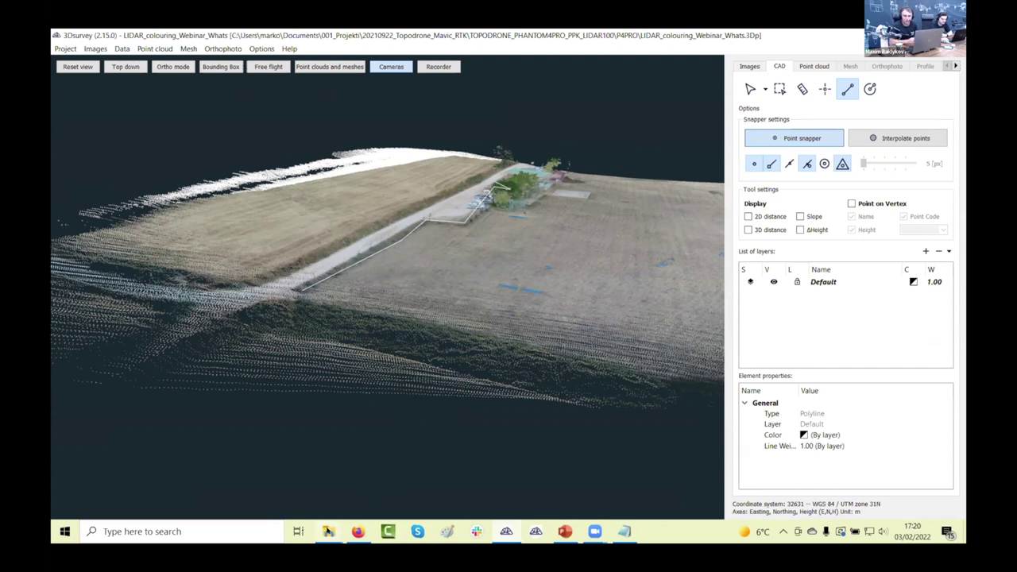
pyautogui.moveTo(328, 531)
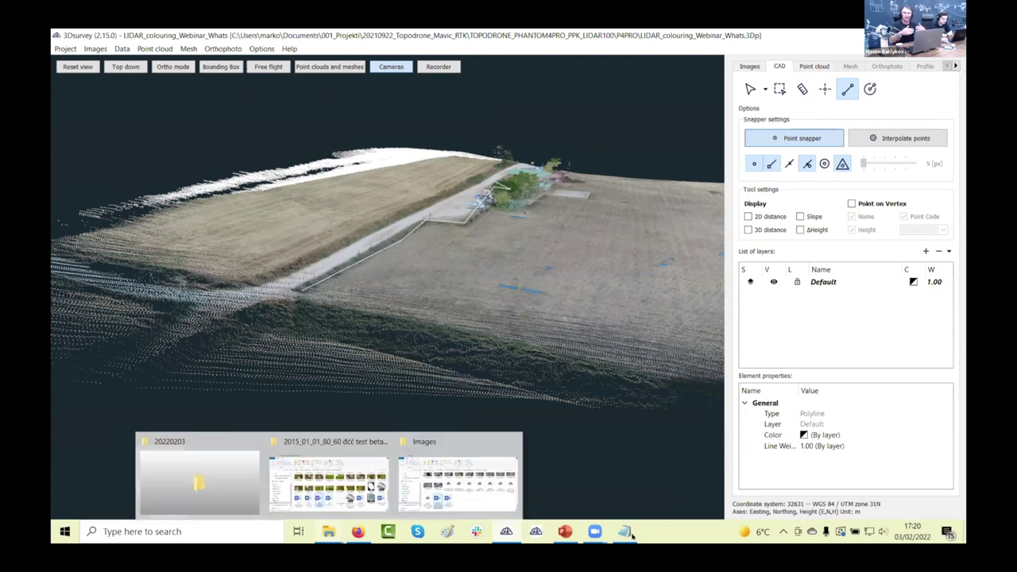
pyautogui.click(632, 536)
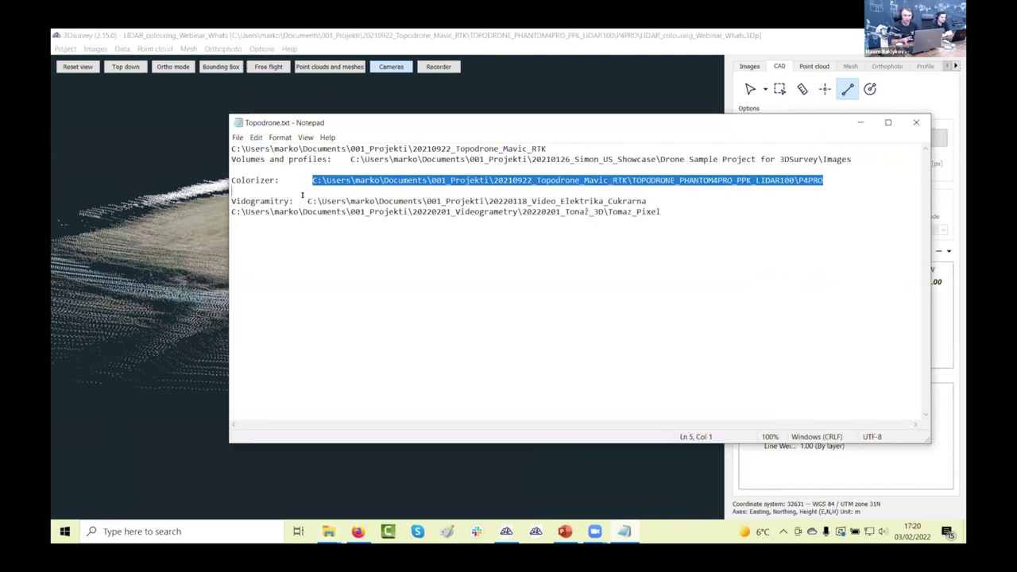
# - Select the Vidogramtry video folder path in the Topodrone.txt notes and minimize Notepad
pyautogui.moveTo(309, 201); pyautogui.dragTo(647, 202)
pyautogui.hotkey('ctrl', 'c')
pyautogui.click(859, 123)
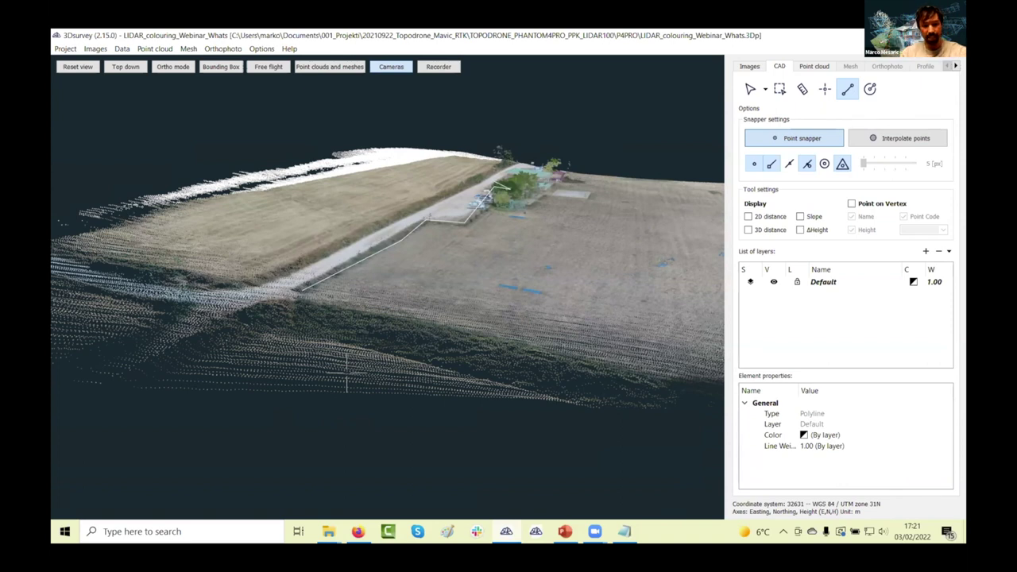
# - Go to the 20220118_Video_Elektrika_Cukrarna folder in File Explorer and play PXL_20220118_113436636.mp4
pyautogui.click(328, 531)
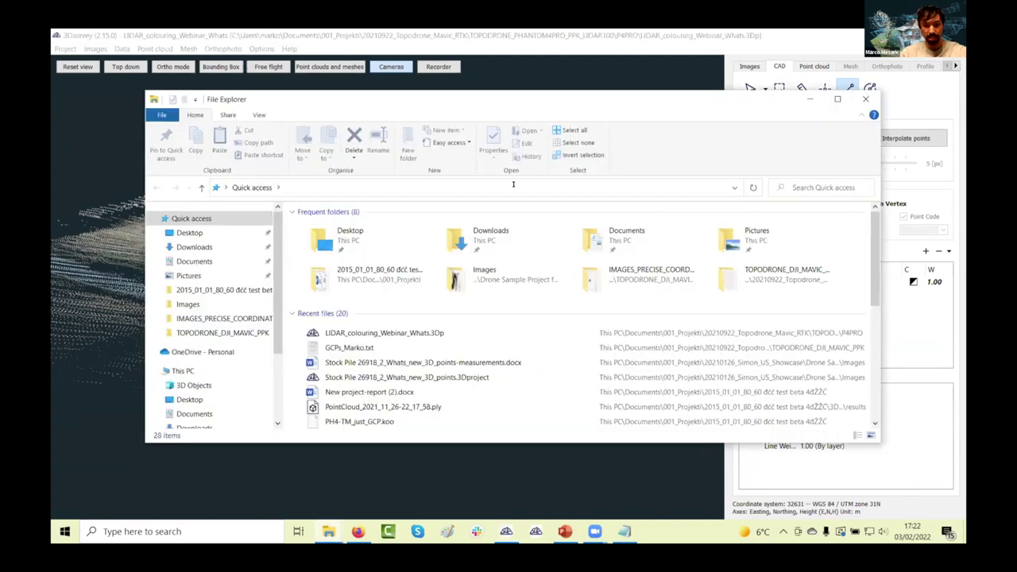
pyautogui.click(513, 184)
pyautogui.hotkey('ctrl', 'v')
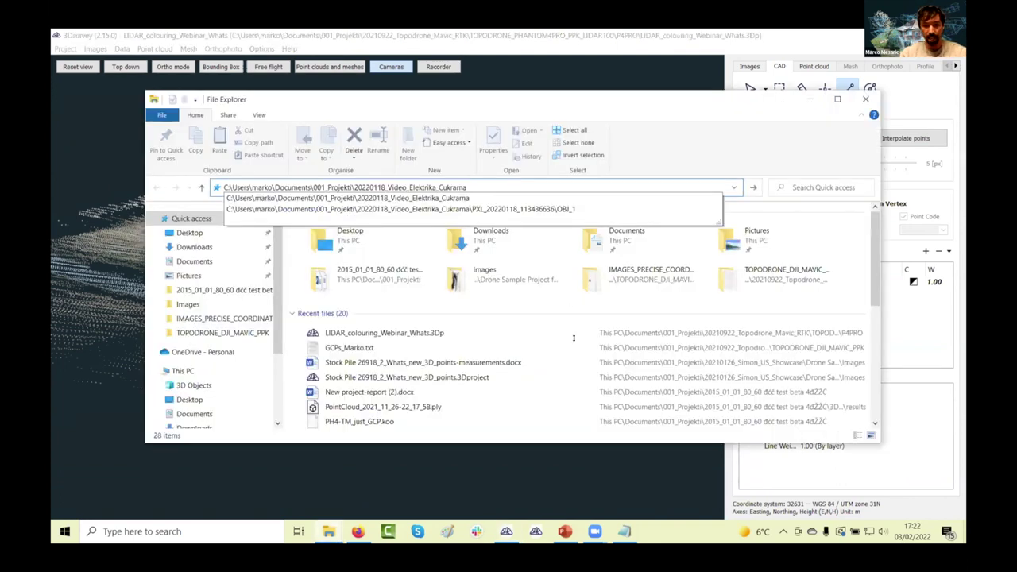
pyautogui.press('Return')
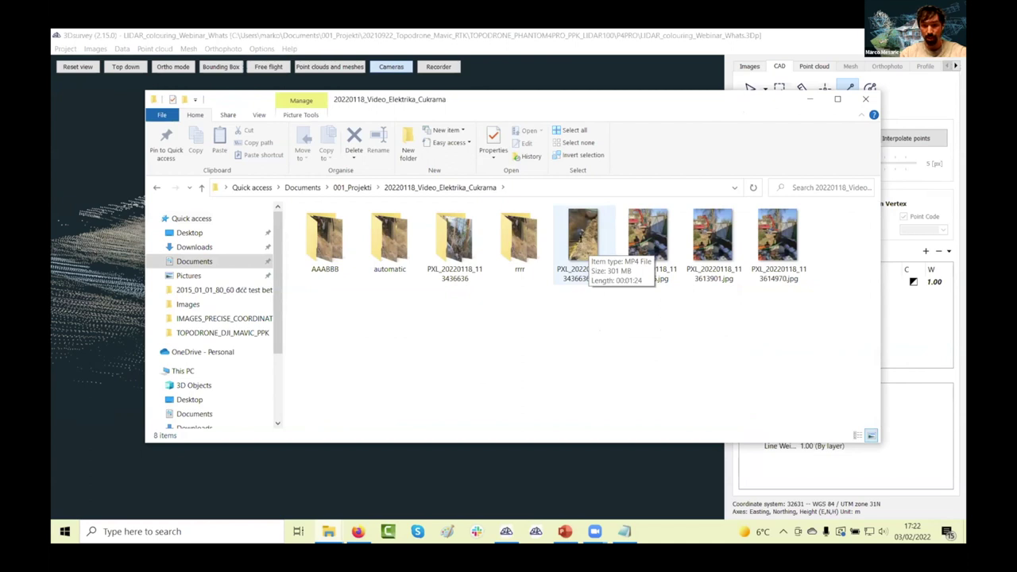
pyautogui.doubleClick(576, 263)
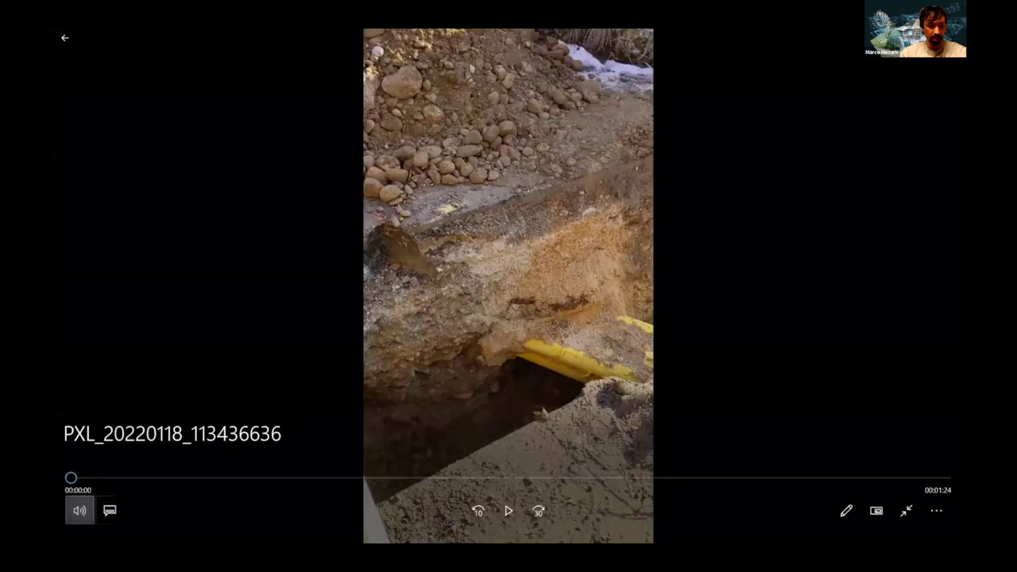
# - Preview the trench clip at volume 5, pause it and leave the player
pyautogui.click(104, 471)
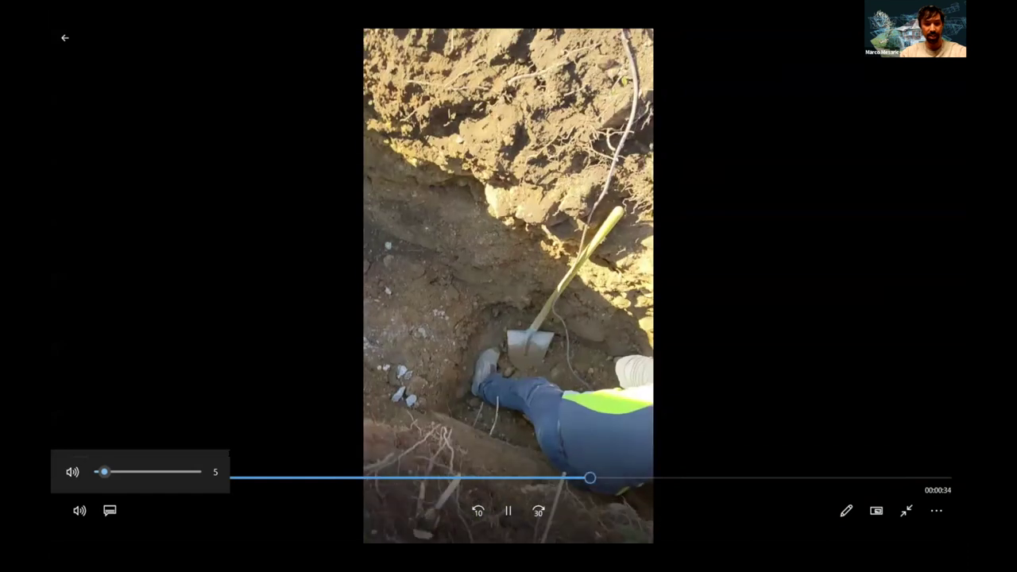
pyautogui.press('space')
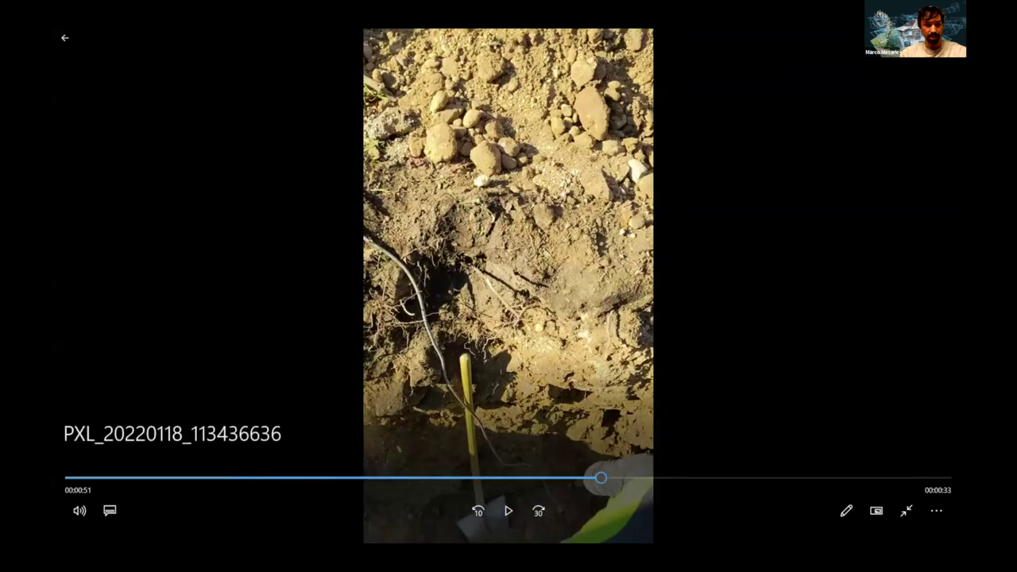
pyautogui.click(65, 38)
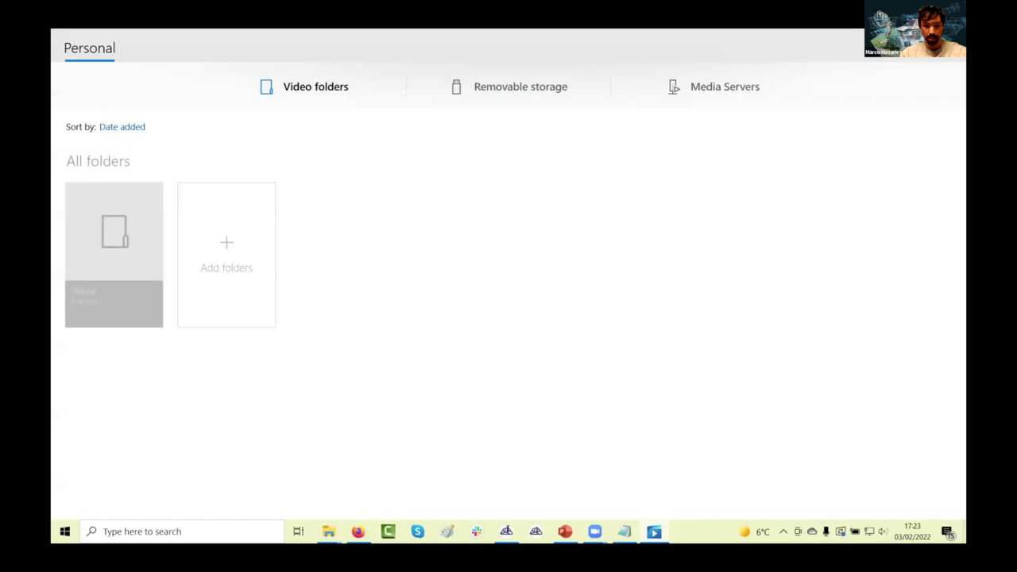
# - Back in 3Dsurvey, start a new empty project and show the Images commands
pyautogui.hotkey('alt', 'Tab')
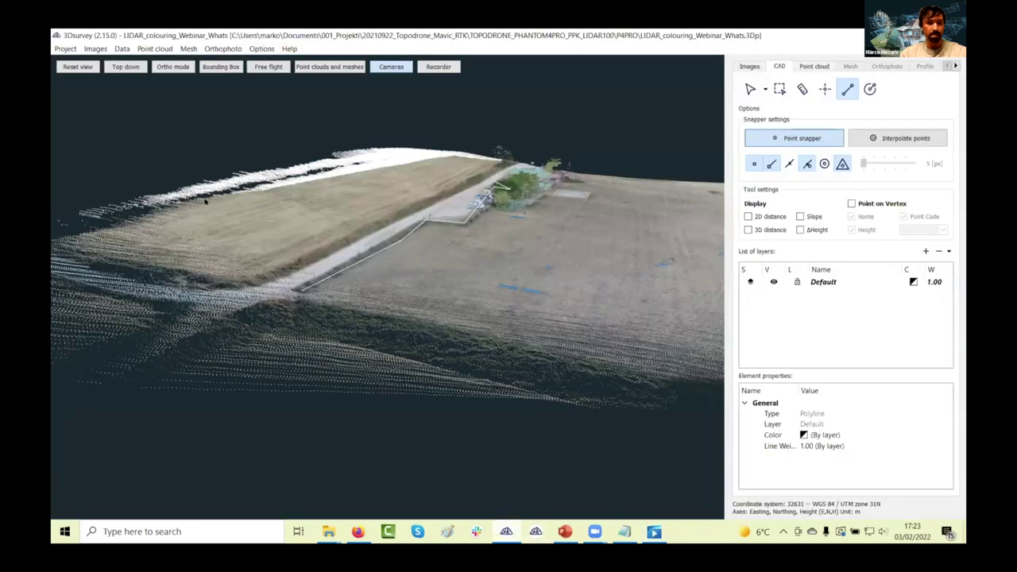
pyautogui.click(65, 48)
pyautogui.press('Return')
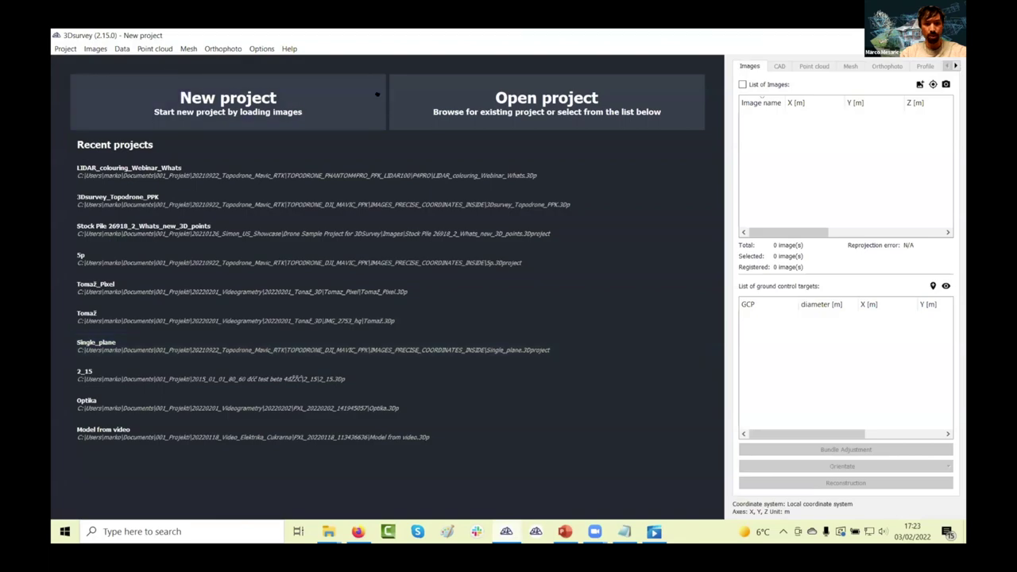
pyautogui.click(95, 49)
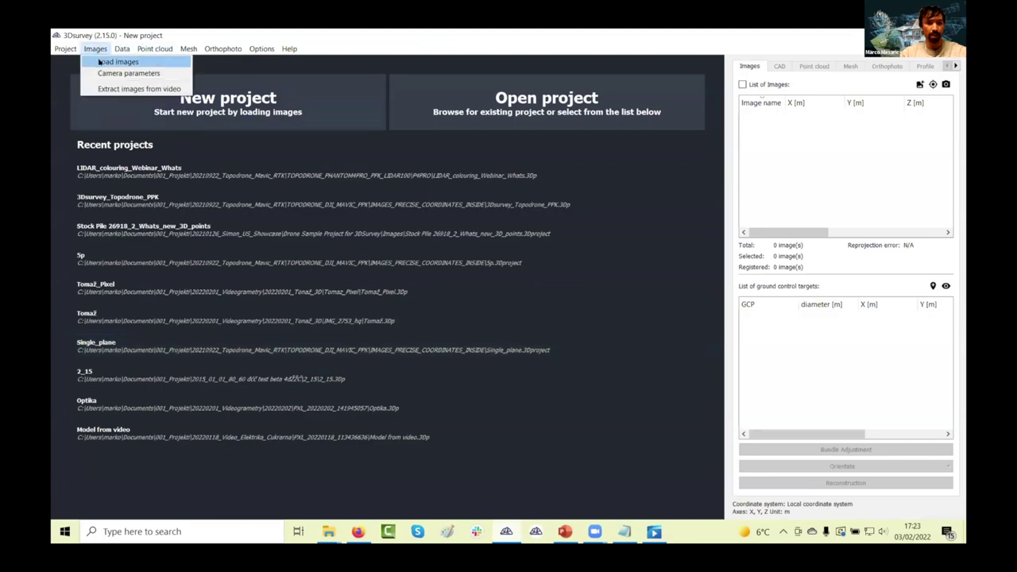
# - Load PXL_20220118_113436636.mp4 from the video project folder as the converter's input video
pyautogui.click(113, 89)
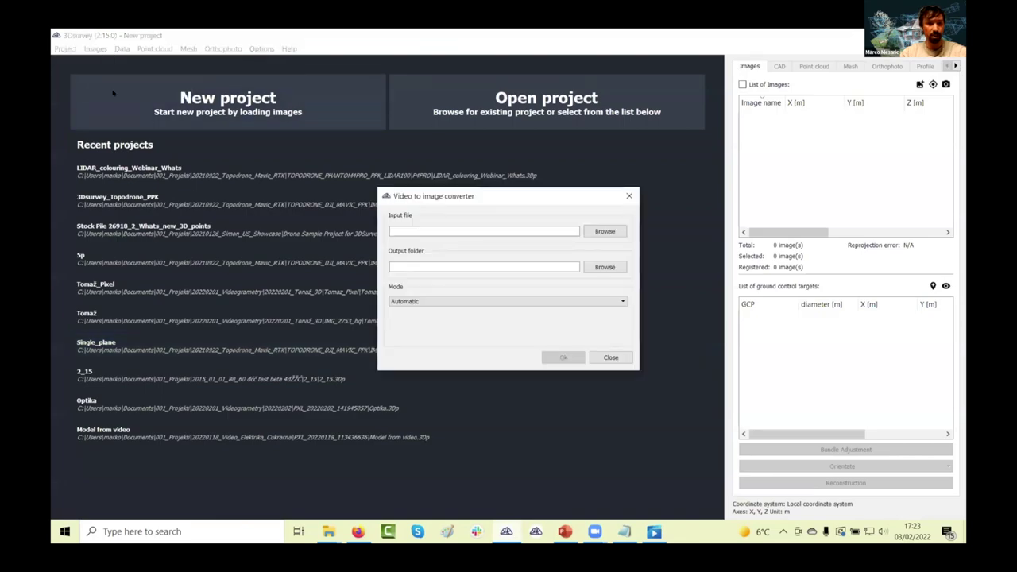
pyautogui.click(595, 231)
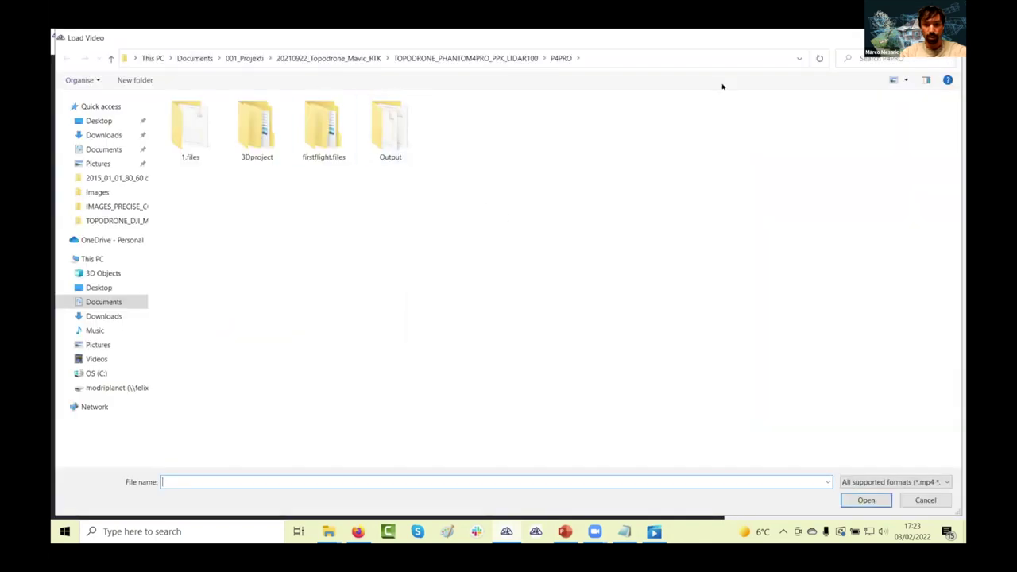
pyautogui.hotkey('alt', 'd')
pyautogui.write('C:\\Users\\marko\\Documents\\001_Projekti\\20220118_Video_Elektrika_Cukrama')
pyautogui.press('Return')
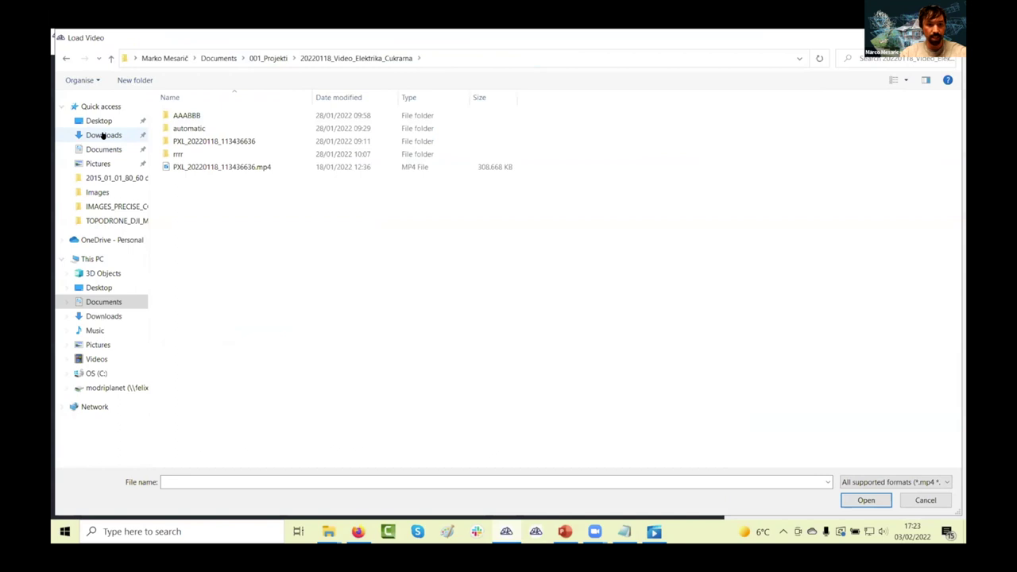
pyautogui.doubleClick(221, 167)
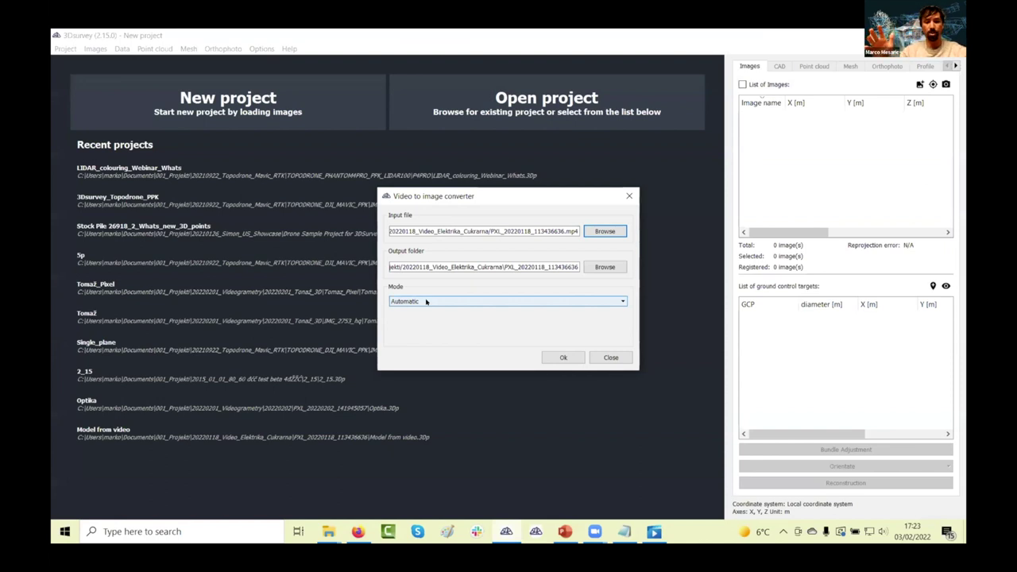
# - Try N-th frame mode with interval 20, revert to Automatic, and close without converting
pyautogui.click(426, 301)
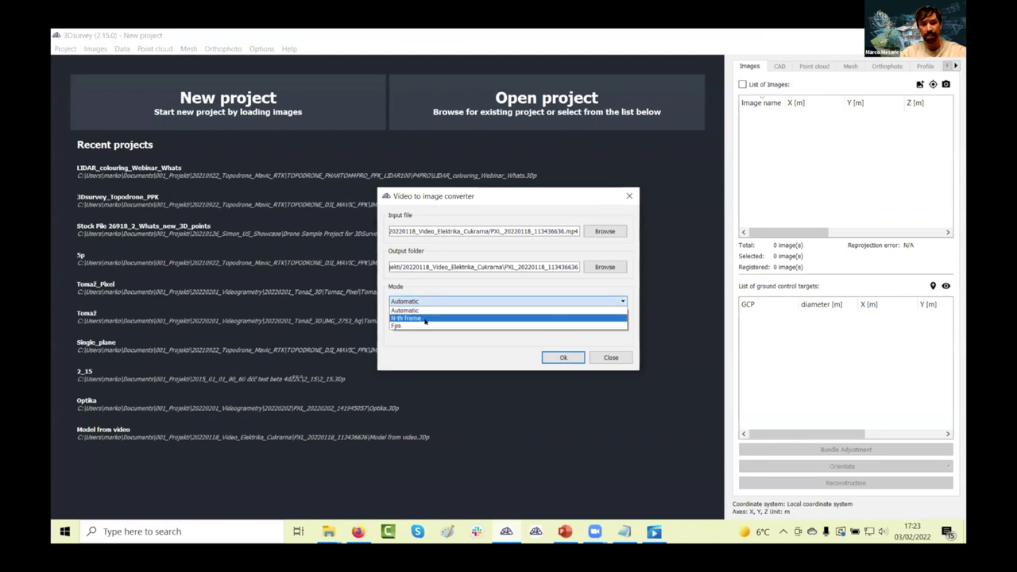
pyautogui.click(425, 319)
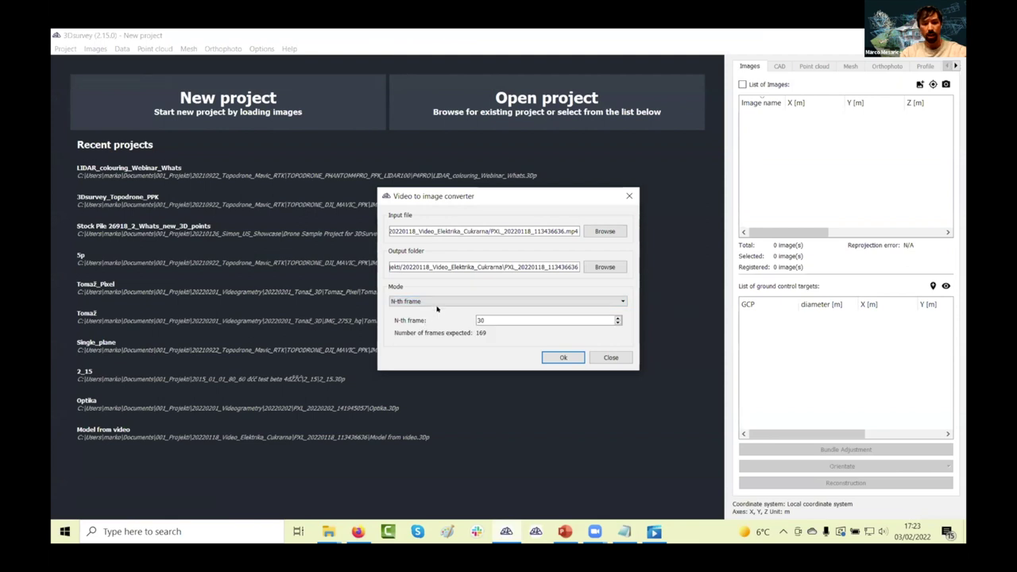
pyautogui.press('BackSpace')
pyautogui.press('BackSpace')
pyautogui.write('2')
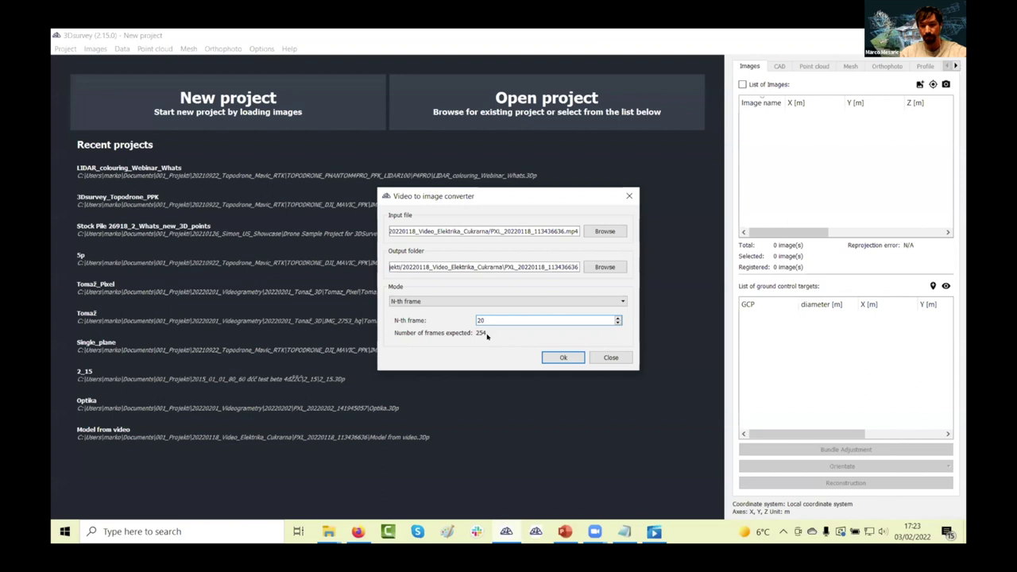
pyautogui.moveTo(490, 318); pyautogui.dragTo(477, 321)
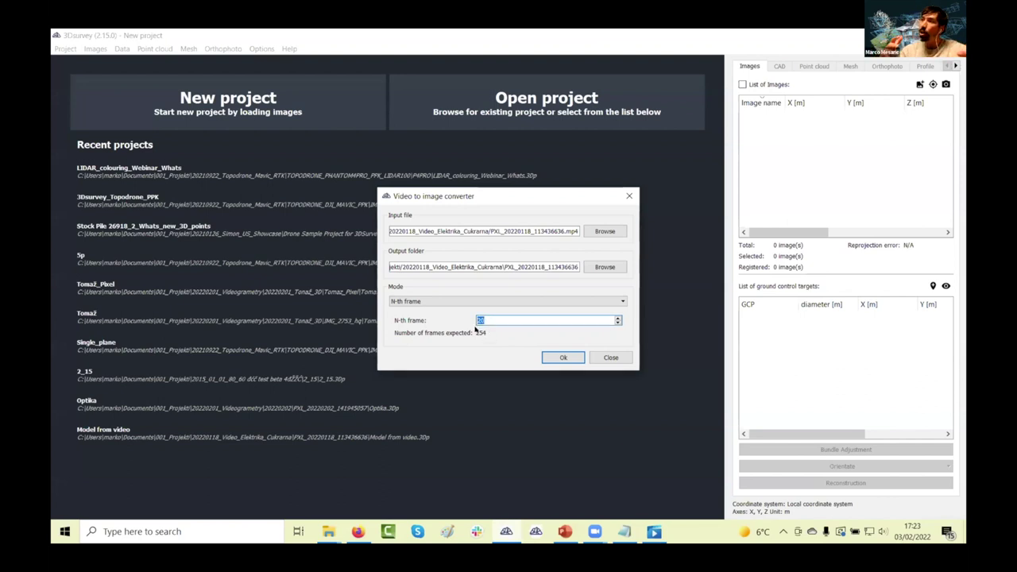
pyautogui.click(447, 301)
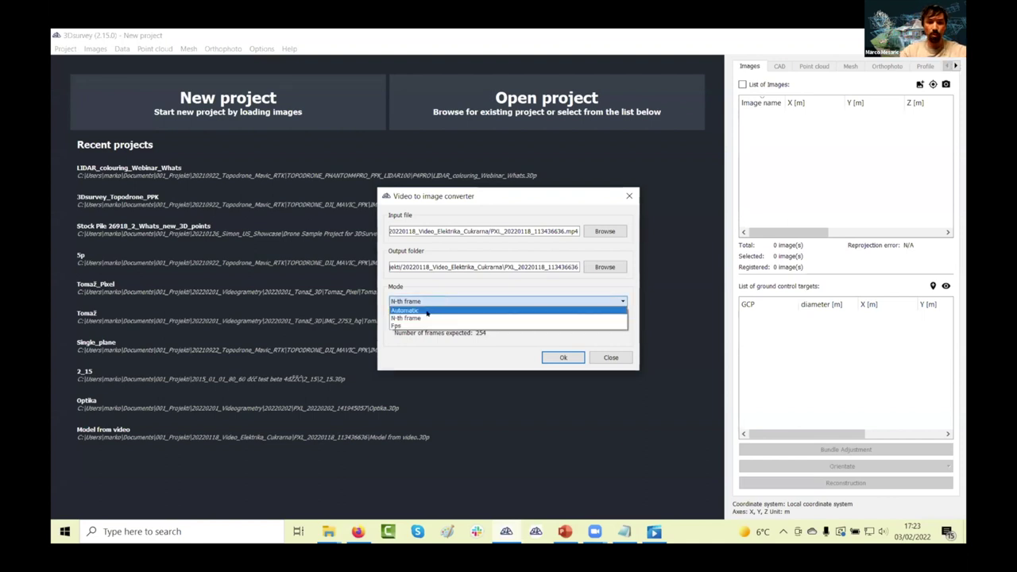
pyautogui.click(427, 311)
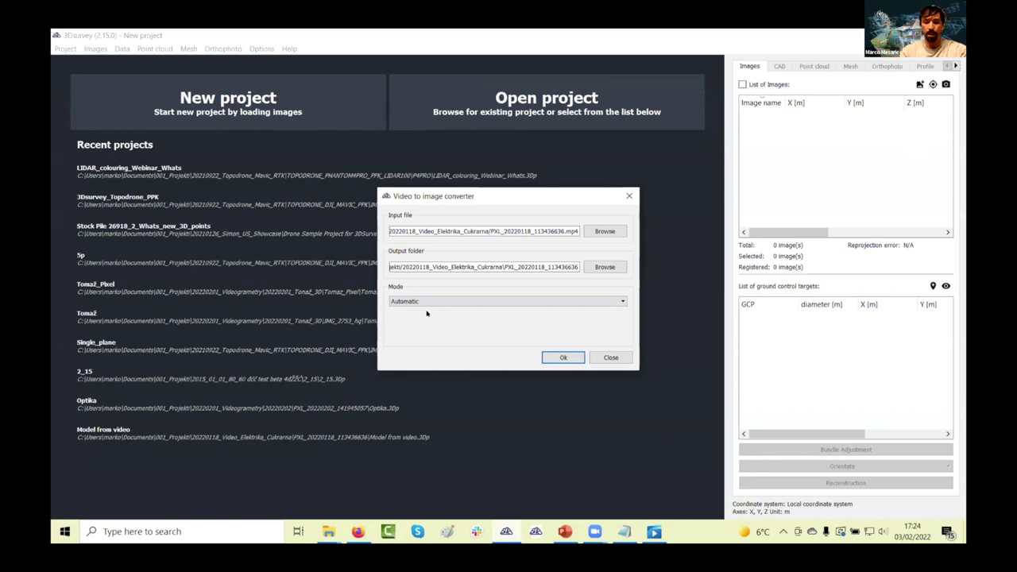
pyautogui.click(629, 196)
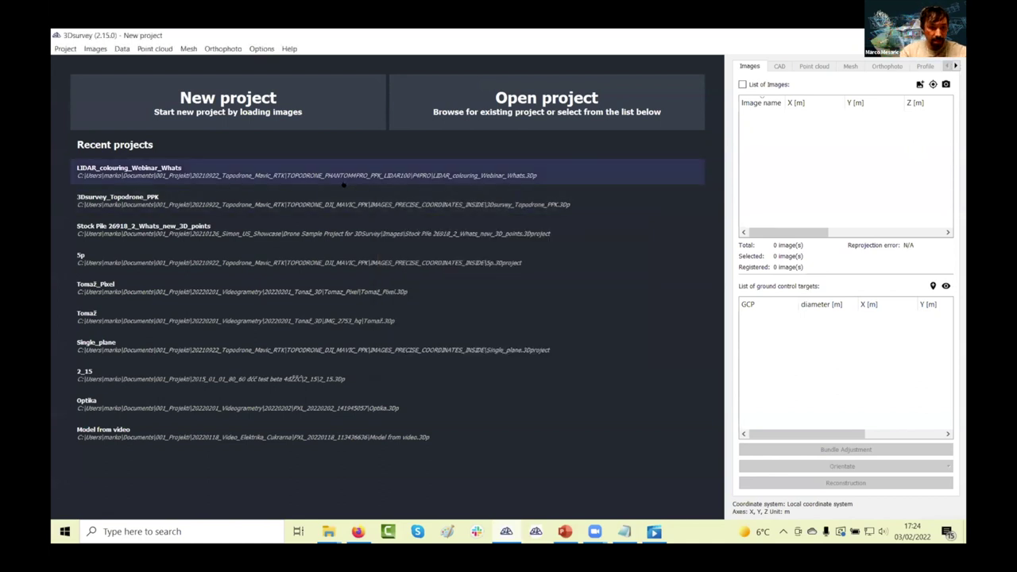
# - Open the existing Model from video.3Dp project from disk
pyautogui.click(574, 119)
pyautogui.click(778, 61)
pyautogui.click(779, 62)
pyautogui.press('Escape')
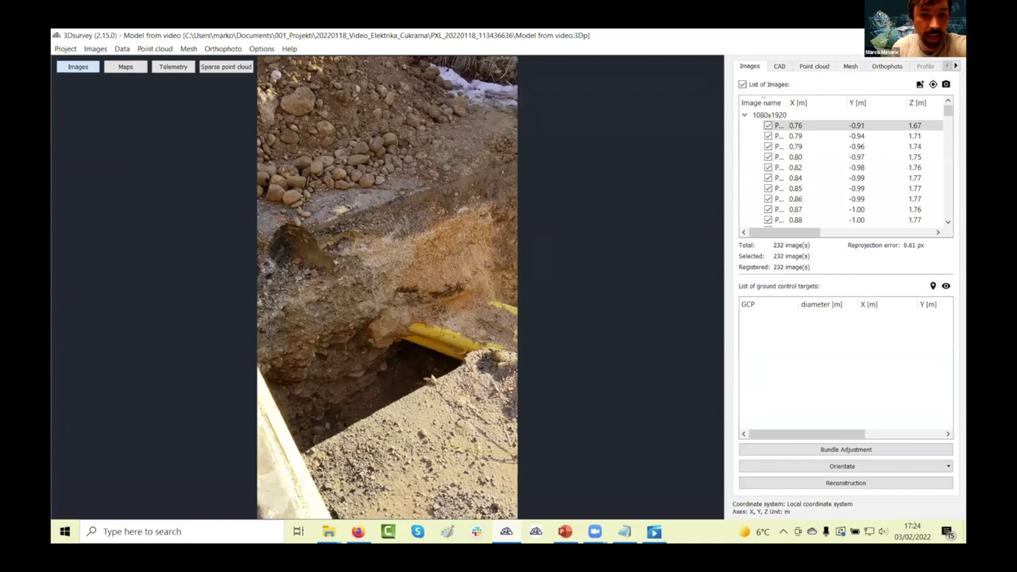
# - Step through the 232 extracted frames, then display the sparse point cloud with cameras
pyautogui.click(900, 126)
pyautogui.press('Down')
pyautogui.press('Down')
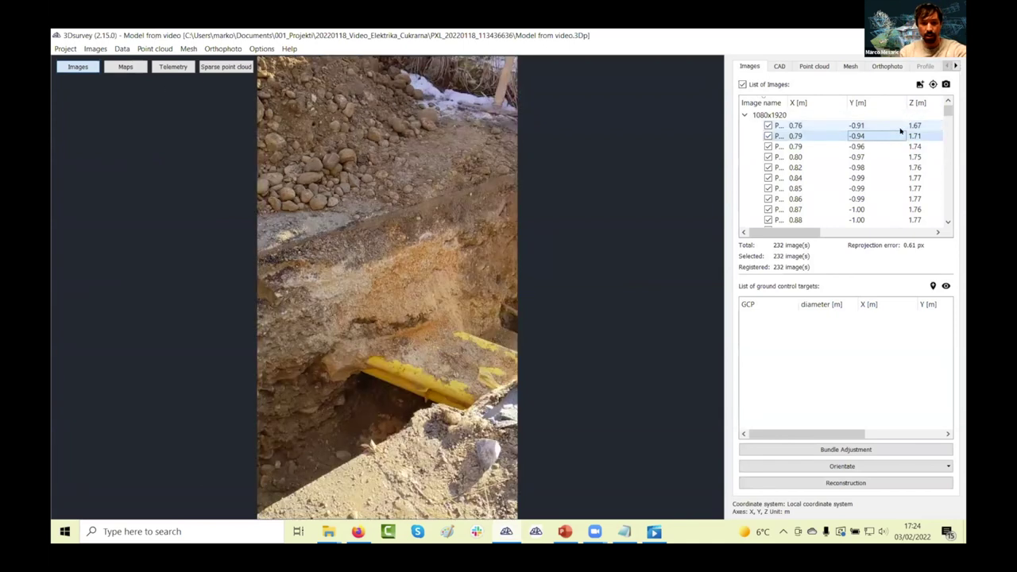
pyautogui.press('Down')
pyautogui.press('Down')
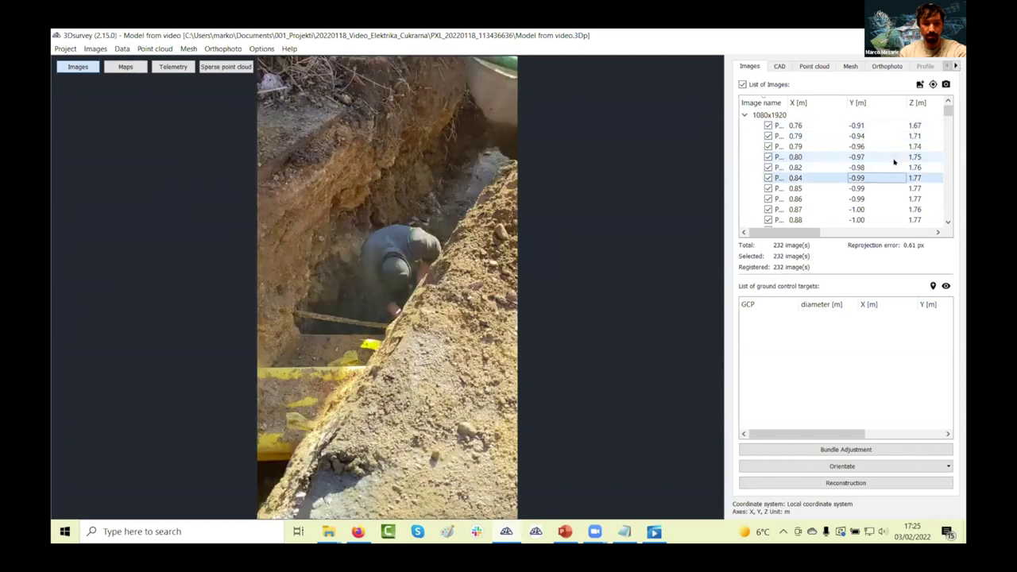
pyautogui.press('Down')
pyautogui.press('Down')
pyautogui.press('Down')
pyautogui.press('Down')
pyautogui.press('Down')
pyautogui.press('Down')
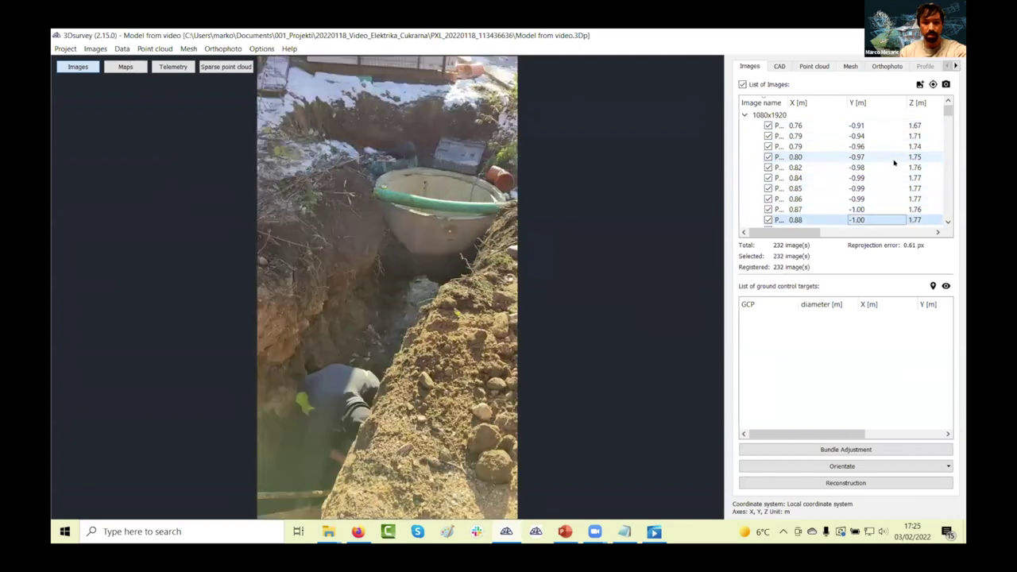
pyautogui.press('Down')
pyautogui.press('Down')
pyautogui.press('Down')
pyautogui.press('Down')
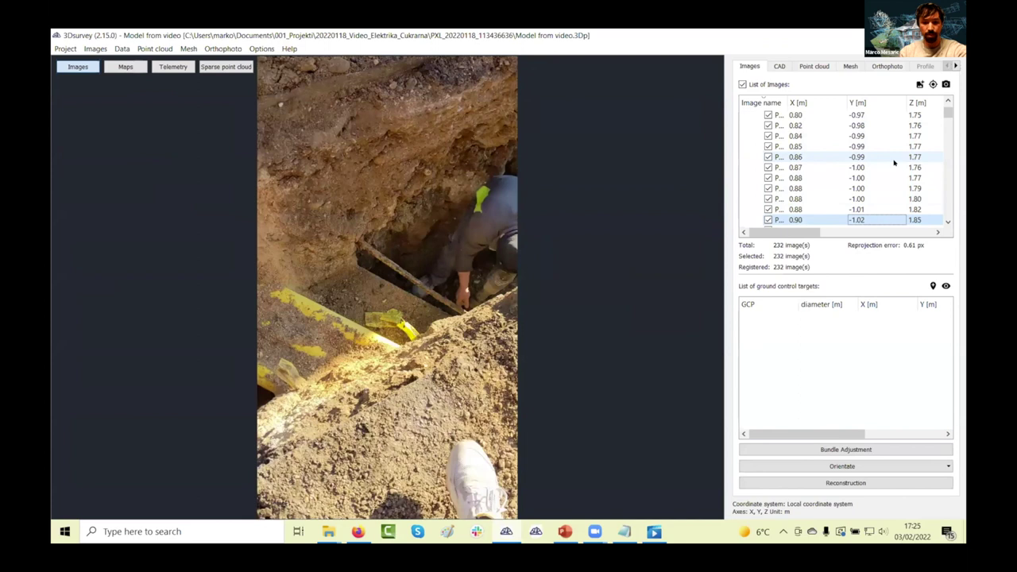
pyautogui.press('Down')
pyautogui.press('Down')
pyautogui.press('Down')
pyautogui.press('Down')
pyautogui.press('Down')
pyautogui.press('Down')
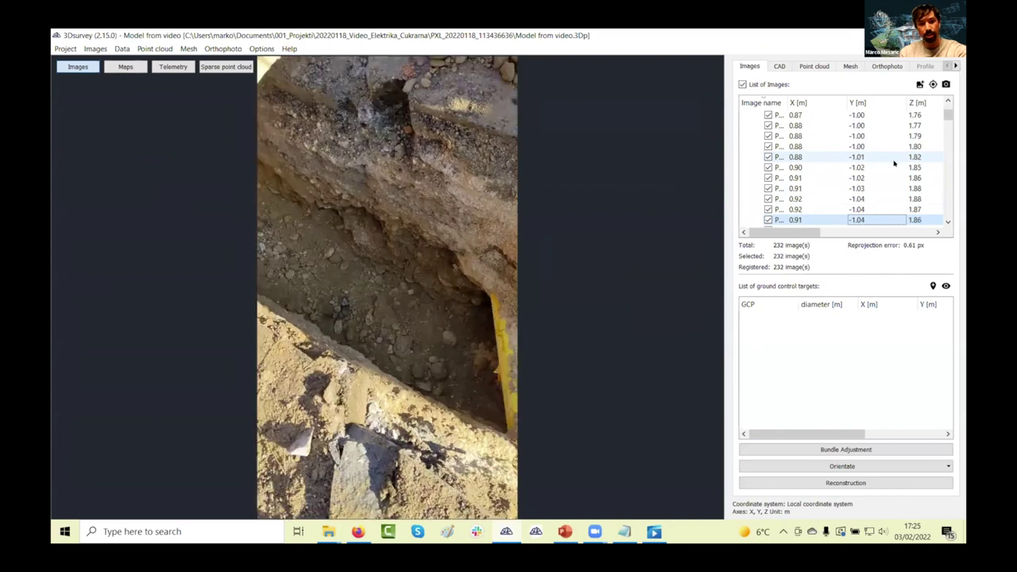
pyautogui.press('Down')
pyautogui.press('Down')
pyautogui.press('Down')
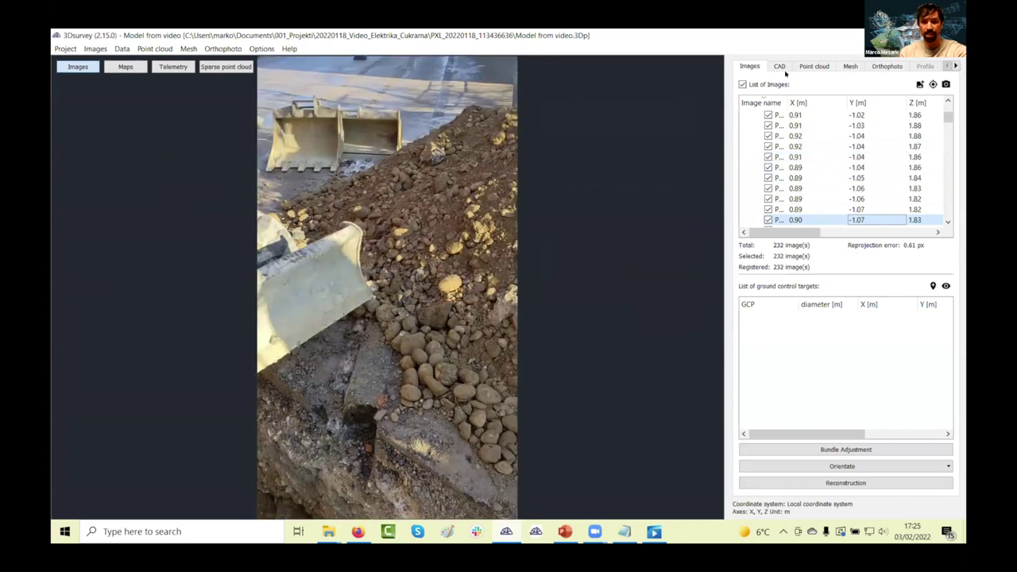
pyautogui.click(215, 68)
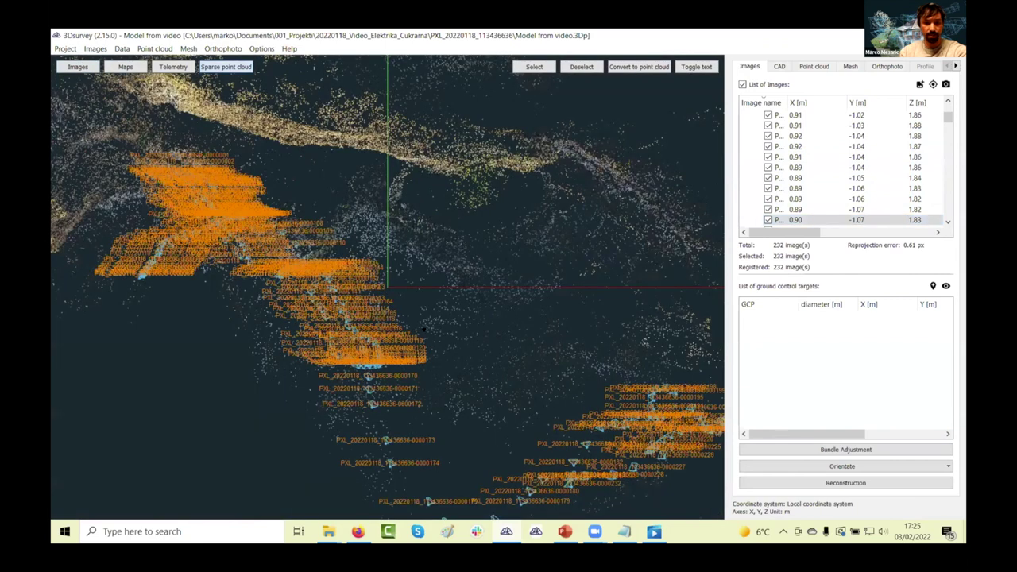
# - Orbit to a side-on camera view, then show the 5,021,860-point dense coloured cloud
pyautogui.moveTo(451, 237); pyautogui.dragTo(640, 132)
pyautogui.moveTo(665, 80); pyautogui.dragTo(502, 308)
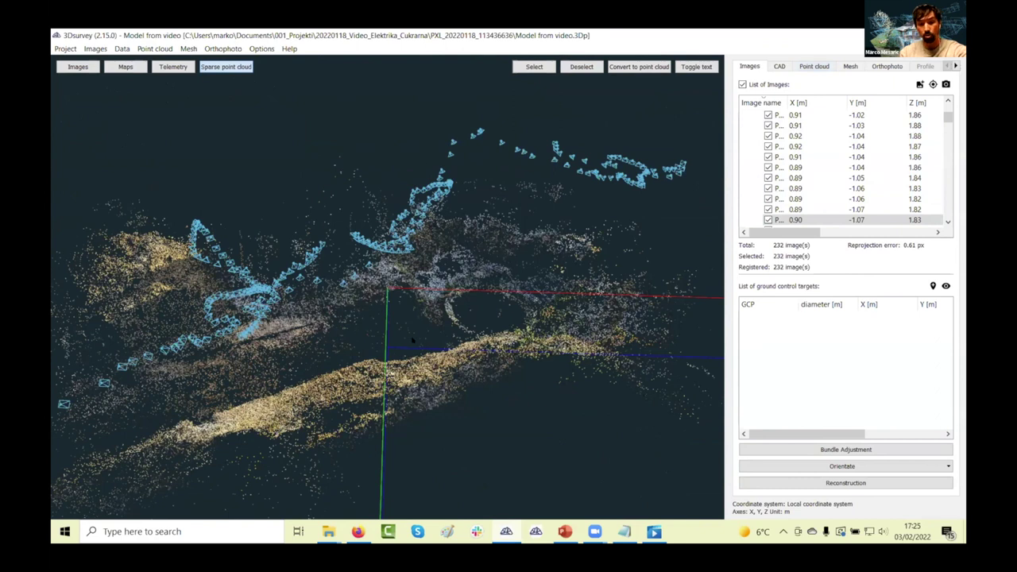
pyautogui.click(814, 66)
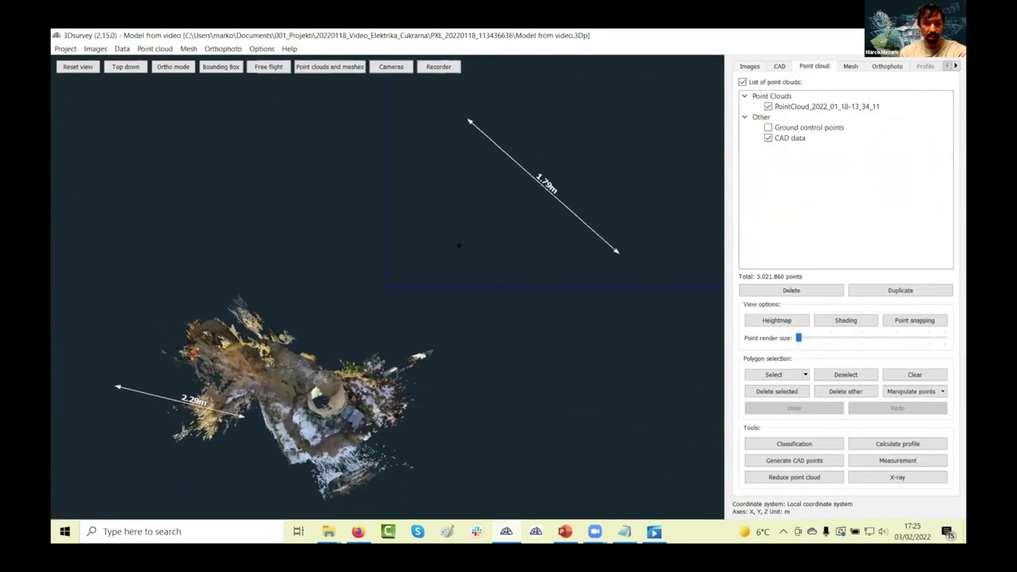
# - Hide the 1.79 m and 2.28 m CAD lines and zoom in low toward the manhole
pyautogui.click(768, 138)
pyautogui.moveTo(368, 391); pyautogui.dragTo(454, 402)
pyautogui.scroll(2, 413, 453)
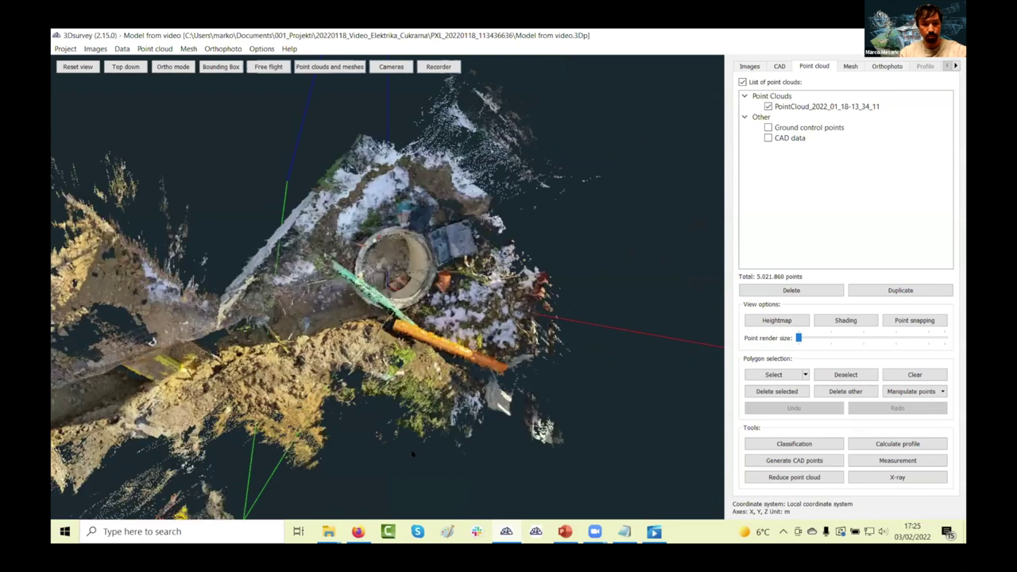
pyautogui.scroll(3, 413, 454)
pyautogui.moveTo(414, 453); pyautogui.dragTo(503, 291)
# - Switch to the textured mesh and orbit into a close-up looking down the manhole
pyautogui.hotkey('ctrl', 'Tab')
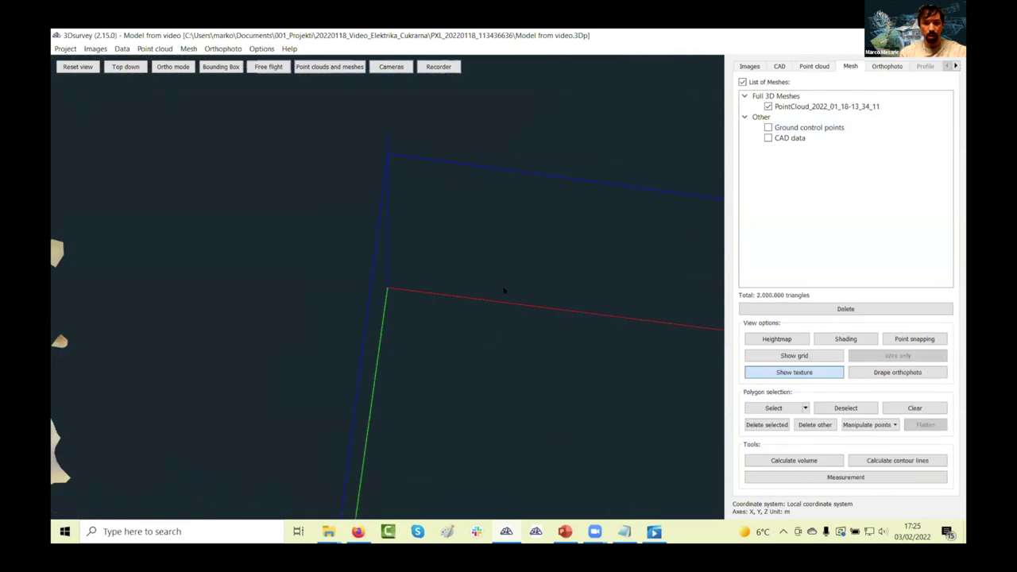
pyautogui.scroll(-5, 414, 341)
pyautogui.moveTo(414, 341); pyautogui.dragTo(374, 451)
pyautogui.scroll(5, 373, 451)
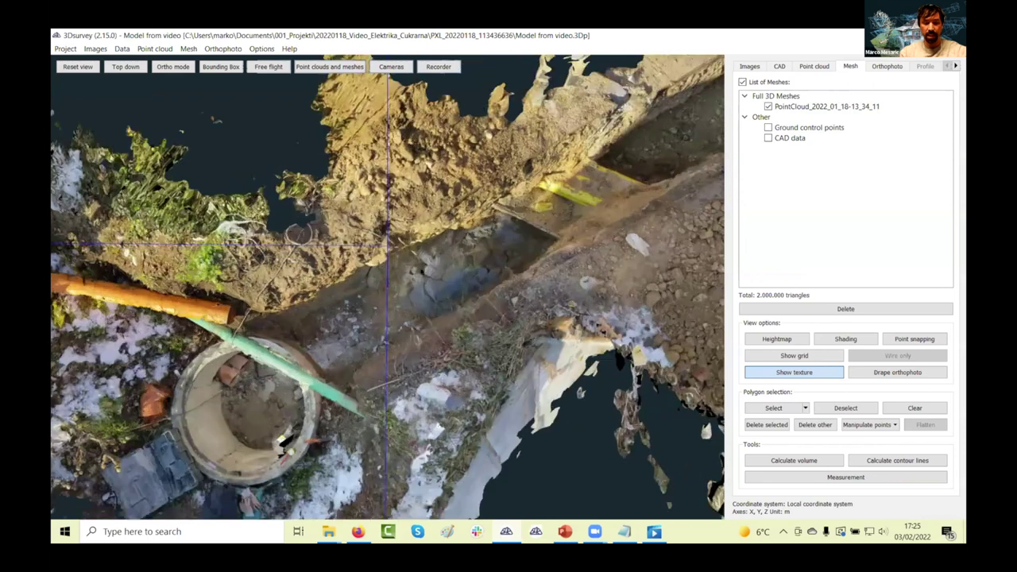
pyautogui.moveTo(429, 389); pyautogui.dragTo(492, 311)
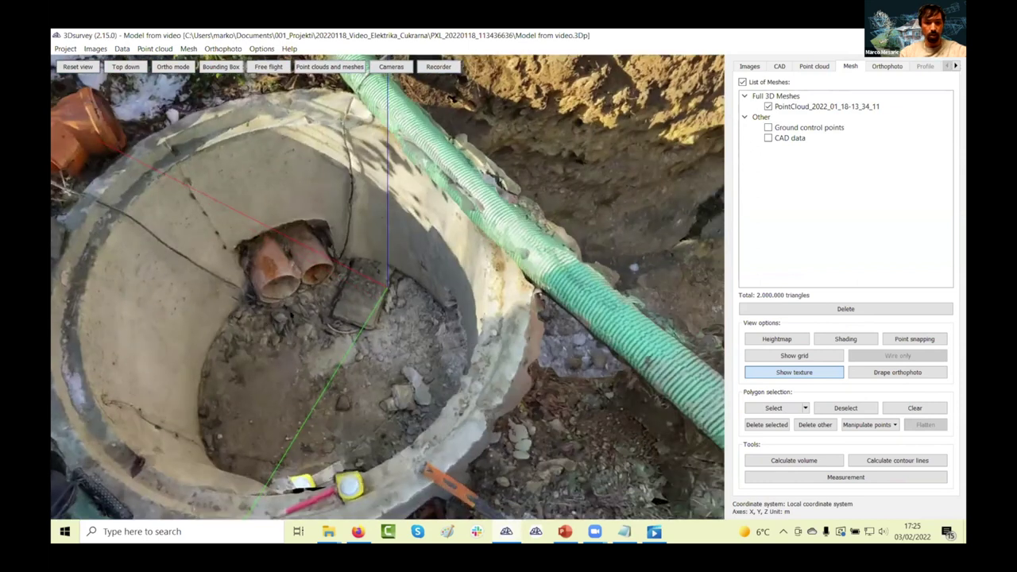
pyautogui.moveTo(343, 337); pyautogui.dragTo(464, 278)
# - Look through the pipe opening, then orbit out and zoom back to the full trench
pyautogui.scroll(-10, 425, 378)
pyautogui.scroll(10, 465, 278)
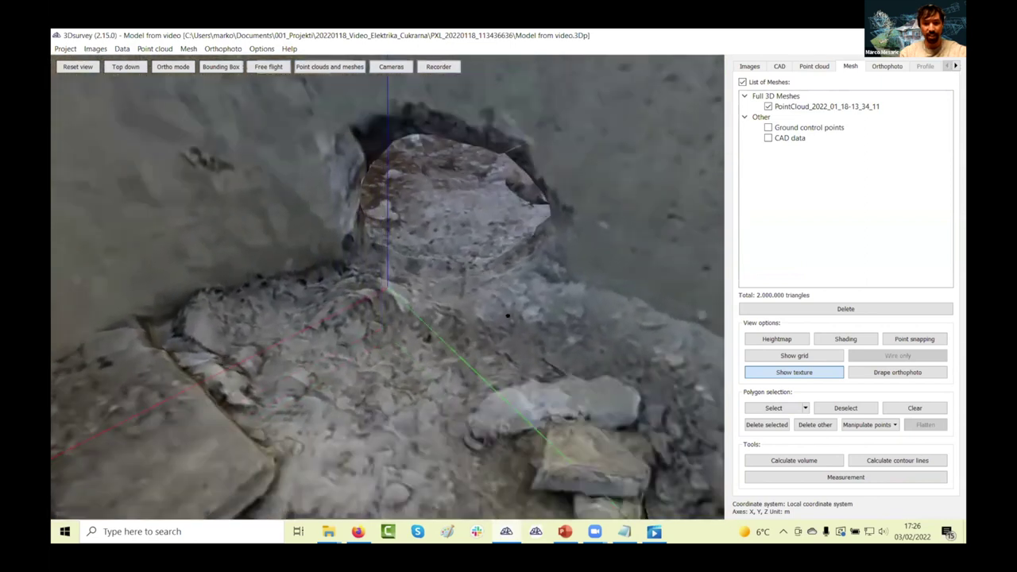
pyautogui.moveTo(507, 315); pyautogui.dragTo(503, 324)
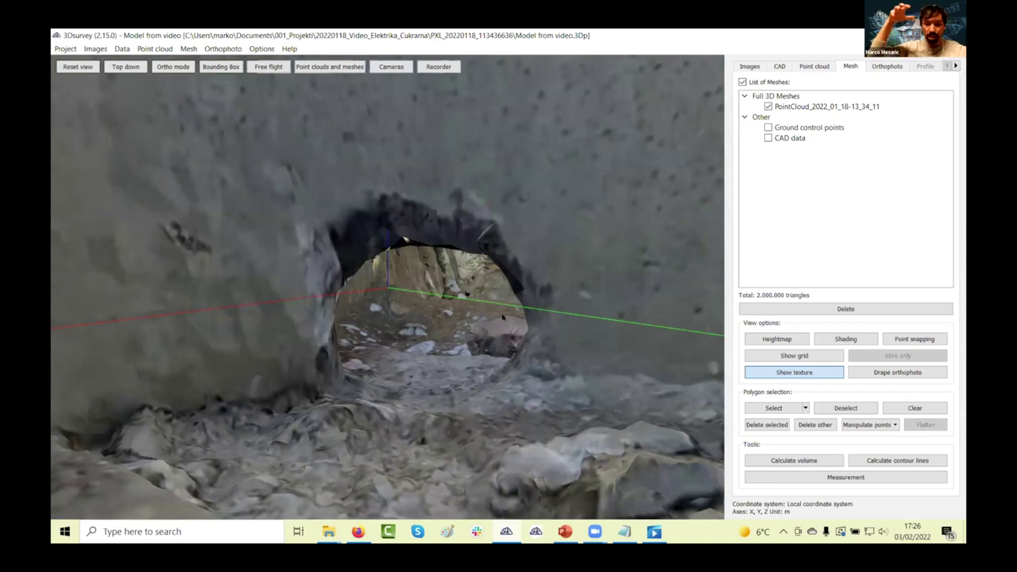
pyautogui.moveTo(405, 239); pyautogui.dragTo(658, 93)
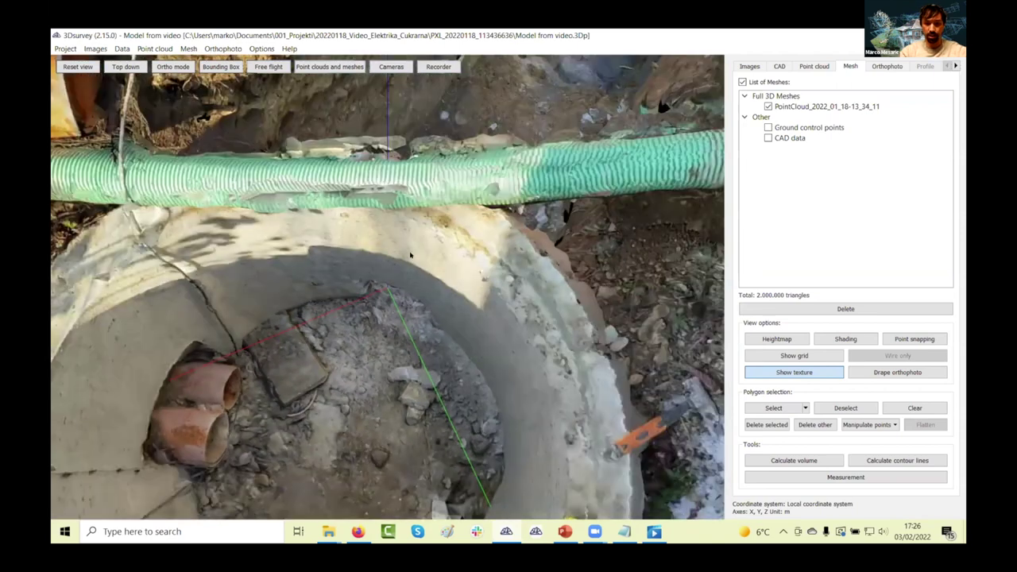
pyautogui.scroll(-5, 657, 92)
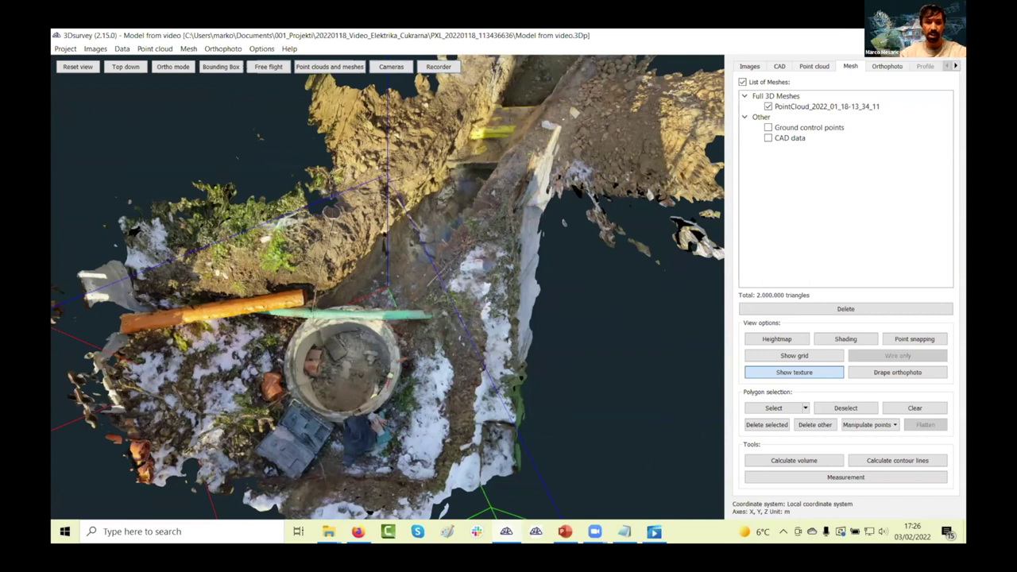
pyautogui.scroll(-5, 411, 284)
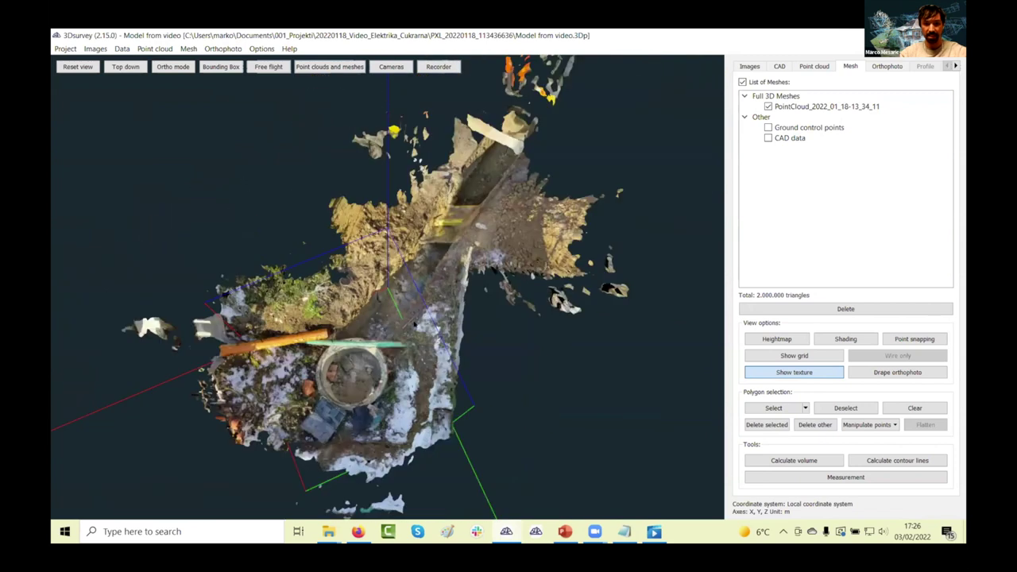
pyautogui.click(328, 531)
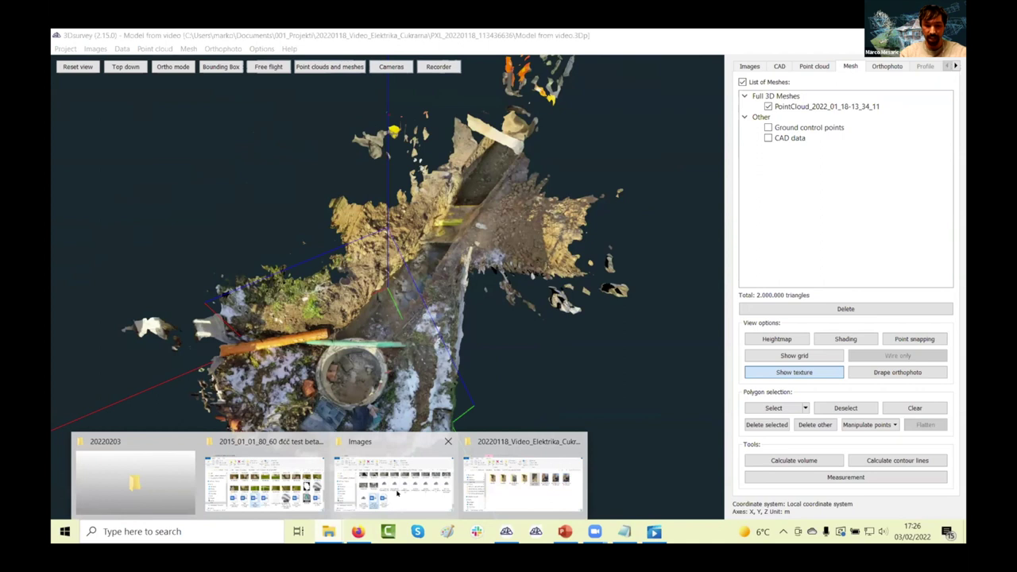
# - Copy the project path from Topodrone.txt and open the head-scan project, discarding changes
pyautogui.click(625, 531)
pyautogui.moveTo(662, 211); pyautogui.dragTo(223, 232)
pyautogui.click(227, 170)
pyautogui.click(66, 49)
pyautogui.click(75, 61)
pyautogui.click(544, 301)
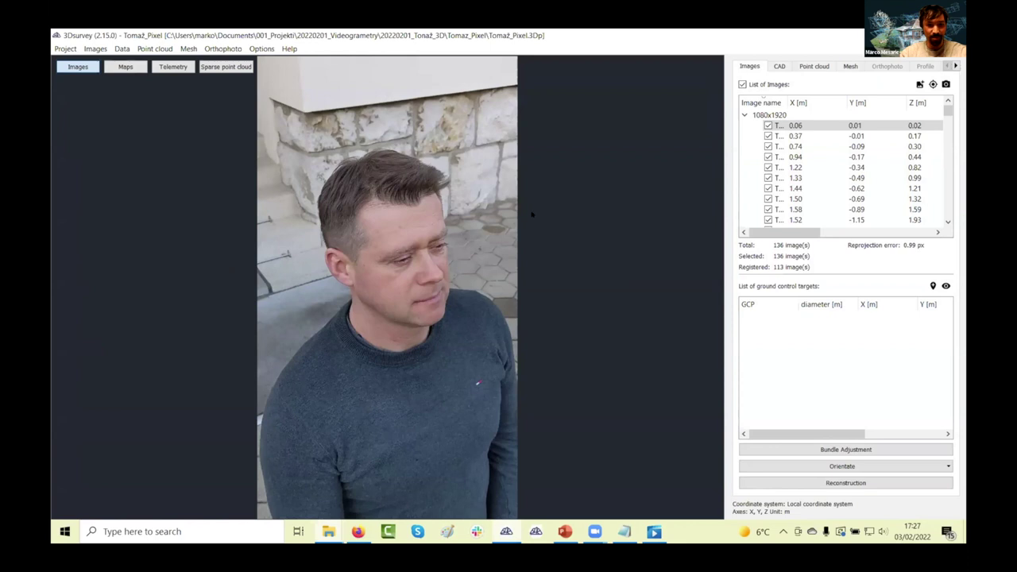
# - Step through the captured head photos until the top-of-head view appears
pyautogui.click(823, 139)
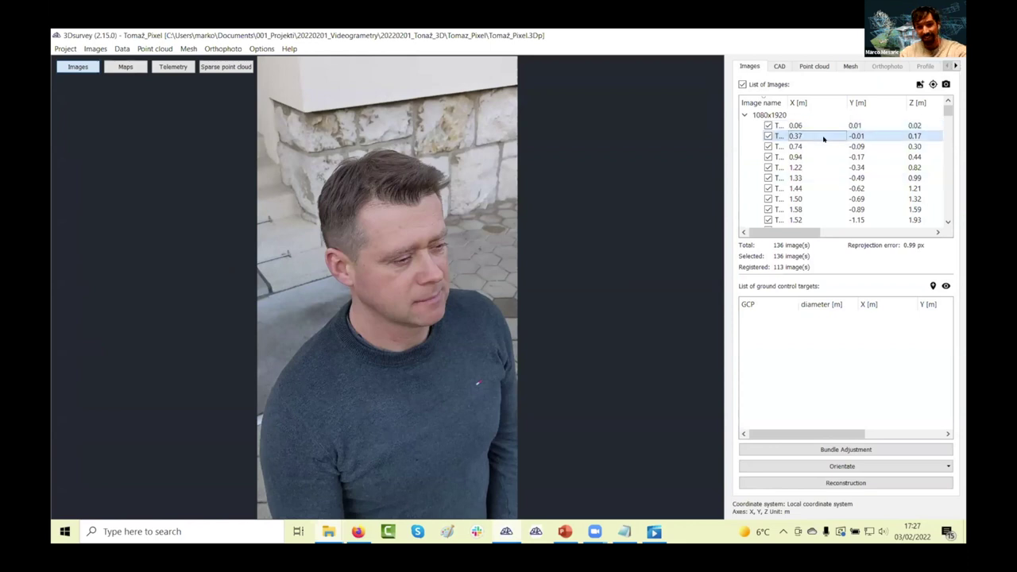
pyautogui.press('Down')
pyautogui.press('Down')
pyautogui.press('Down')
pyautogui.press('Down')
pyautogui.press('Down')
pyautogui.press('Down')
pyautogui.press('Down')
pyautogui.press('Down')
pyautogui.press('Down')
pyautogui.press('Down')
pyautogui.press('Down')
pyautogui.press('Down')
pyautogui.press('Down')
pyautogui.press('Down')
pyautogui.press('Down')
pyautogui.press('Down')
pyautogui.press('Down')
pyautogui.press('Down')
pyautogui.press('Down')
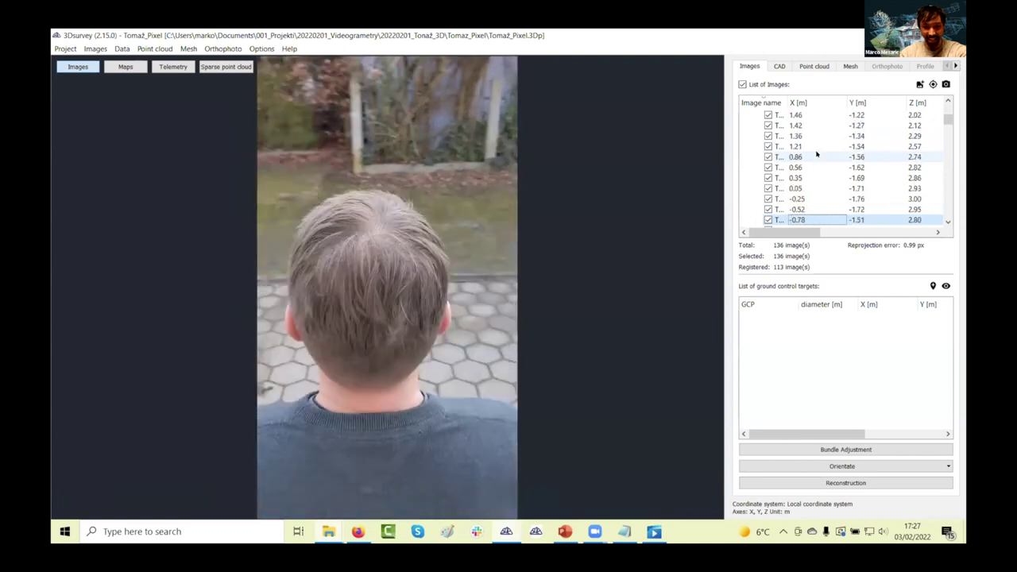
pyautogui.press('Down')
pyautogui.press('Down')
pyautogui.press('Down')
pyautogui.press('Down')
pyautogui.press('Down')
pyautogui.press('Down')
pyautogui.press('Down')
pyautogui.press('Down')
pyautogui.press('Down')
pyautogui.press('Down')
pyautogui.press('Down')
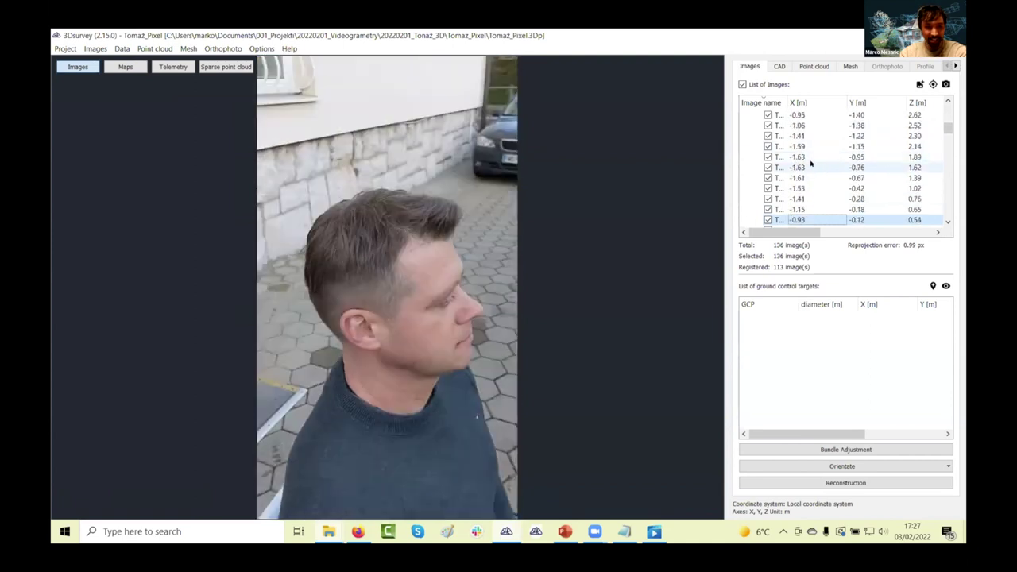
pyautogui.press('Down')
pyautogui.press('Down')
pyautogui.press('Down')
pyautogui.press('Down')
pyautogui.press('Down')
pyautogui.press('Down')
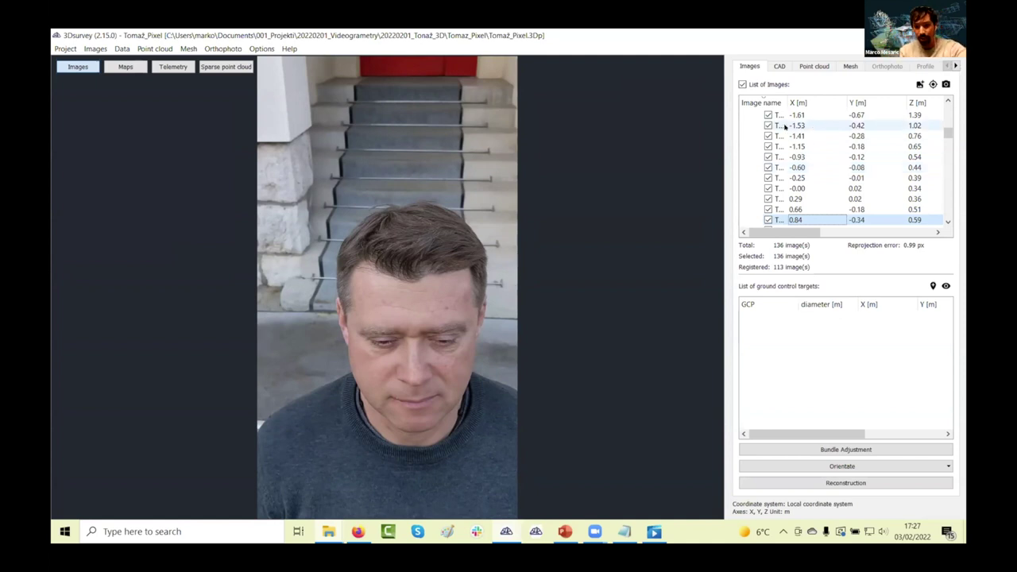
pyautogui.press('Down')
pyautogui.press('Down')
pyautogui.press('Down')
pyautogui.press('Down')
pyautogui.press('Down')
pyautogui.press('Down')
pyautogui.press('Down')
pyautogui.press('Down')
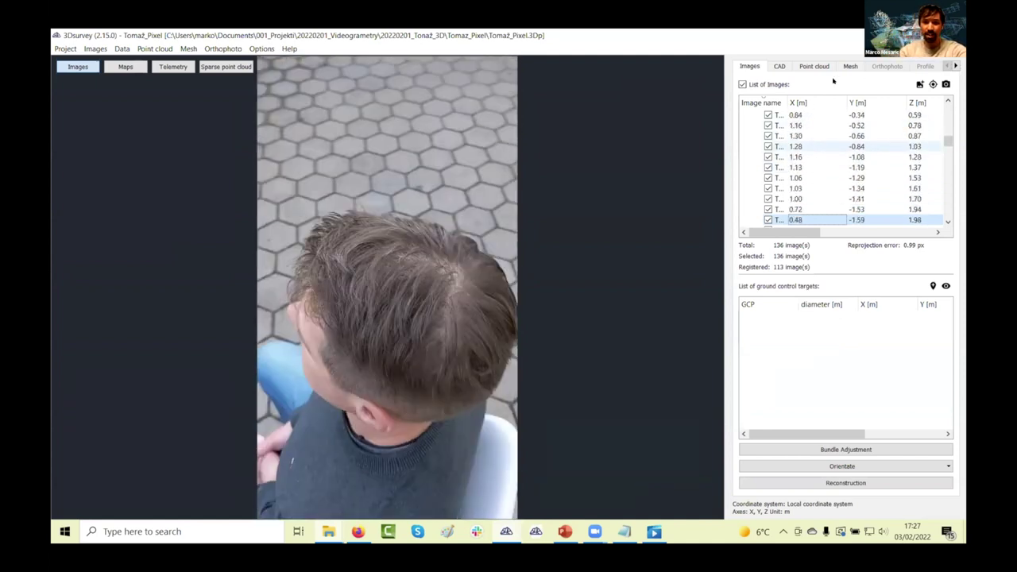
# - Show the 100,000-triangle textured head mesh and orbit it from front to other side
pyautogui.click(850, 66)
pyautogui.moveTo(383, 323); pyautogui.dragTo(411, 345)
pyautogui.scroll(3, 427, 364)
pyautogui.scroll(3, 427, 364)
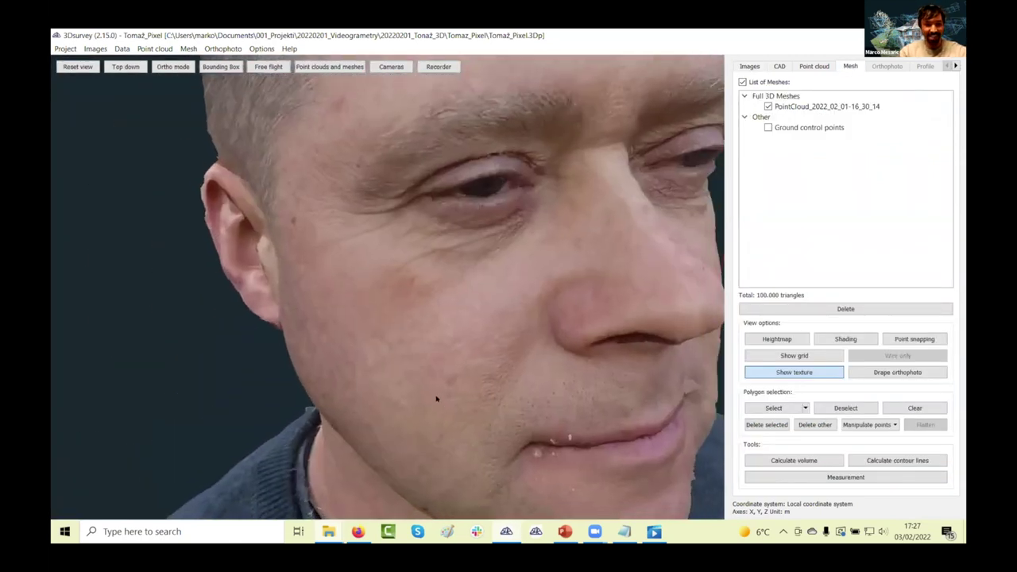
pyautogui.scroll(-2, 427, 364)
pyautogui.moveTo(474, 382); pyautogui.dragTo(433, 436)
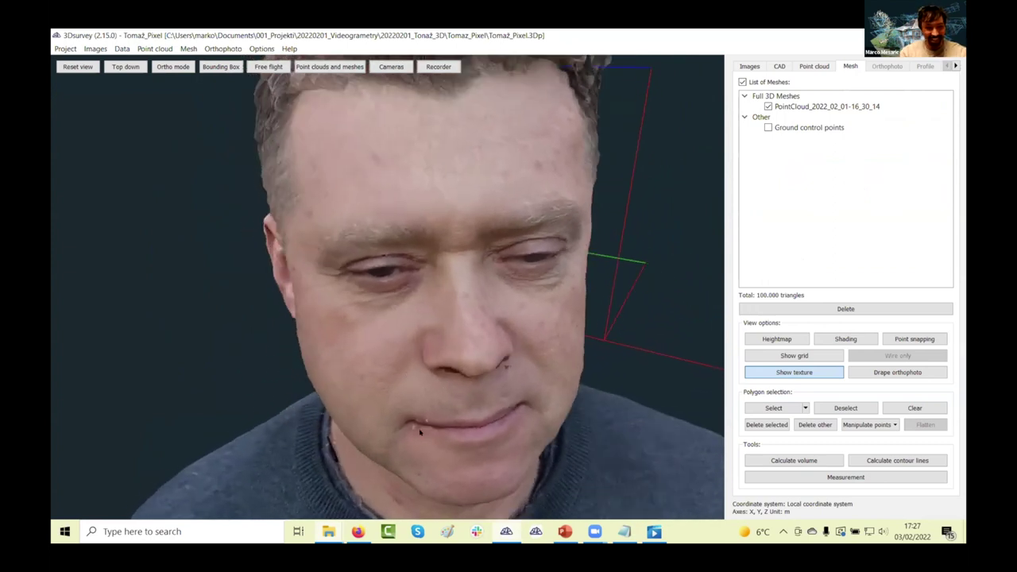
pyautogui.scroll(-3, 410, 398)
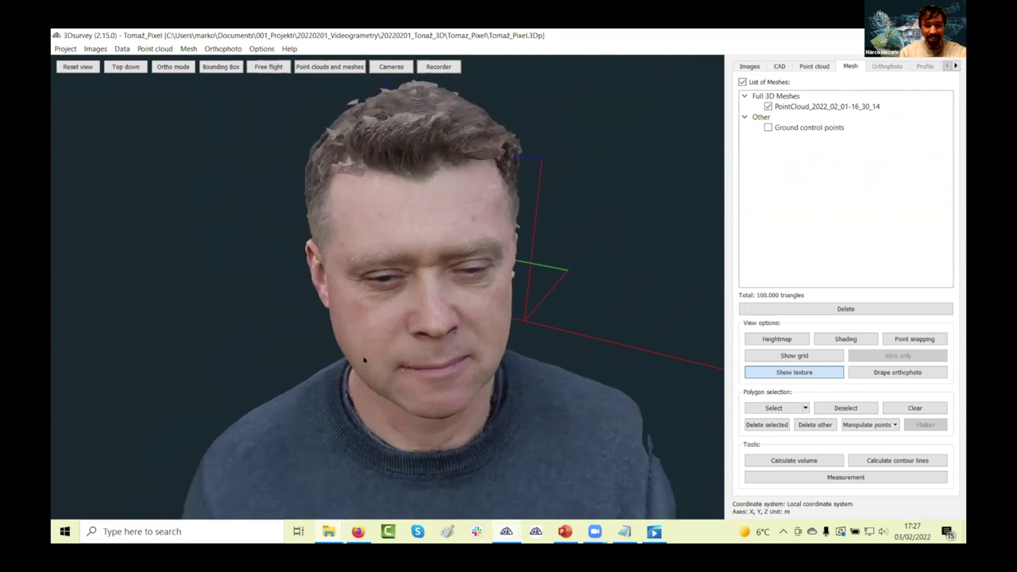
pyautogui.scroll(3, 367, 346)
pyautogui.moveTo(366, 347); pyautogui.dragTo(420, 415)
pyautogui.scroll(4, 421, 415)
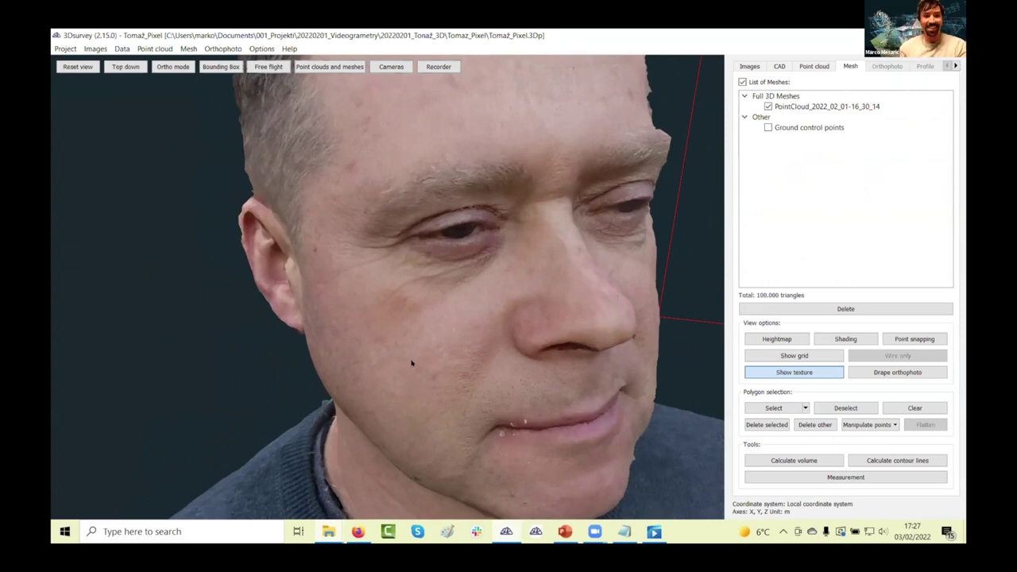
# - Inspect the head's left ear and upper body, then move the Video recorder dialog aside
pyautogui.moveTo(504, 363); pyautogui.dragTo(413, 398)
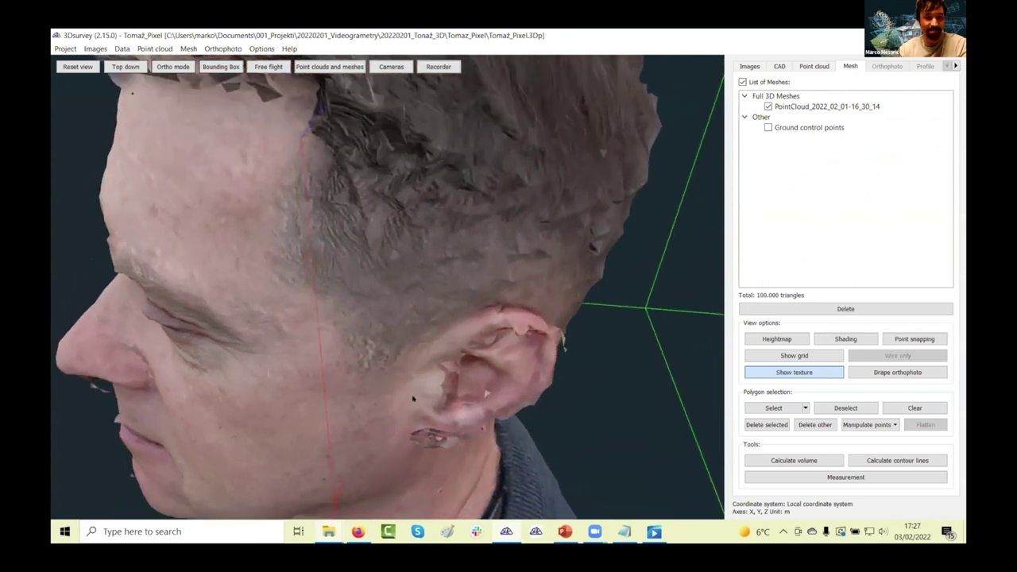
pyautogui.scroll(-3, 413, 398)
pyautogui.scroll(-3, 357, 362)
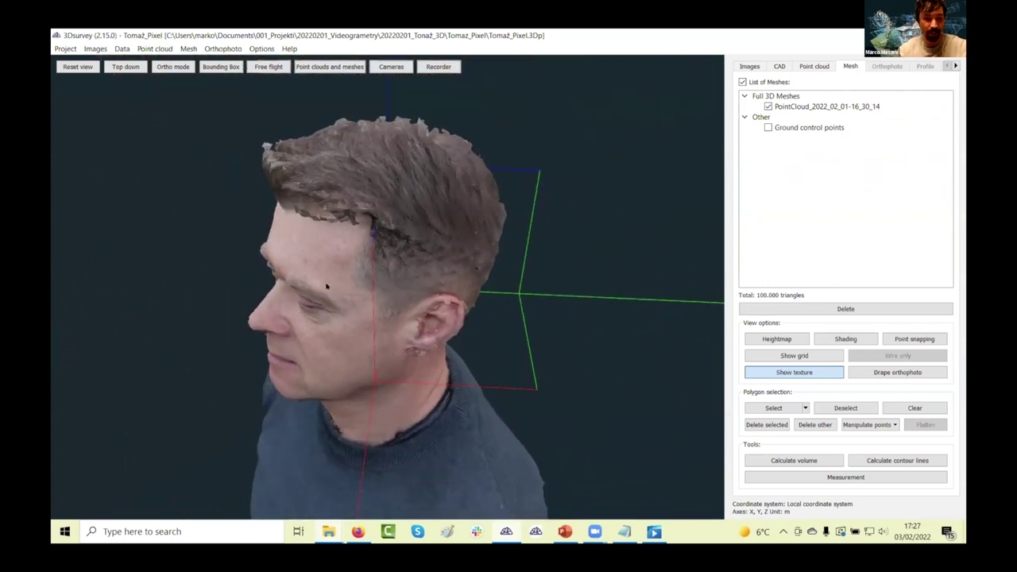
pyautogui.scroll(3, 370, 343)
pyautogui.moveTo(382, 316); pyautogui.dragTo(429, 272)
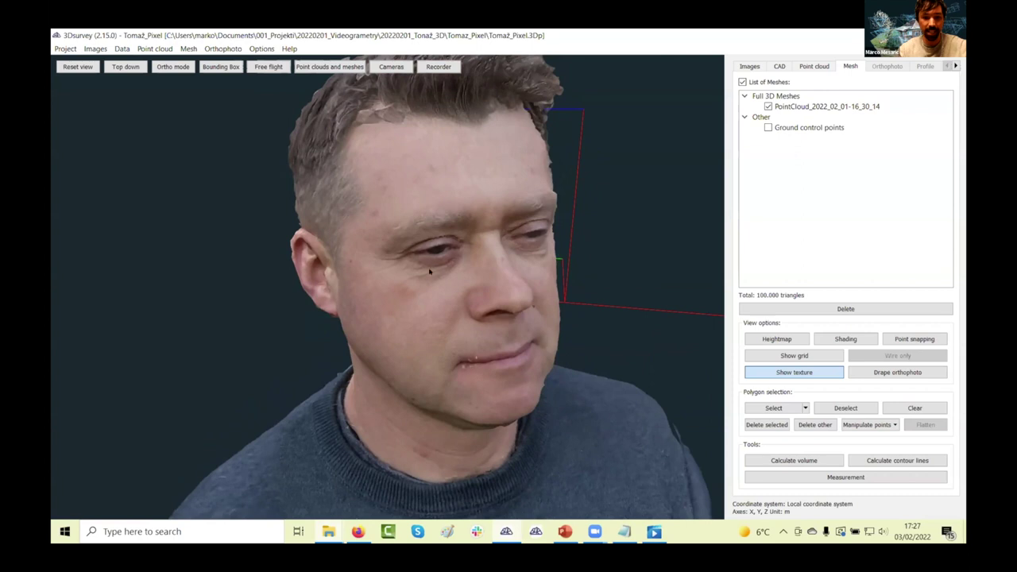
pyautogui.scroll(2, 448, 323)
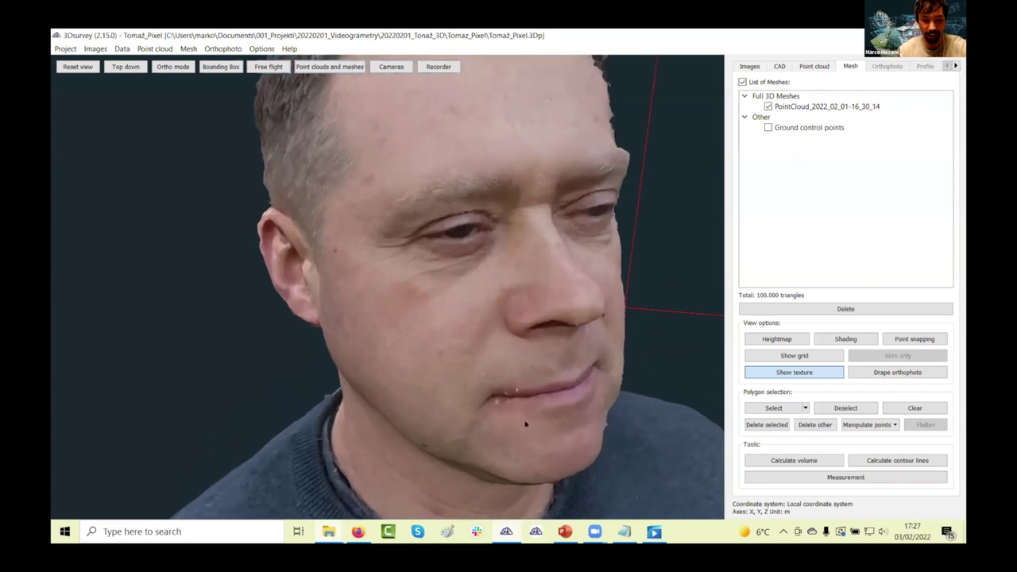
pyautogui.scroll(-3, 527, 353)
pyautogui.moveTo(559, 387); pyautogui.dragTo(496, 381)
pyautogui.scroll(-4, 495, 381)
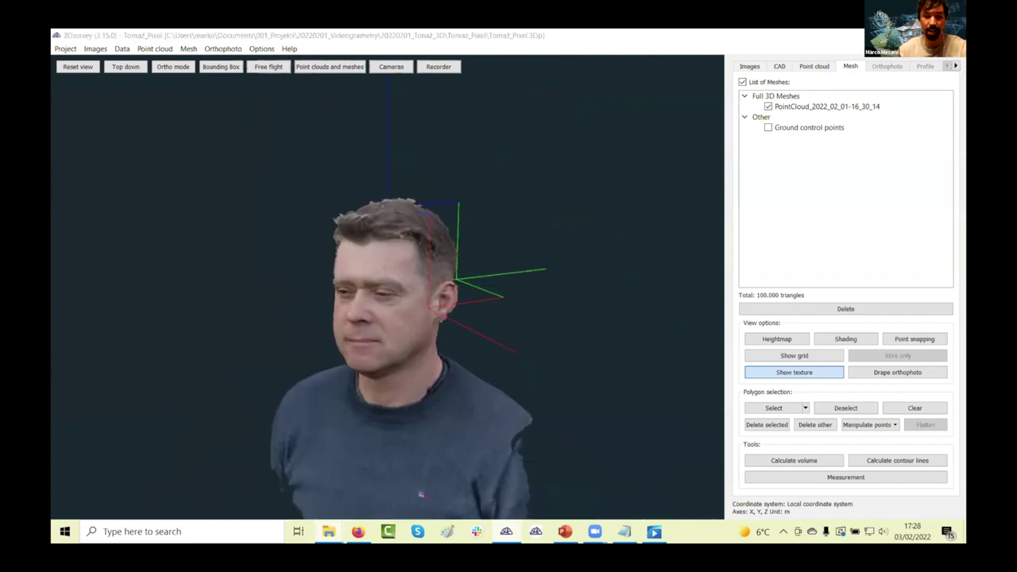
pyautogui.moveTo(508, 183); pyautogui.dragTo(800, 154)
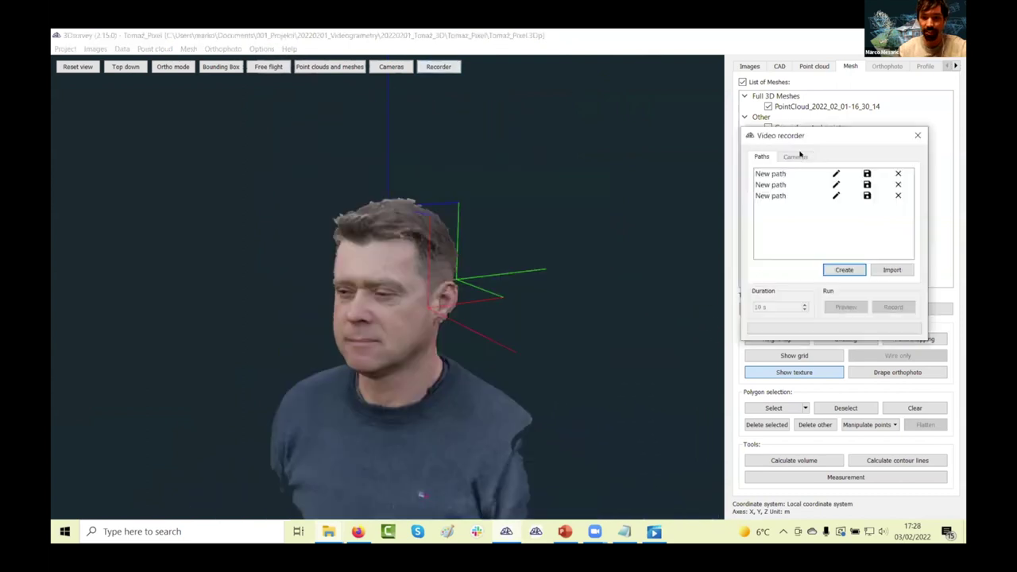
# - Create a new camera path and add Cameras 1–4 from rotated head views
pyautogui.click(846, 271)
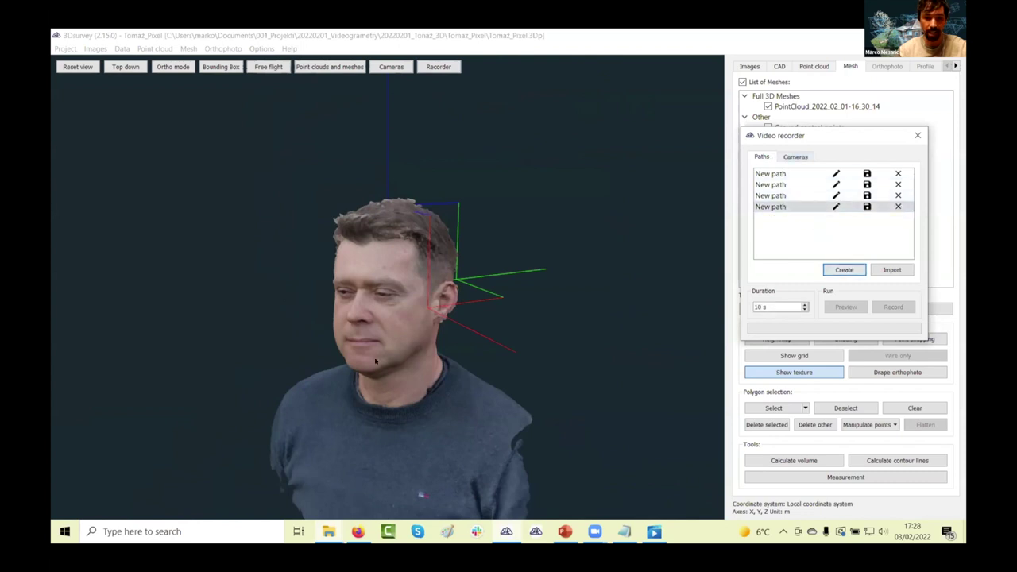
pyautogui.click(796, 156)
pyautogui.scroll(5, 512, 362)
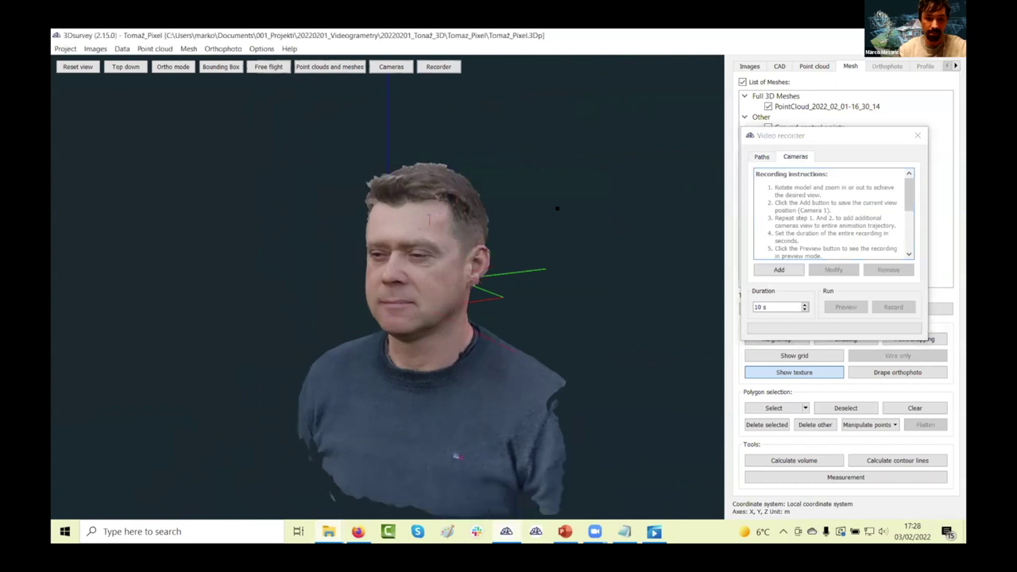
pyautogui.click(779, 270)
pyautogui.moveTo(409, 357); pyautogui.dragTo(793, 245)
pyautogui.click(793, 270)
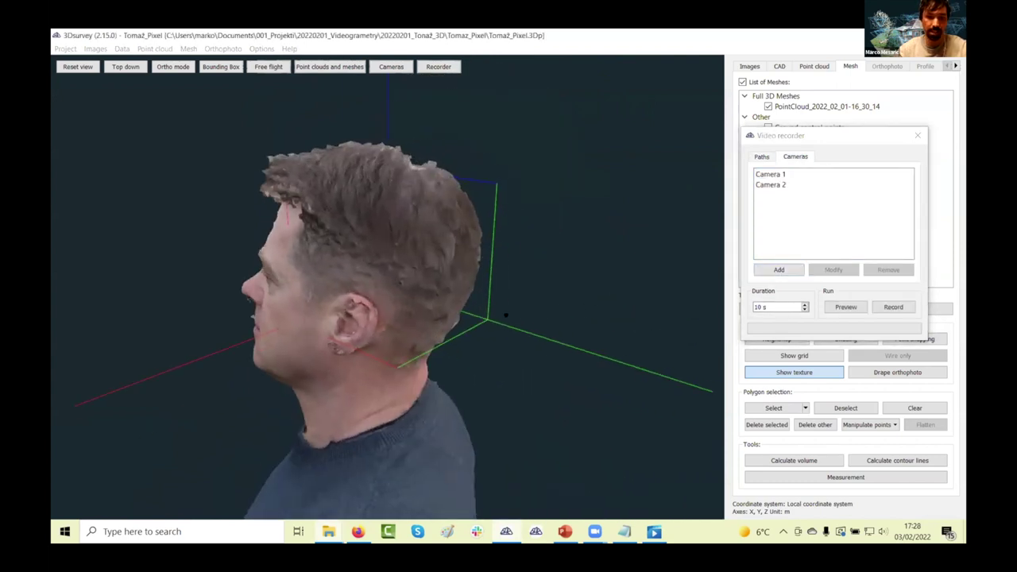
pyautogui.click(793, 270)
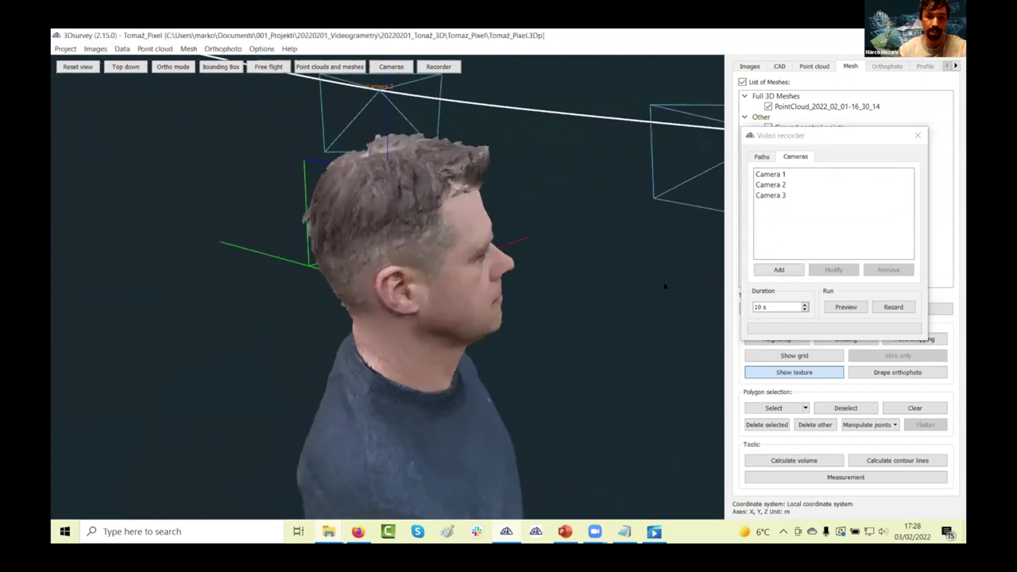
pyautogui.click(784, 273)
# - Add Cameras 5–8 from front, close-up and overhead views of the head
pyautogui.moveTo(629, 285); pyautogui.dragTo(571, 292)
pyautogui.click(794, 270)
pyautogui.click(796, 273)
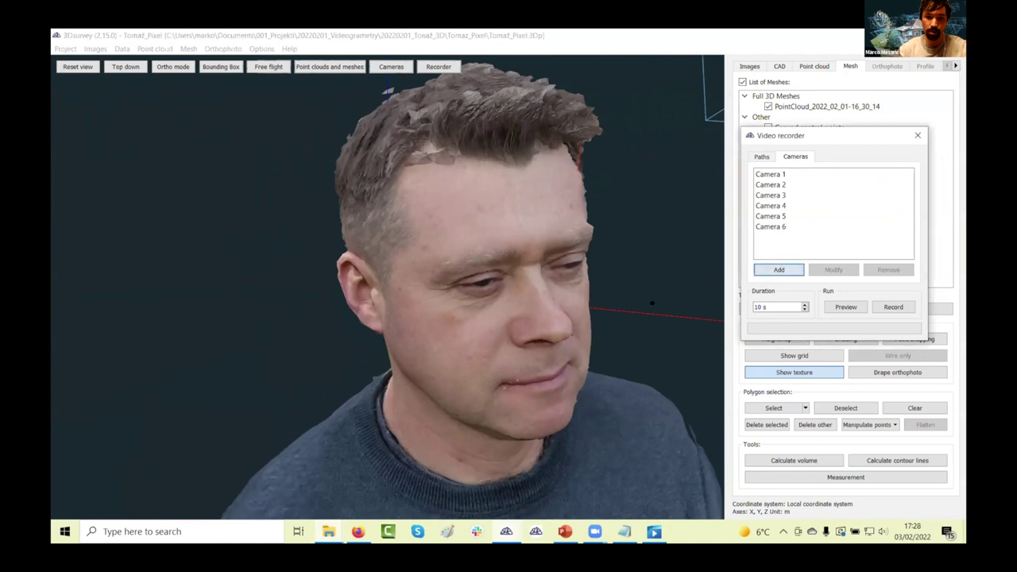
pyautogui.click(778, 270)
pyautogui.moveTo(572, 262)
pyautogui.mouseDown()
pyautogui.moveTo(571, 340)
pyautogui.moveTo(572, 270)
pyautogui.mouseUp()
pyautogui.scroll(-3, 572, 271)
pyautogui.click(779, 270)
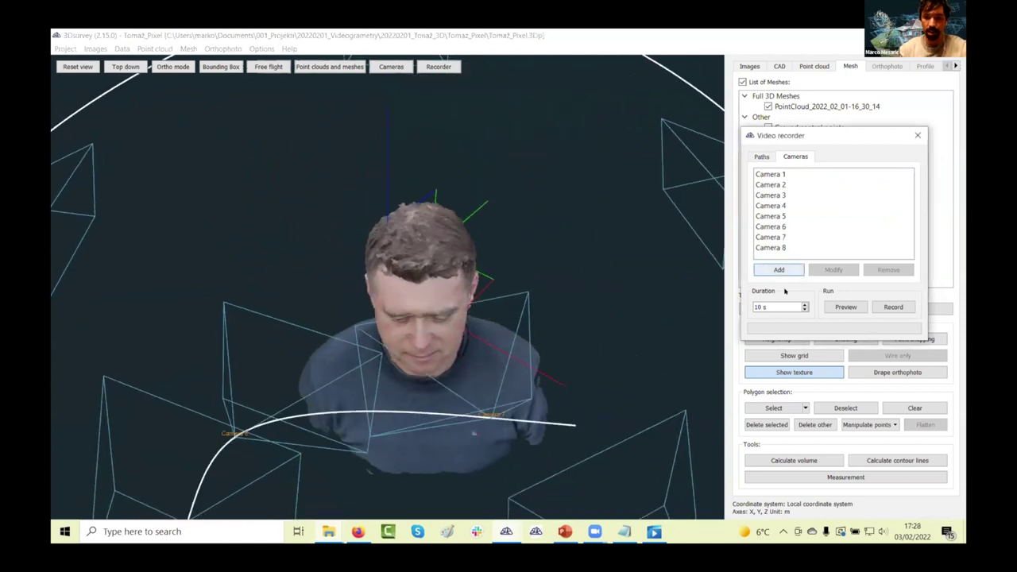
# - Set the path duration to 20 s, preview the fly-around, then stop it
pyautogui.doubleClick(760, 307)
pyautogui.write('20')
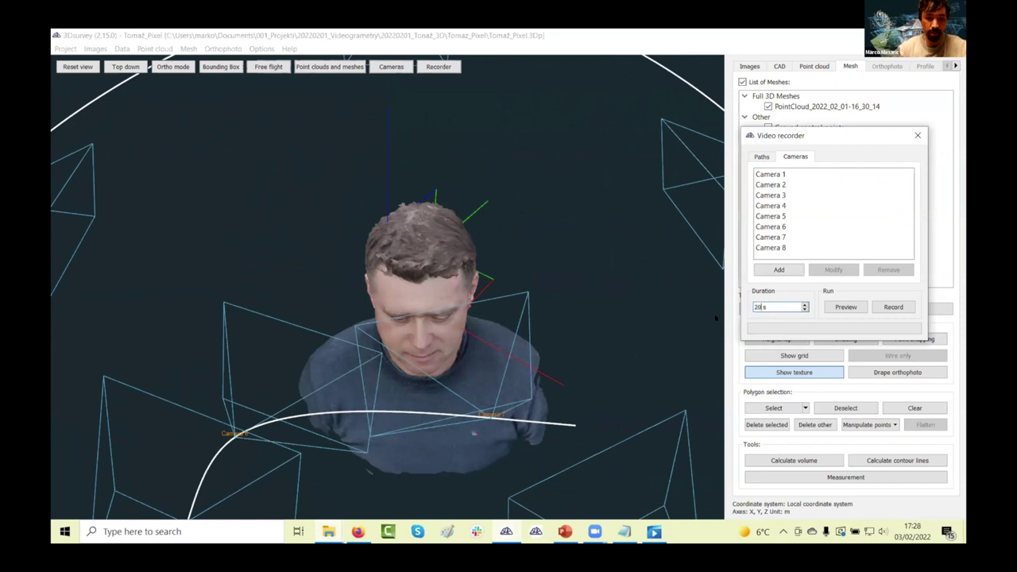
pyautogui.click(844, 307)
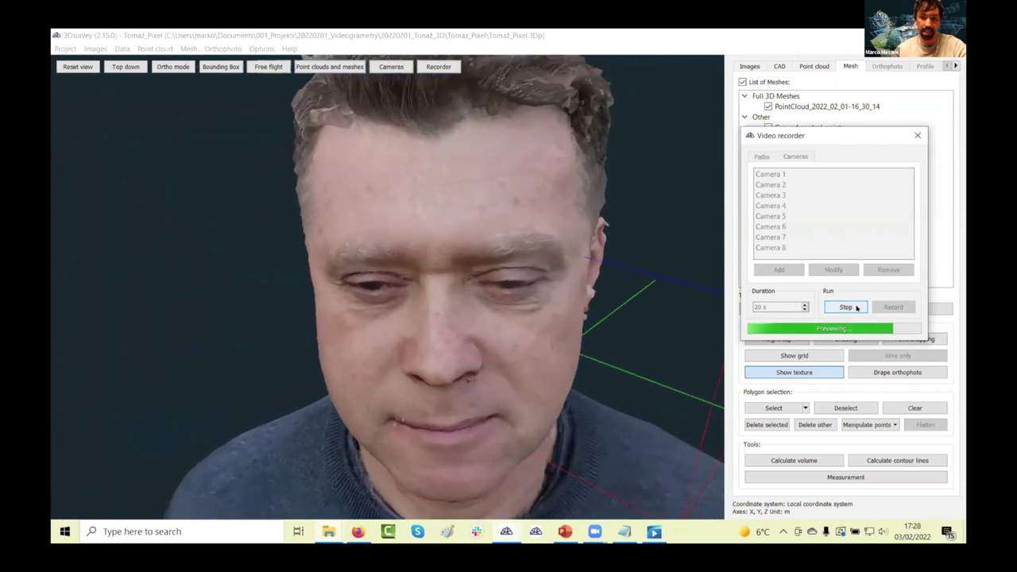
pyautogui.click(846, 306)
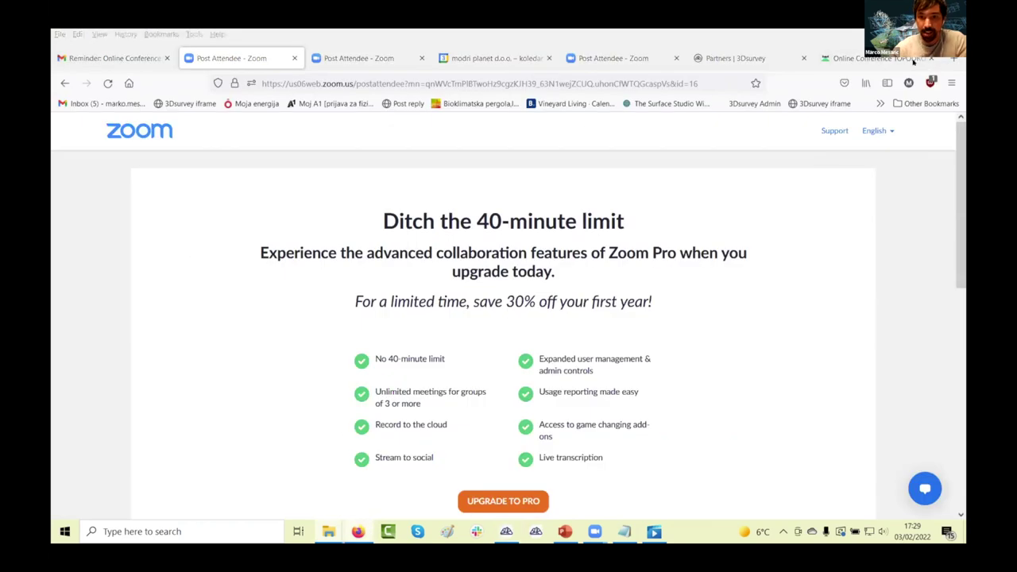
# - Show the Partners | 3Dsurvey page full-window, pan its world map, and lower the volume
pyautogui.doubleClick(258, 33)
pyautogui.click(509, 141)
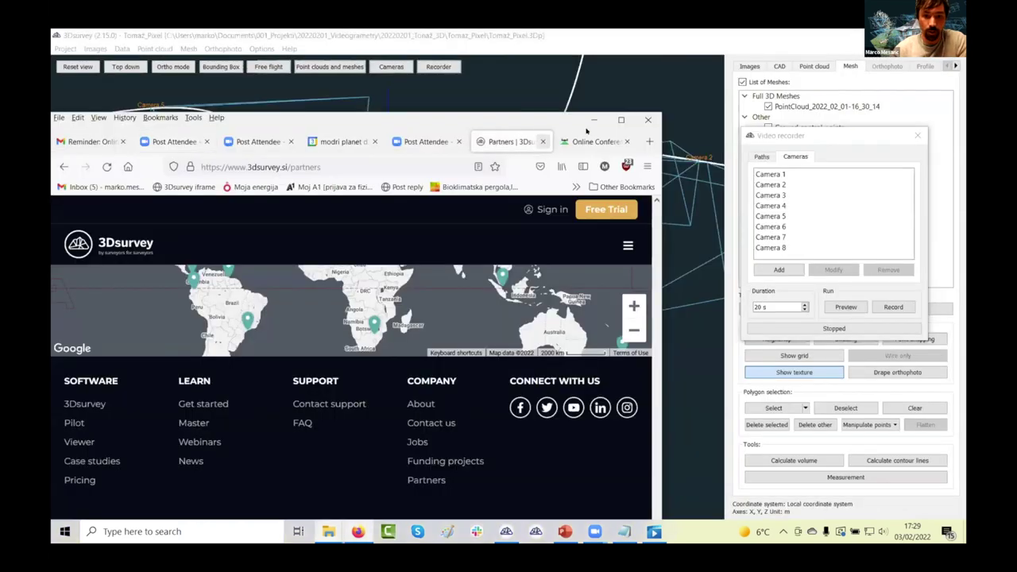
pyautogui.click(621, 120)
pyautogui.scroll(2, 560, 301)
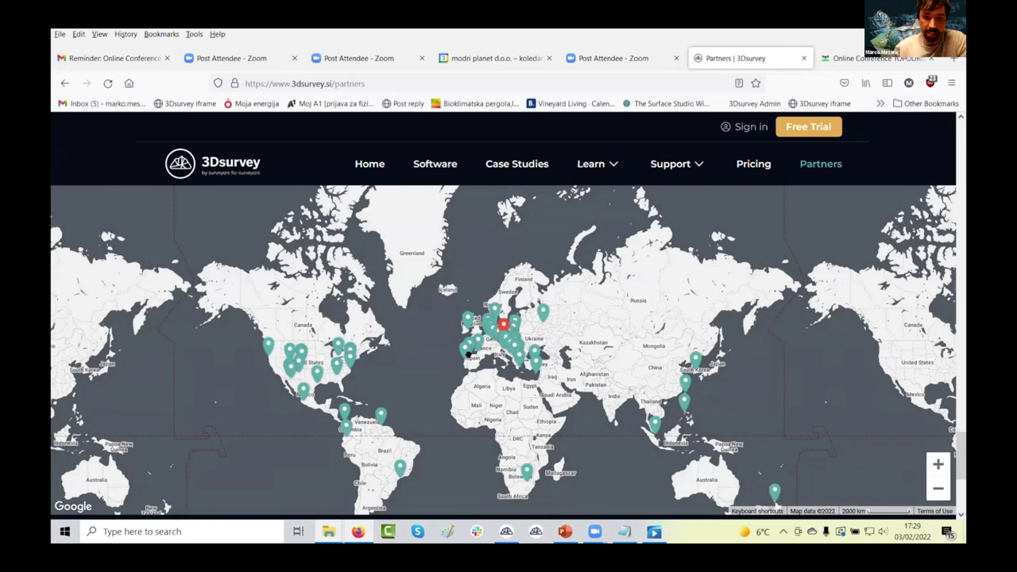
pyautogui.moveTo(506, 338)
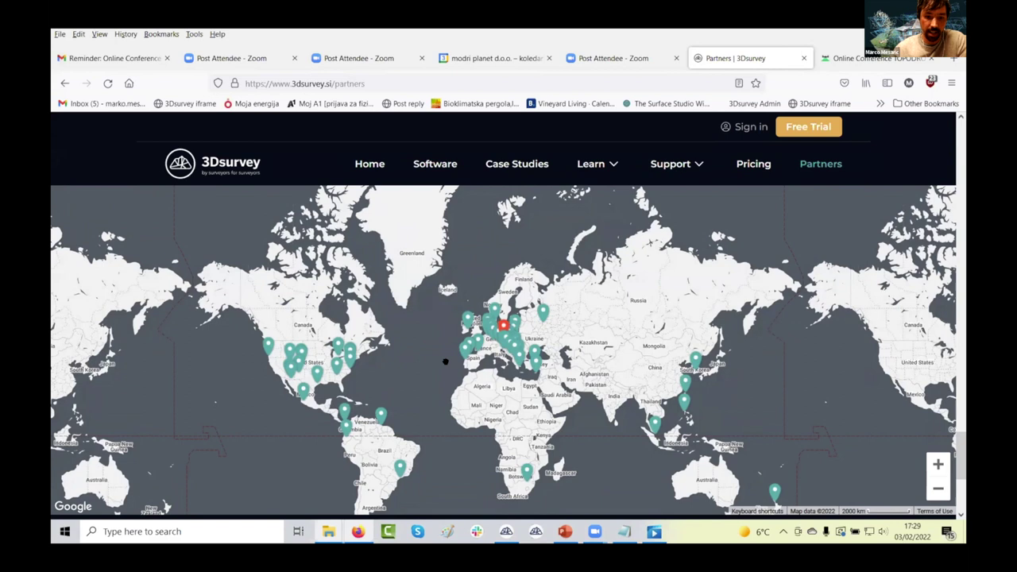
pyautogui.moveTo(445, 362); pyautogui.dragTo(448, 302)
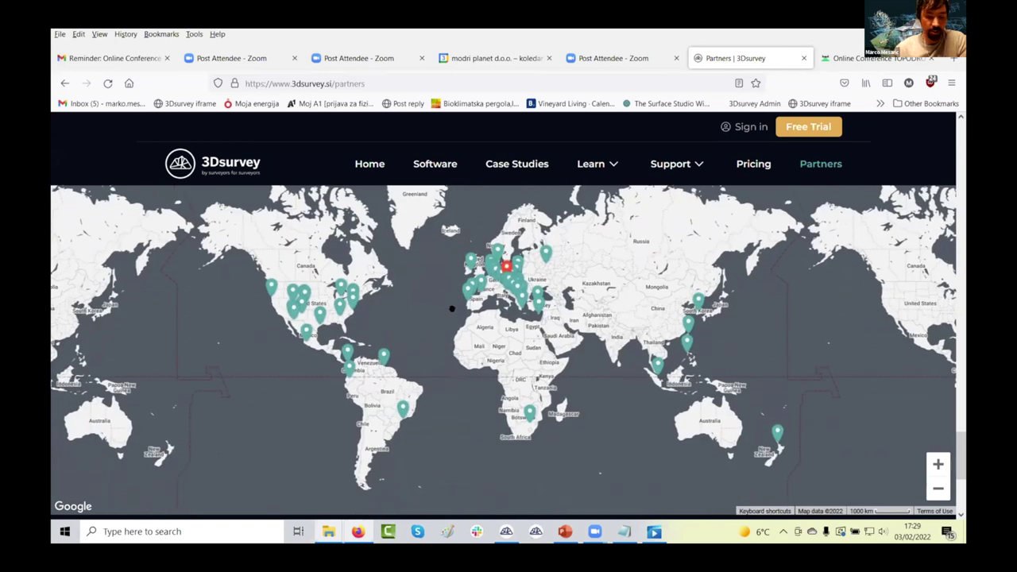
pyautogui.moveTo(454, 329); pyautogui.dragTo(454, 340)
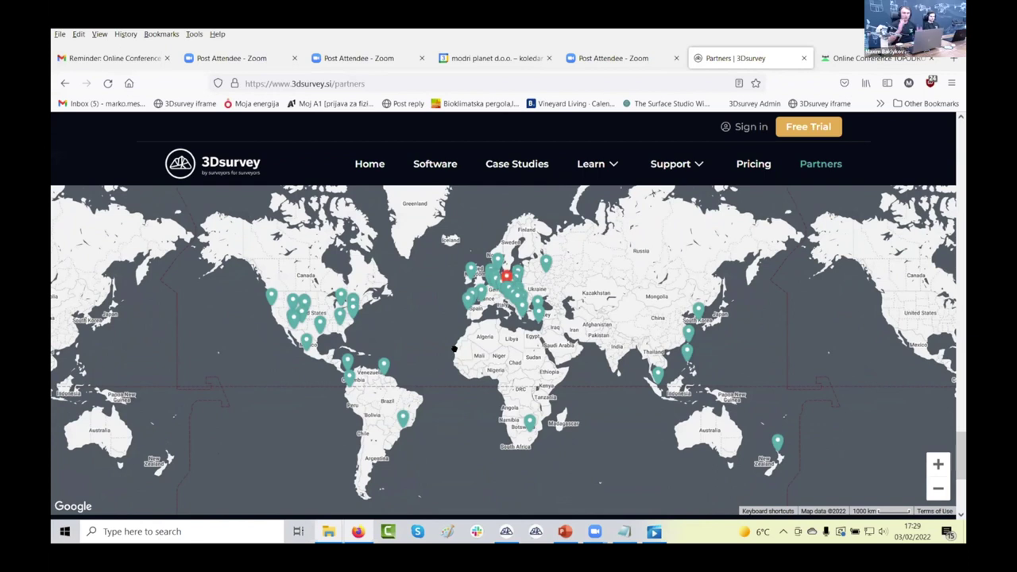
pyautogui.press('XF86AudioLowerVolume')
pyautogui.press('XF86AudioLowerVolume')
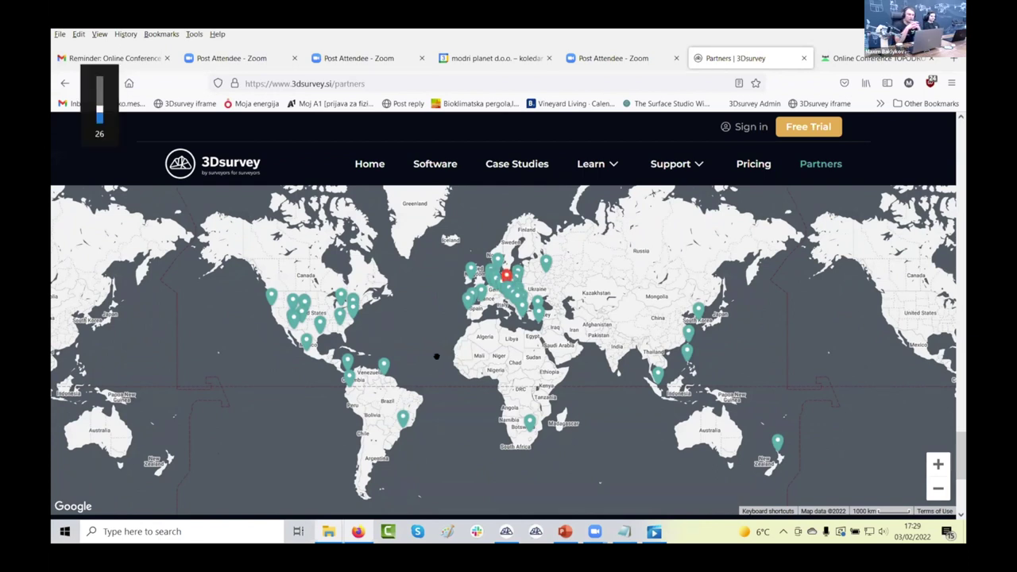